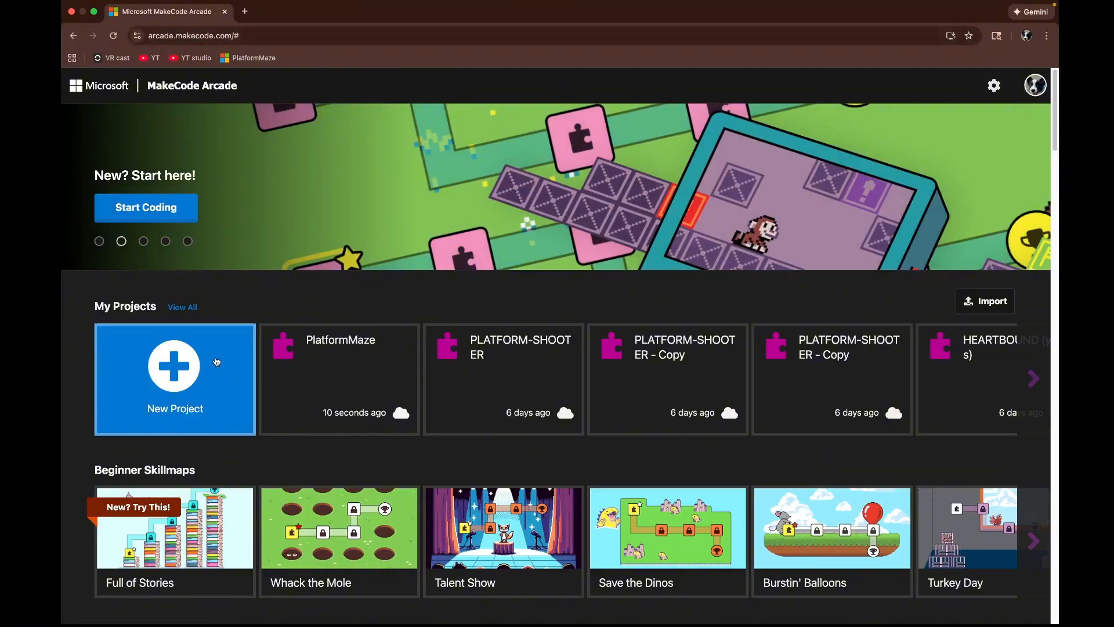
Step: Create a new project named Platformer Game
left_click(200, 382)
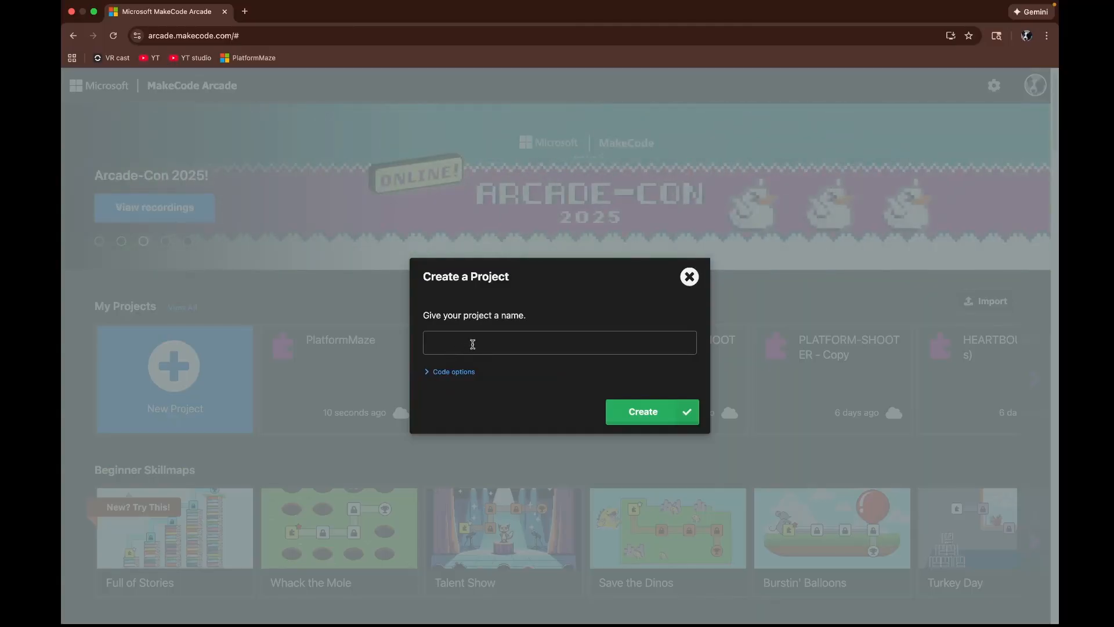
type("Platformer ")
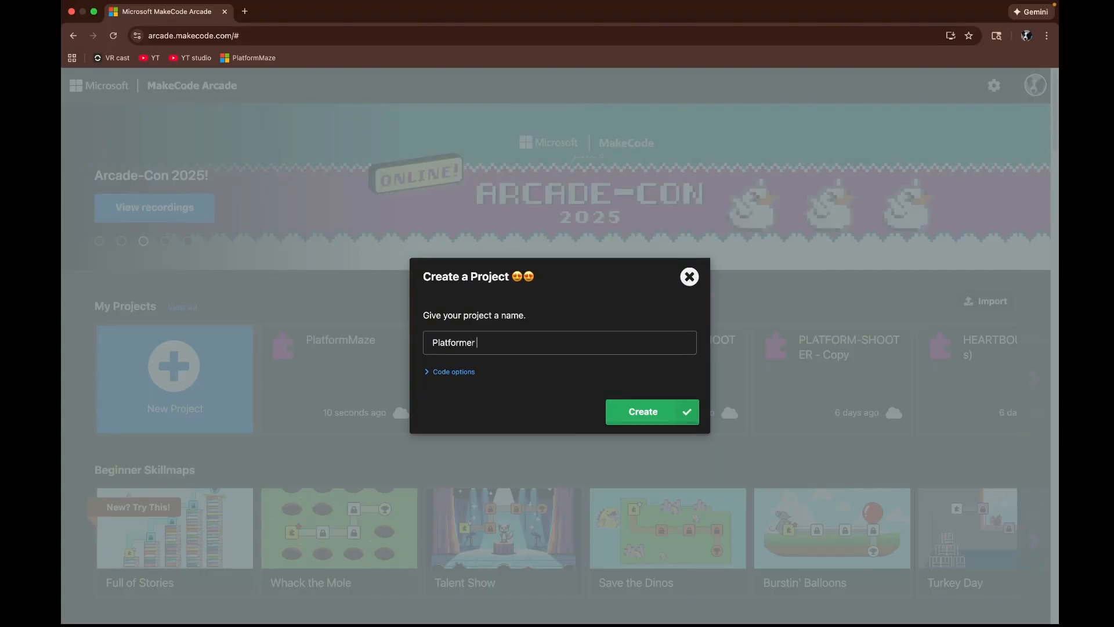
type("Game")
left_click(653, 426)
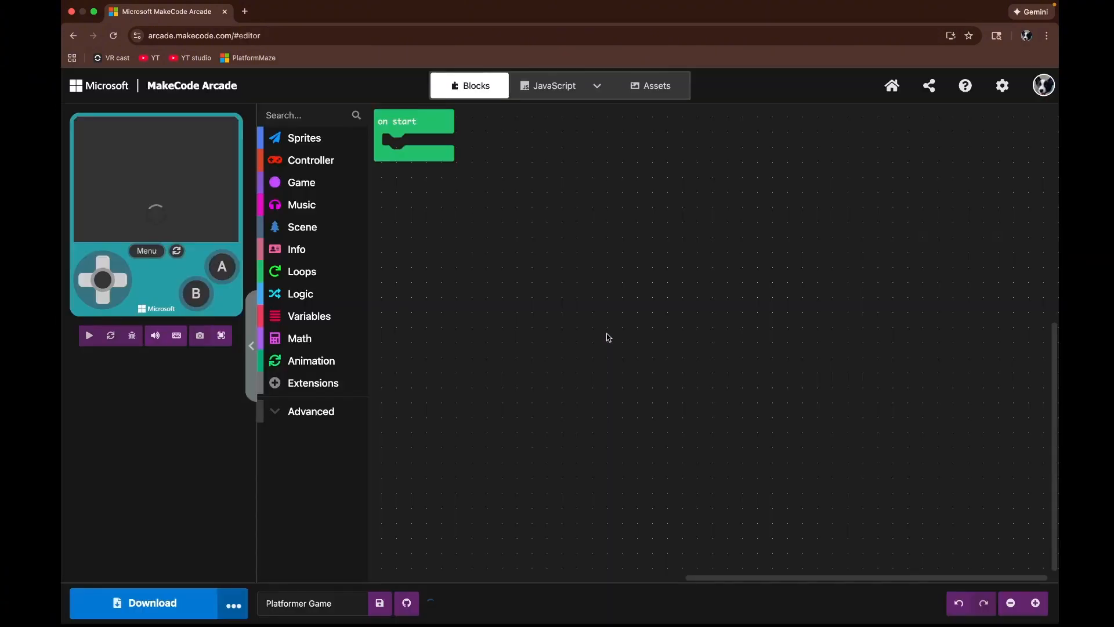
Step: Add a set mySprite to sprite of kind Player block inside the on start block
left_click_drag(604, 251, 806, 392)
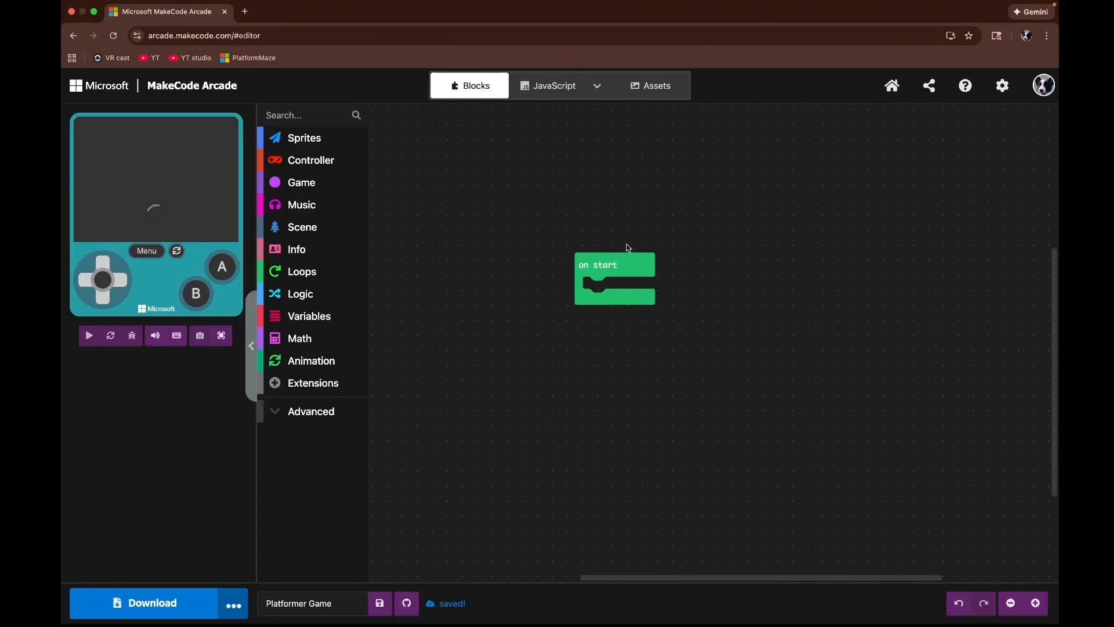
left_click(317, 143)
left_click_drag(389, 183, 599, 306)
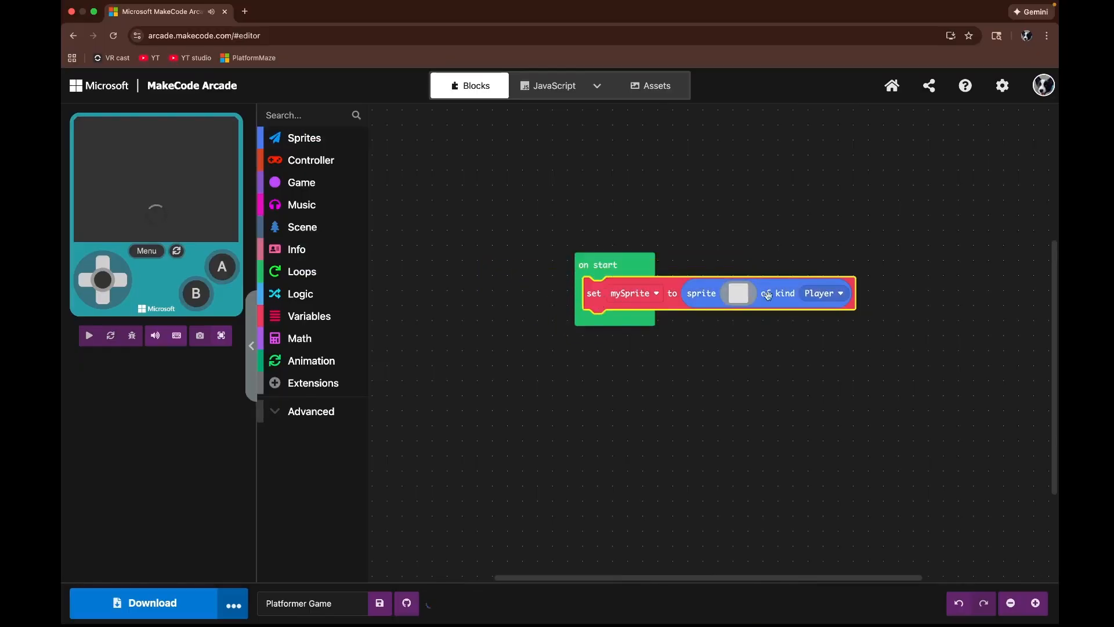
Step: Rename the sprite variable to Playersprite
left_click(633, 296)
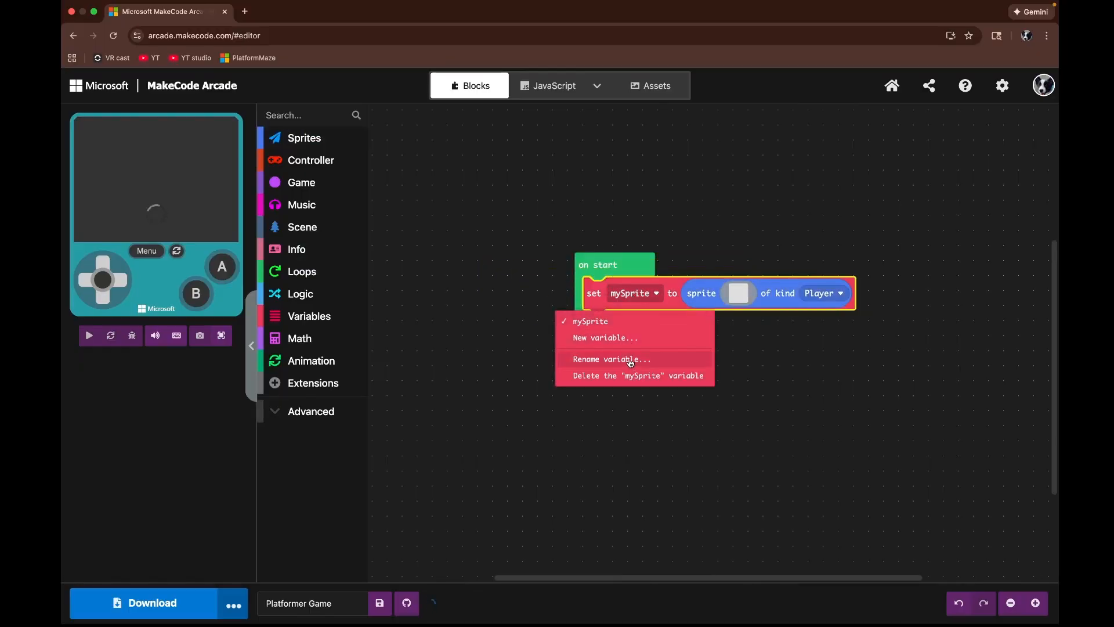
left_click(631, 360)
left_click(689, 296)
left_click(656, 301)
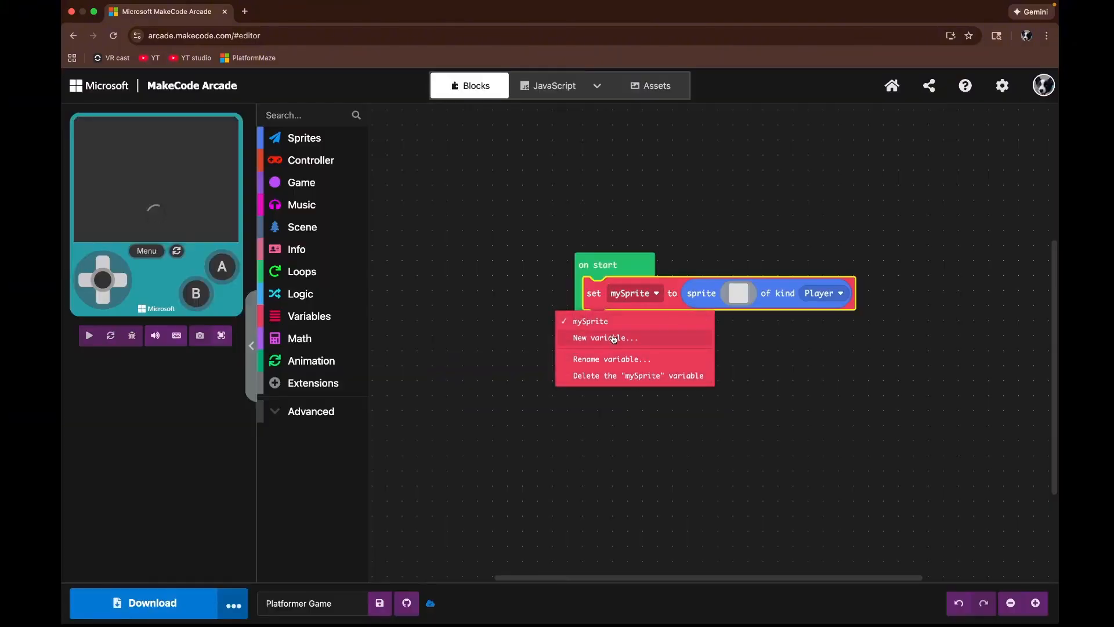
left_click(612, 360)
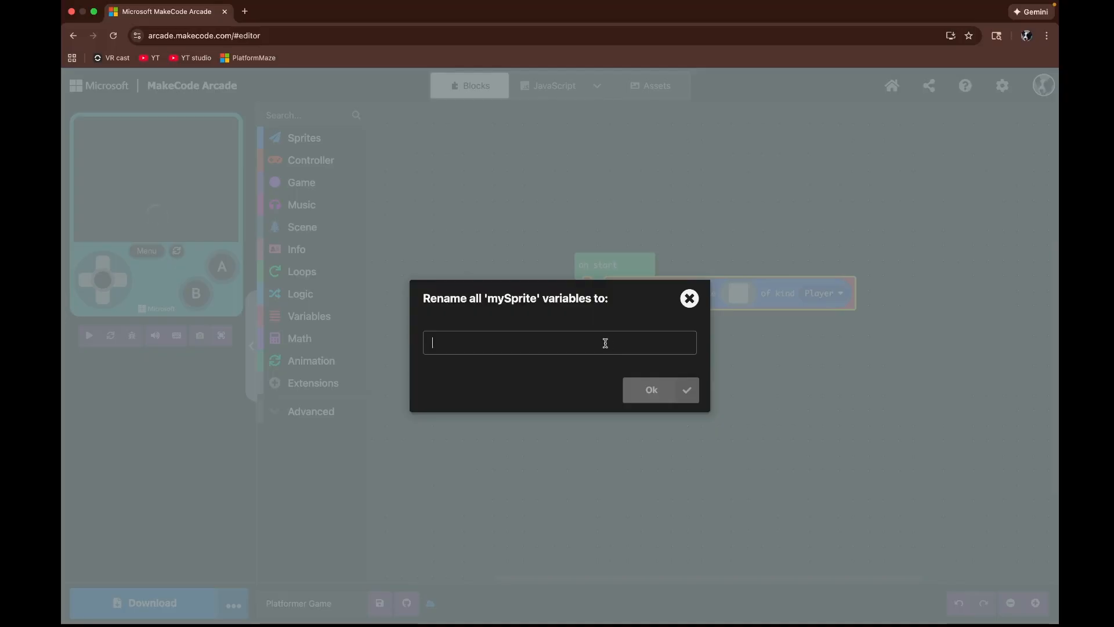
type("Player")
left_click(667, 392)
left_click(681, 386)
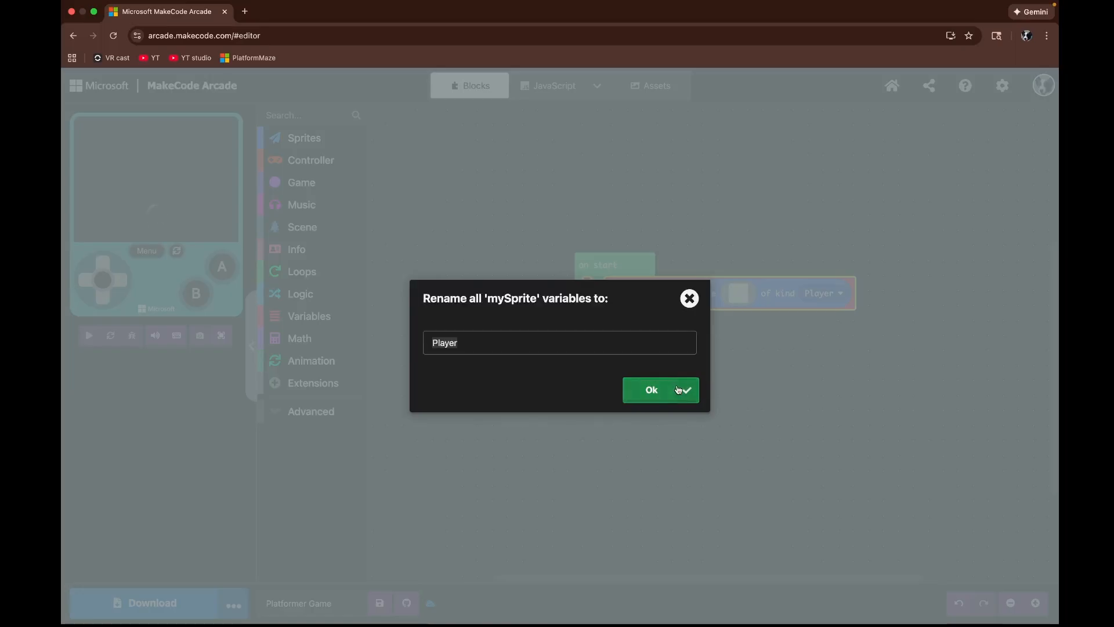
left_click(684, 340)
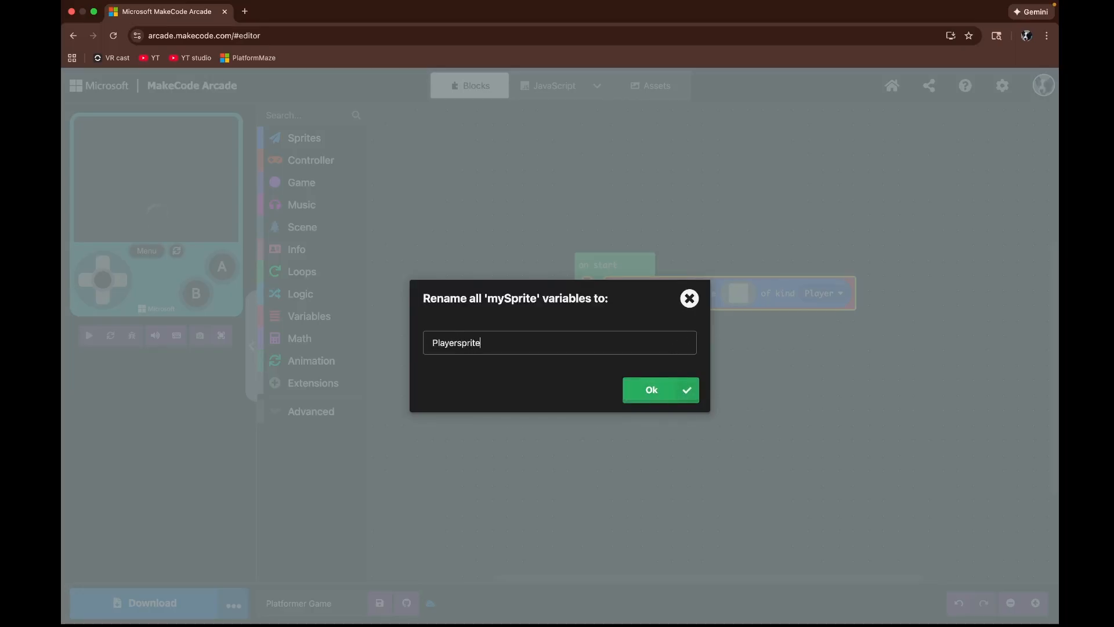
left_click(693, 390)
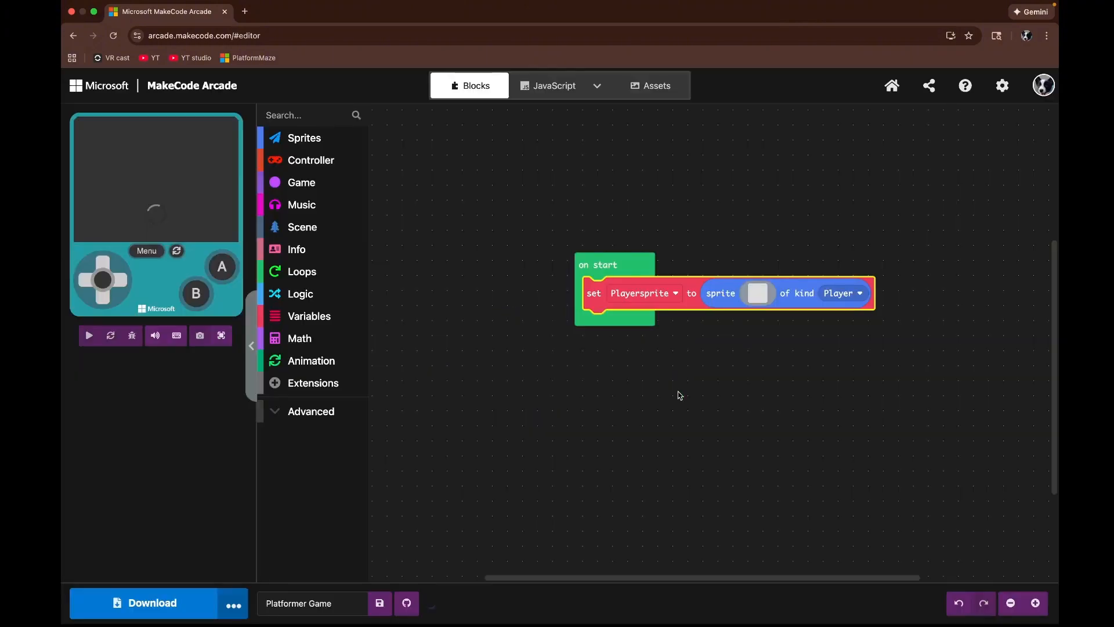
Step: Set the player sprite's image to the red-capped character from the image gallery
left_click(757, 293)
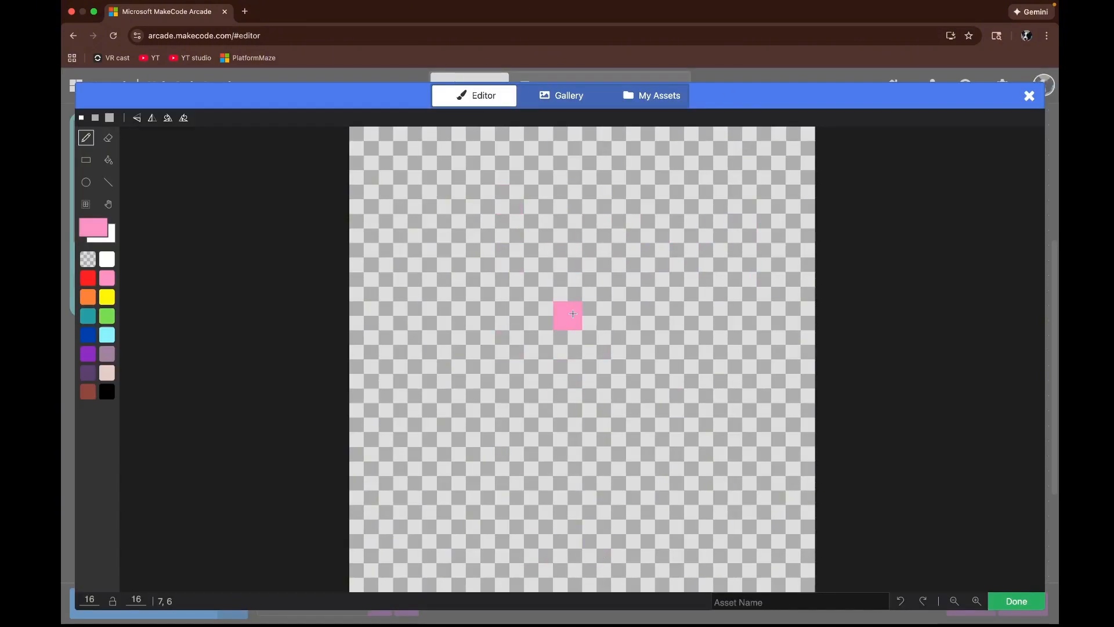
left_click(558, 98)
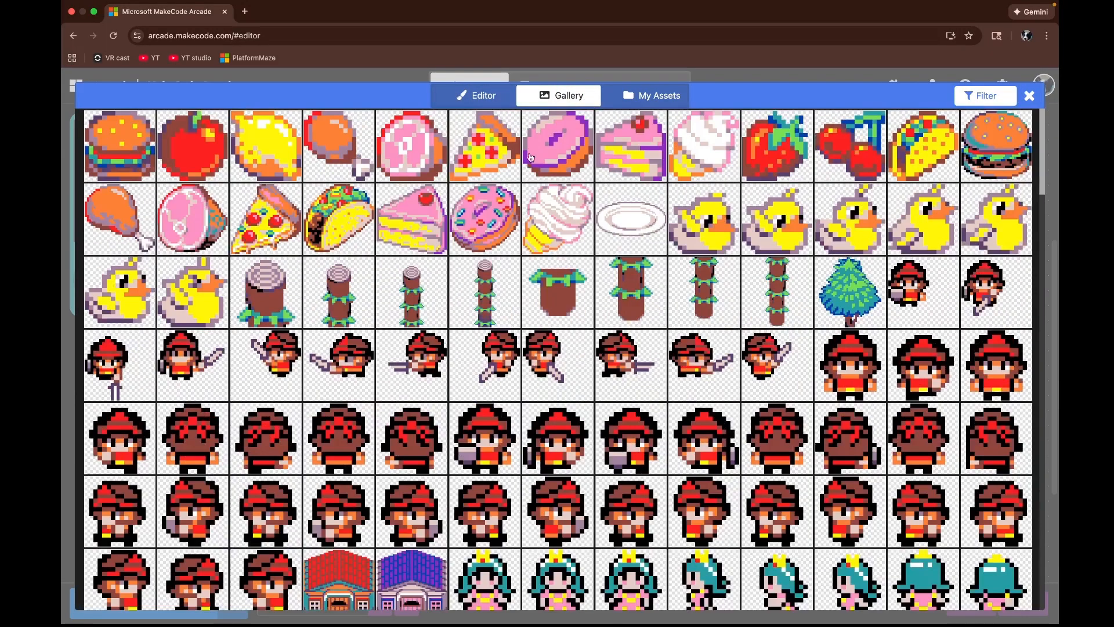
scroll(515, 261, "down", 10)
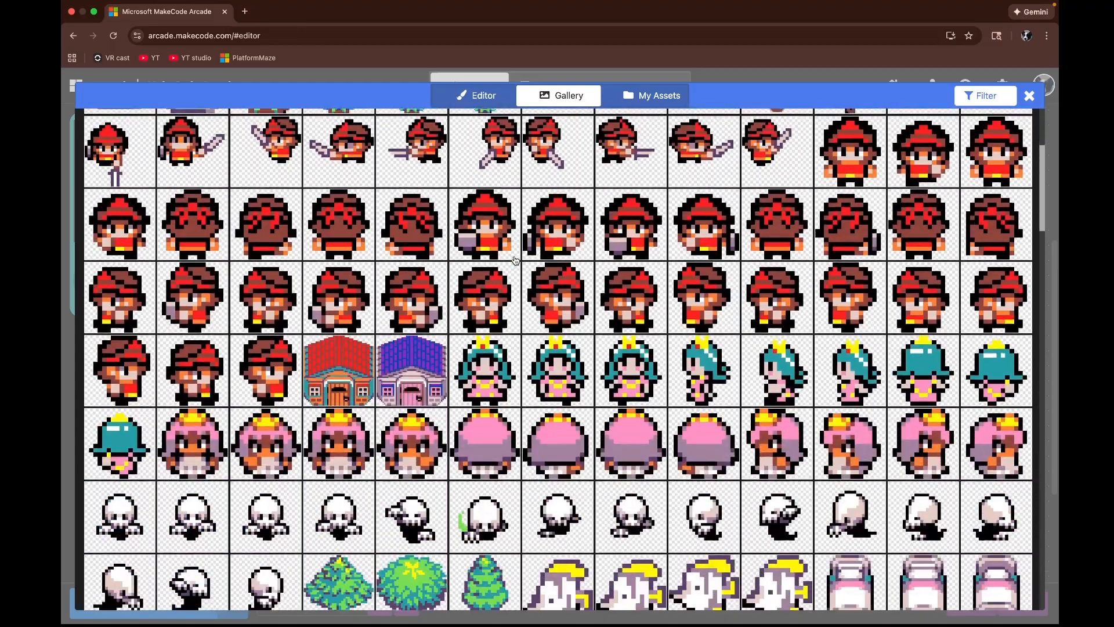
scroll(516, 260, "down", 15)
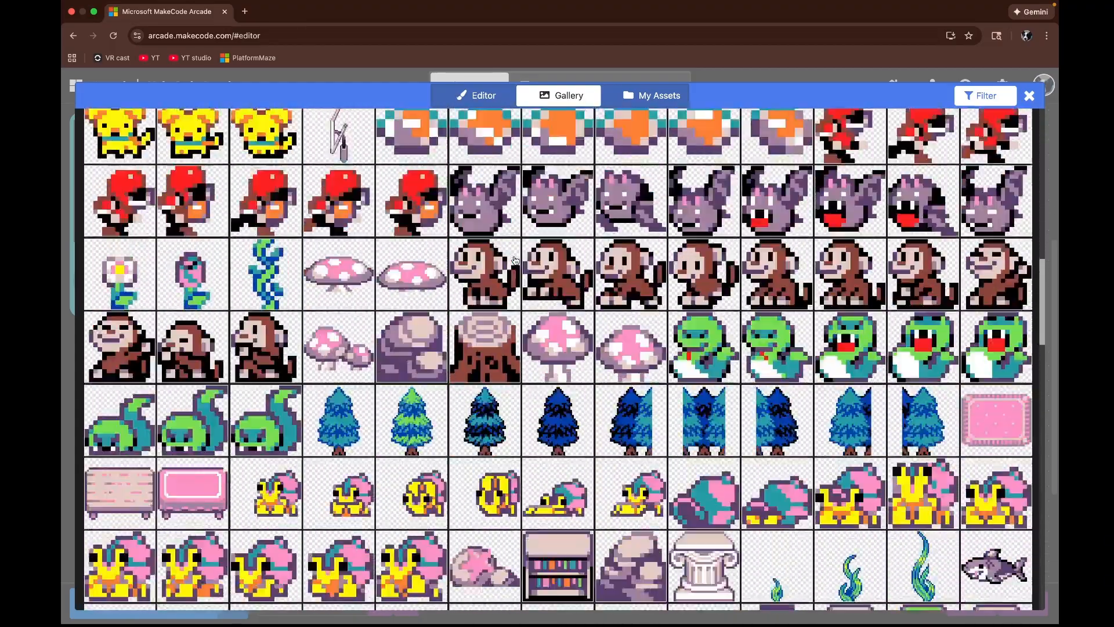
scroll(515, 260, "down", 1)
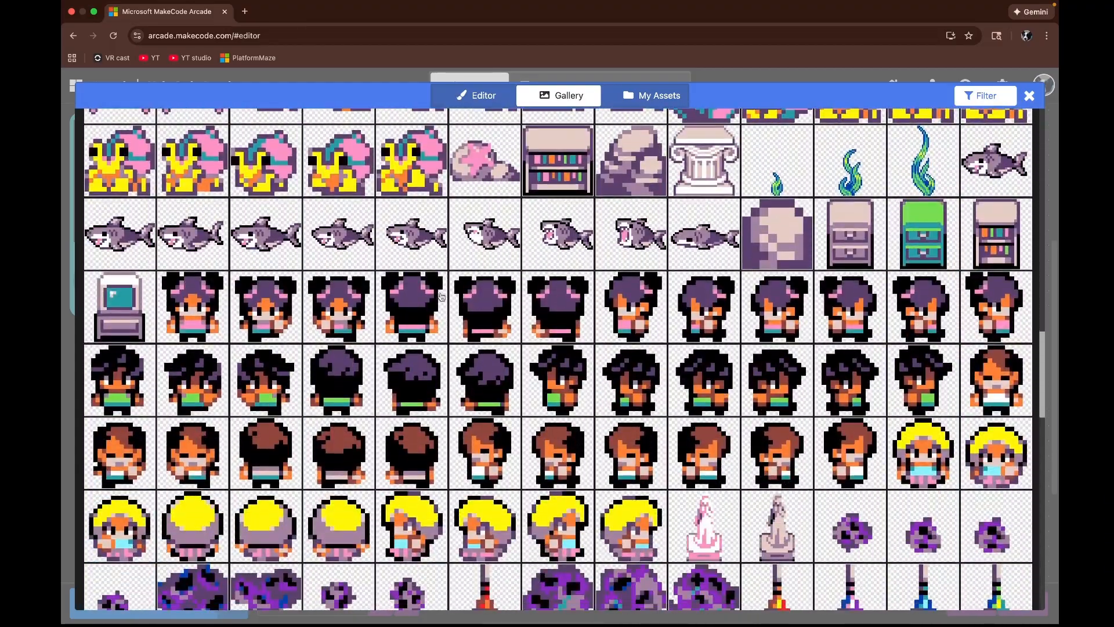
scroll(441, 297, "up", 15)
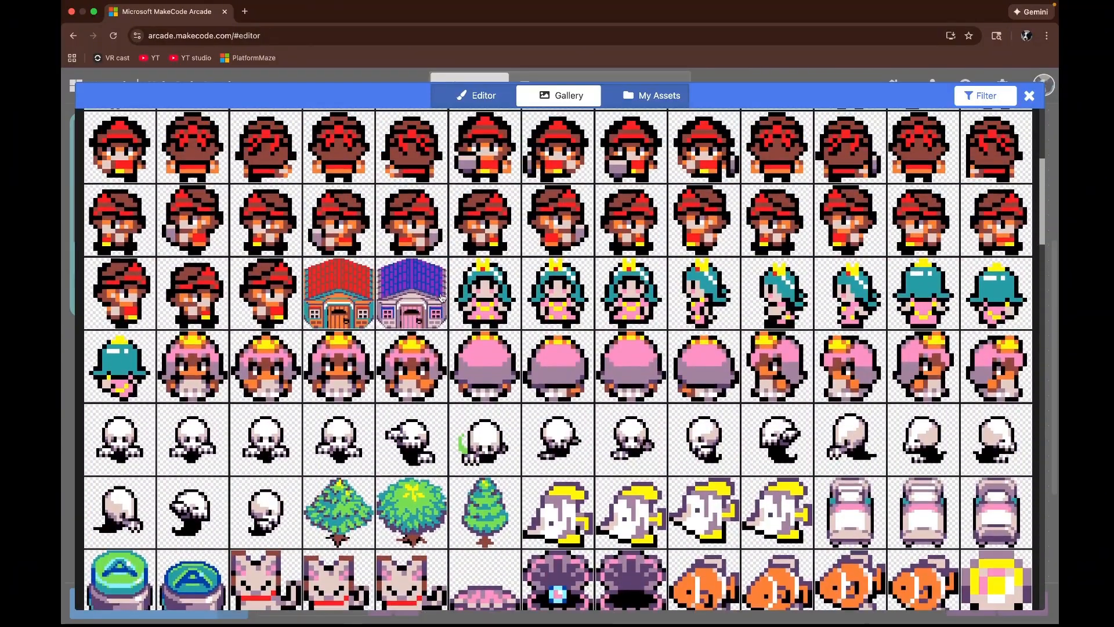
left_click(264, 323)
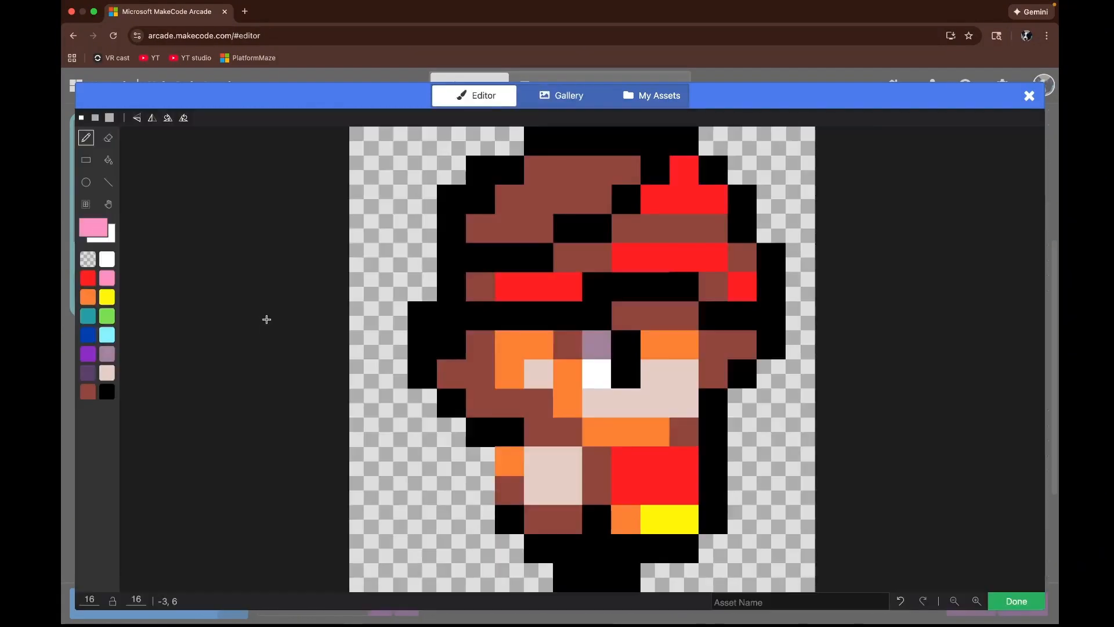
left_click(759, 602)
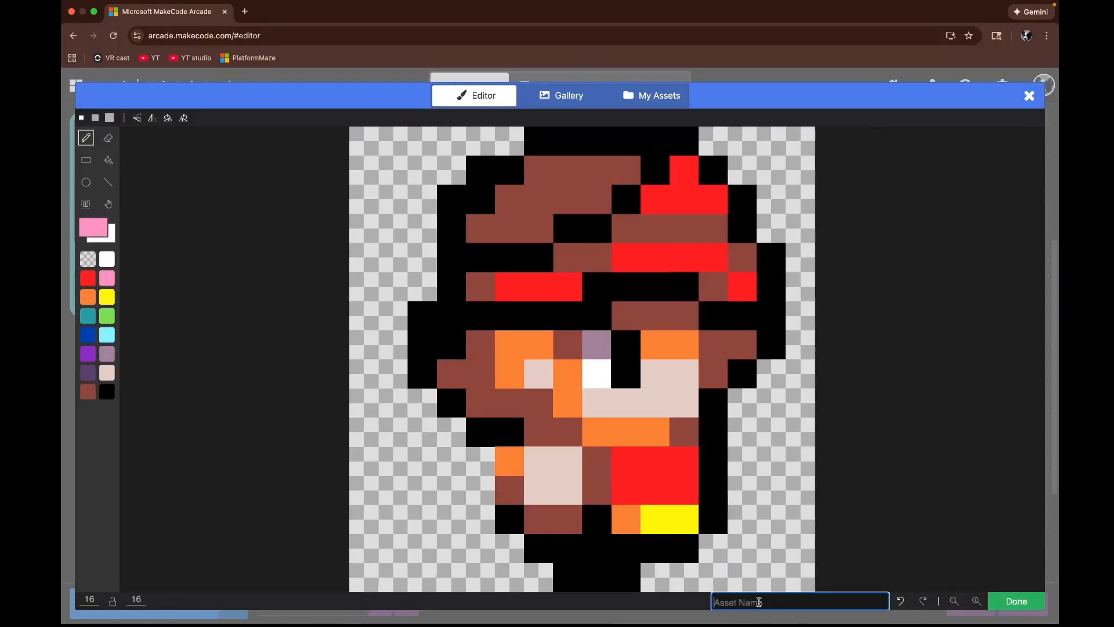
type("player")
left_click(1016, 601)
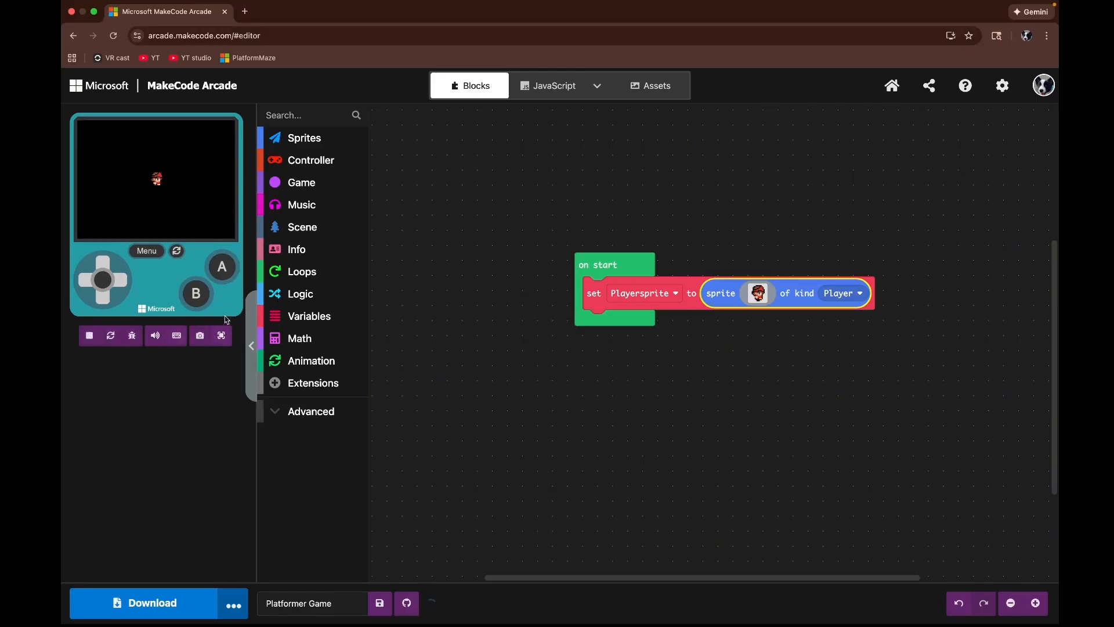
Step: Preview the game in the full-screen simulator
left_click(222, 336)
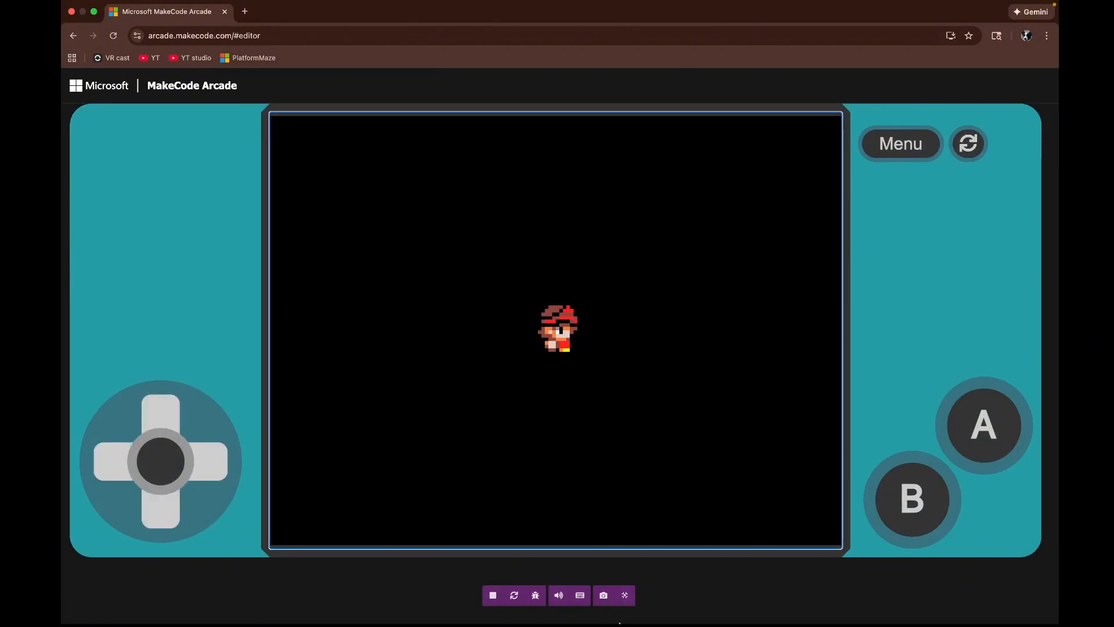
left_click(633, 598)
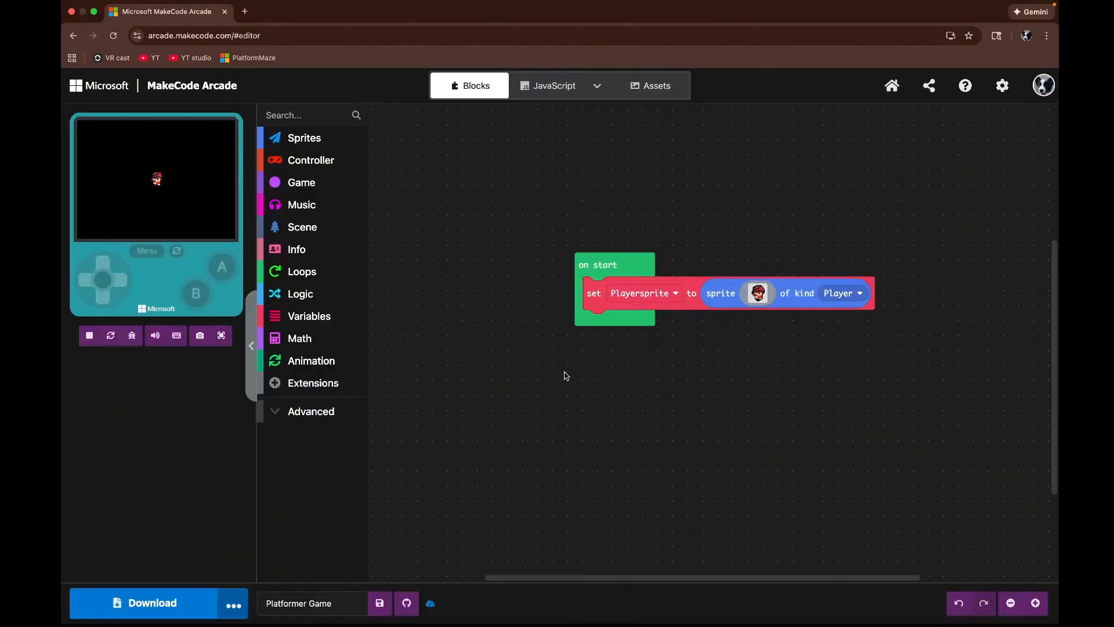
Step: Add a set background color block under the sprite block in on start
left_click_drag(564, 375, 529, 284)
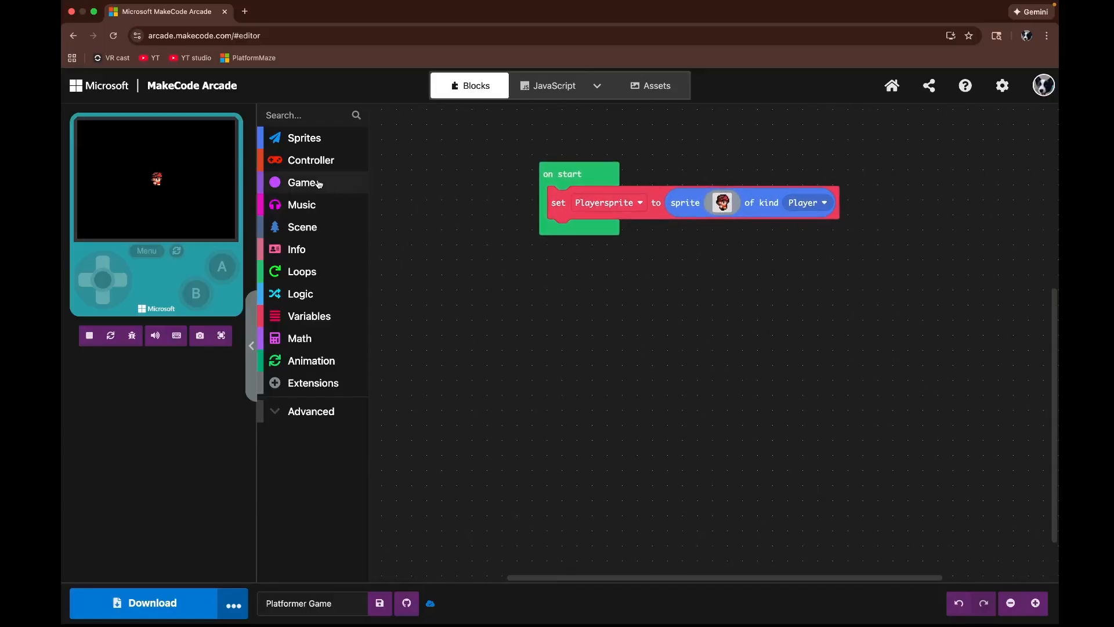
left_click(311, 228)
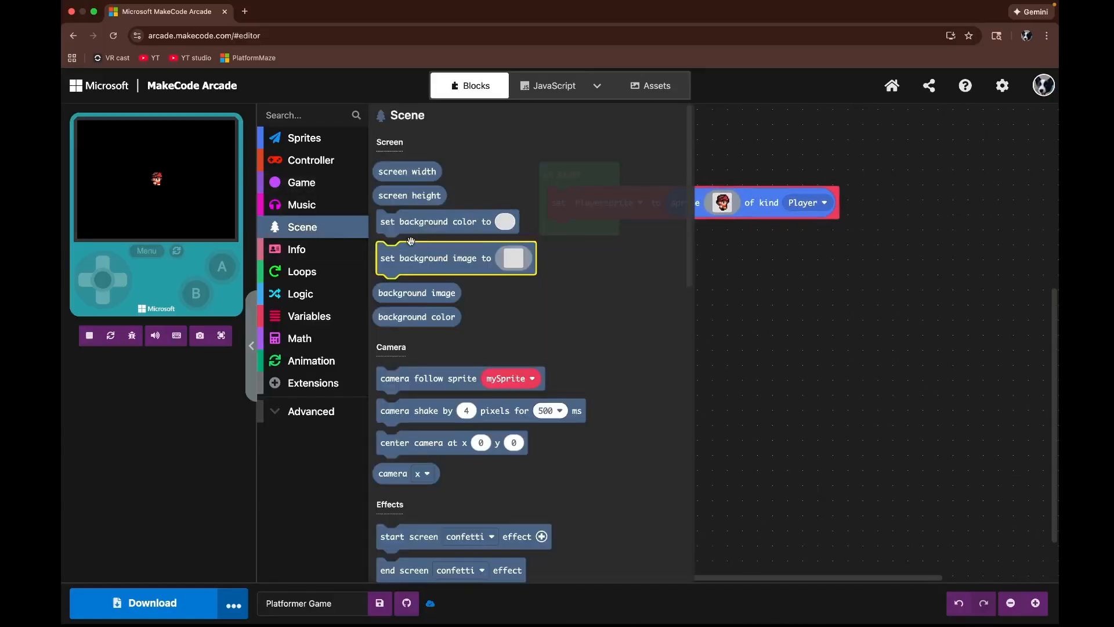
left_click_drag(395, 225, 583, 258)
left_click(693, 255)
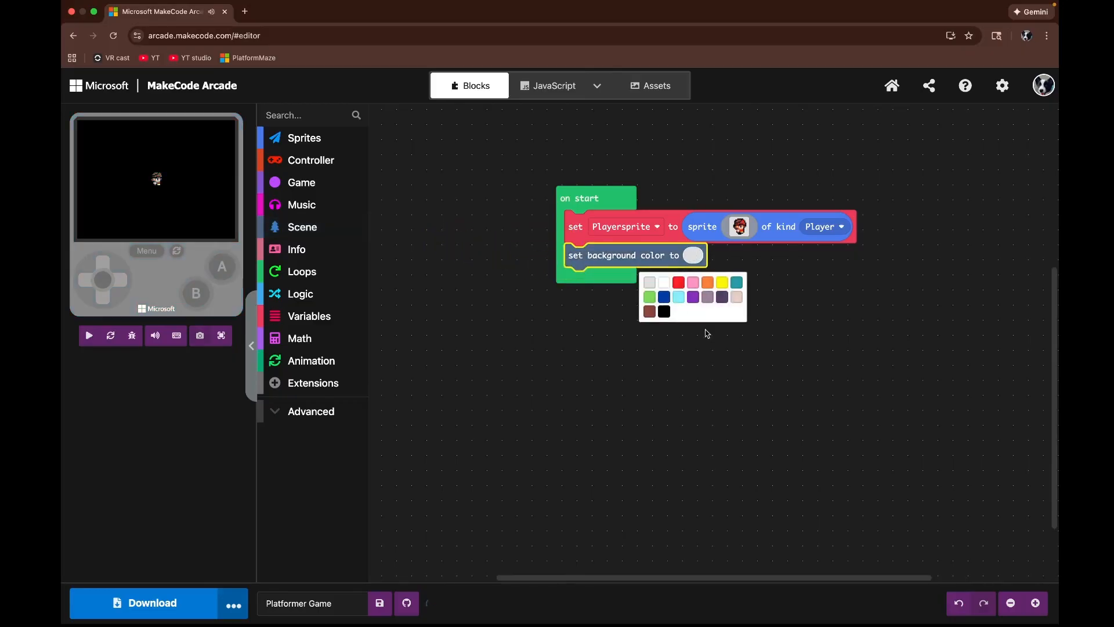
left_click(639, 340)
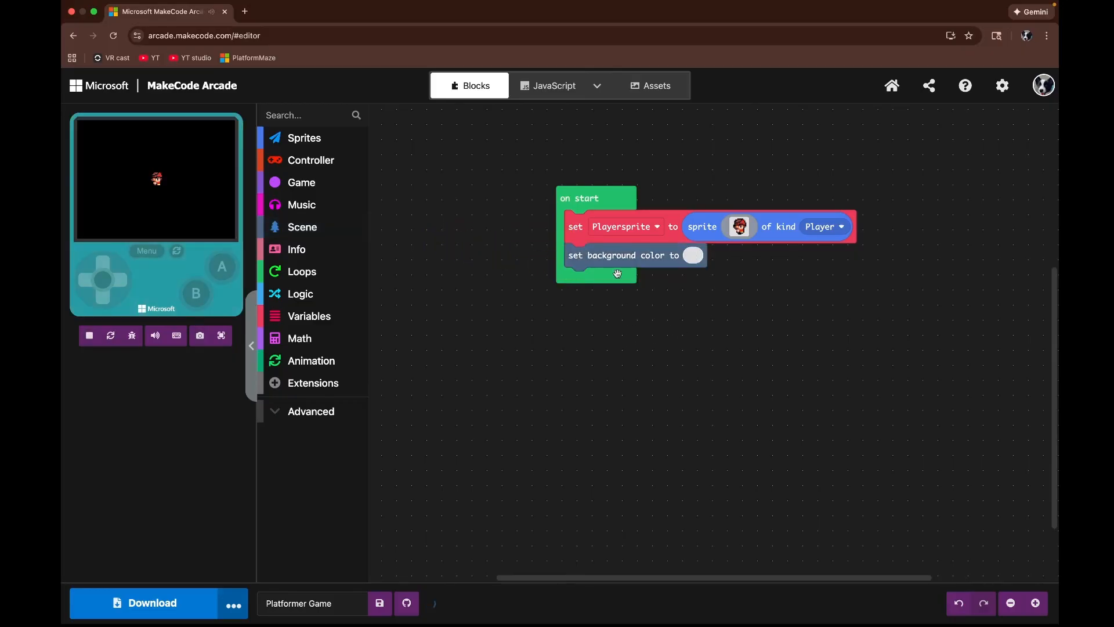
Step: Detach the background color block and insert a set background image block using the city skyline backdrop from the gallery
left_click_drag(609, 262, 716, 185)
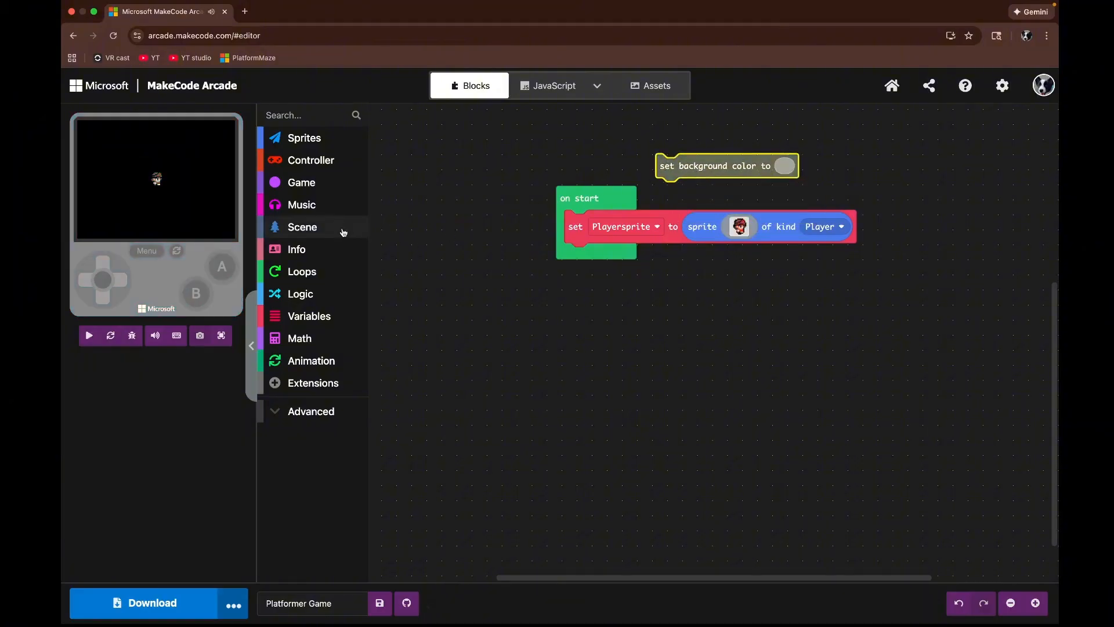
left_click(343, 231)
left_click_drag(415, 260, 611, 269)
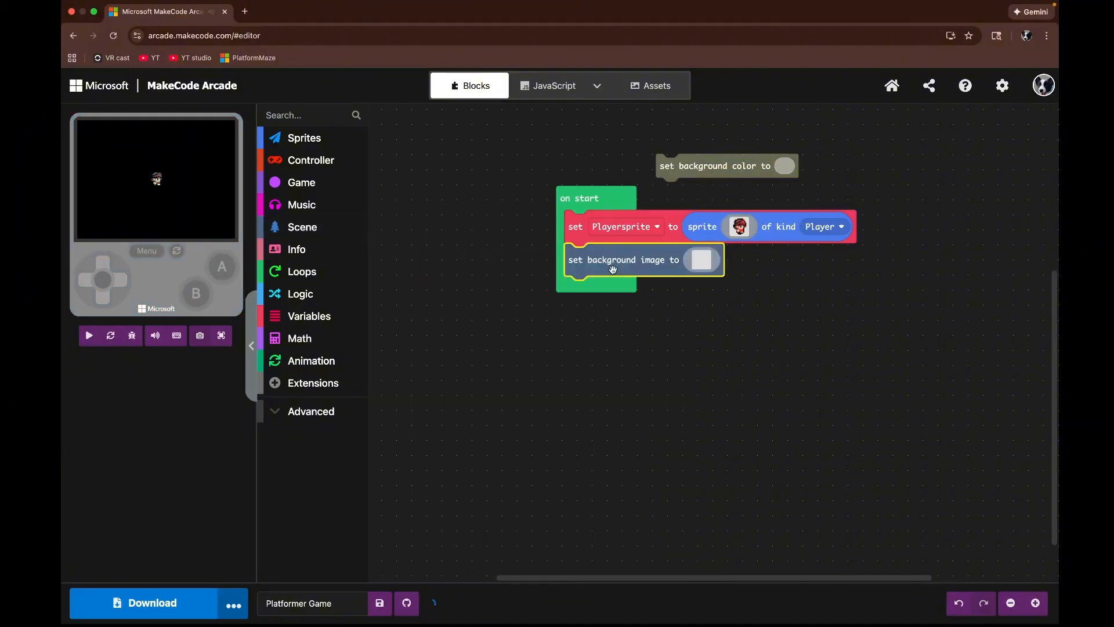
left_click(700, 259)
left_click(561, 95)
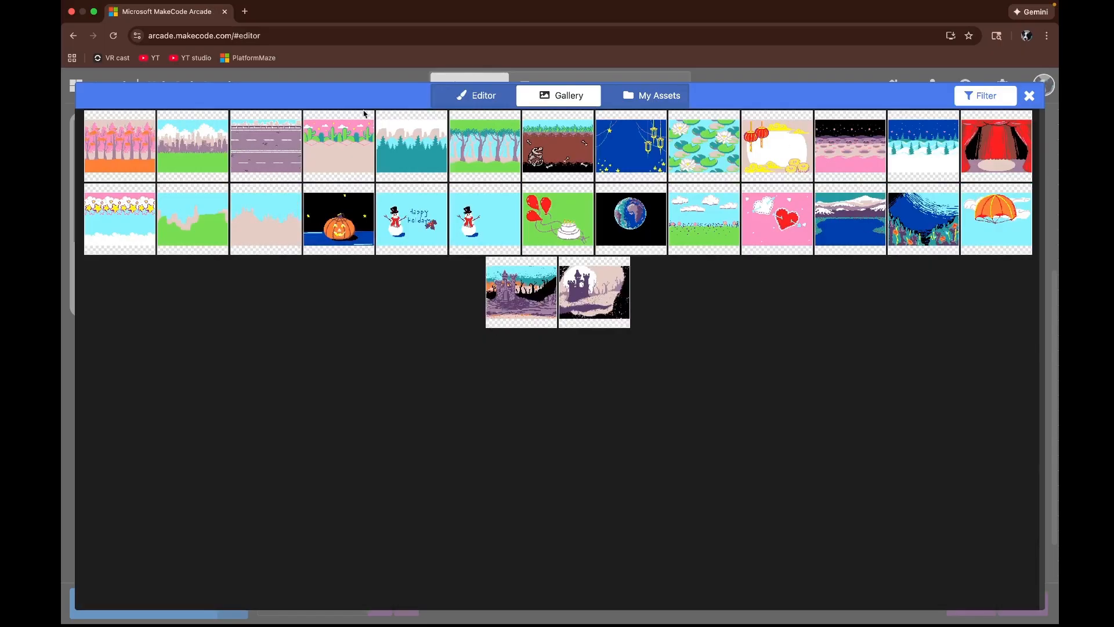
left_click(177, 152)
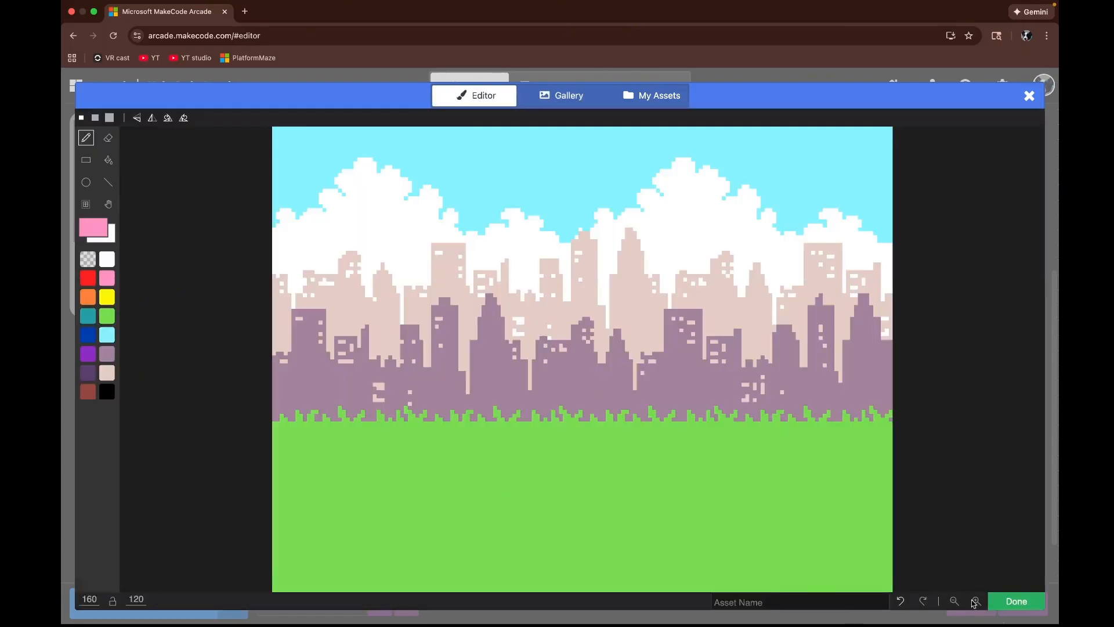
left_click(1017, 601)
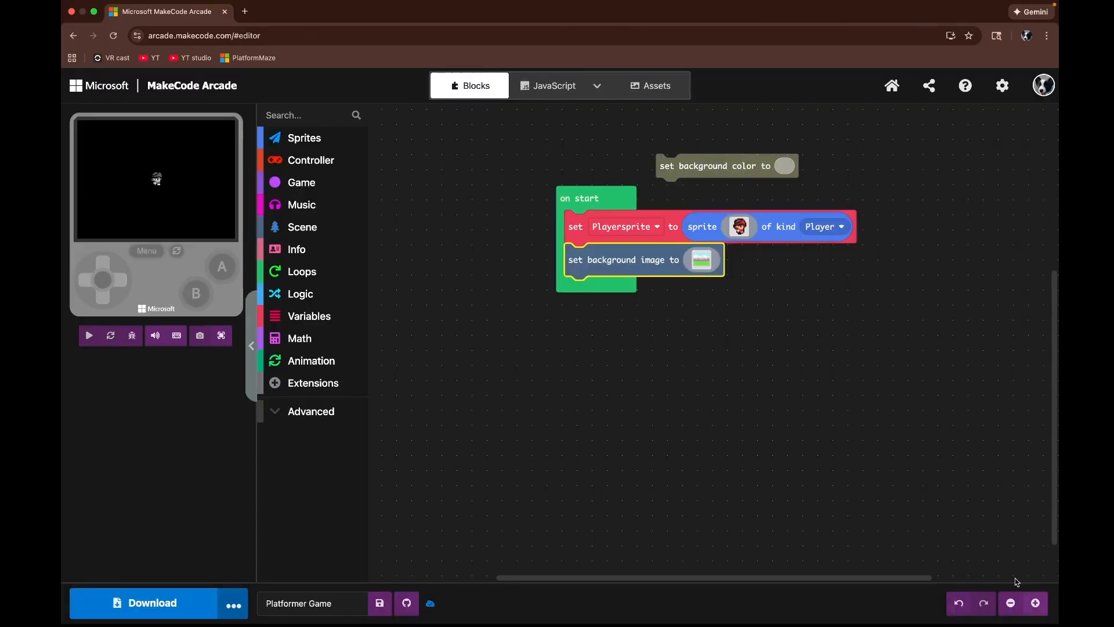
Step: Preview the game with the backdrop in the full-screen simulator
left_click(221, 336)
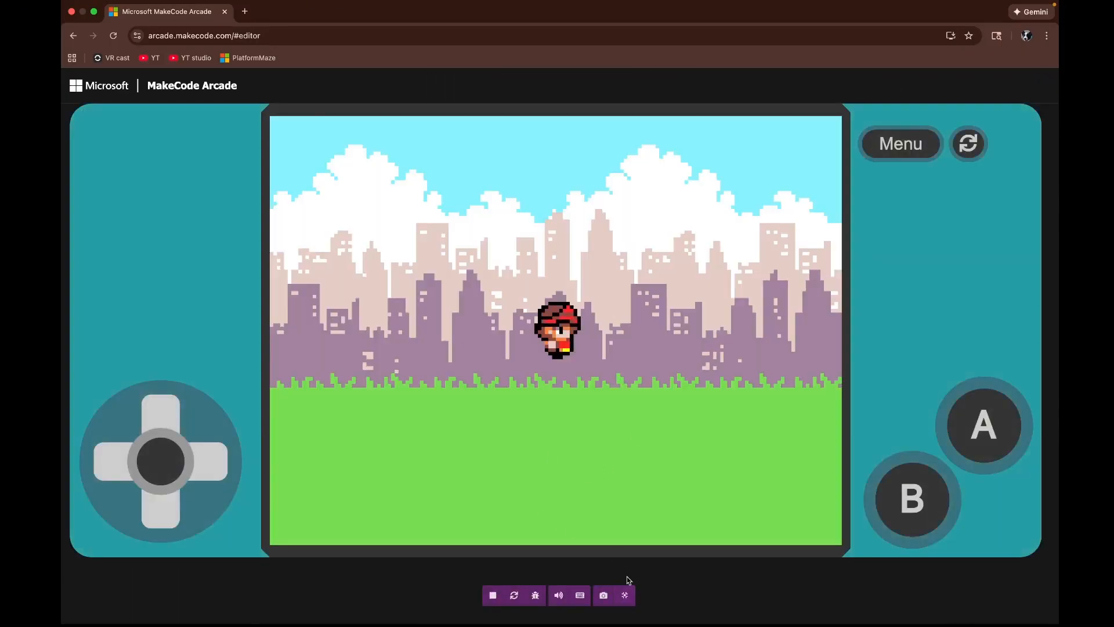
left_click(625, 596)
Step: Delete the background image block and put the background color block back into on start
left_click_drag(604, 260, 321, 316)
left_click_drag(772, 166, 673, 261)
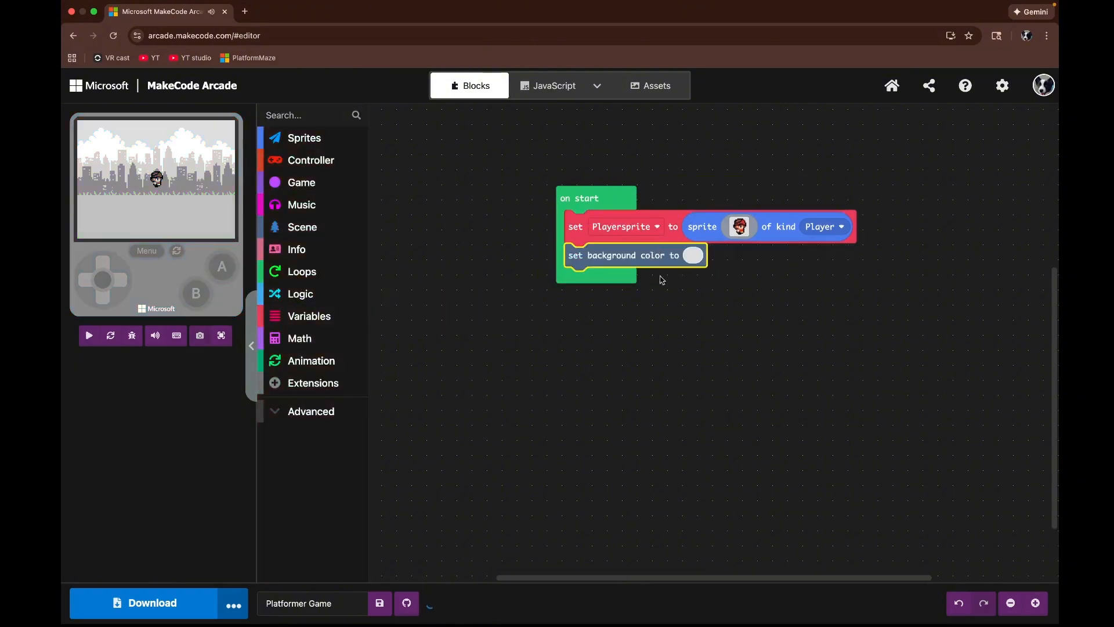
Step: Set the background color to light blue
left_click(691, 256)
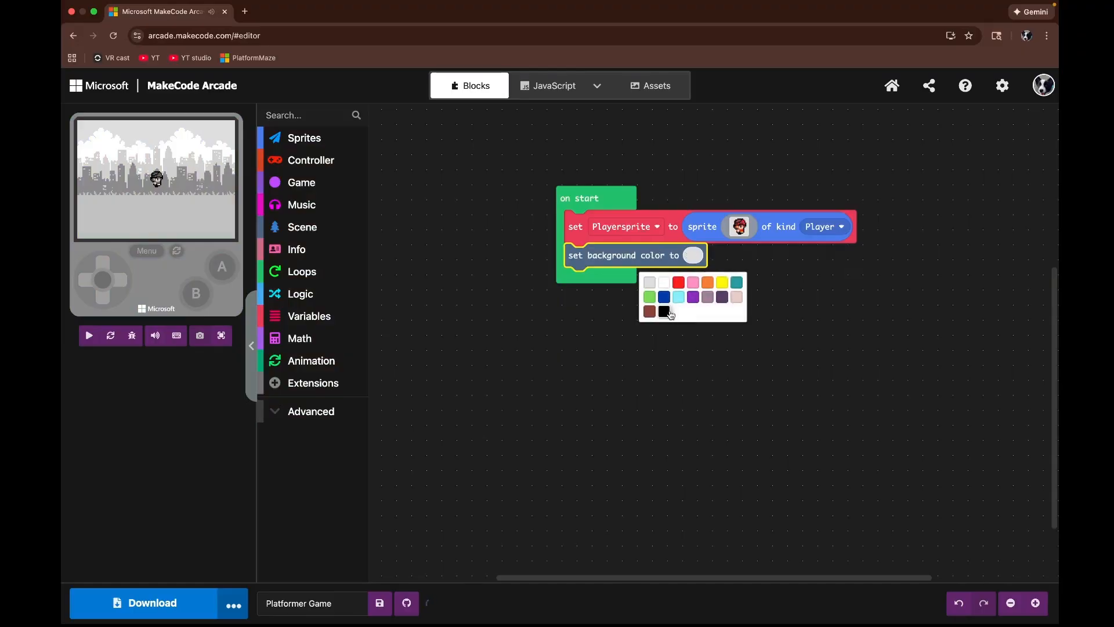
left_click(679, 297)
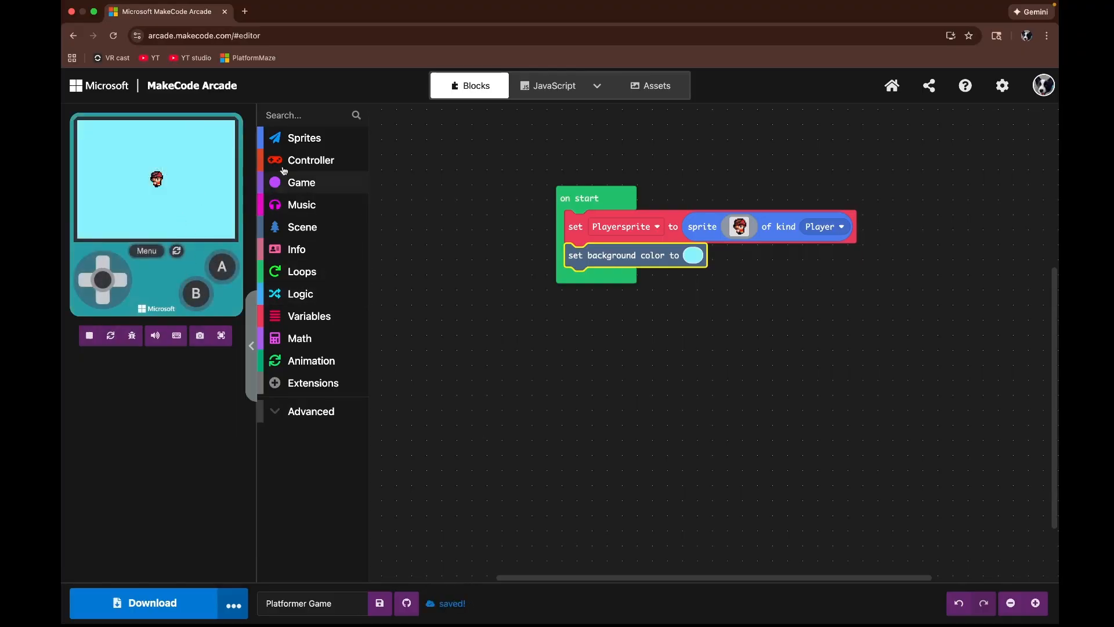
Step: Add a move-with-buttons block to on start and set its sprite to Playersprite
left_click(284, 165)
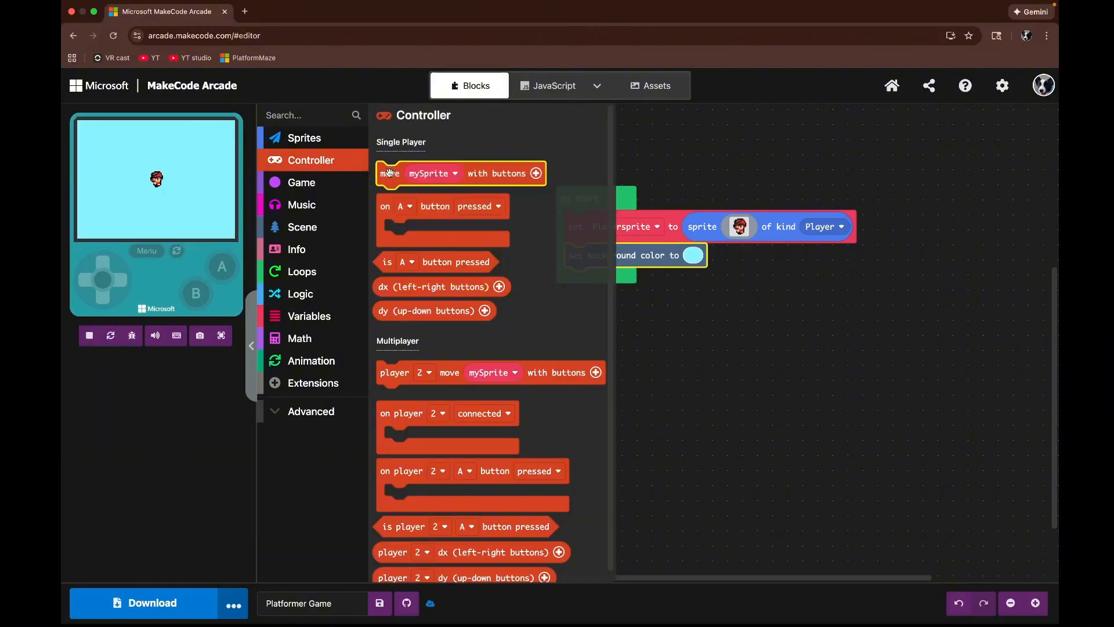
left_click_drag(389, 172, 579, 293)
left_click(623, 281)
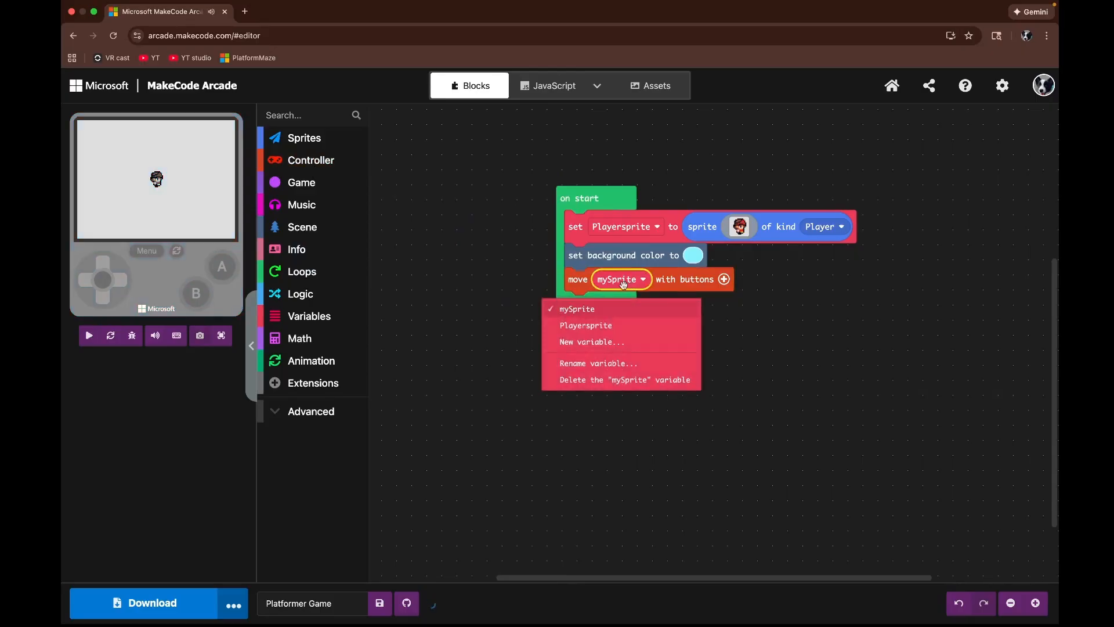
left_click(625, 284)
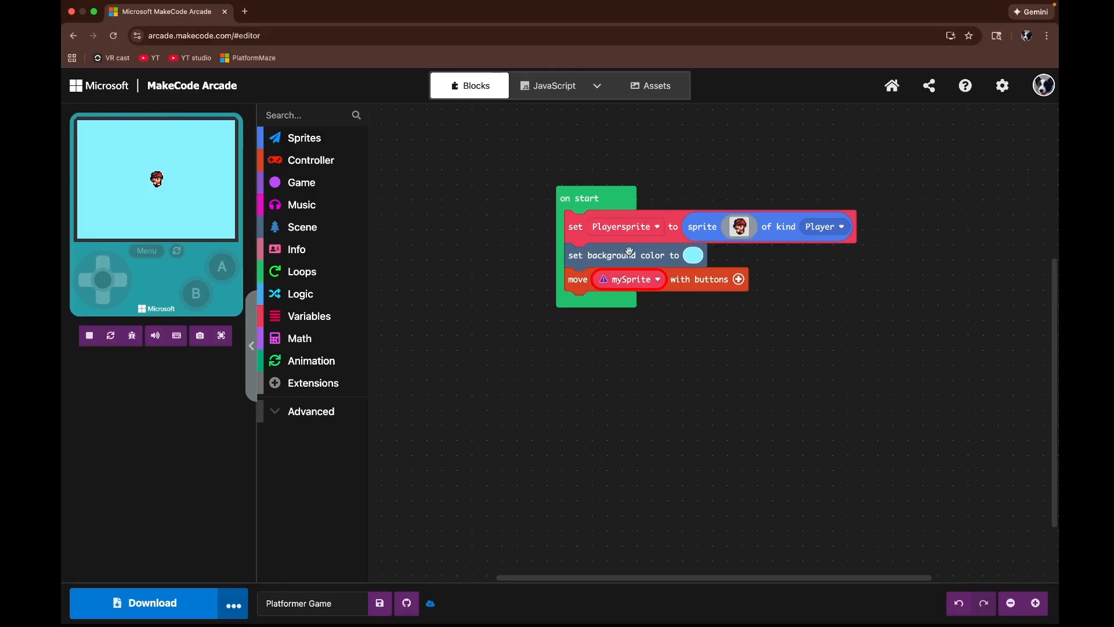
left_click(629, 285)
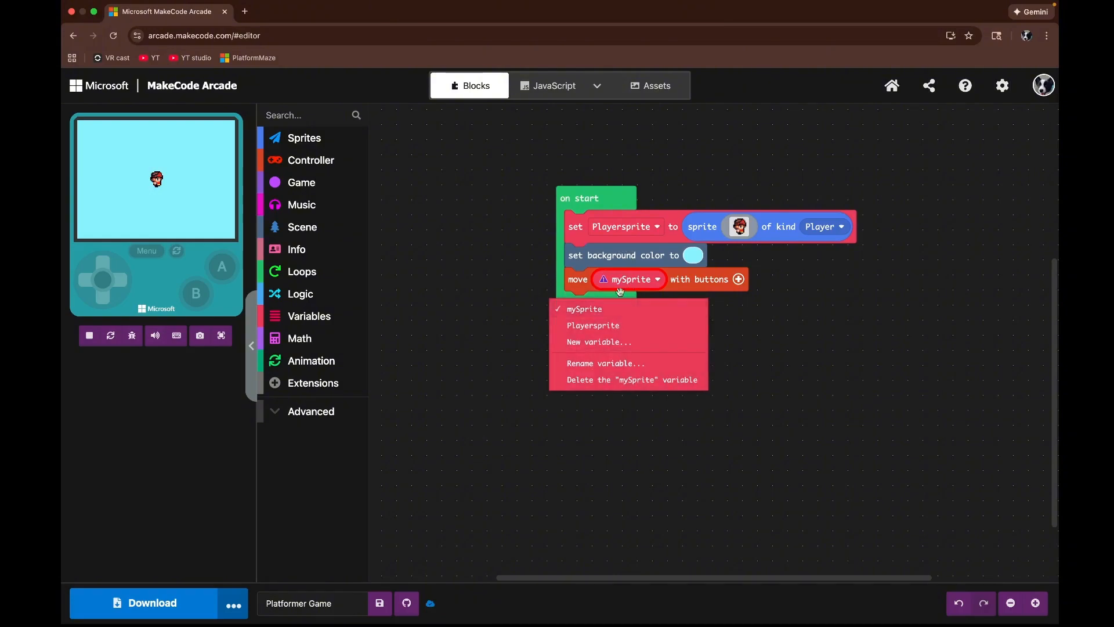
left_click(615, 325)
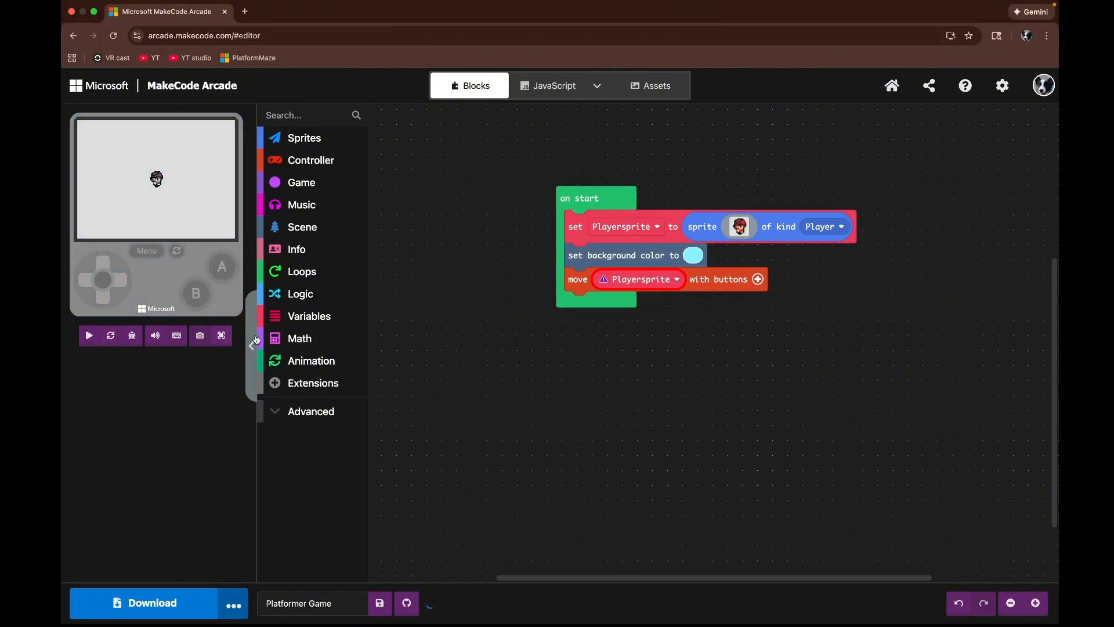
Step: Test moving the player with the arrow keys in the full-screen simulator
left_click(222, 336)
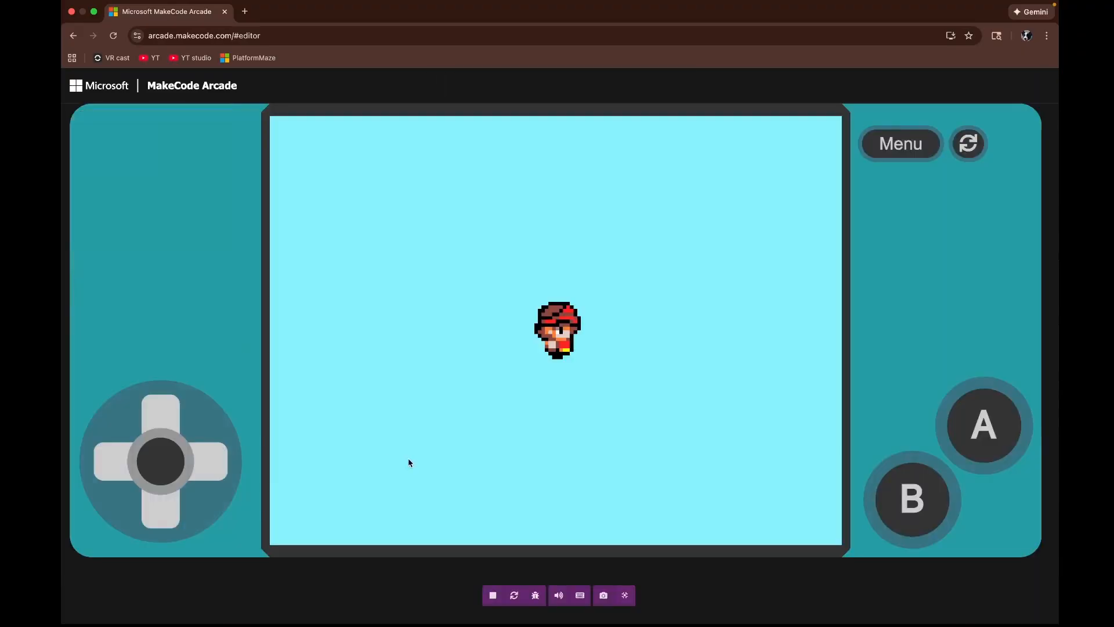
key("Right")
key("Down")
key("Right")
key("Up")
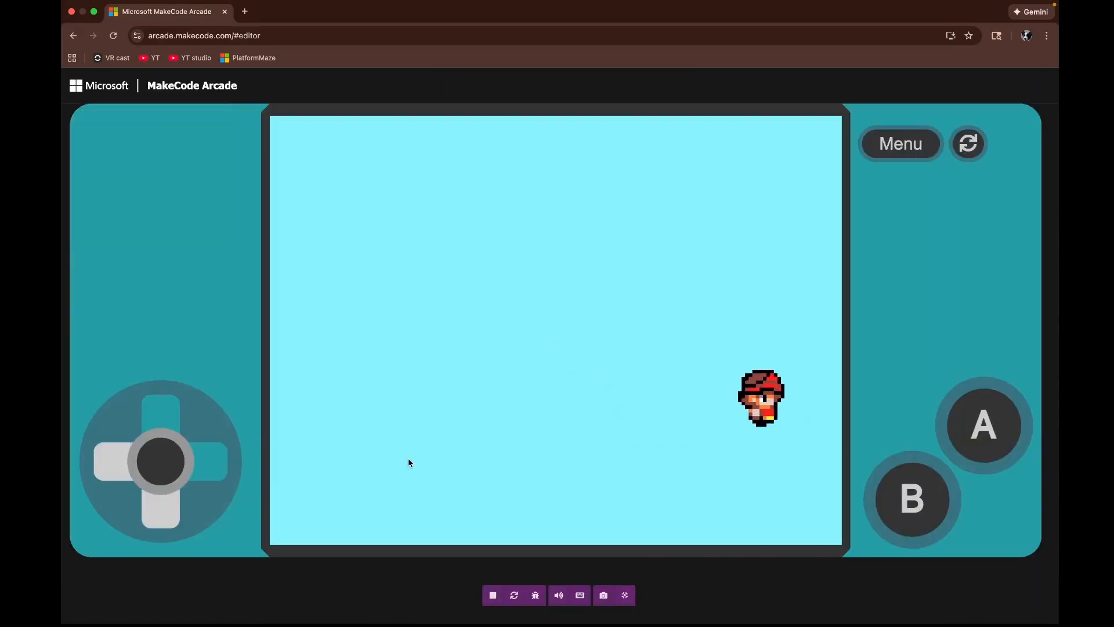
key("Left")
key("Right")
key("Left")
key("Right")
key("Left")
key("Right")
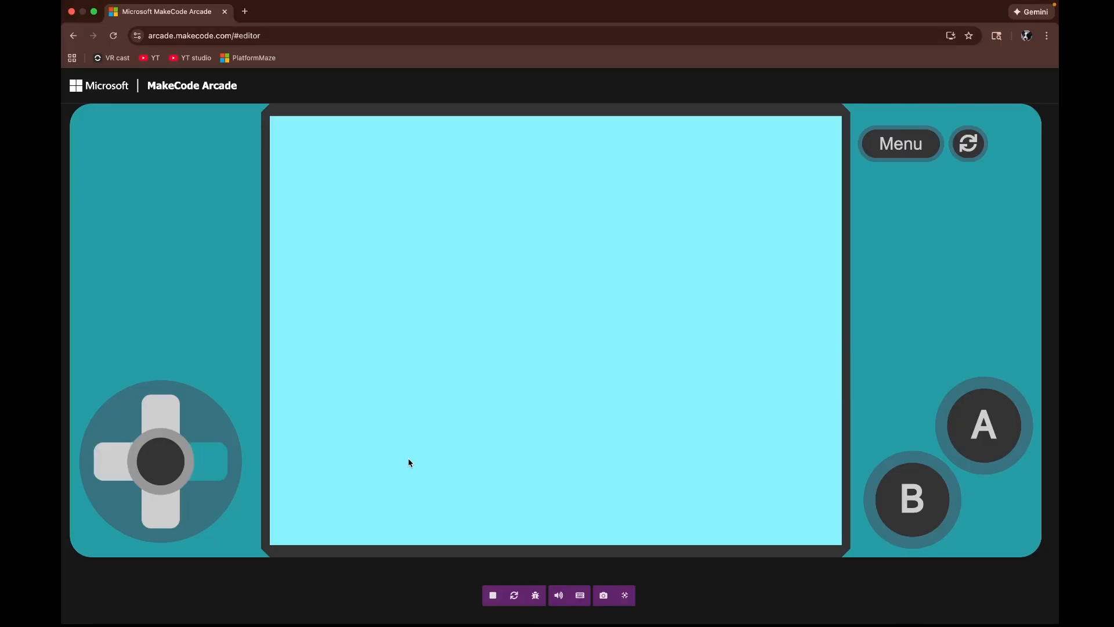
key("Up")
key("Left")
key("Down")
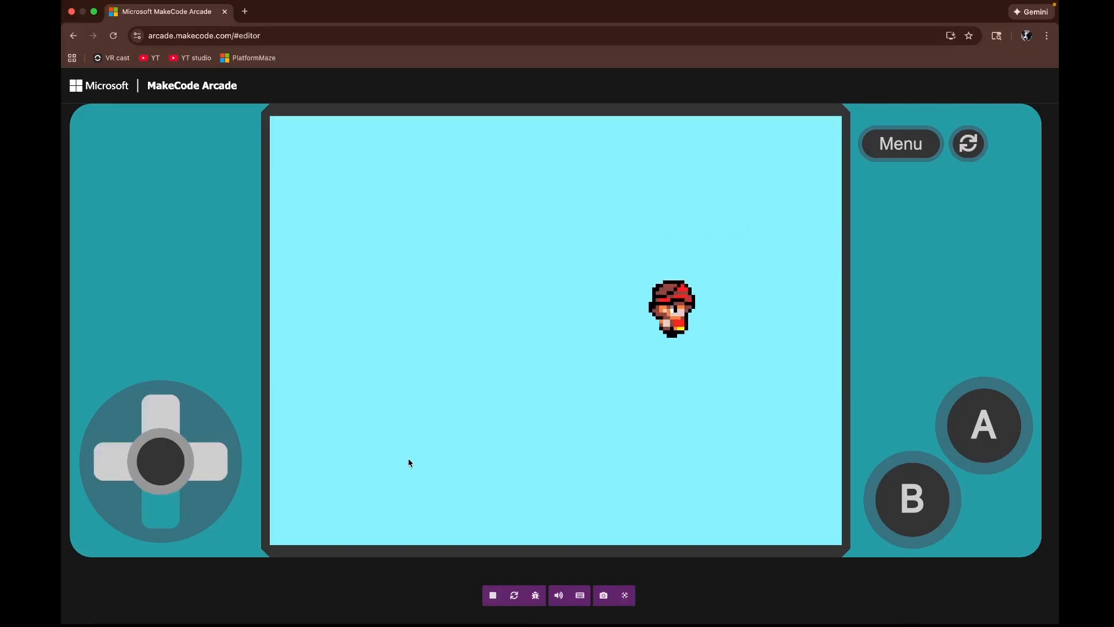
key("Left")
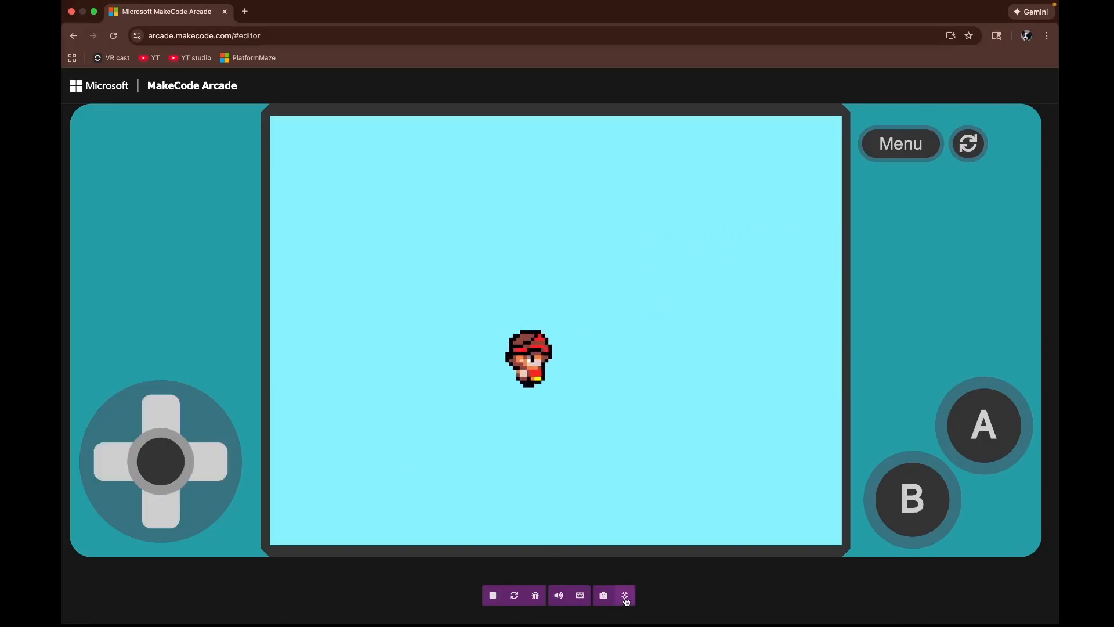
left_click(625, 598)
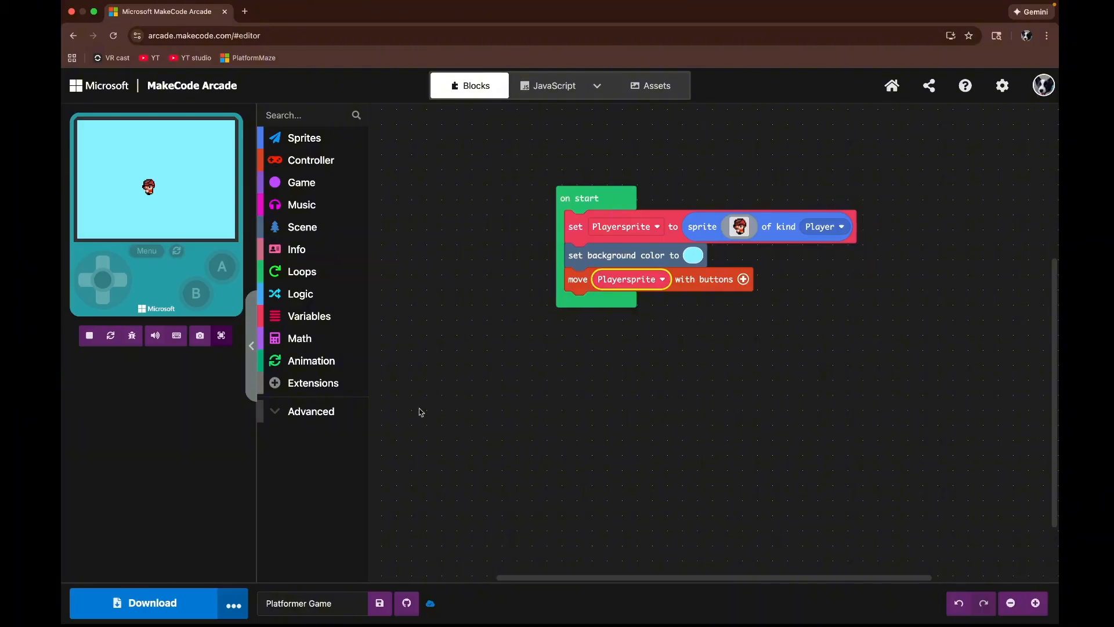
Step: Add a camera follow sprite block to on start and set it to follow Playersprite
left_click(316, 229)
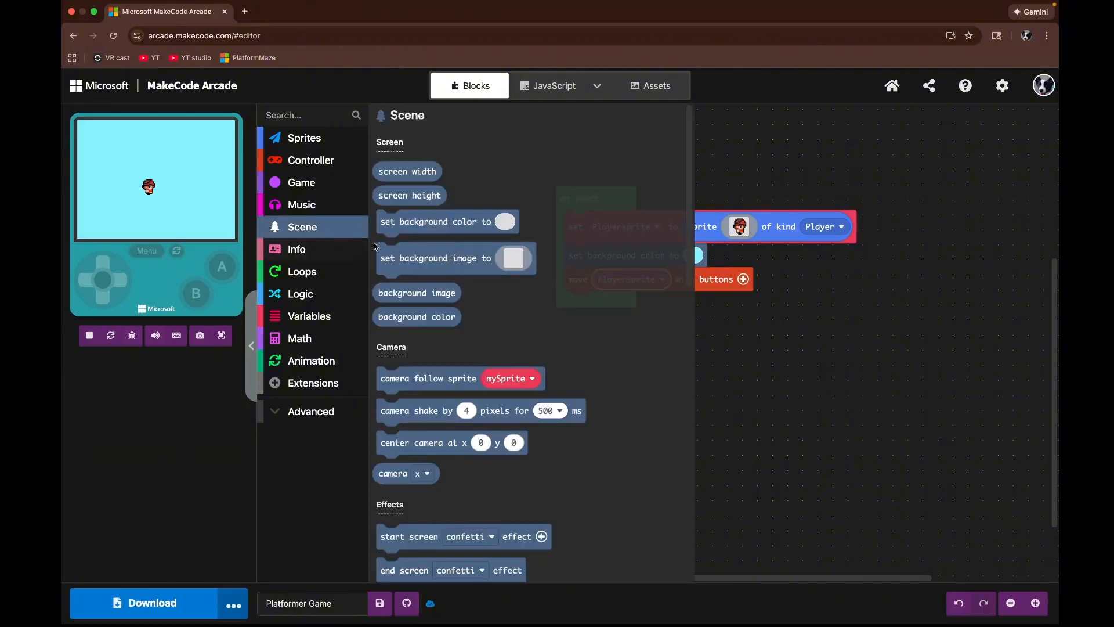
scroll(445, 459, "down", 1)
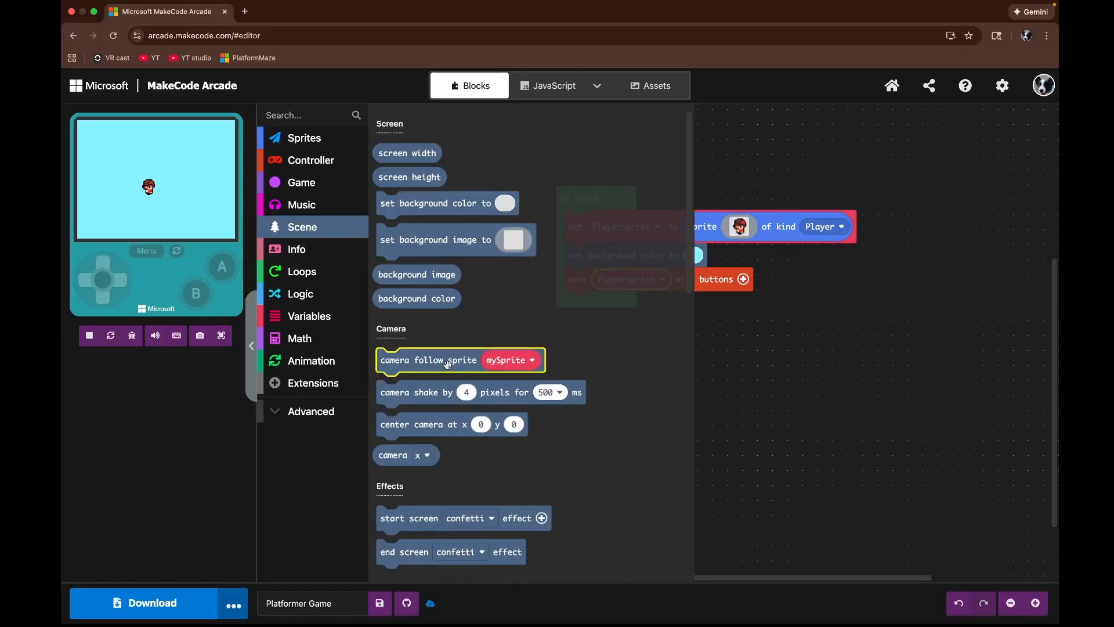
left_click_drag(449, 364, 641, 305)
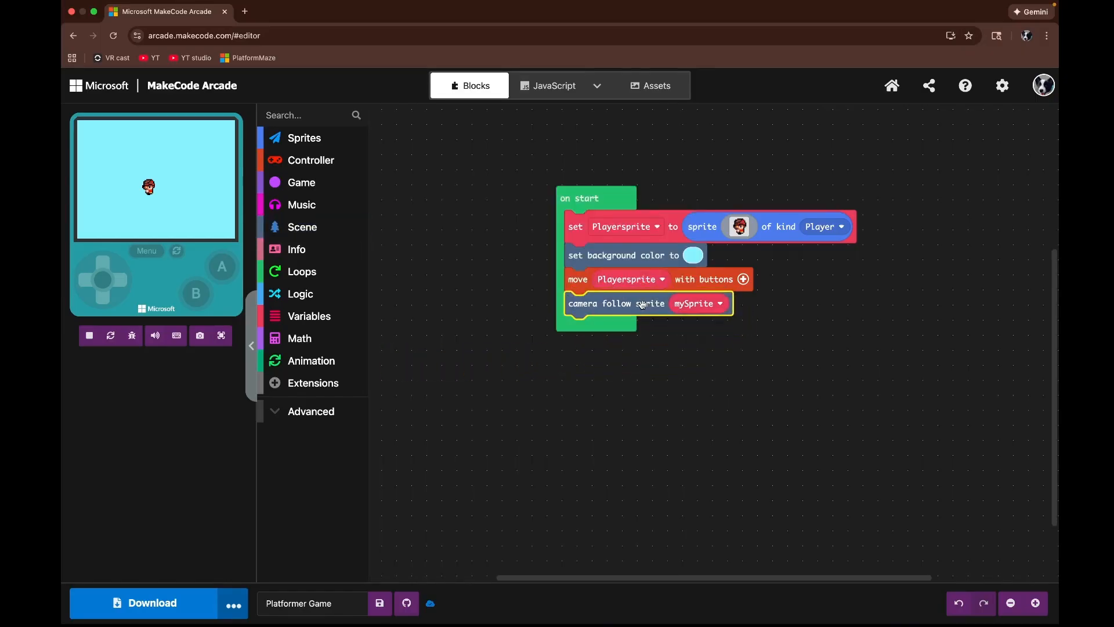
left_click(697, 304)
left_click(685, 350)
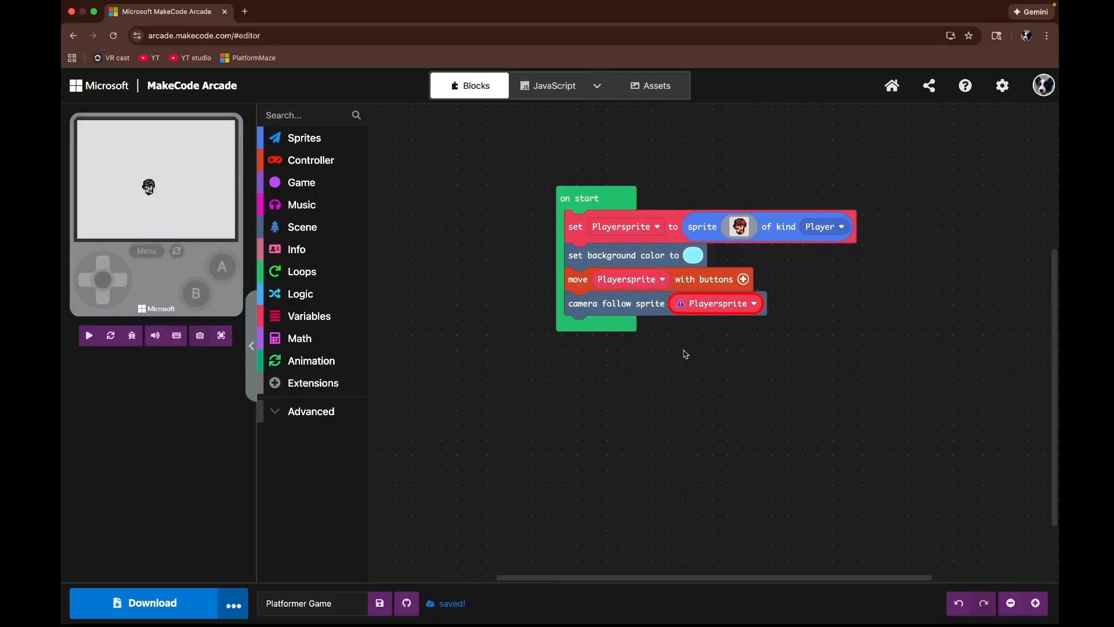
Step: Preview the camera following the player with the arrow keys in the full-screen simulator
left_click(221, 336)
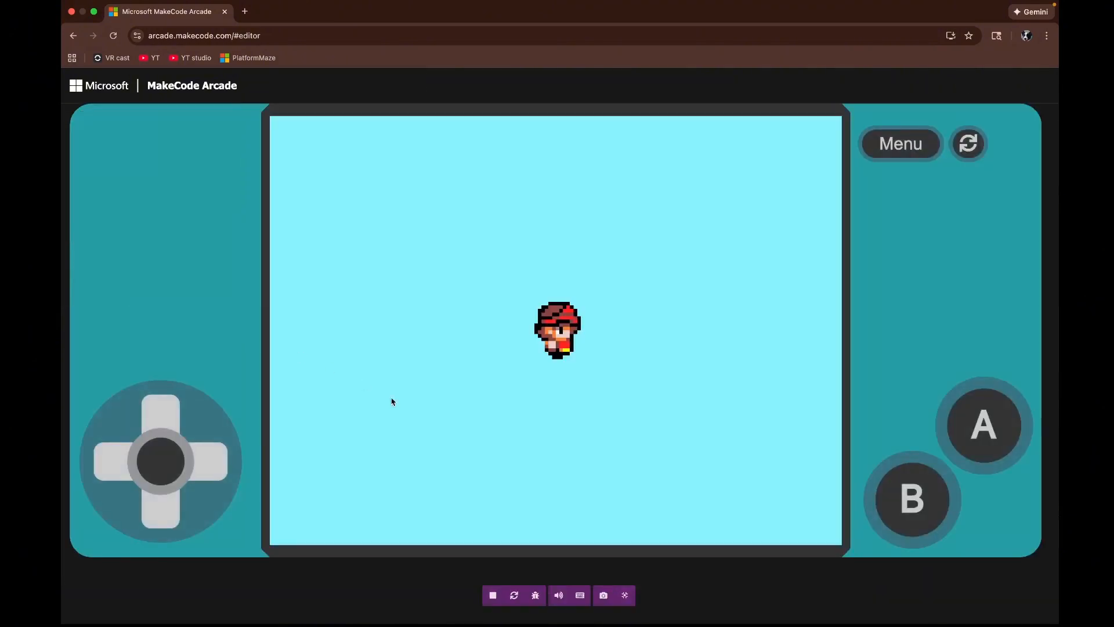
left_click(405, 406)
key("Right")
key("Down")
key("Up")
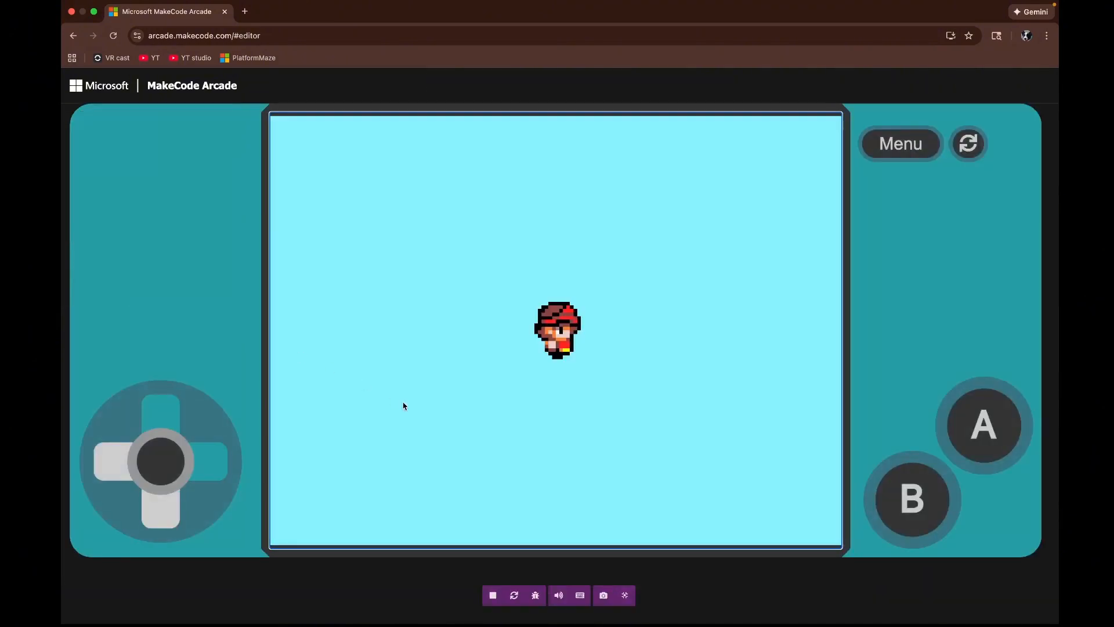
key("Down")
key("Left")
key("Right")
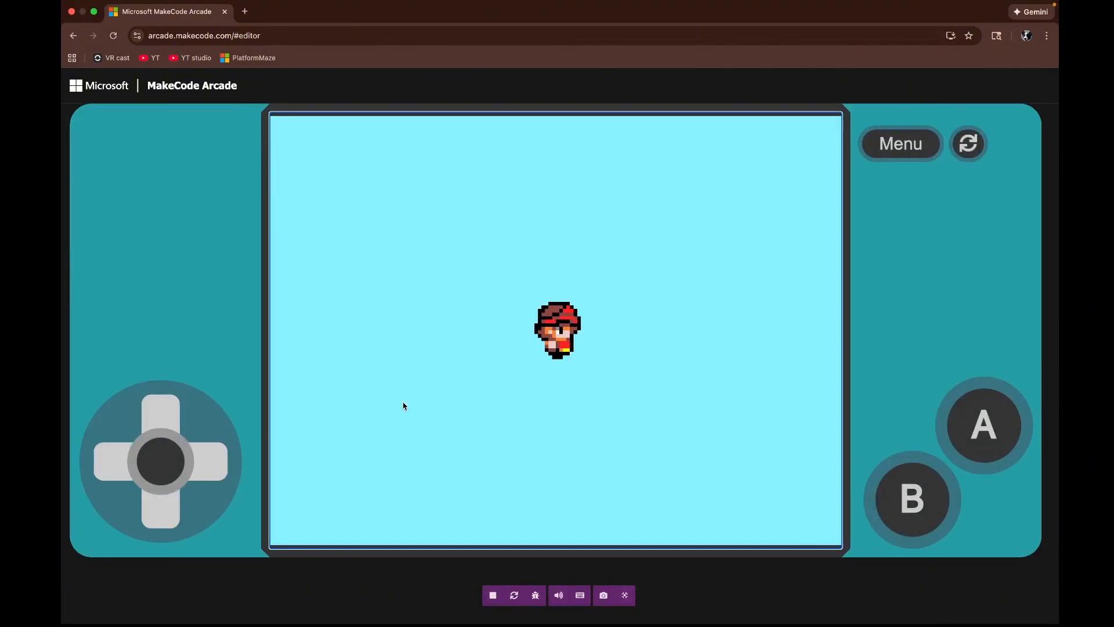
left_click(627, 598)
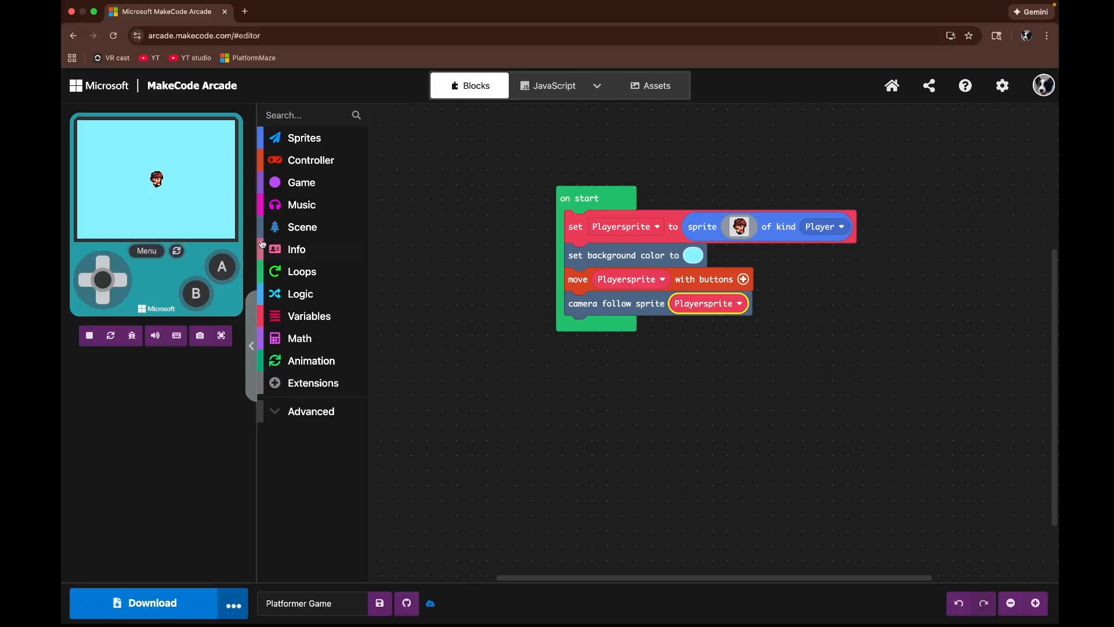
Step: Add a set tilemap block to the end of on start
left_click(302, 227)
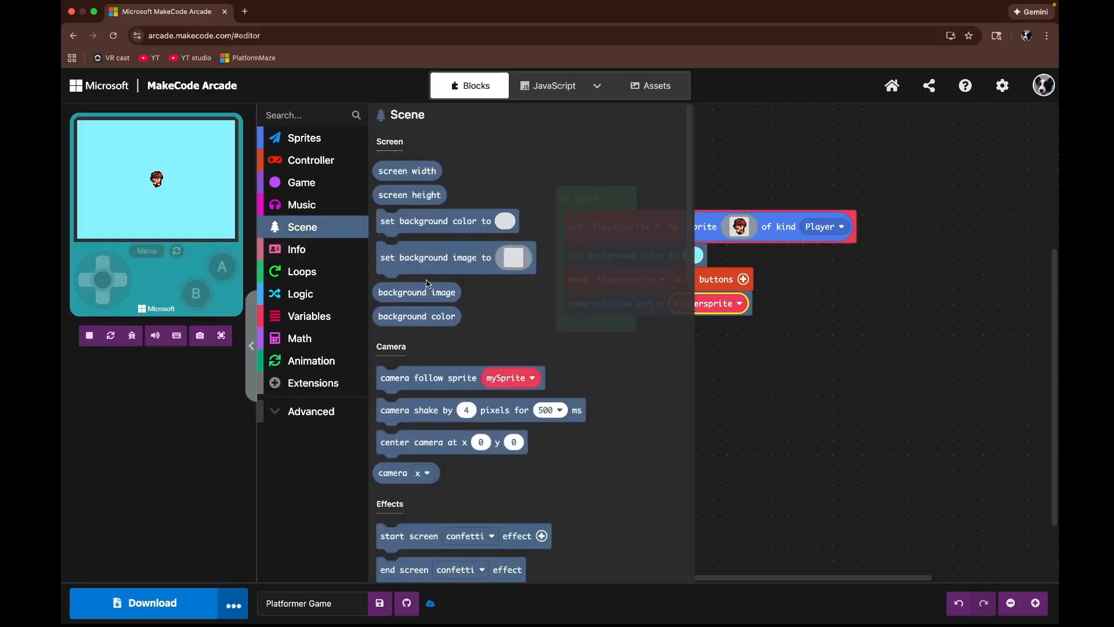
scroll(427, 283, "down", 1)
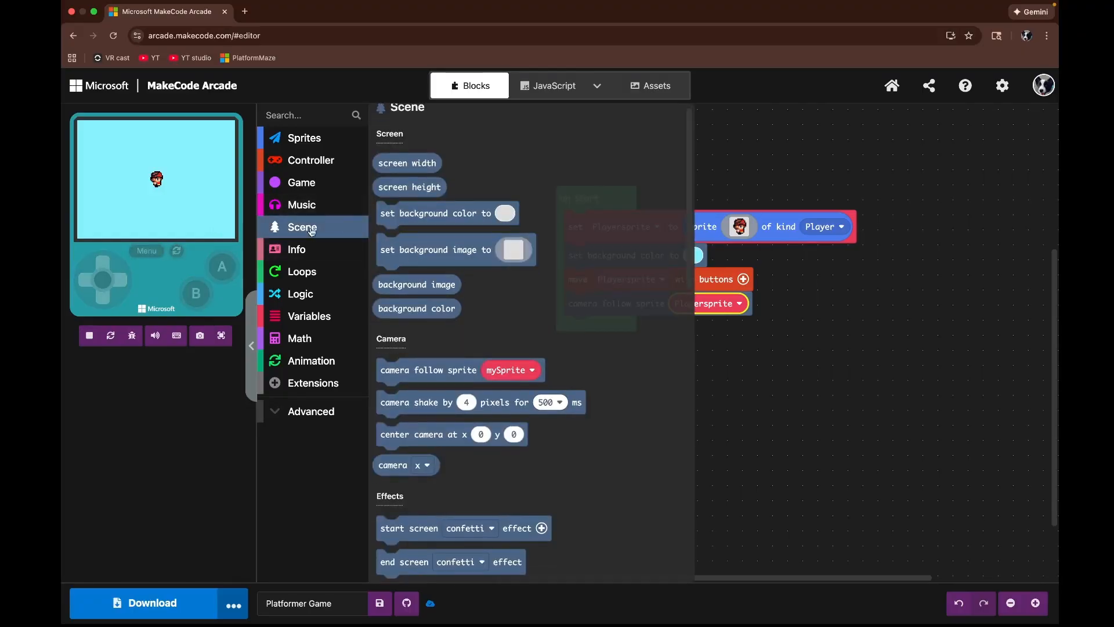
scroll(427, 264, "down", 6)
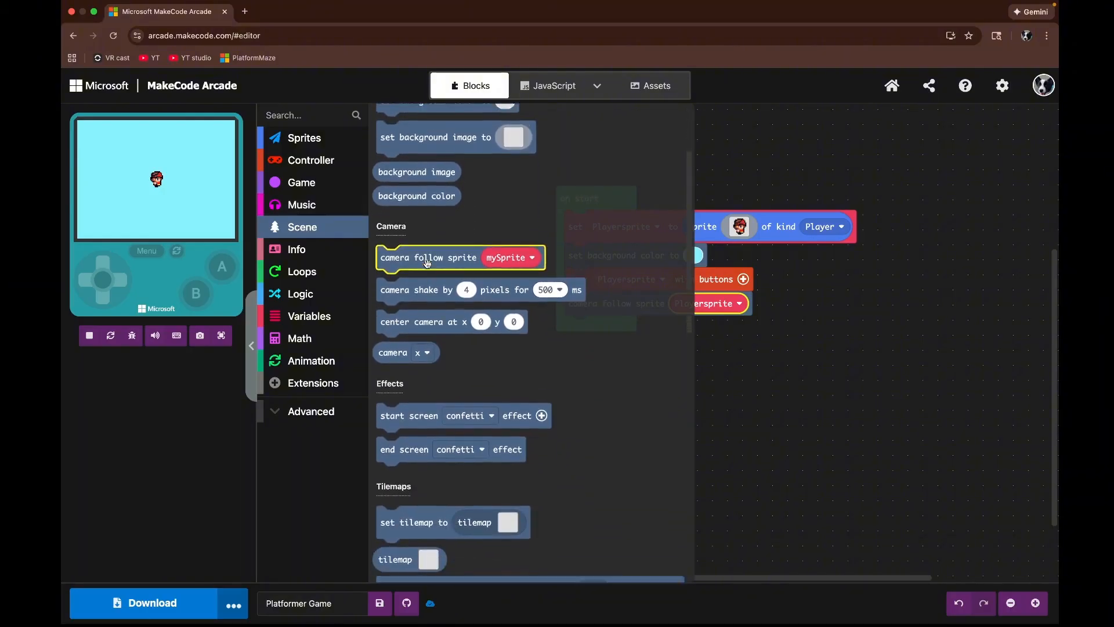
scroll(428, 266, "down", 2)
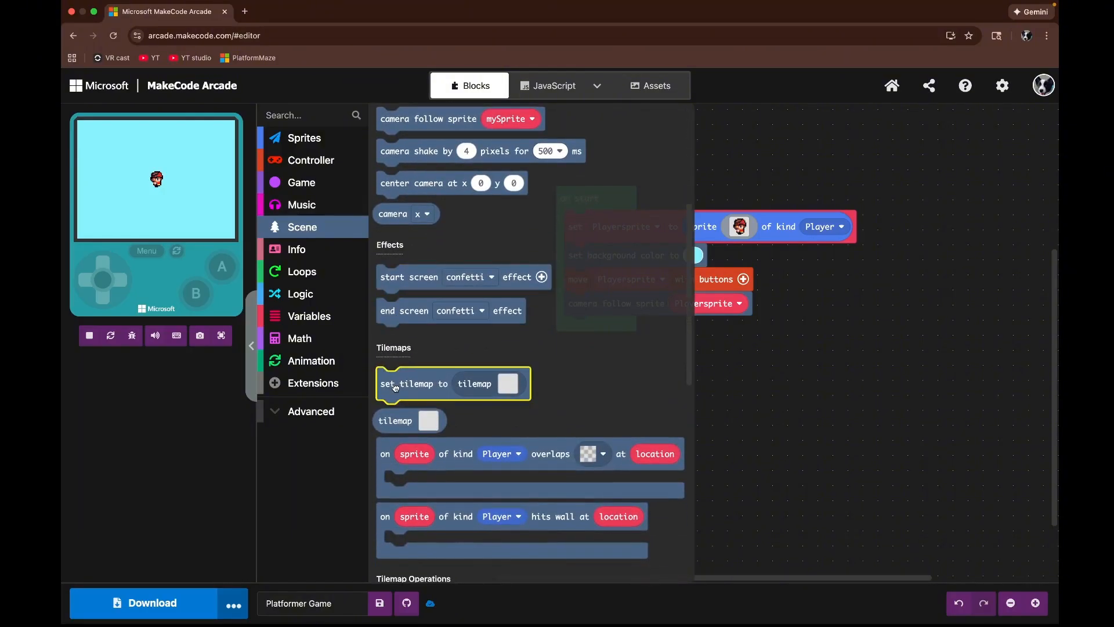
left_click_drag(395, 384, 599, 341)
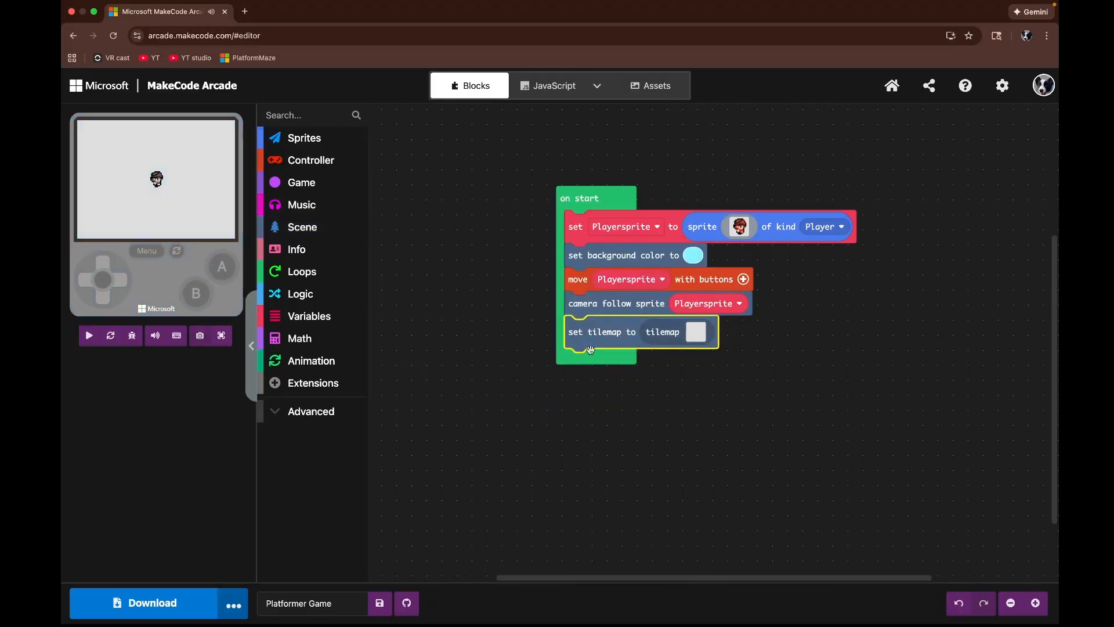
Step: Open the tilemap editor and set the tilemap width to 30 tiles
left_click(699, 335)
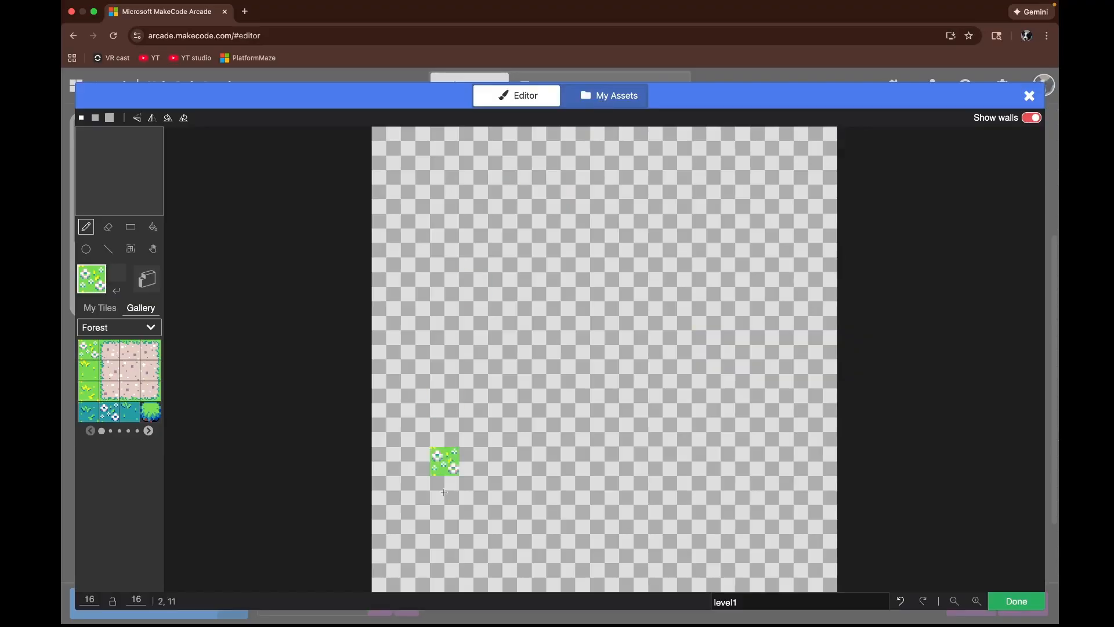
left_click(99, 598)
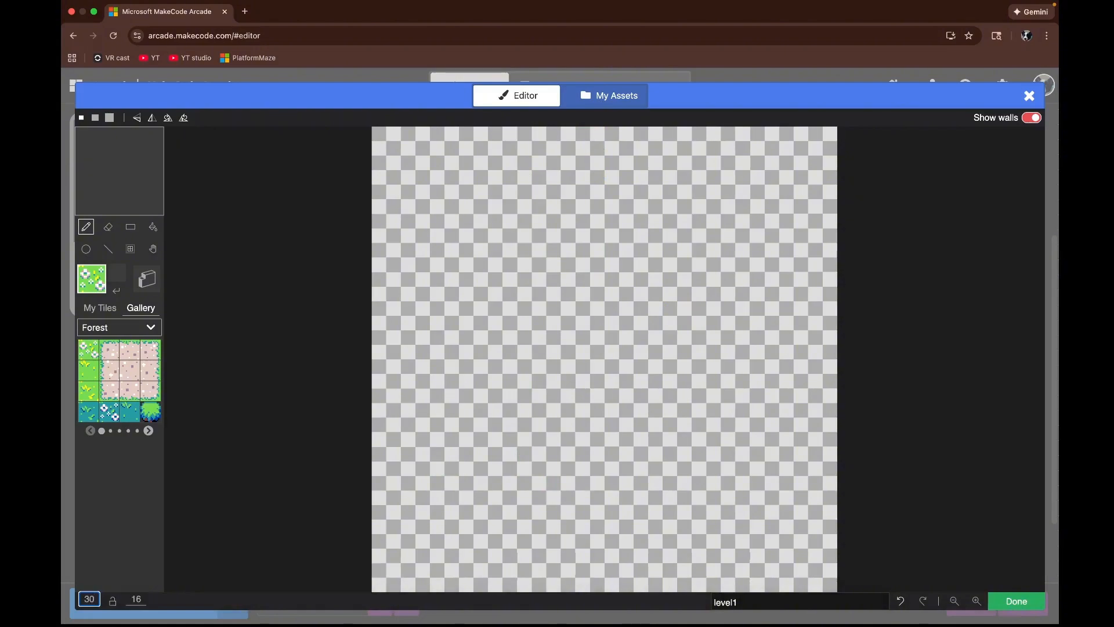
type("30")
key("Return")
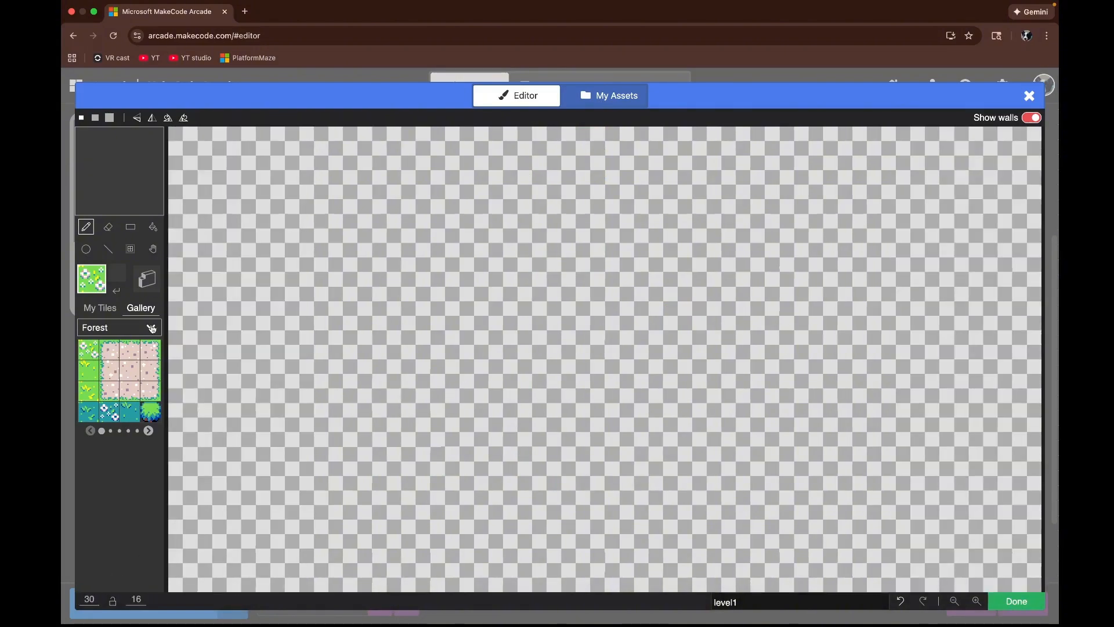
left_click(954, 601)
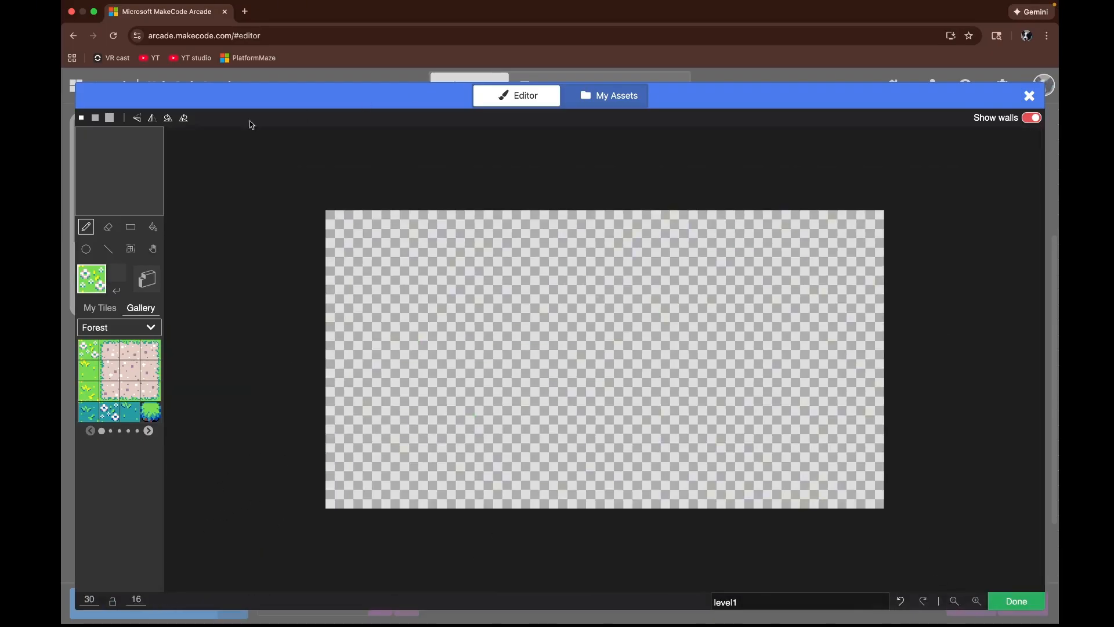
Step: Create a new tile in My Tiles and fill it entirely with brown
left_click(107, 252)
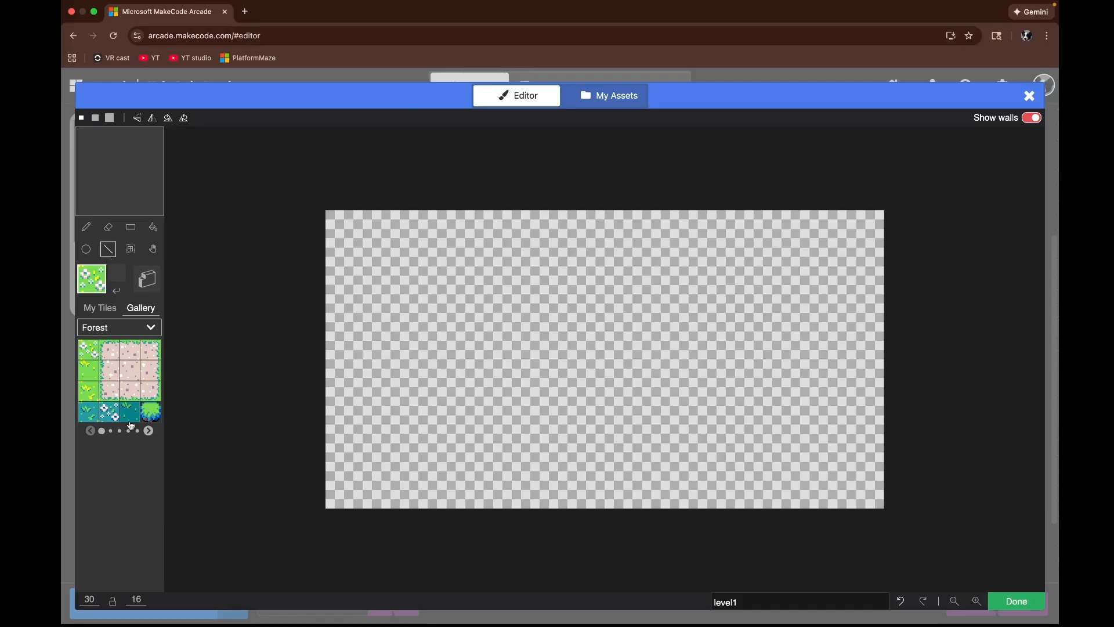
left_click(96, 309)
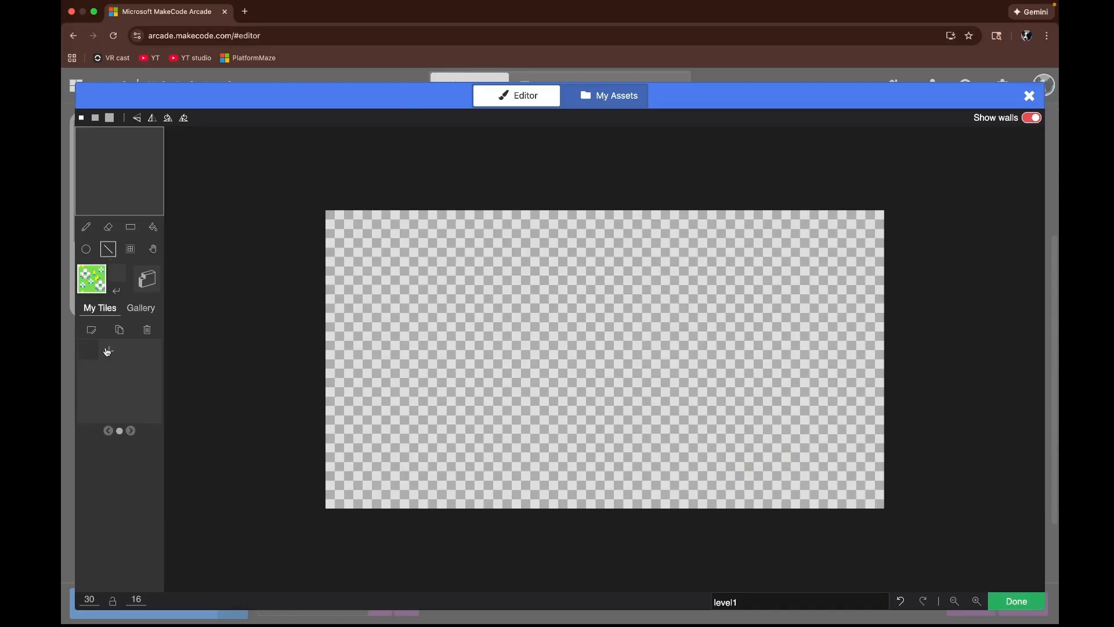
left_click(107, 351)
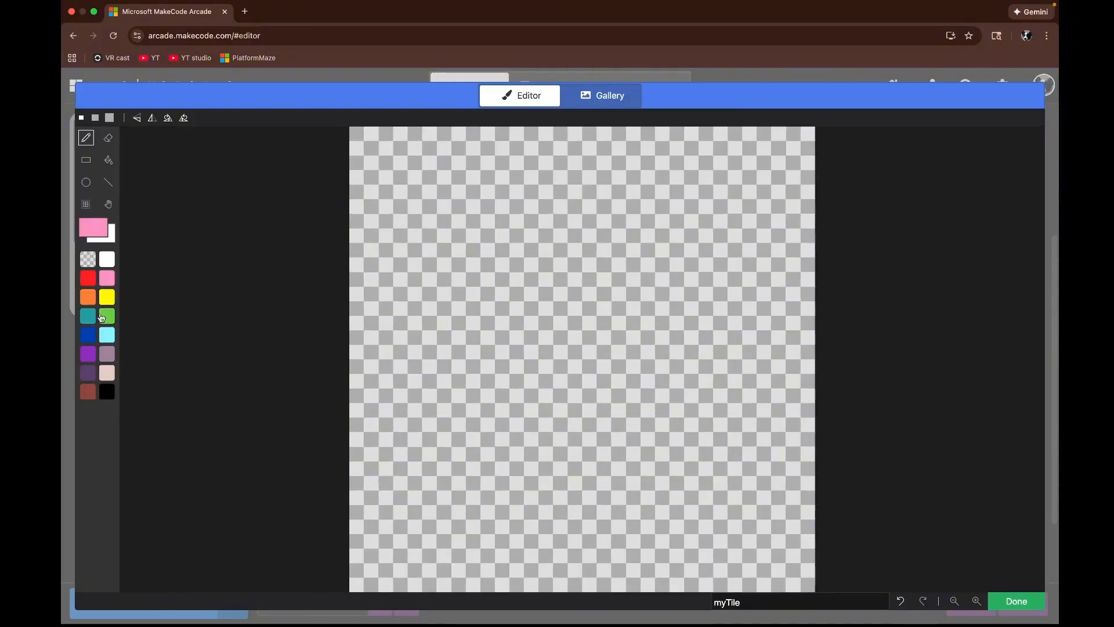
left_click(108, 205)
left_click(108, 160)
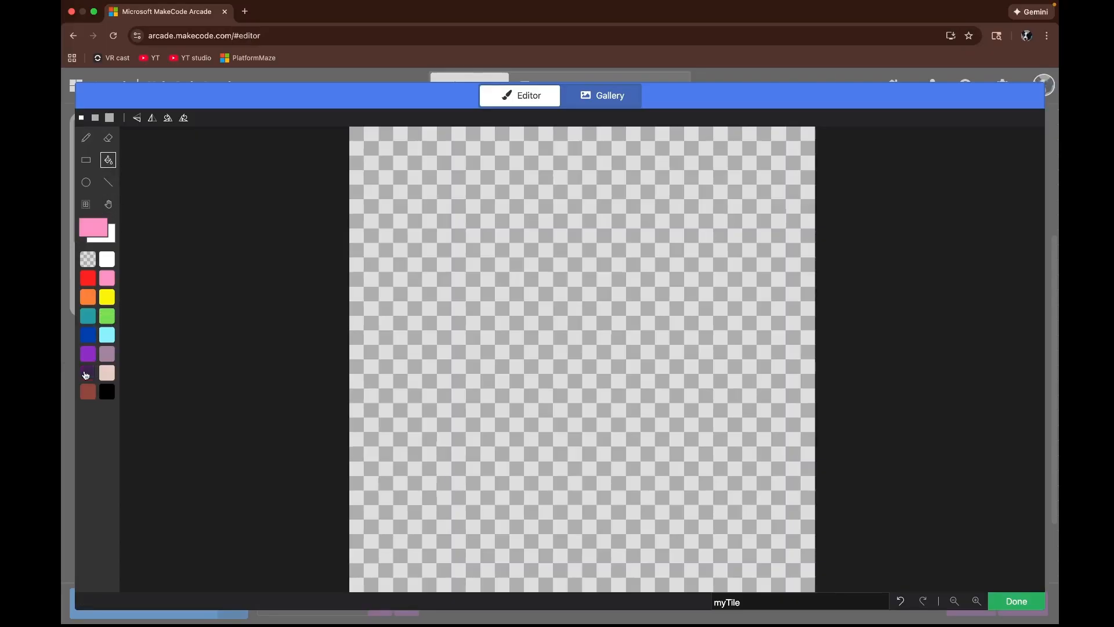
left_click(86, 397)
left_click(422, 366)
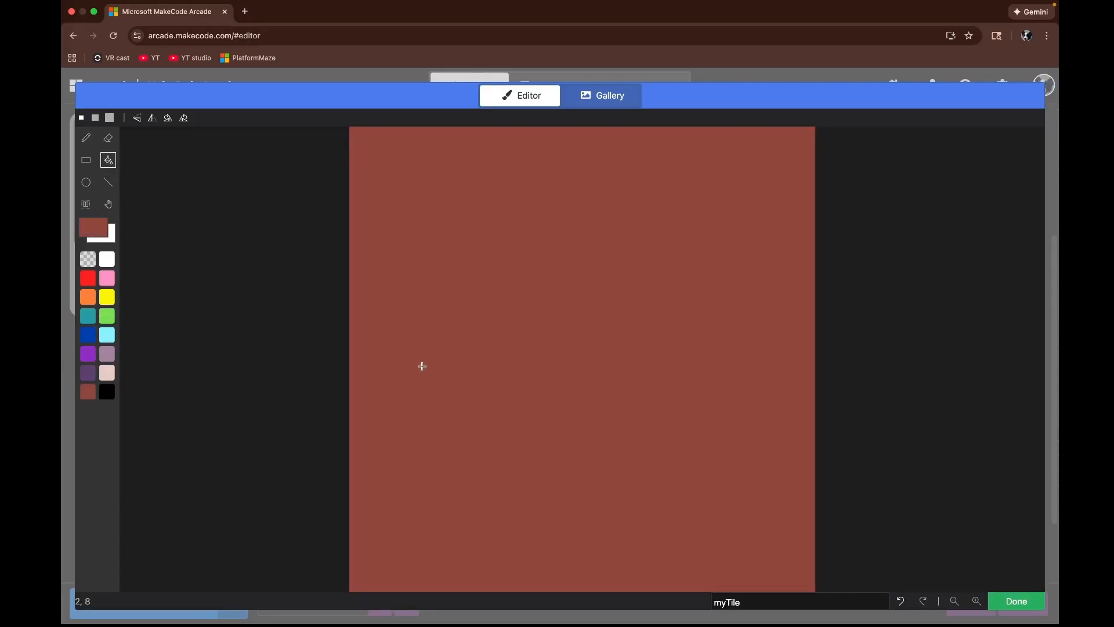
Step: Draw a green rectangle outline across the top portion of the tile
left_click(86, 160)
left_click(107, 315)
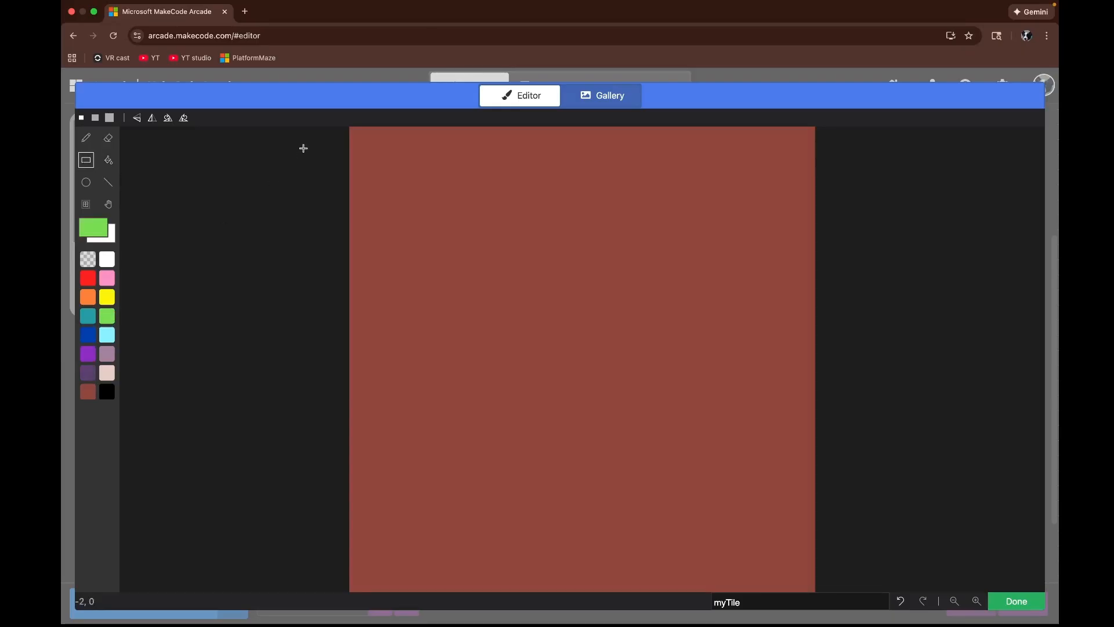
left_click_drag(353, 141, 800, 230)
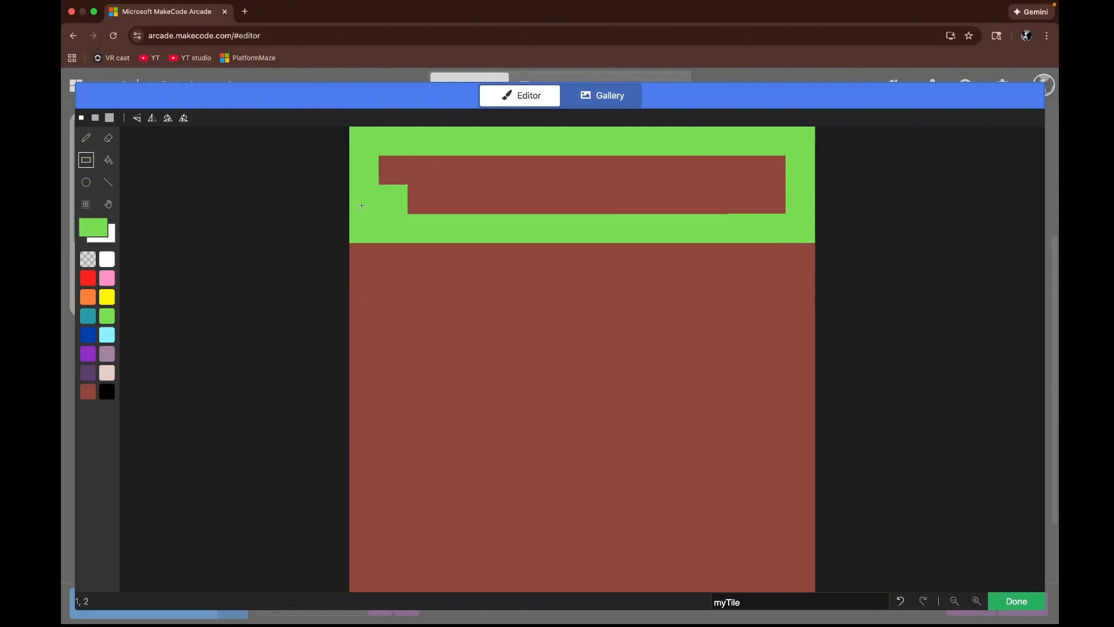
left_click(88, 183)
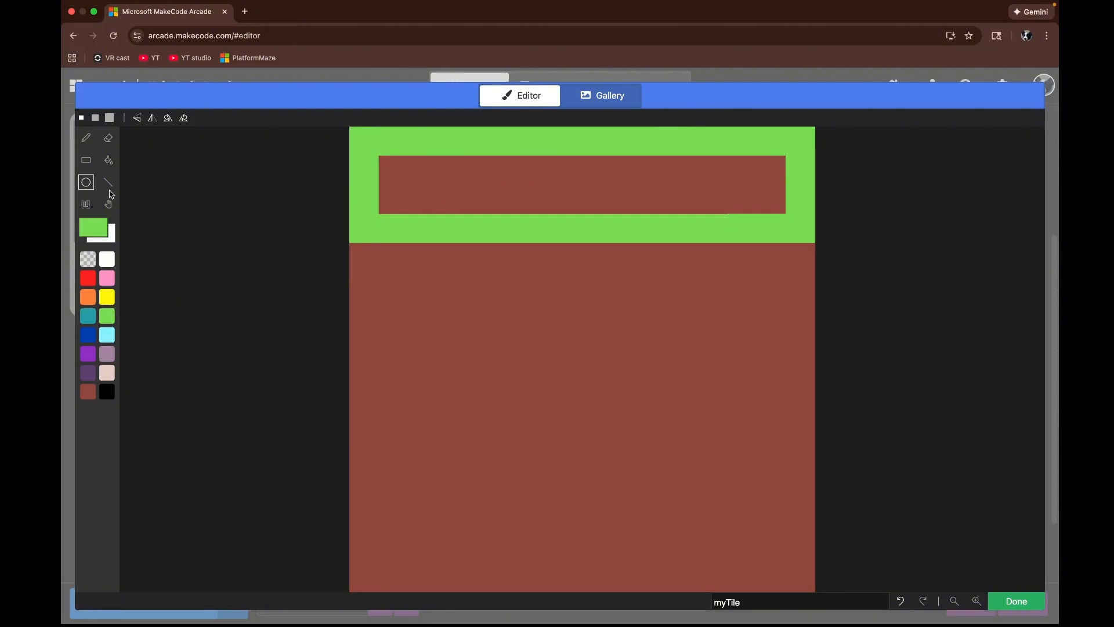
left_click(87, 205)
left_click_drag(351, 152, 796, 190)
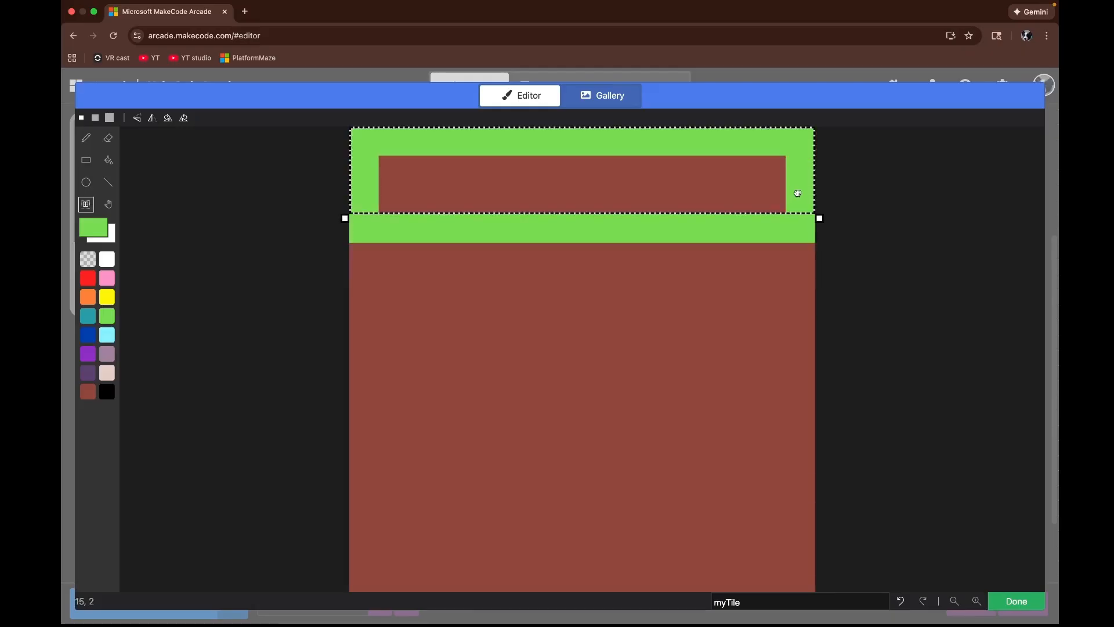
left_click(266, 197)
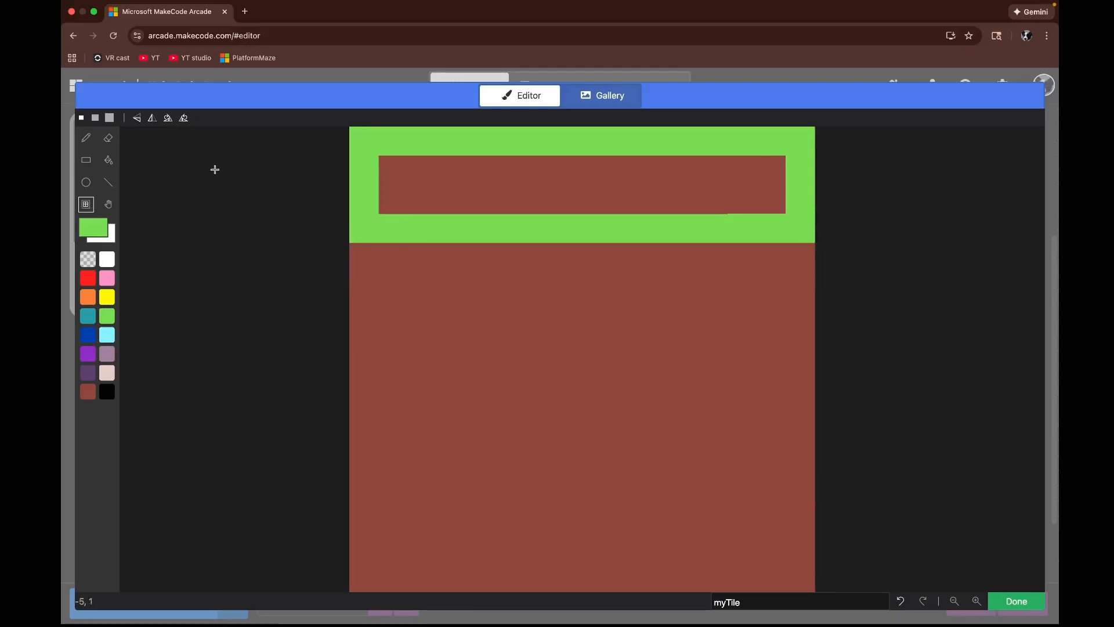
Step: Fill the remaining brown strip inside the green outline so the tile's whole top band is solid green
left_click(109, 138)
left_click(108, 184)
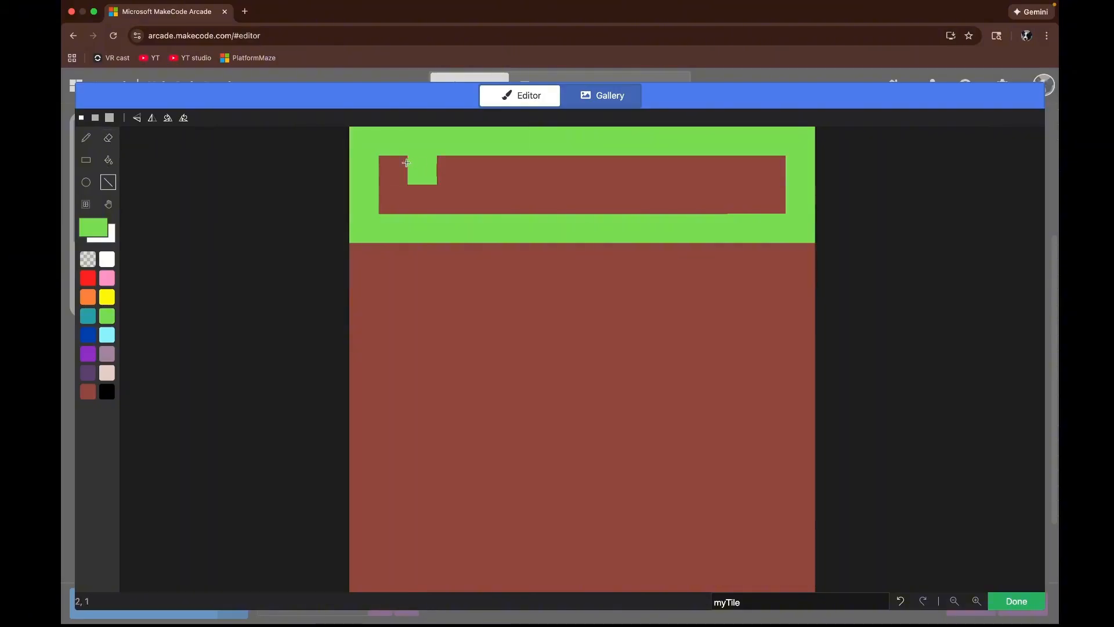
mouse_move(393, 170)
left_mouse_down()
mouse_move(743, 197)
mouse_move(766, 170)
left_mouse_up()
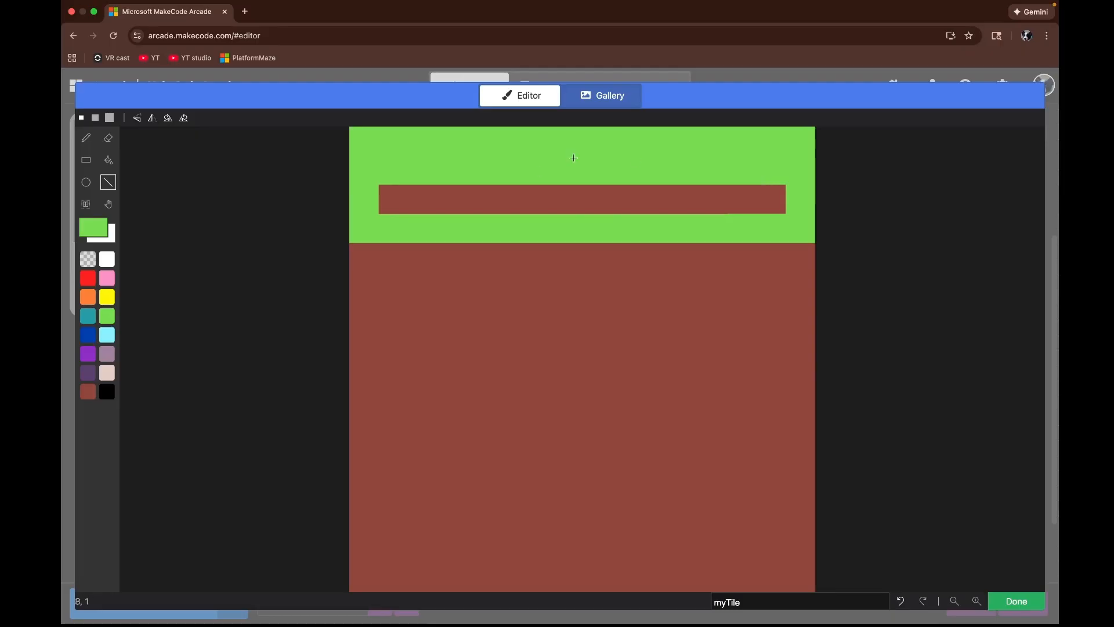
left_click(108, 162)
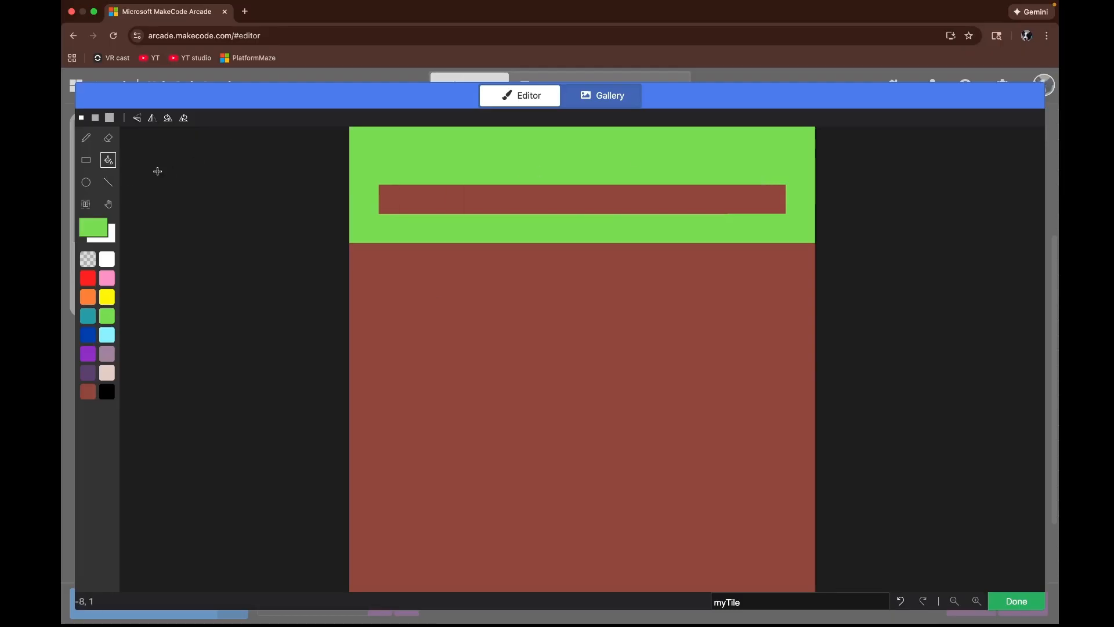
left_click(564, 200)
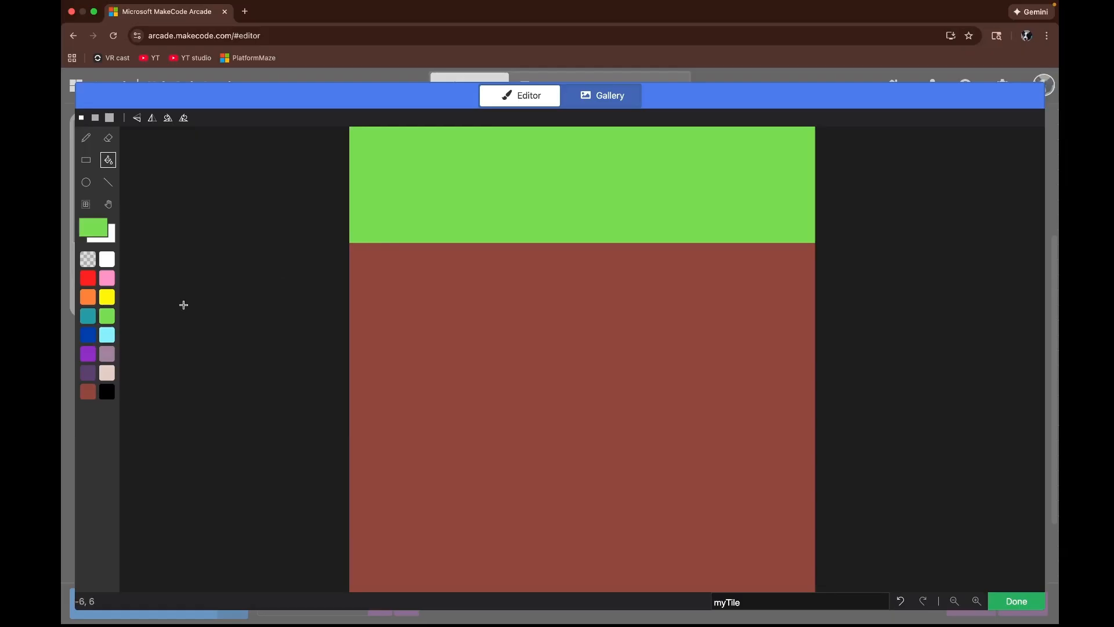
Step: Draw green grass strands reaching down into the brown part of the tile and save the tile
left_click(109, 184)
mouse_move(422, 257)
left_mouse_down()
mouse_move(407, 256)
mouse_move(423, 340)
left_mouse_up()
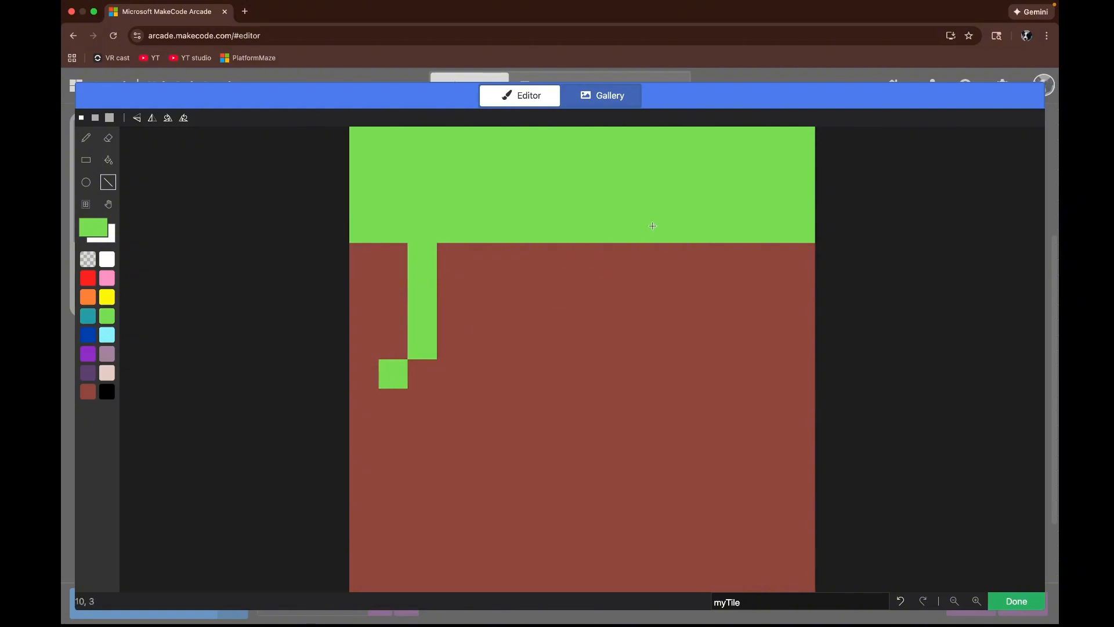
left_click_drag(653, 226, 713, 374)
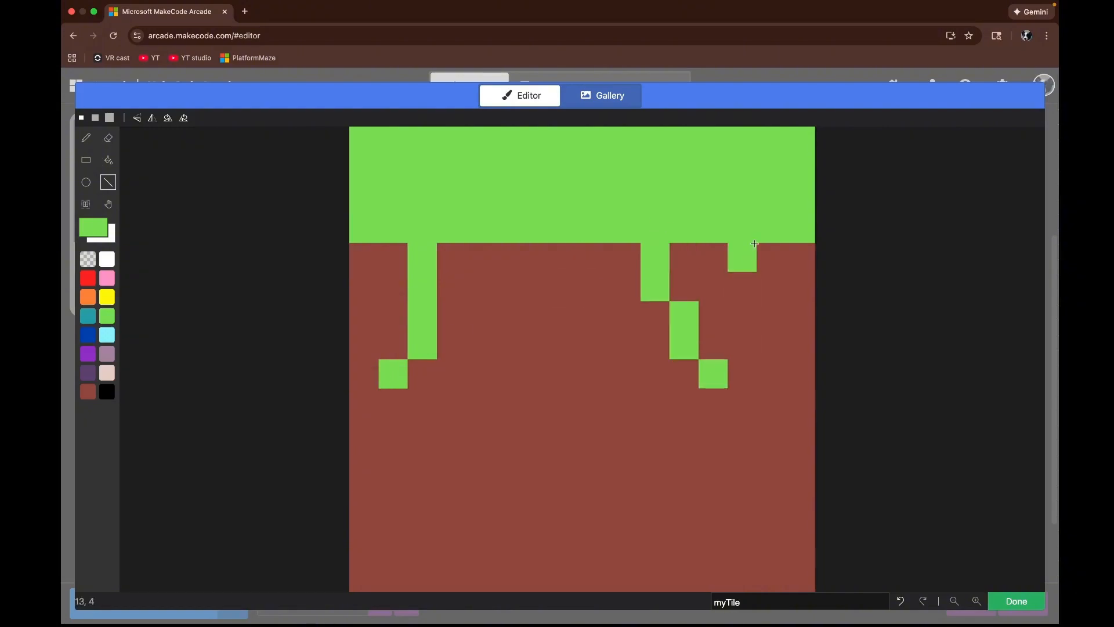
left_click_drag(754, 243, 771, 373)
mouse_move(568, 257)
left_mouse_down()
mouse_move(525, 367)
mouse_move(481, 374)
left_mouse_up()
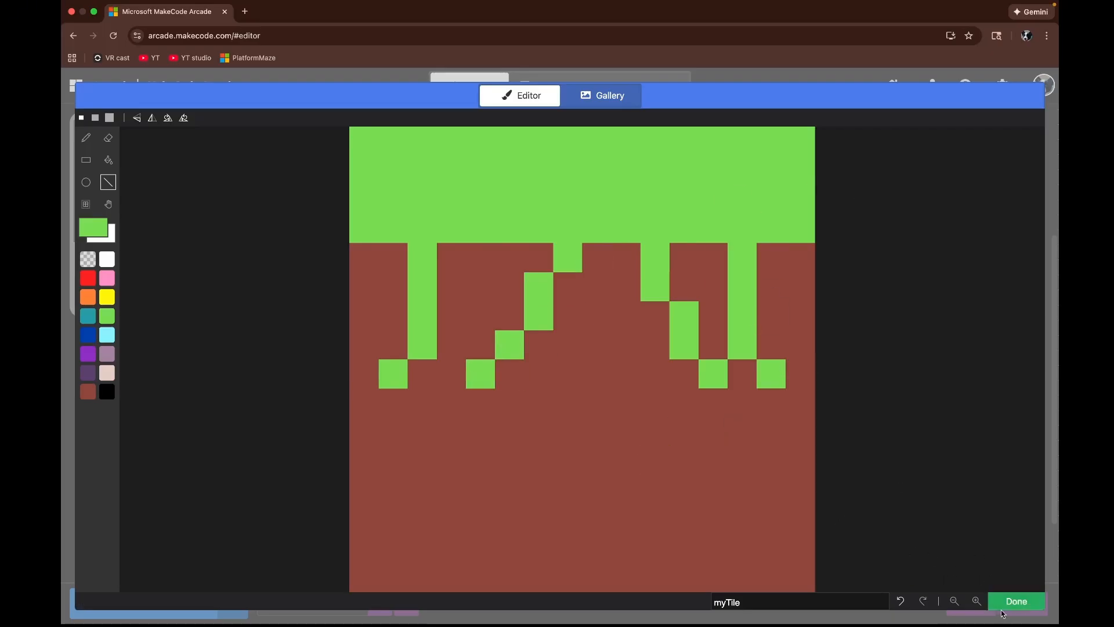
left_click(1017, 602)
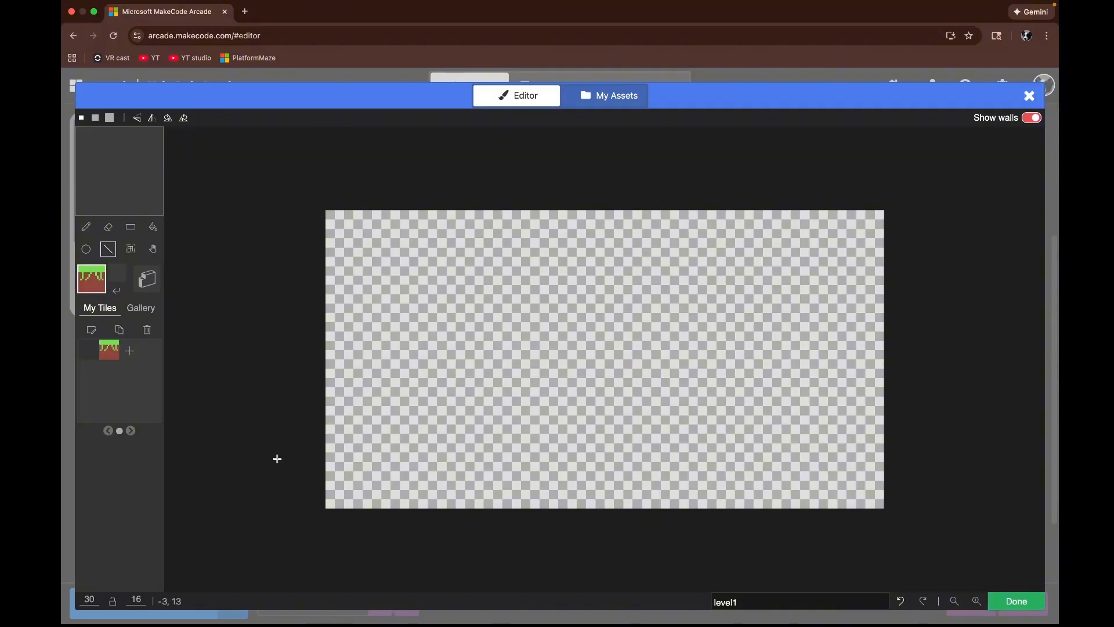
Step: Paint three horizontal platforms of the grass tile across the tilemap, separated by gaps, and close the tilemap editor
left_click(338, 399)
left_click_drag(338, 399, 671, 408)
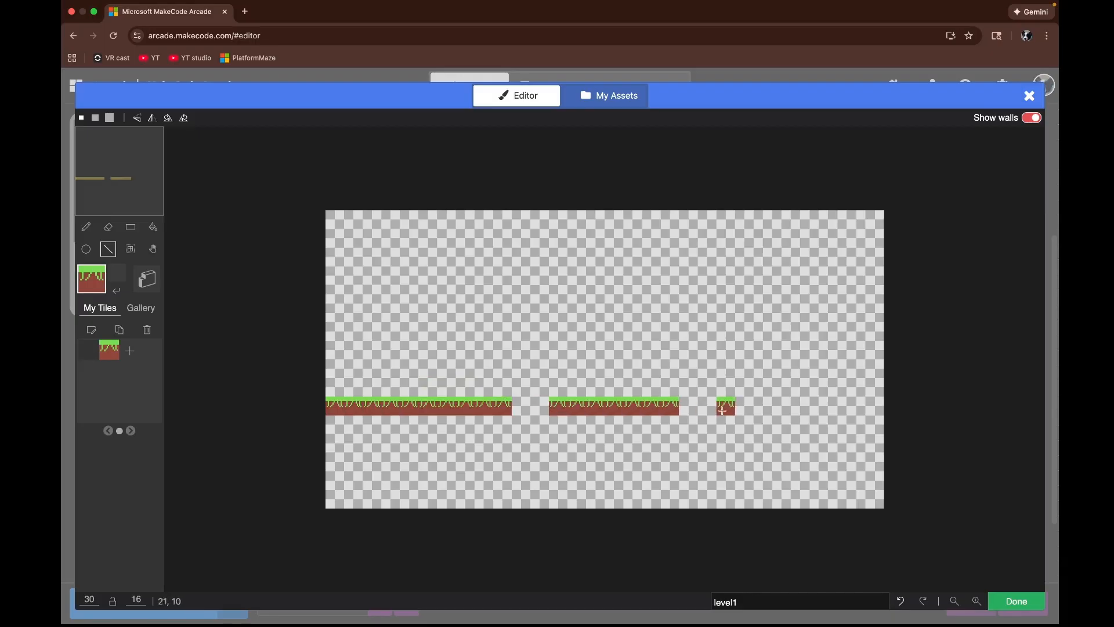
left_click_drag(739, 410, 874, 410)
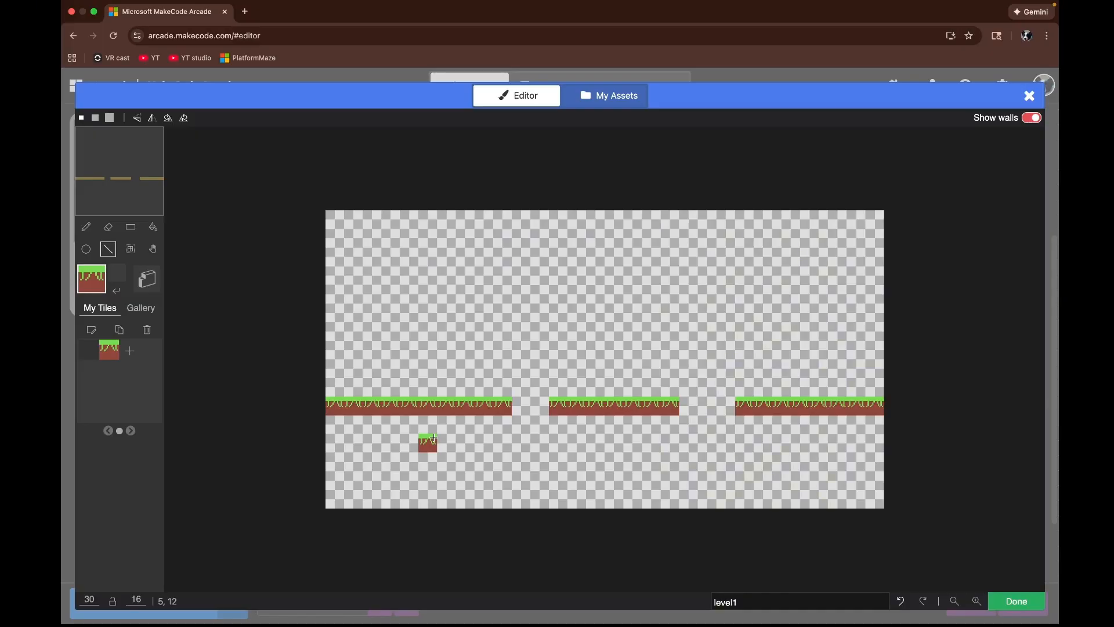
left_click(1017, 601)
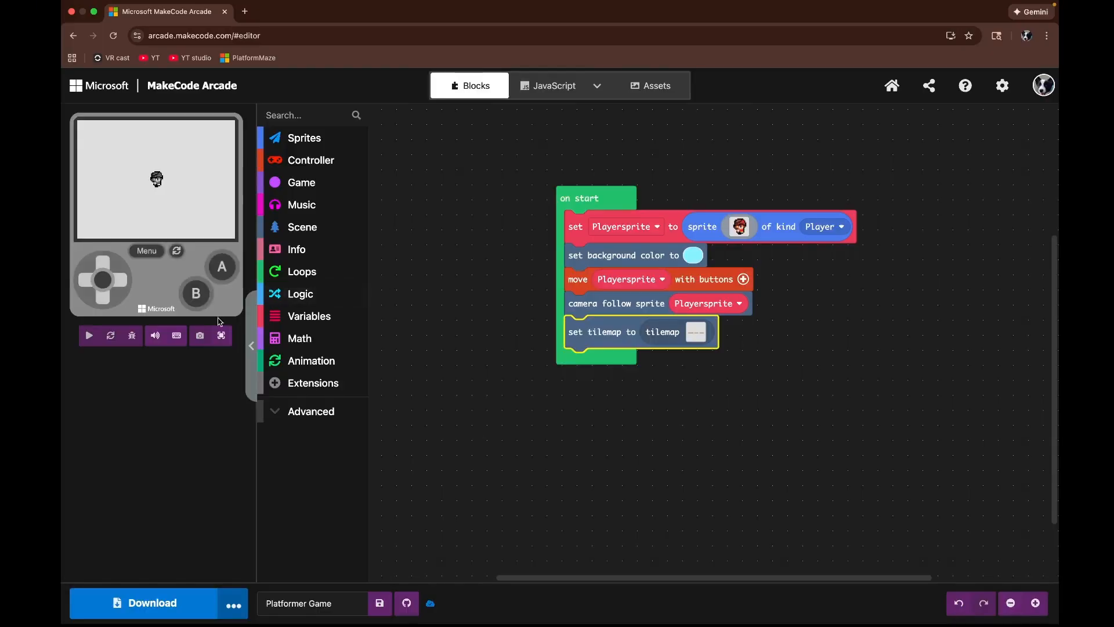
Step: Run the game in full screen and move the player with the arrow keys to test the level
left_click(221, 335)
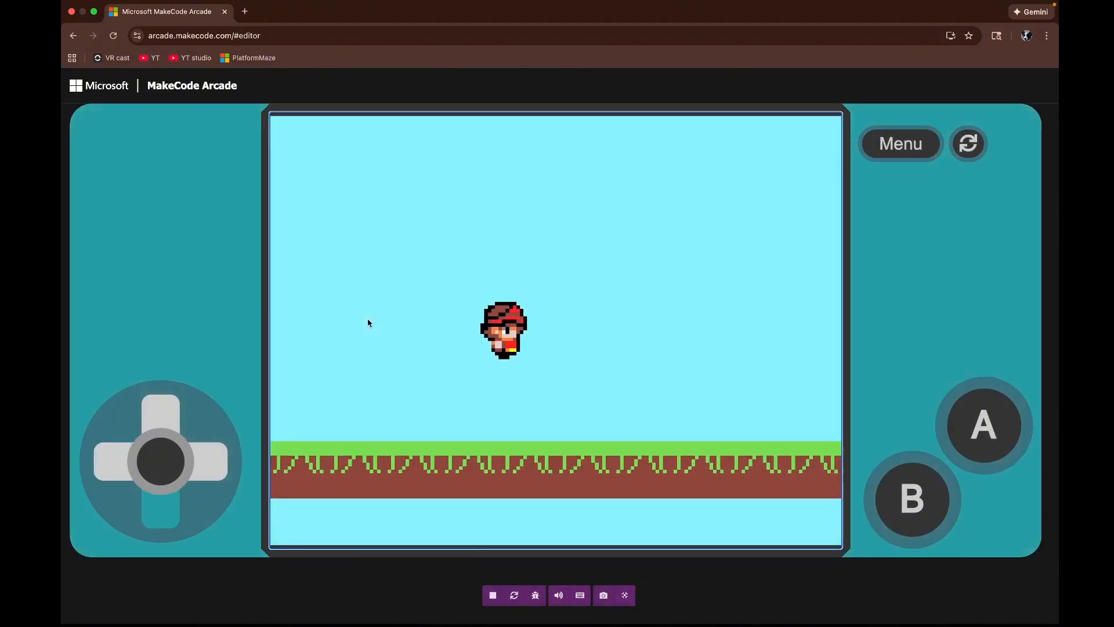
key("Right")
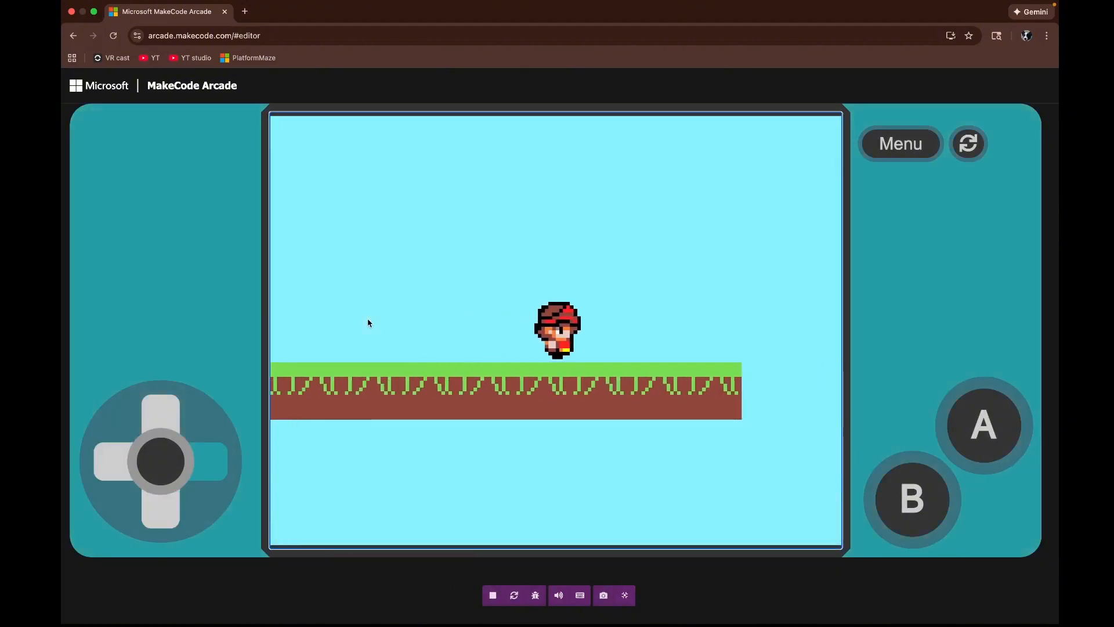
key("Left")
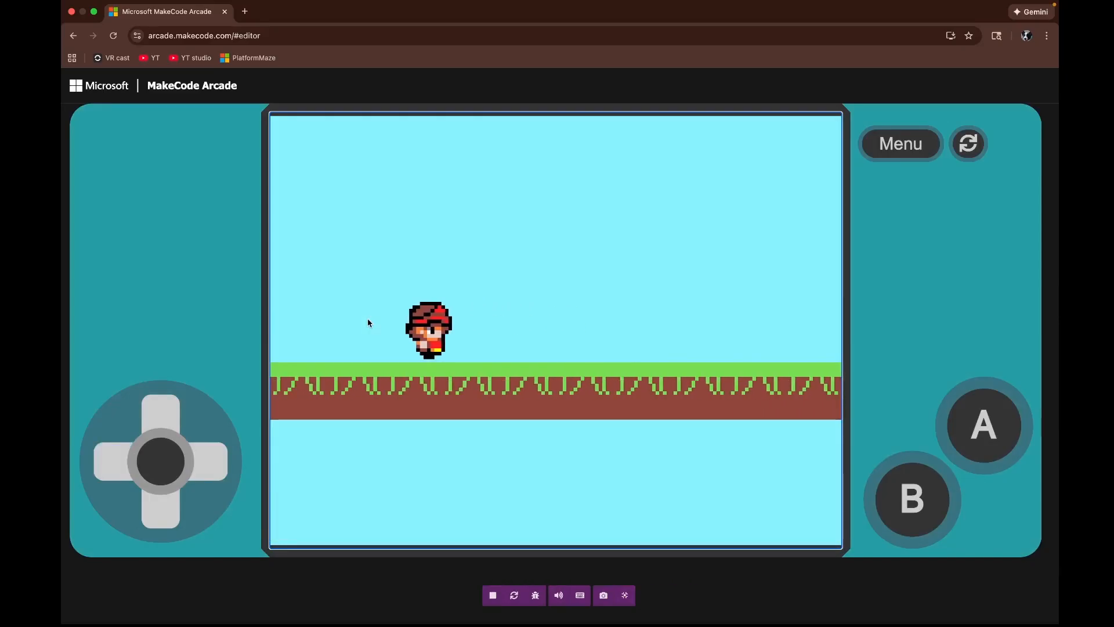
key("Down")
key("Up")
key("Down")
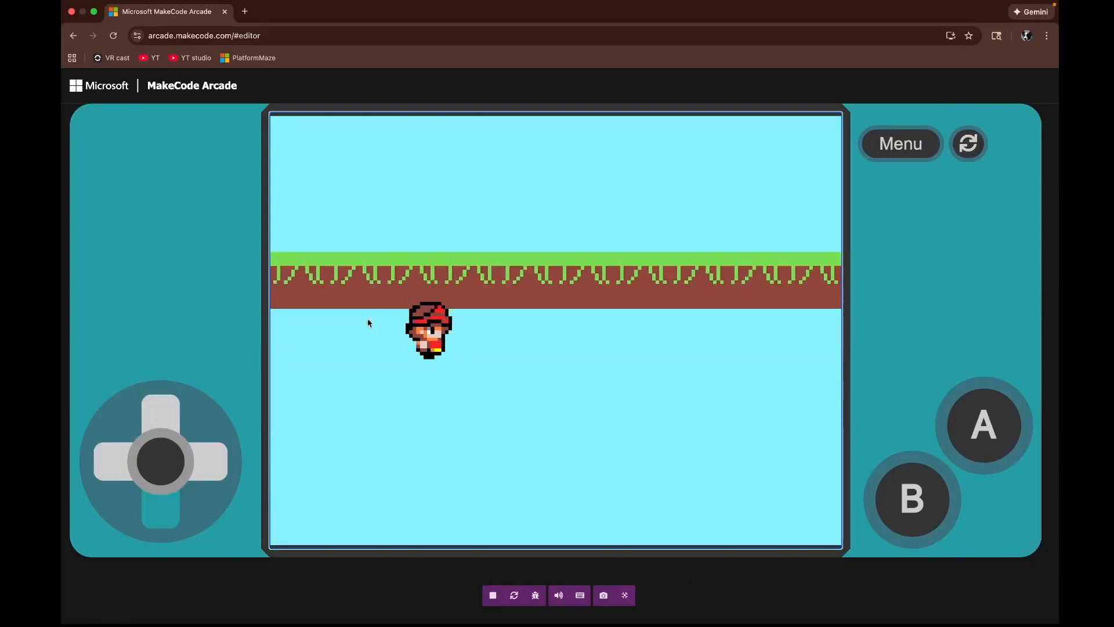
key("Up")
key("Down")
key("Up")
key("Down")
key("Up")
key("Down")
key("Up")
key("Right")
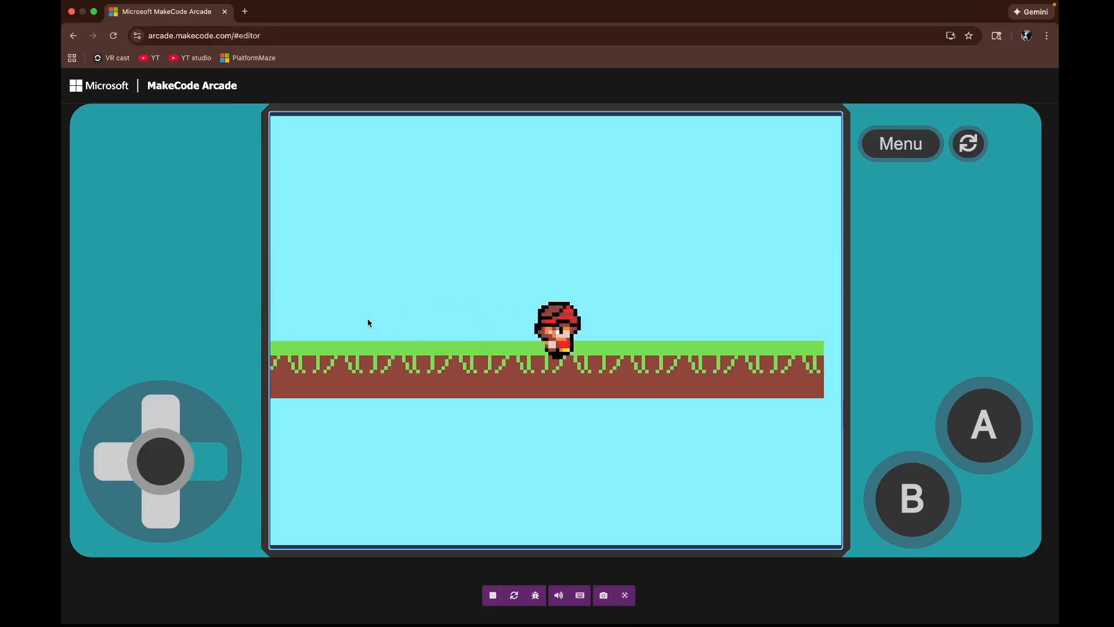
key("Up")
left_click(624, 594)
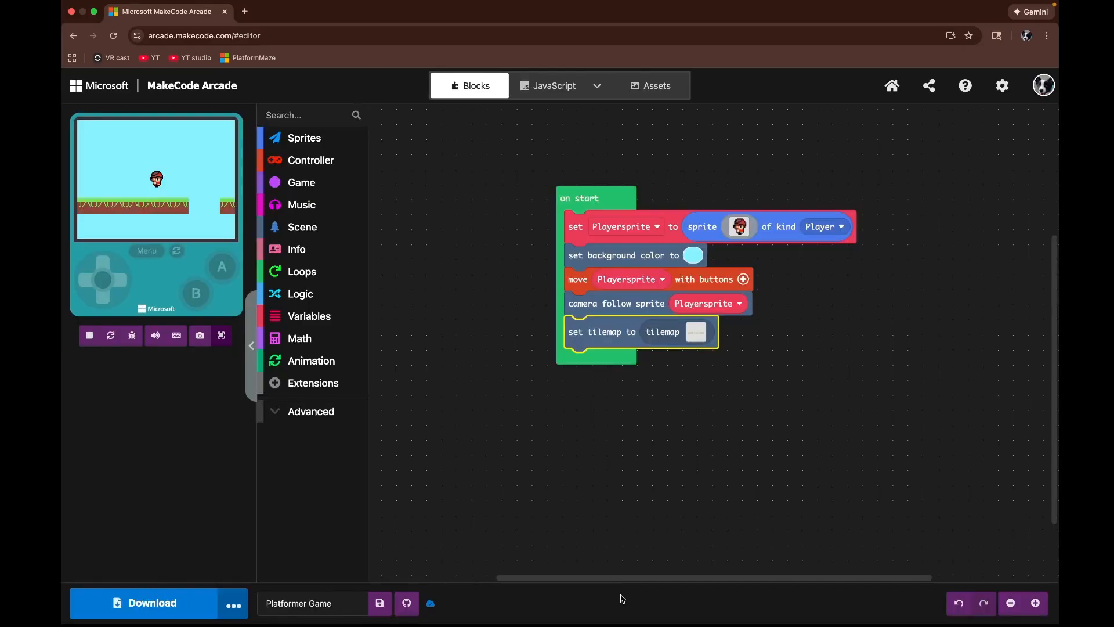
Step: Reopen the tilemap and turn all three grass platforms into walls using the wall fill
left_click(696, 331)
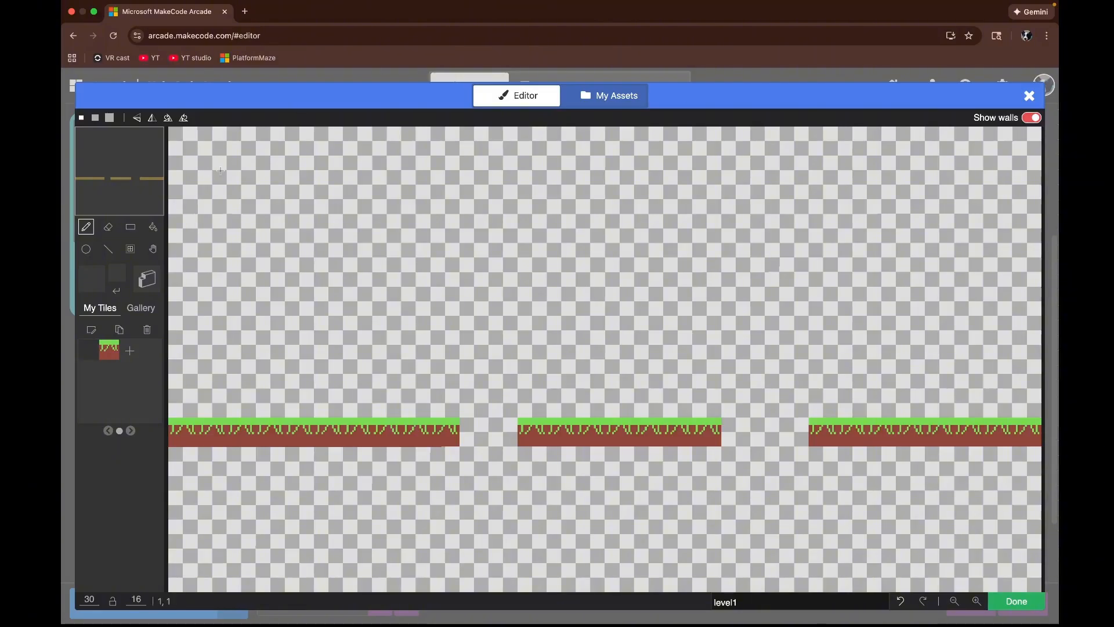
left_click(152, 228)
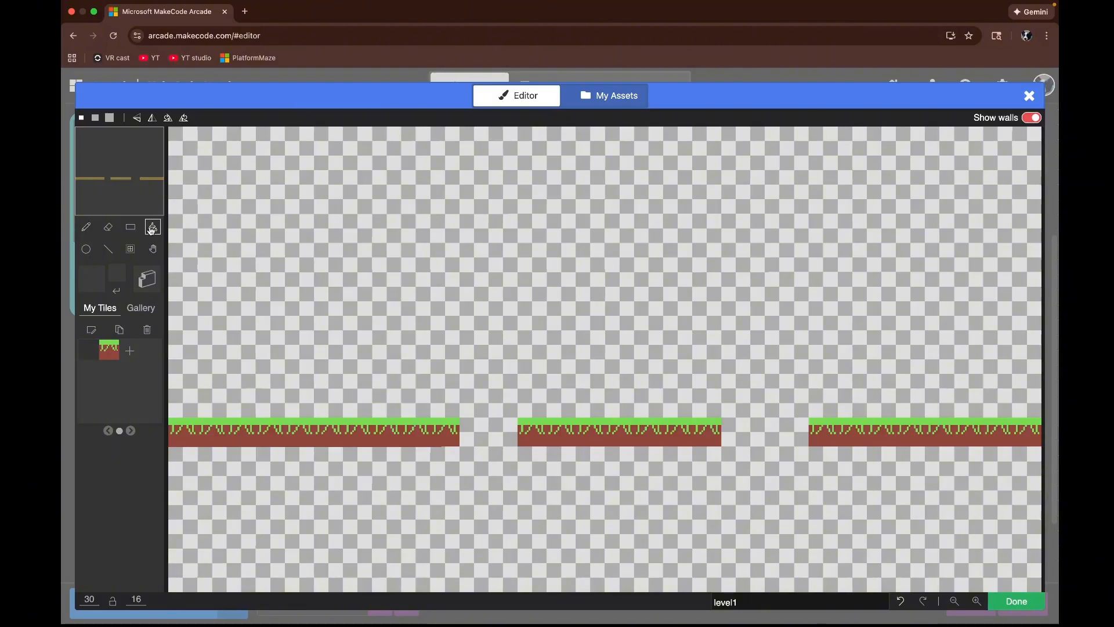
left_click(150, 283)
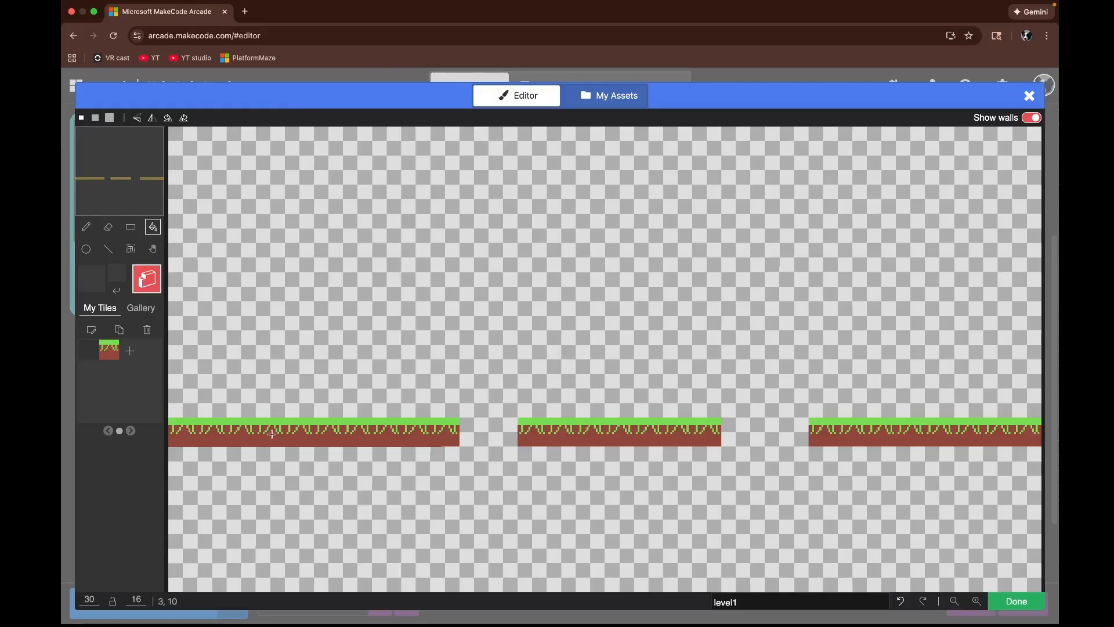
left_click(252, 435)
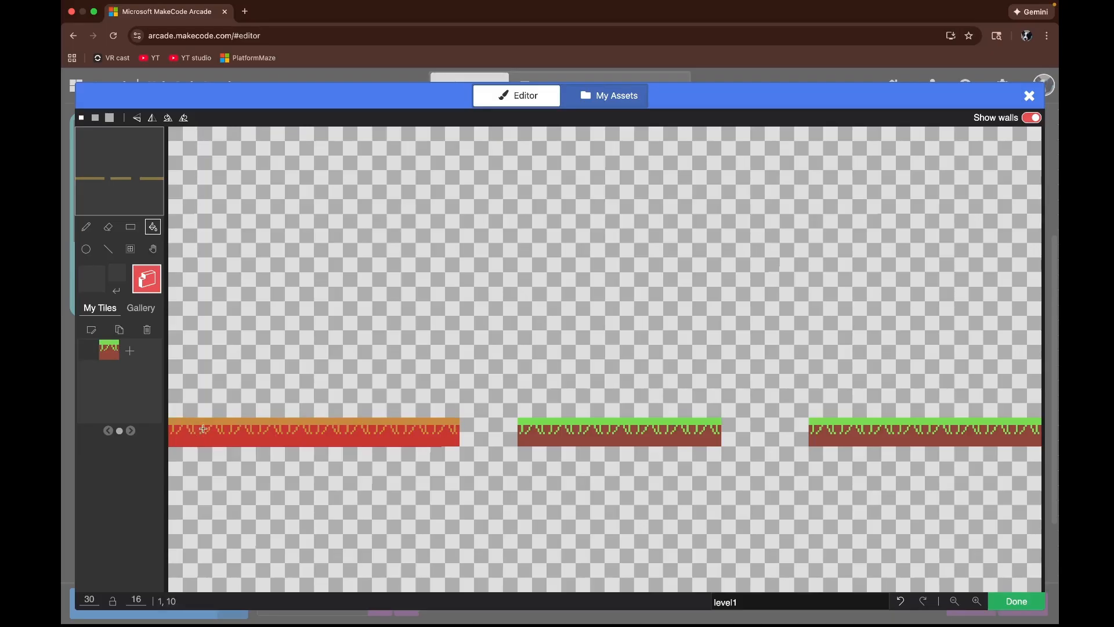
left_click(557, 436)
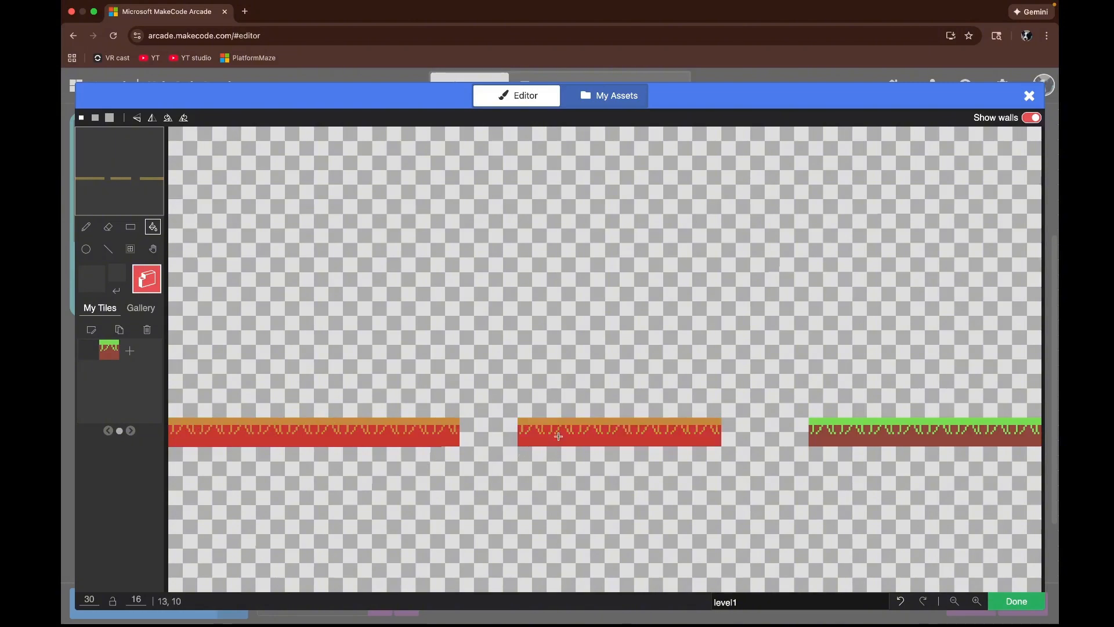
left_click(851, 442)
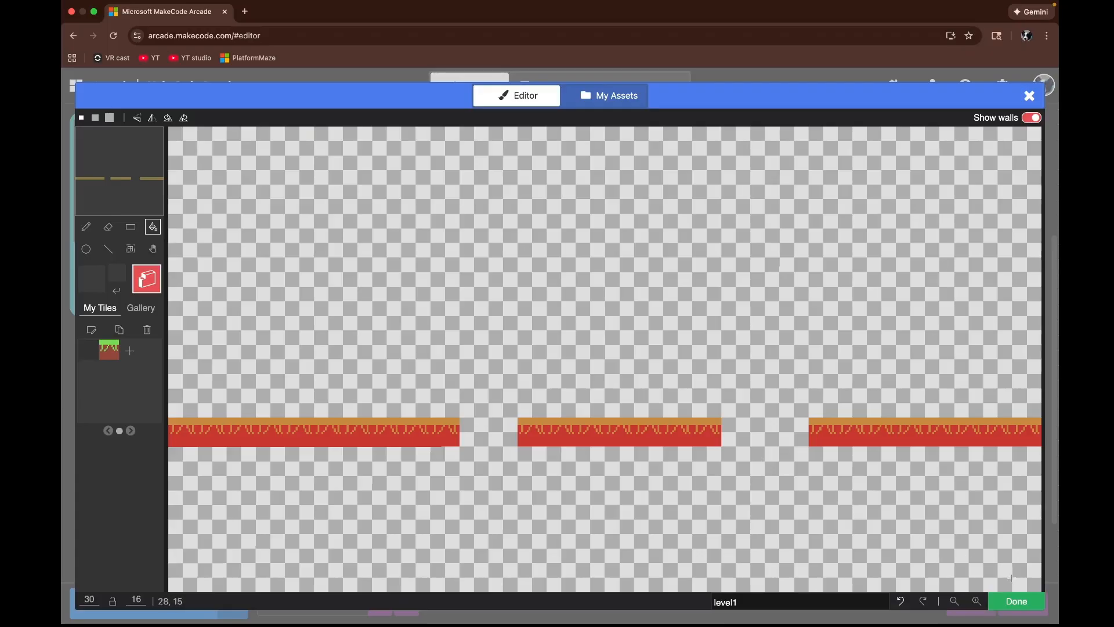
left_click(1017, 601)
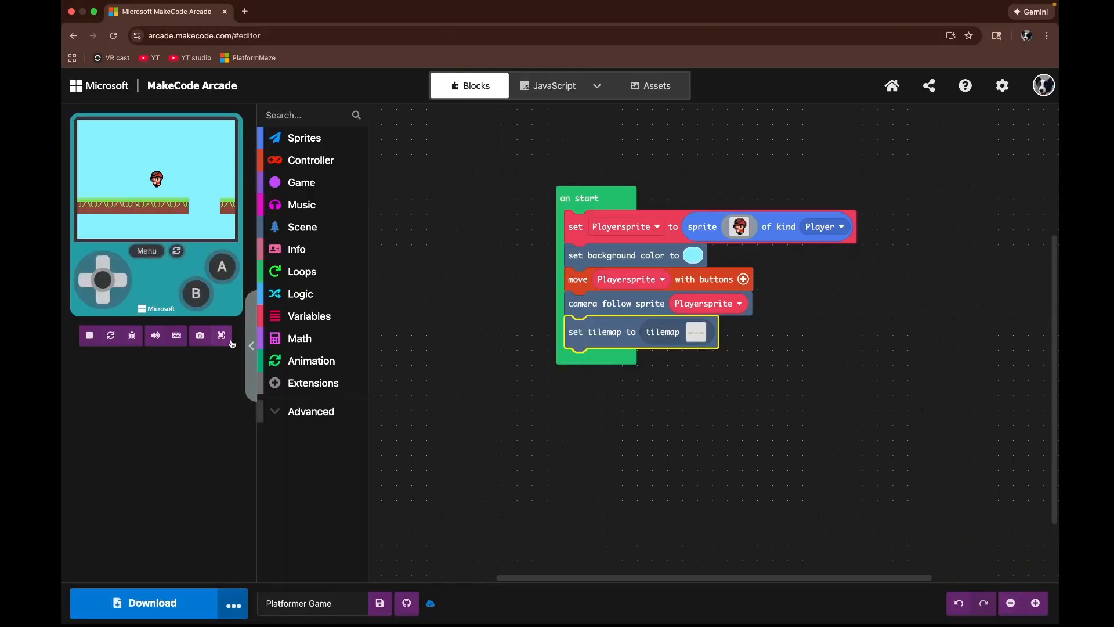
Step: Test the game again in full screen, moving the player around the walled platforms with the arrow keys
left_click(230, 341)
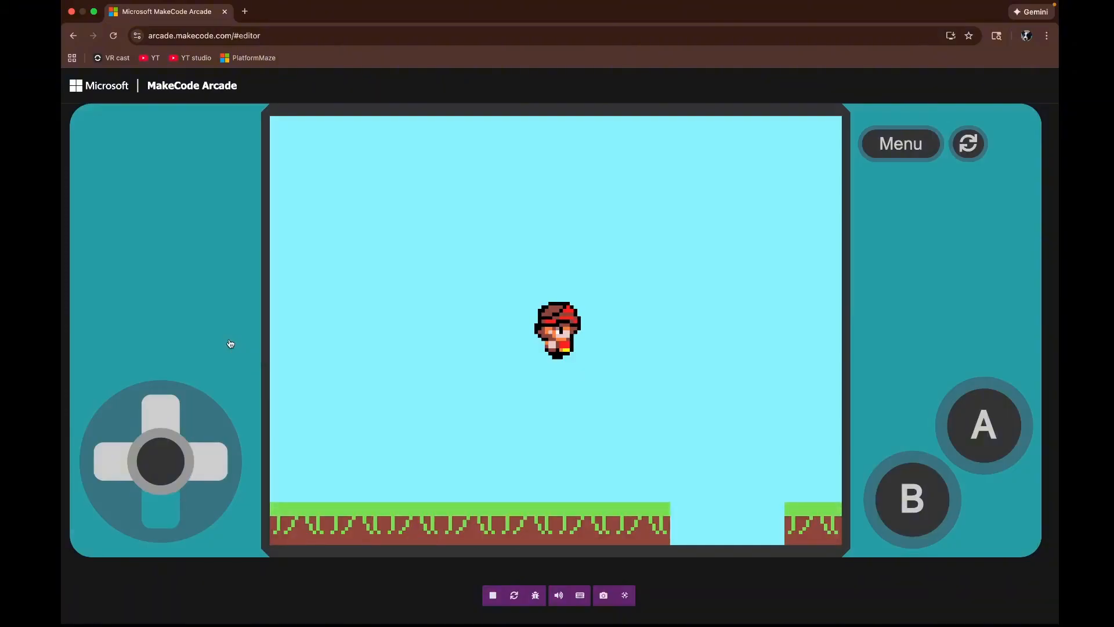
key("Right")
key("Left")
key("Right")
key("Up")
key("Down")
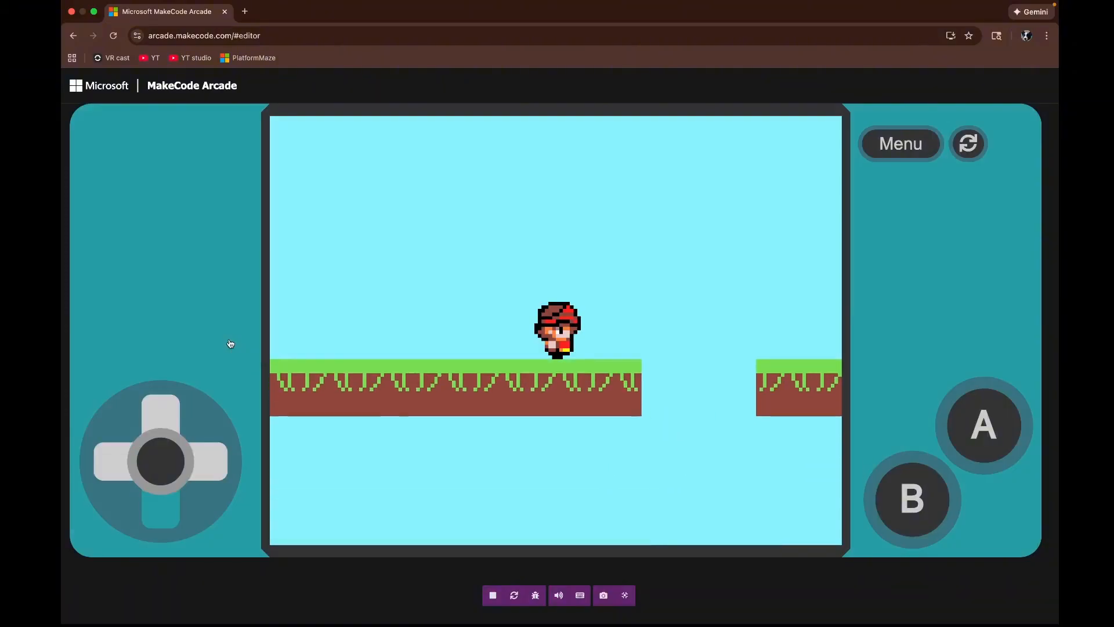
key("Up")
key("Down")
key("Up")
key("Down")
key("Right")
key("Left")
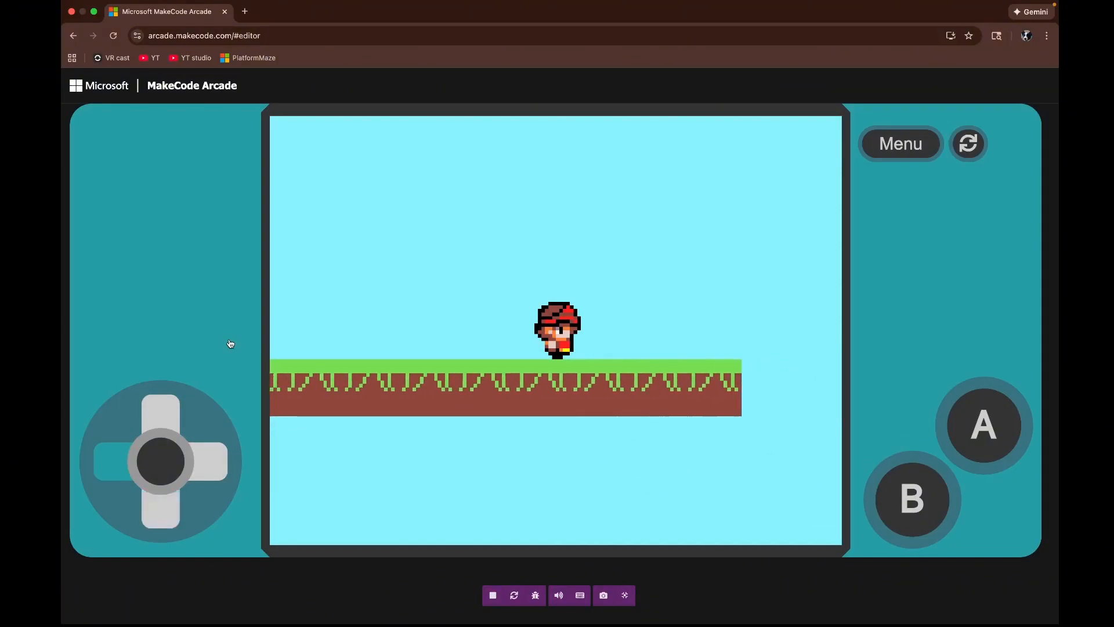
key("Up")
key("Right")
key("Down")
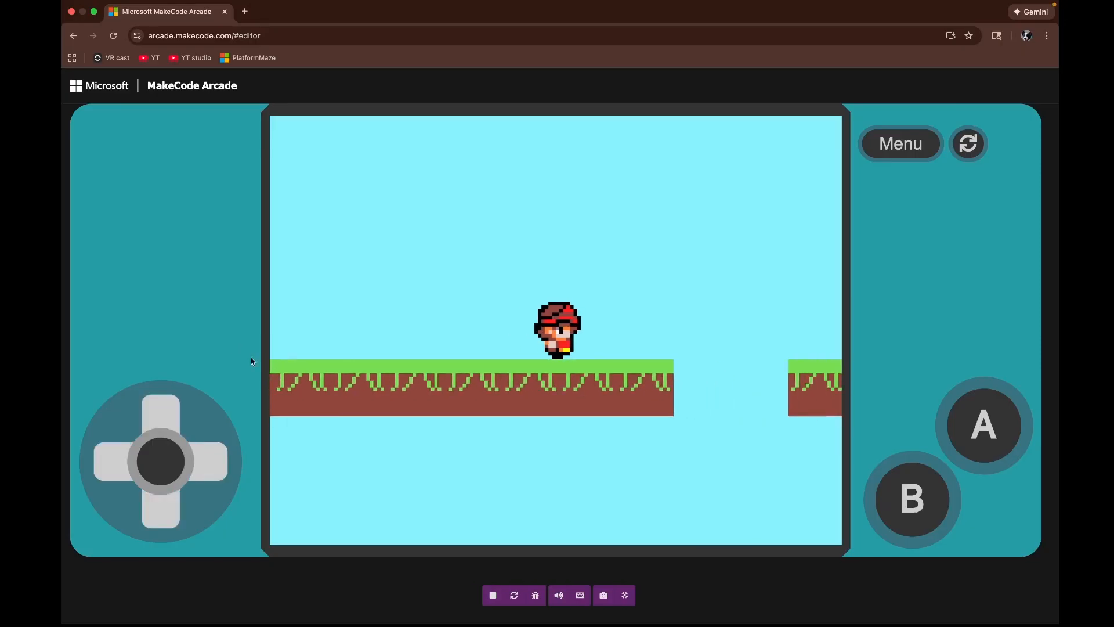
key("Right")
key("Left")
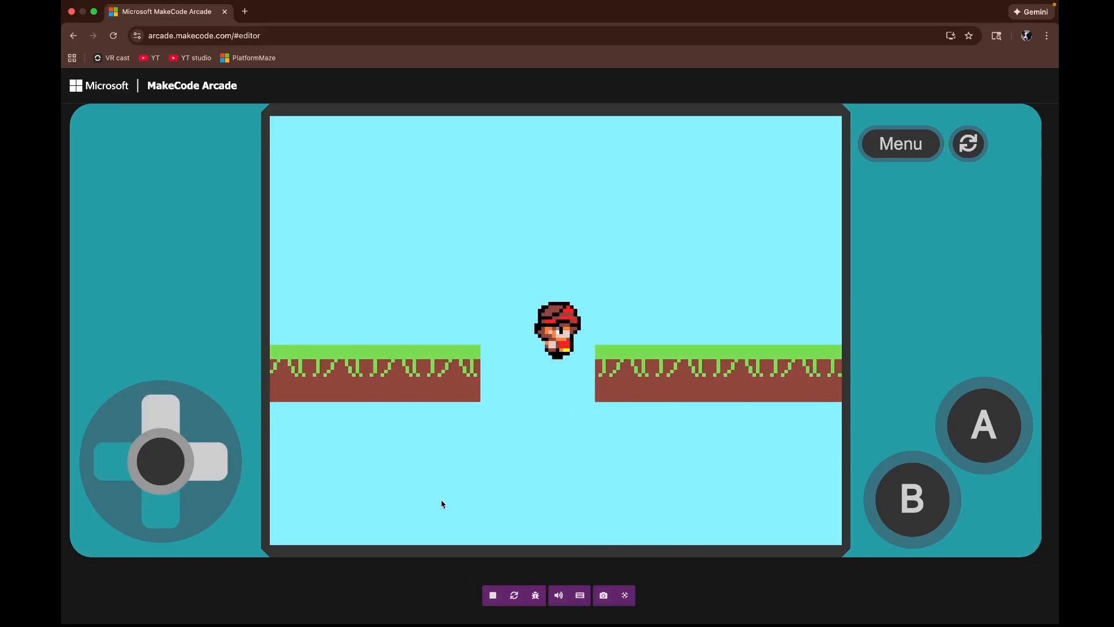
key("Down")
key("Up")
key("Up")
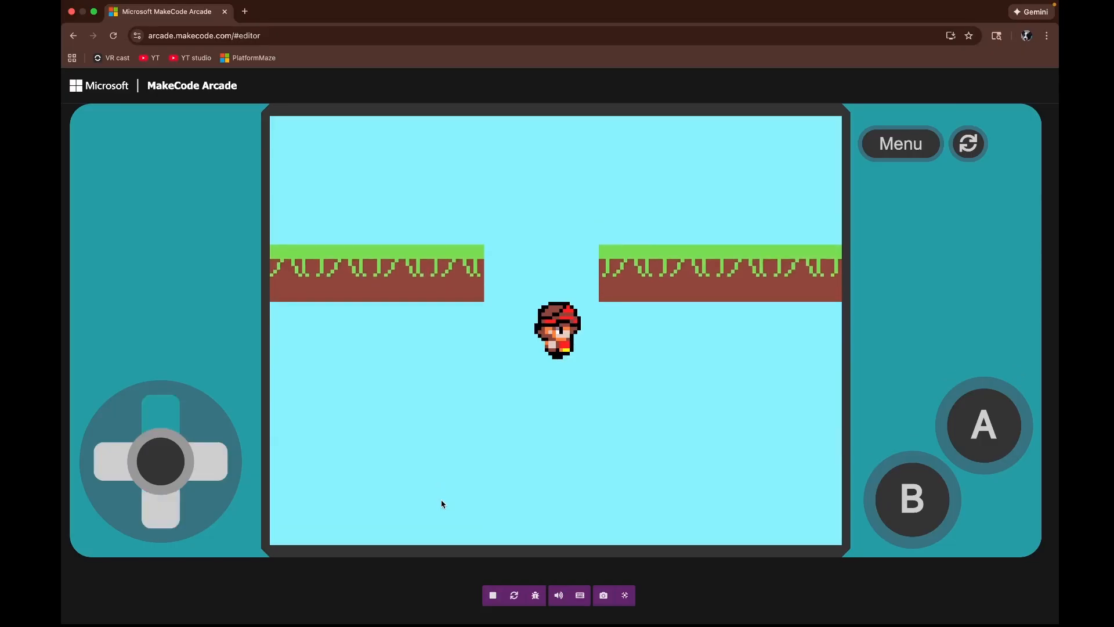
key("Up")
key("Right")
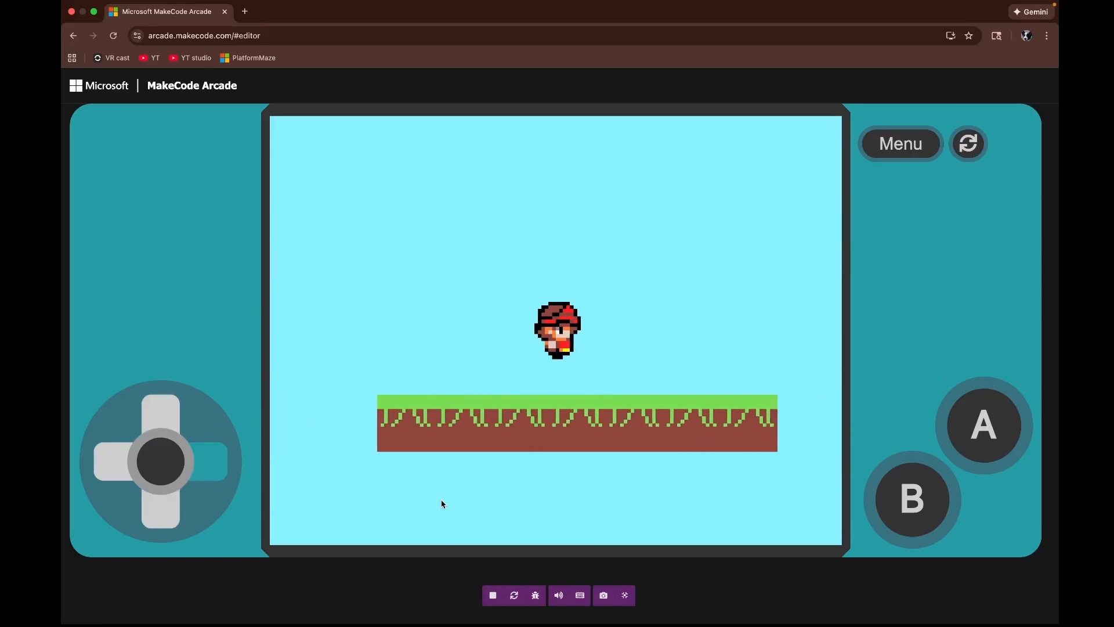
key("Right")
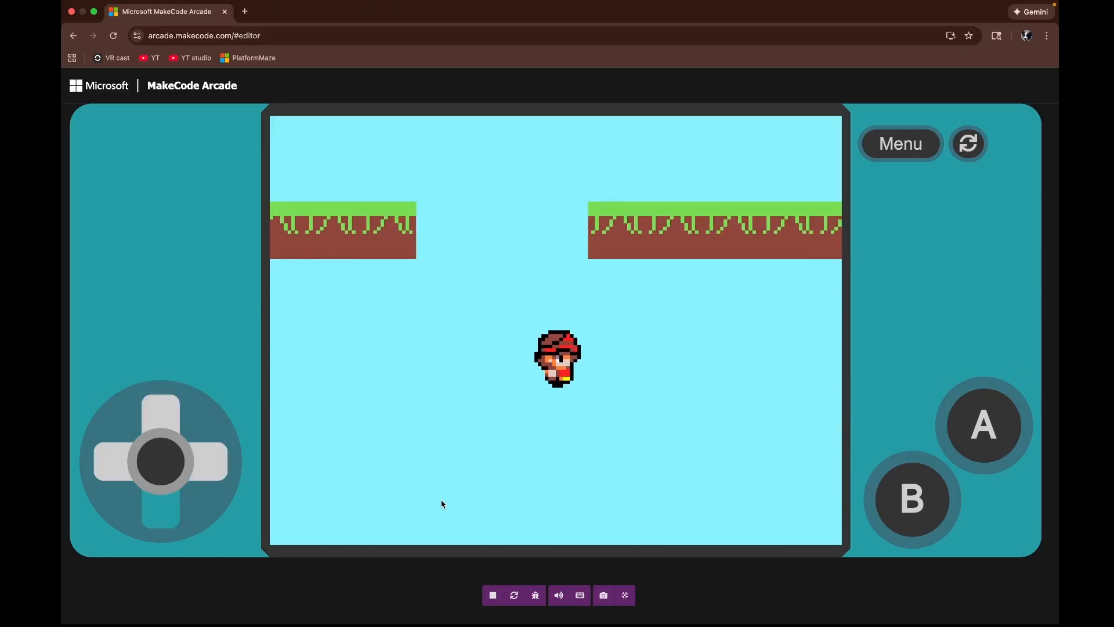
key("Up")
left_click(625, 595)
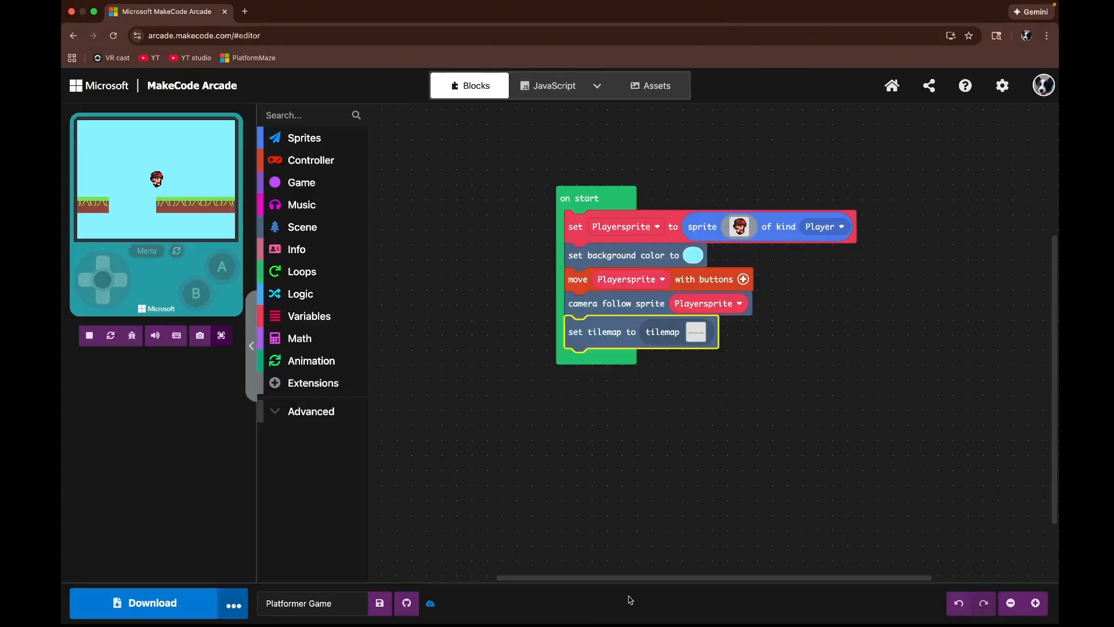
Step: Add a block to the on start stack that places Playersprite on top of tilemap col 0 row 0
left_click(314, 230)
left_click(421, 404)
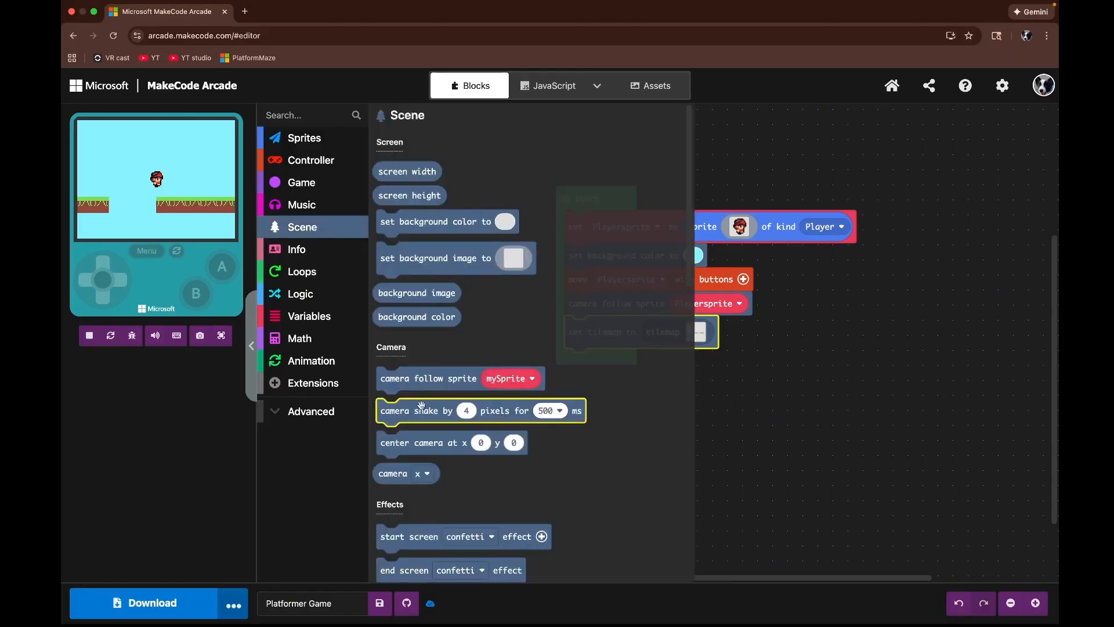
scroll(411, 389, "down", 10)
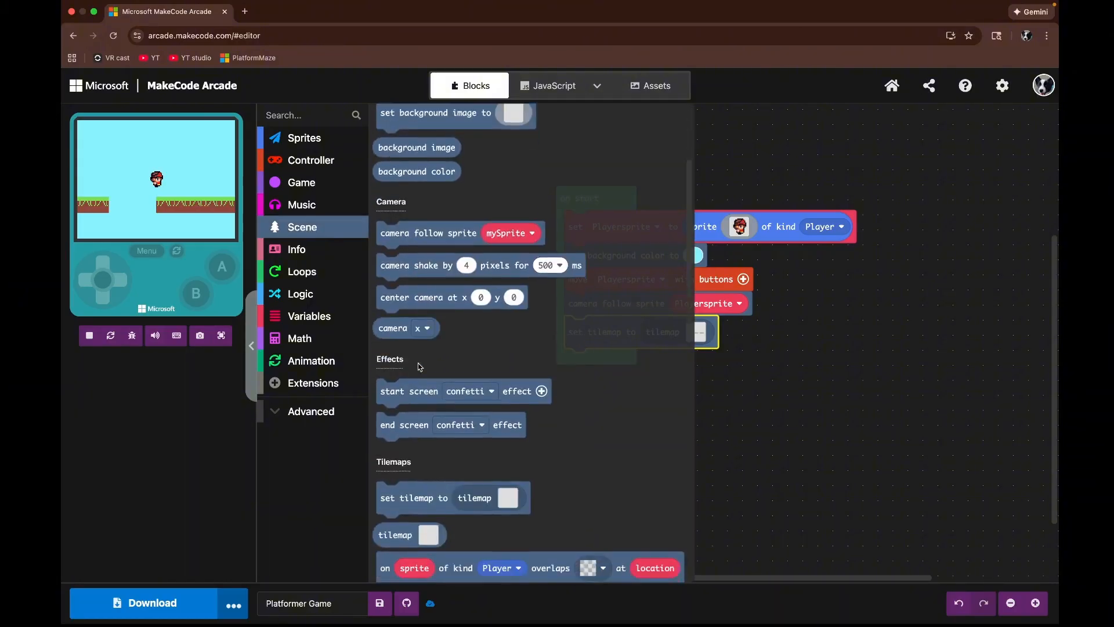
scroll(417, 362, "down", 5)
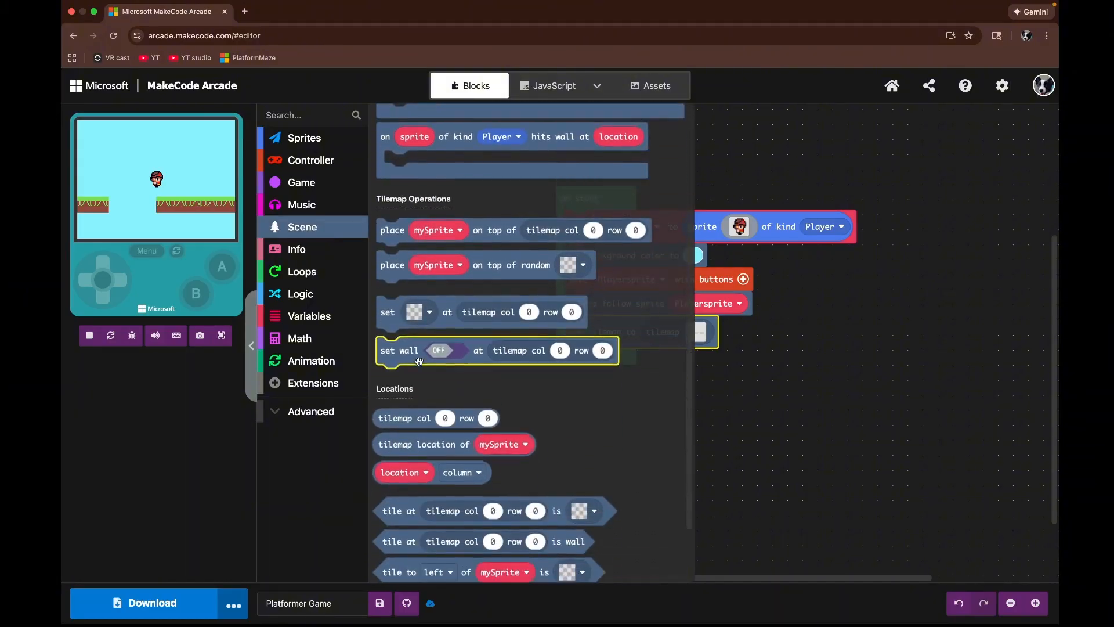
scroll(422, 364, "up", 3)
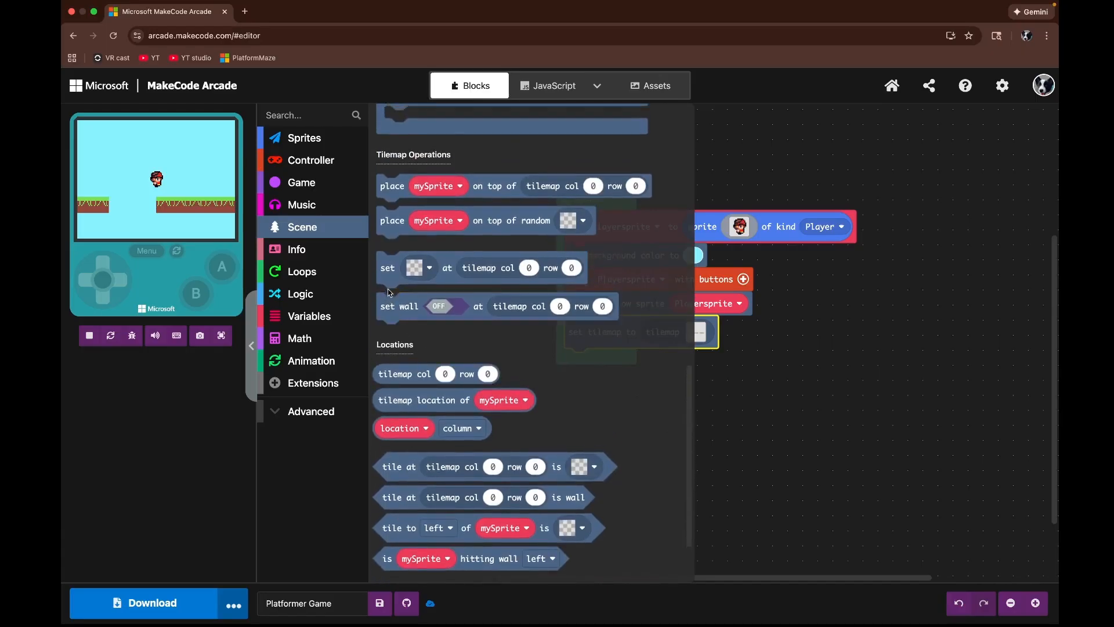
scroll(393, 300, "up", 1)
scroll(394, 300, "up", 1)
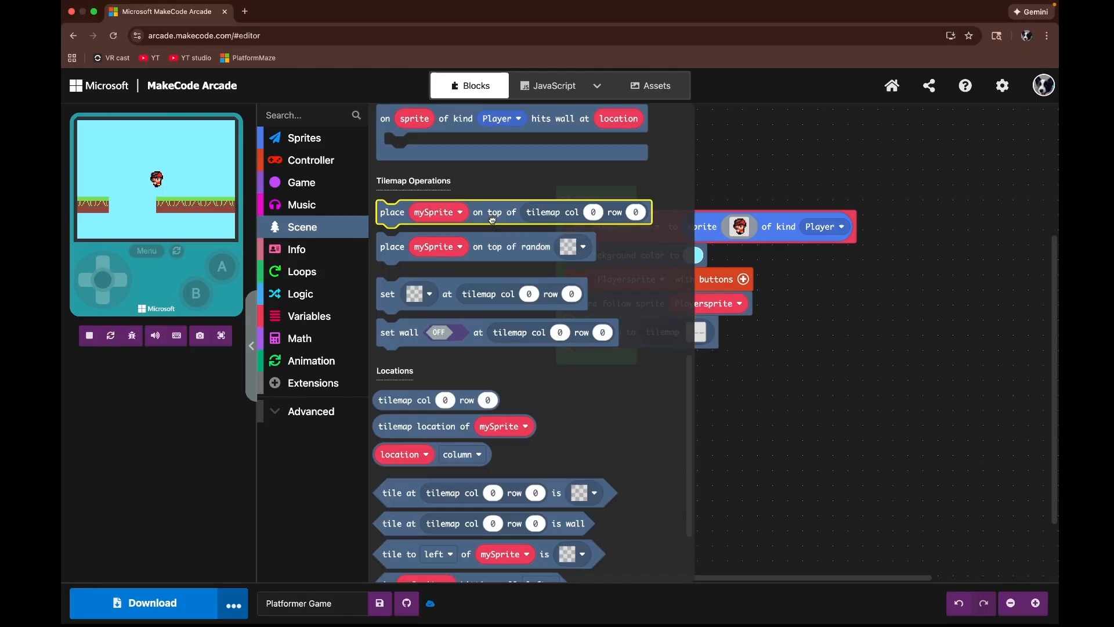
scroll(492, 219, "up", 3)
left_click_drag(532, 369, 730, 364)
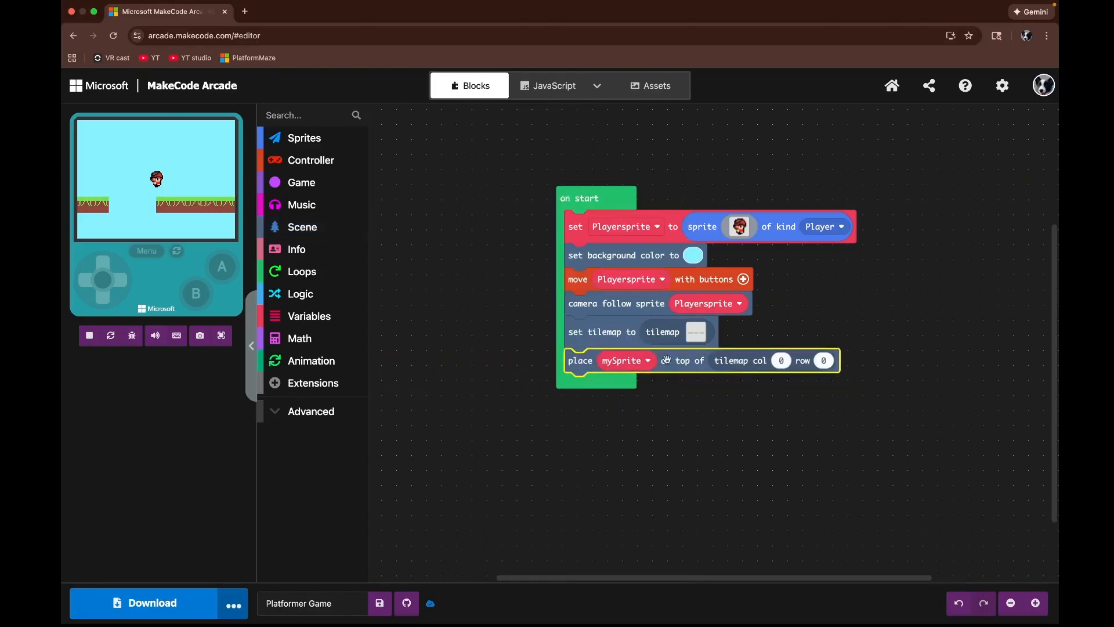
left_click(641, 362)
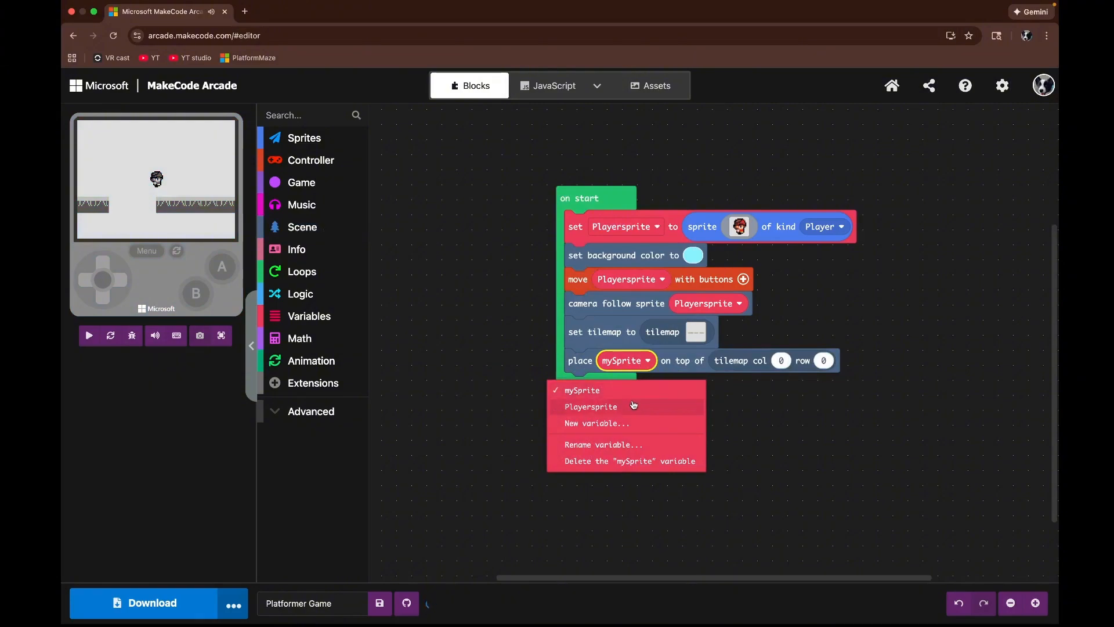
left_click(634, 405)
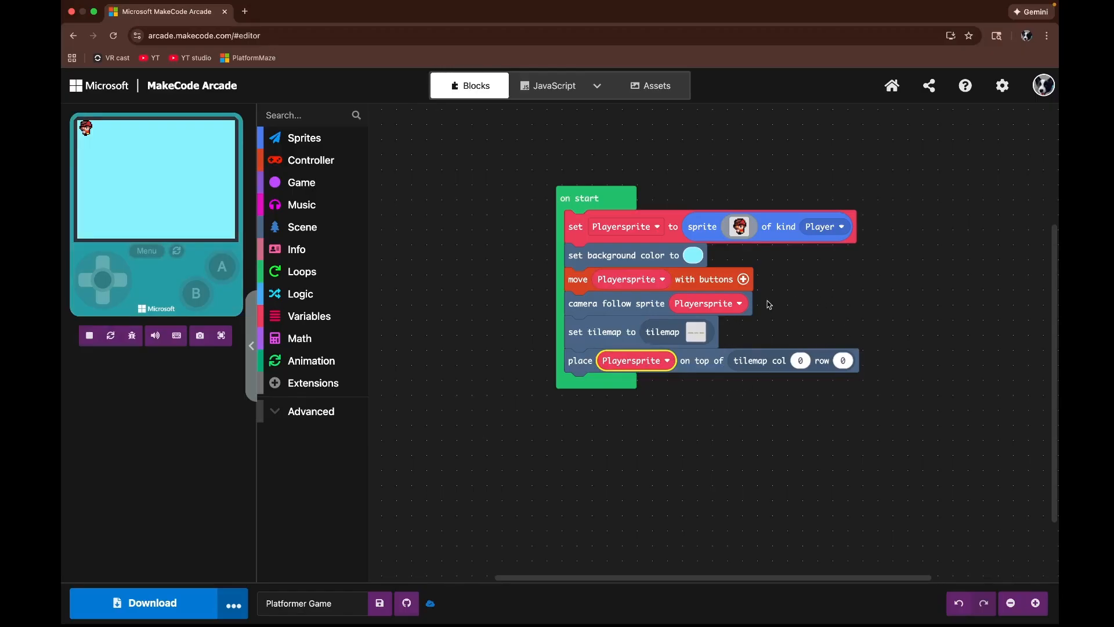
Step: Check the tilemap layout and set the player's placement row to 9
left_click(697, 332)
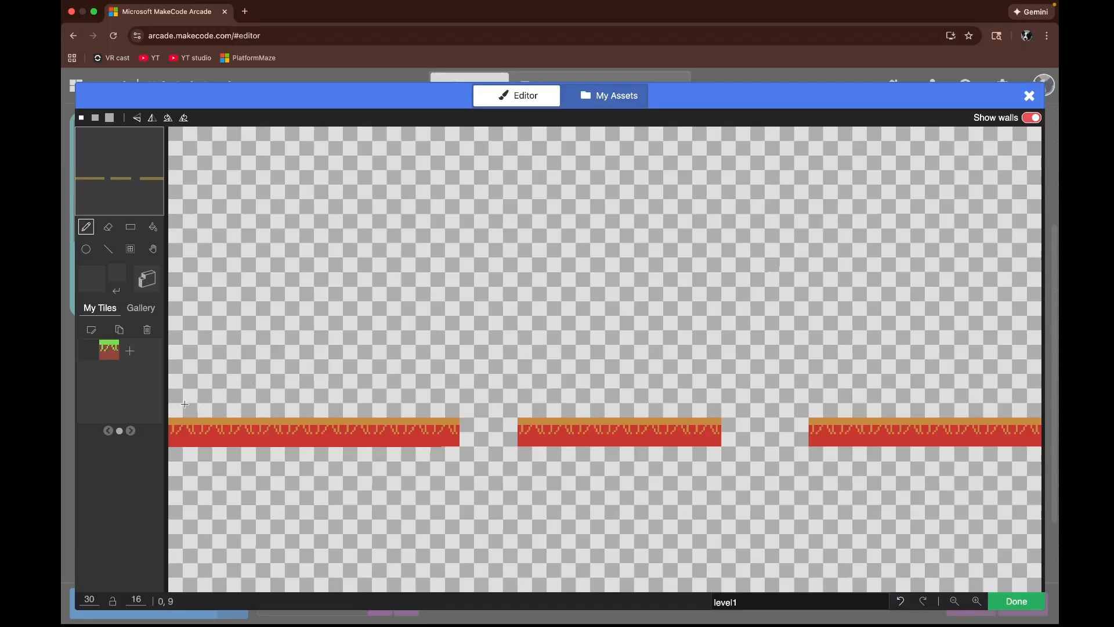
left_click(1037, 601)
left_click(811, 361)
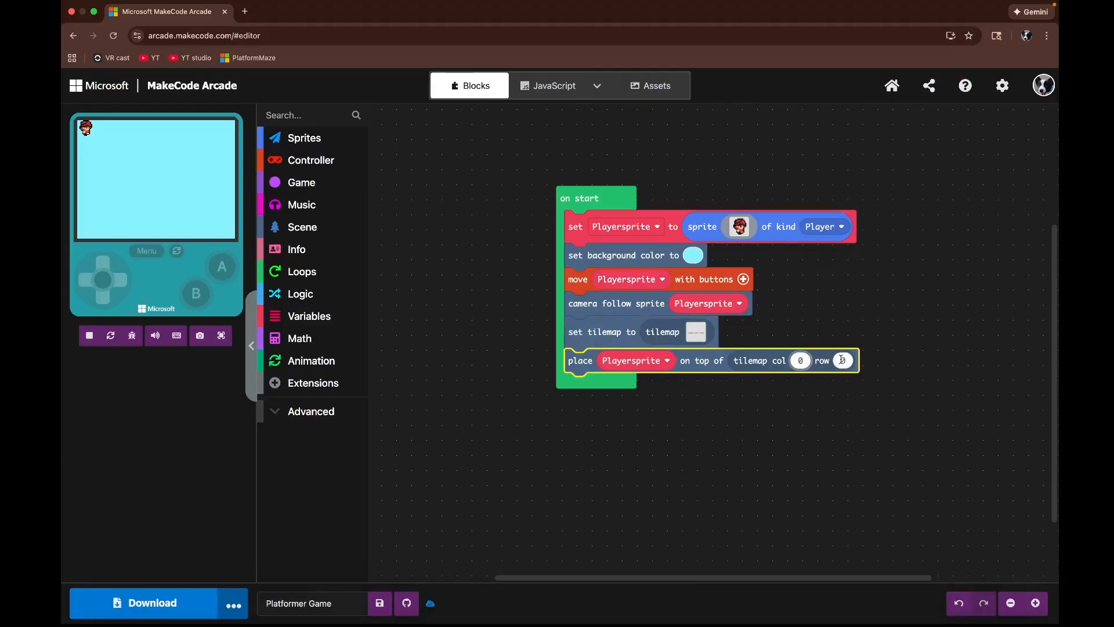
left_click(667, 464)
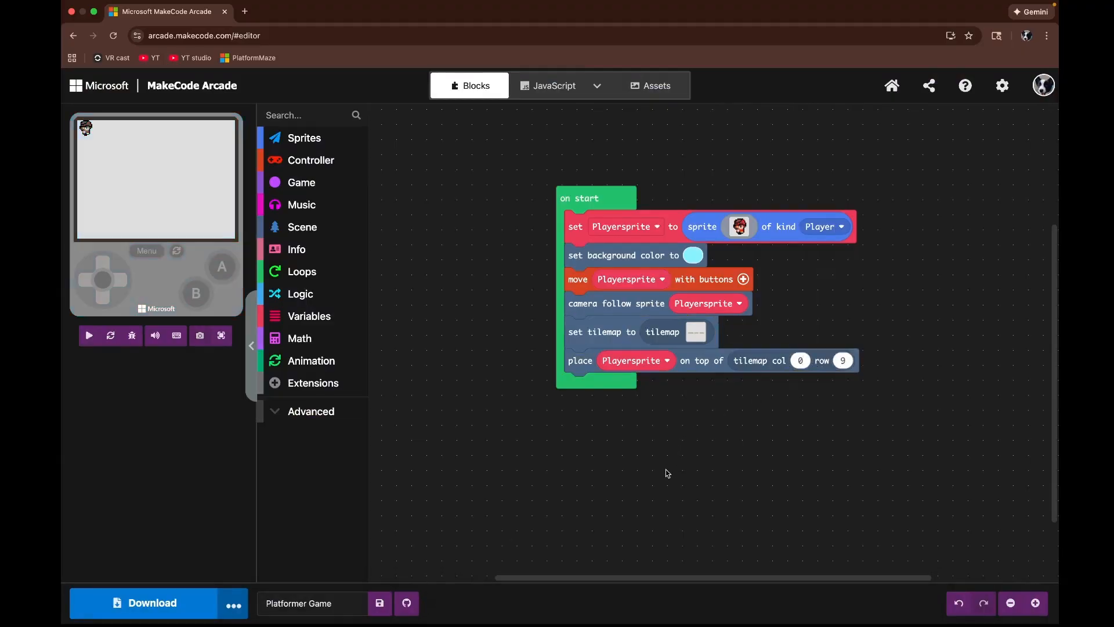
Step: Test the game in full screen, moving the player right and up with the arrow keys
left_click(221, 340)
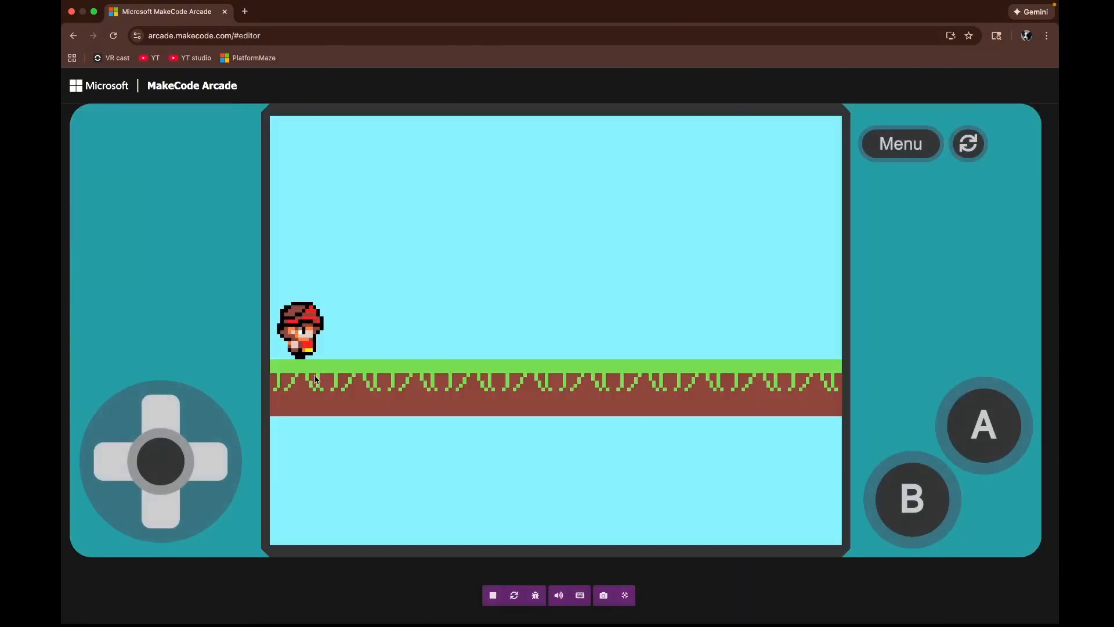
left_click(316, 378)
key("Right")
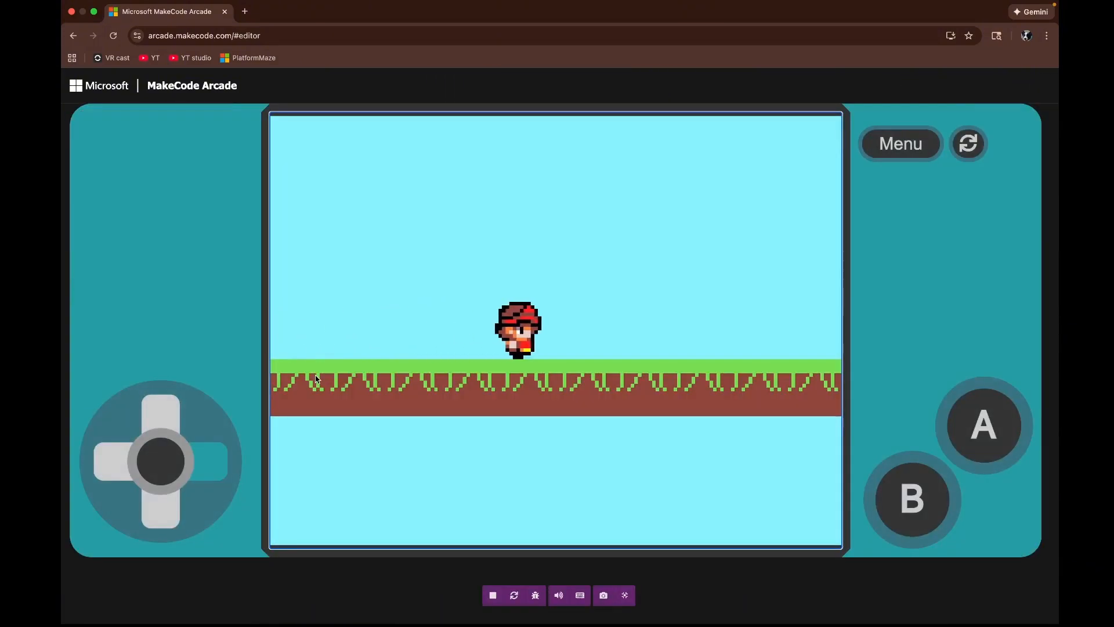
key("Right")
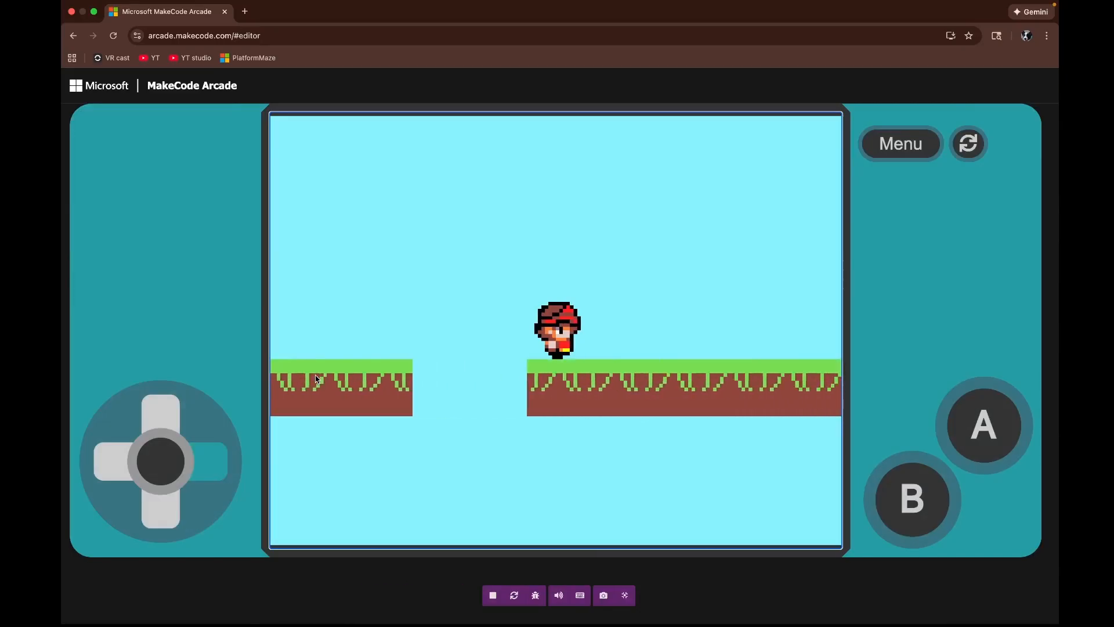
key("Up")
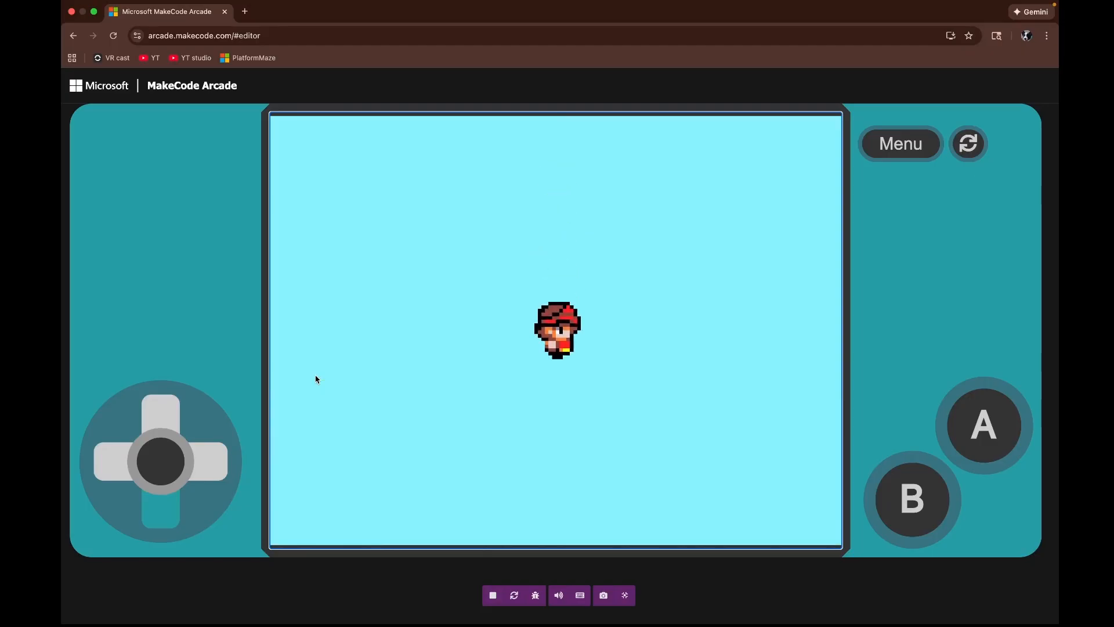
key("Right")
key("Right")
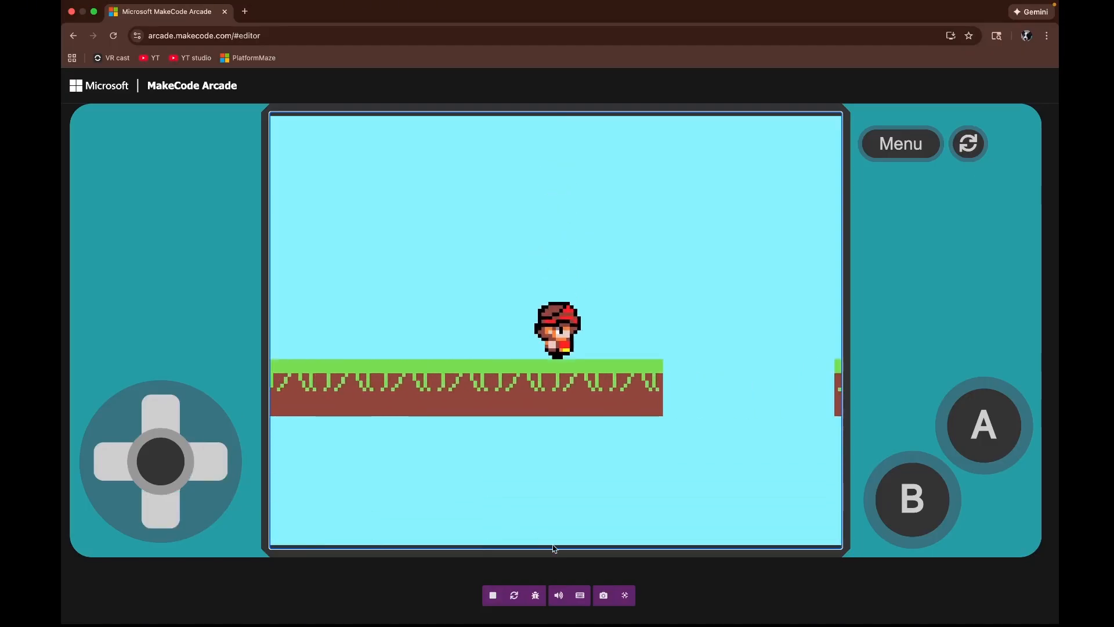
left_click(631, 601)
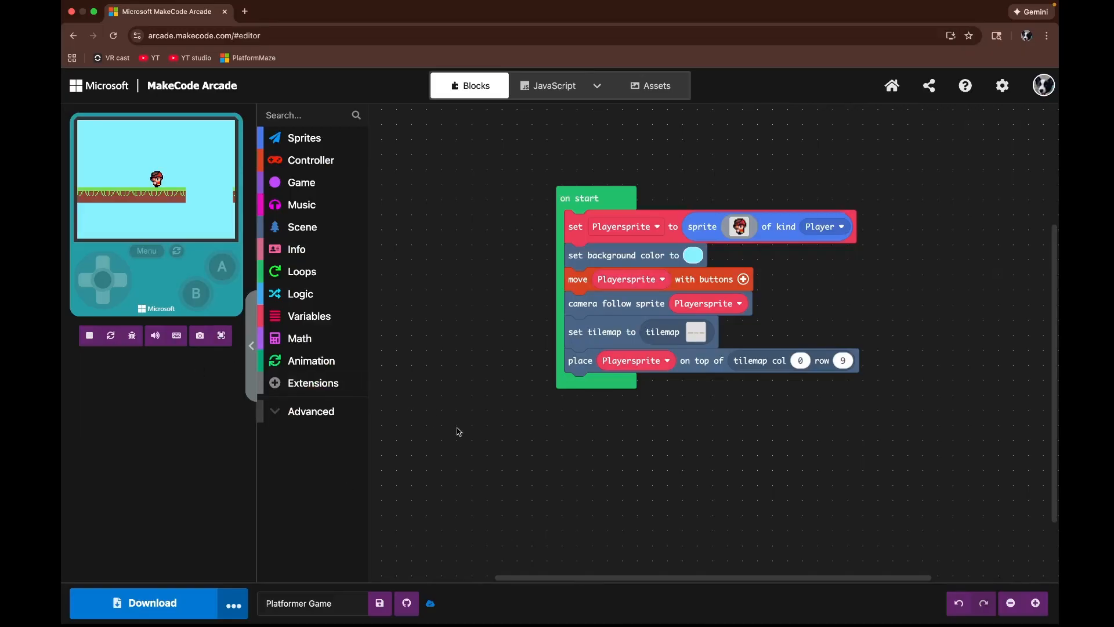
Step: Open the tilemap and create a new tile filled entirely with light blue
scroll(458, 448, "up", 4)
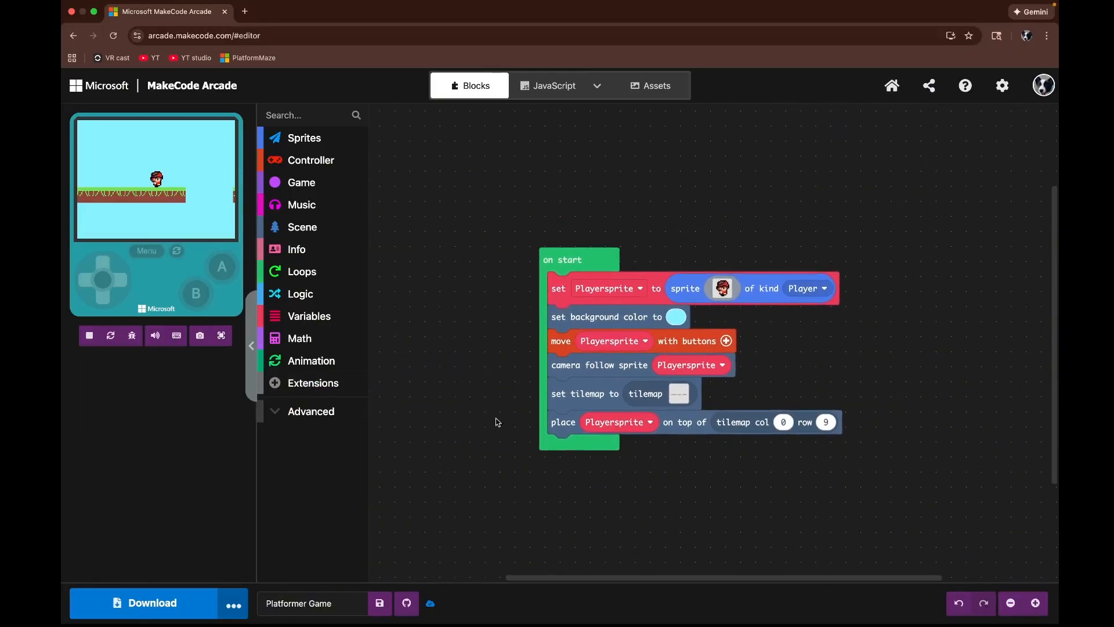
scroll(504, 354, "up", 5)
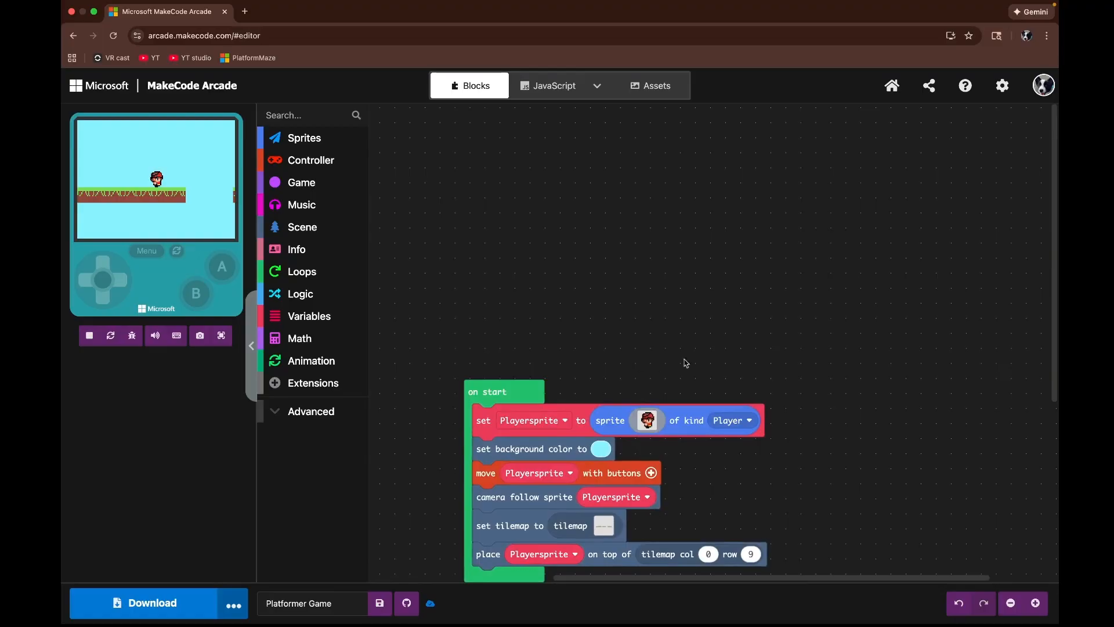
scroll(795, 326, "right", 1)
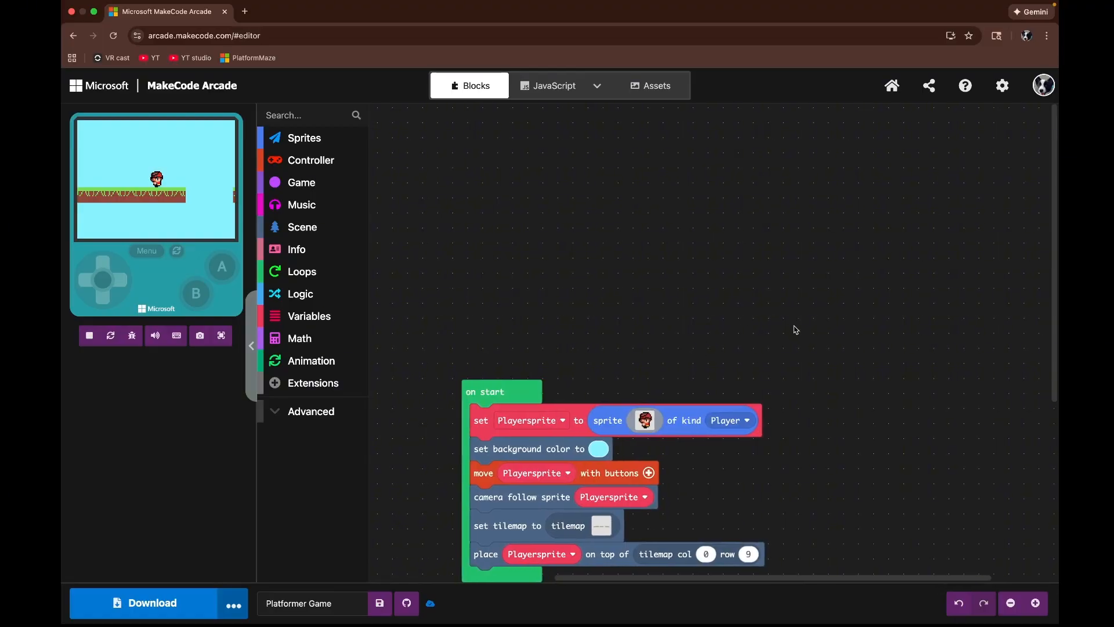
left_click_drag(779, 323, 745, 204)
left_click(564, 407)
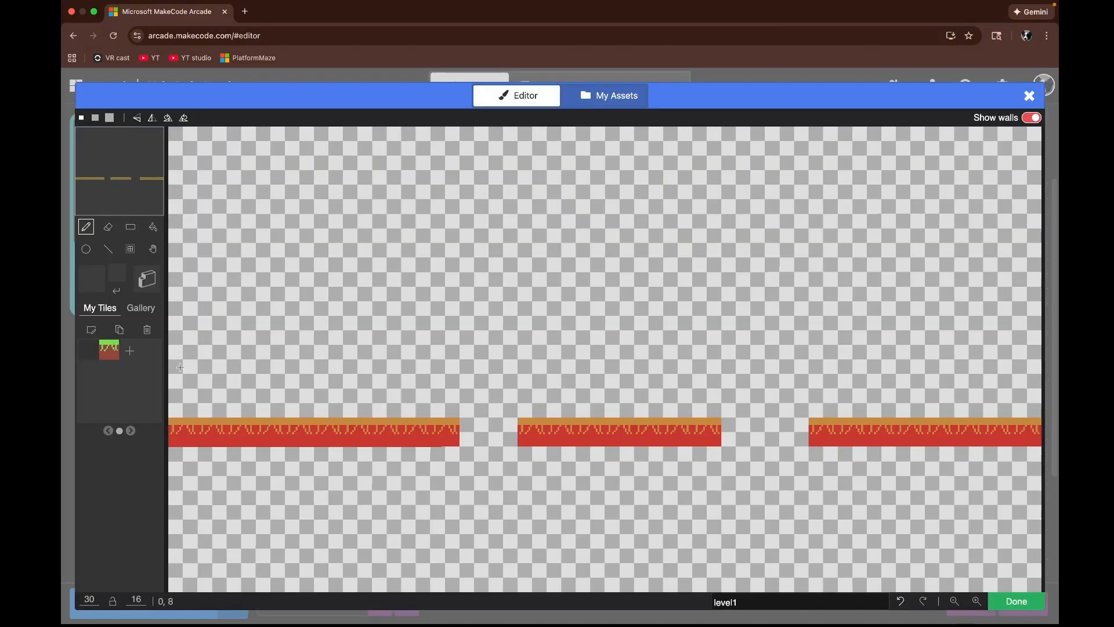
left_click(131, 351)
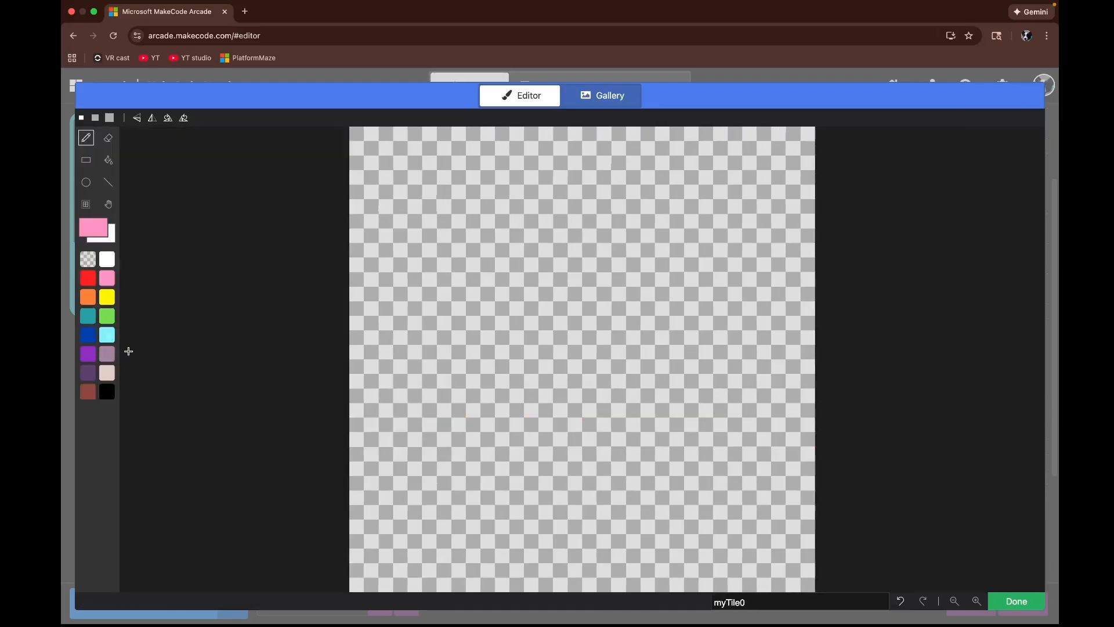
left_click(108, 160)
left_click(109, 338)
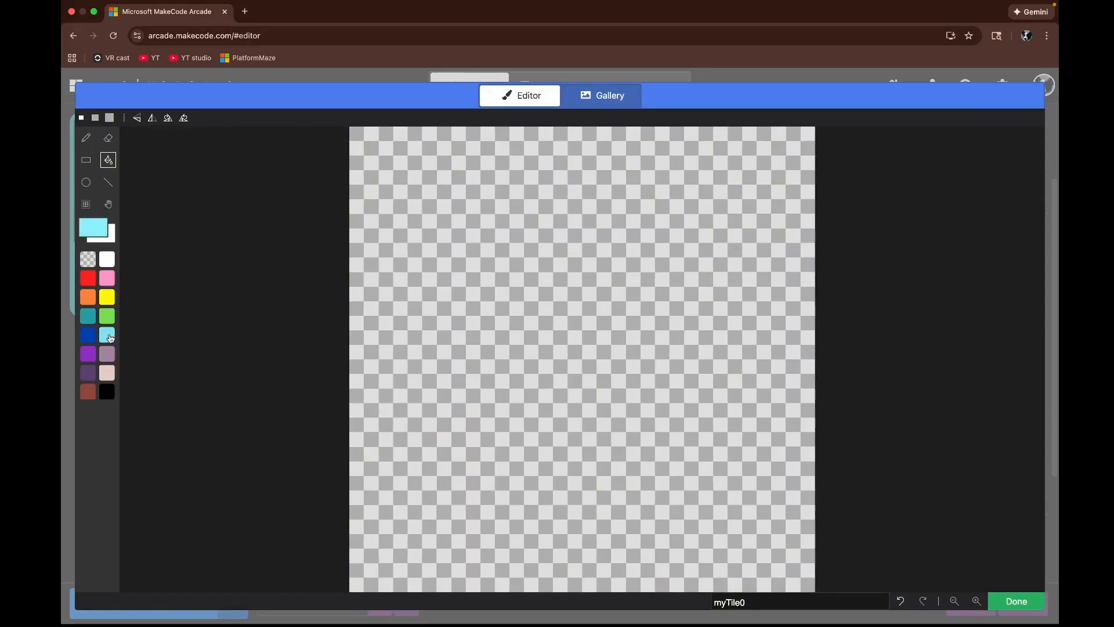
left_click(398, 340)
Step: Name the new tile deathblock and save it
left_click(761, 601)
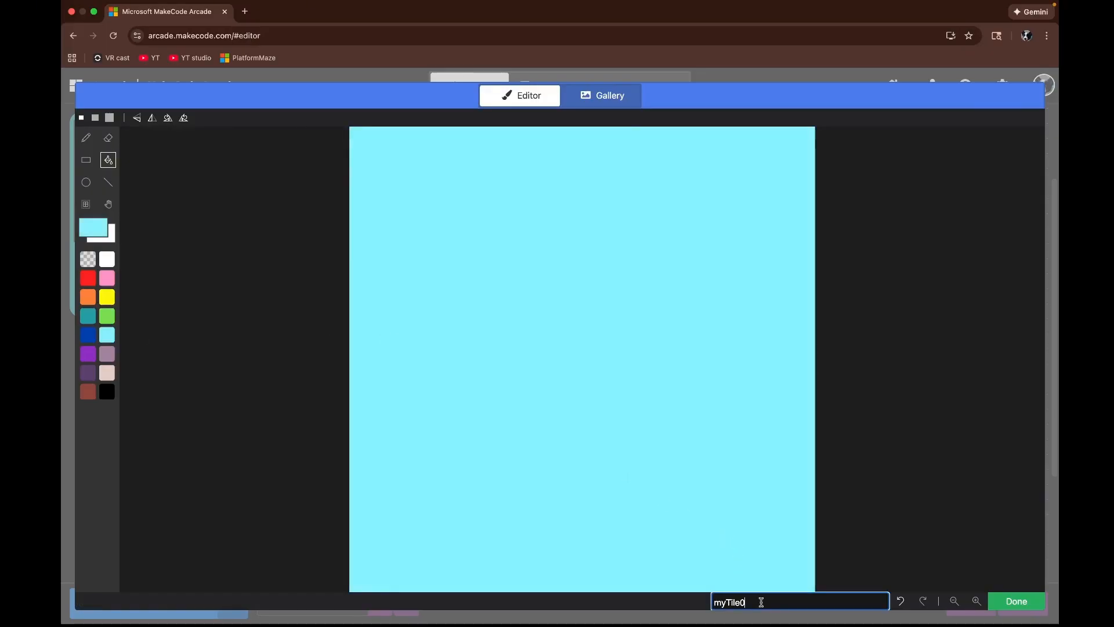
key("BackSpace")
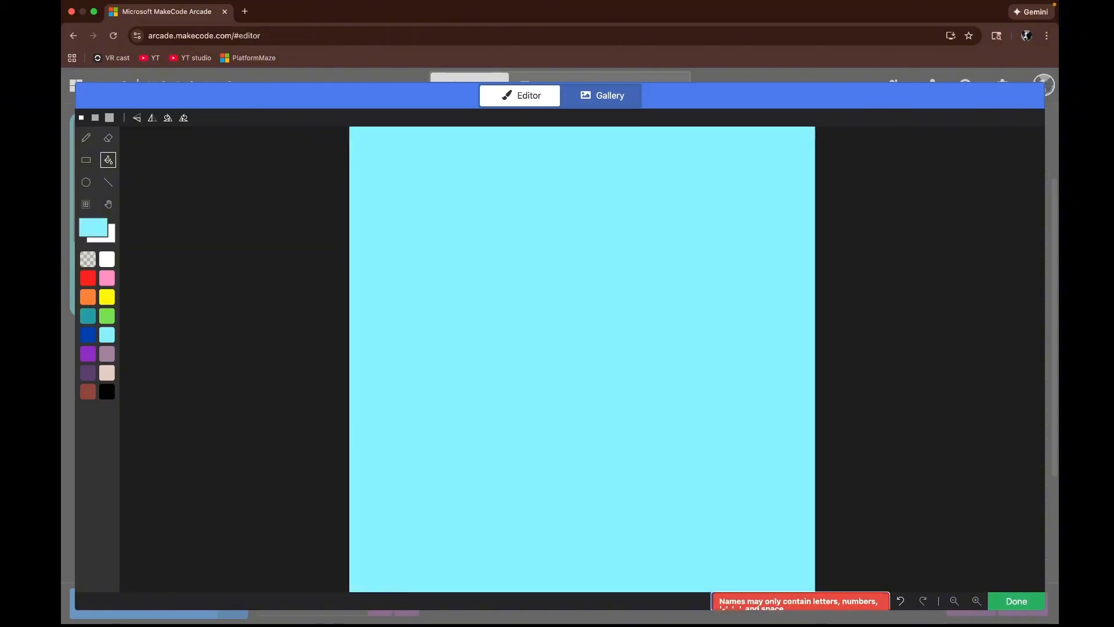
type("deathb")
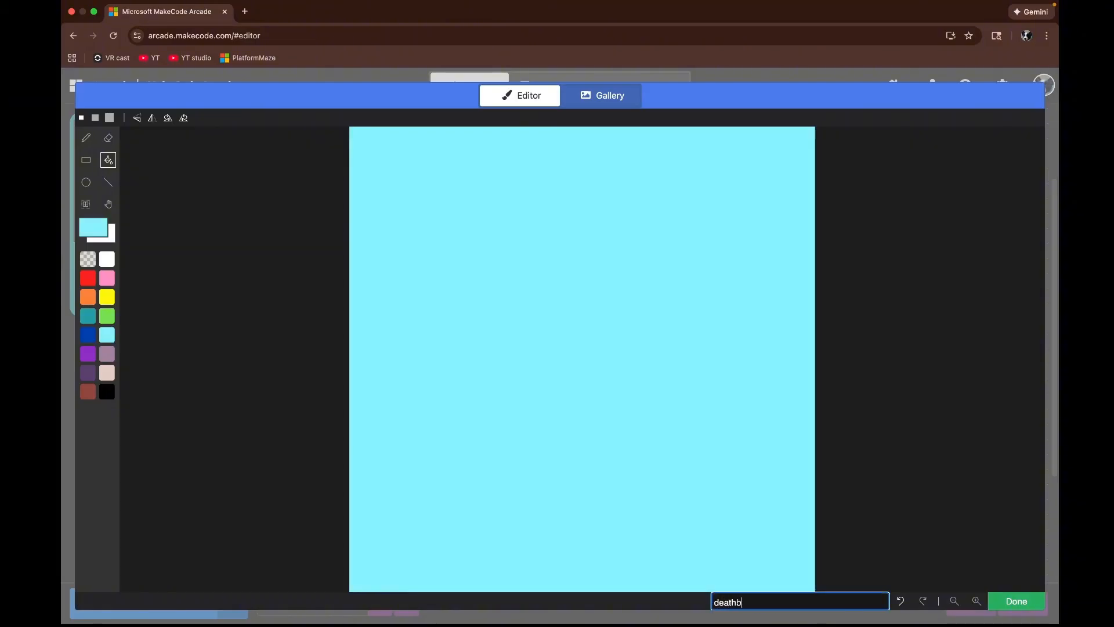
type("lock")
left_click(1017, 602)
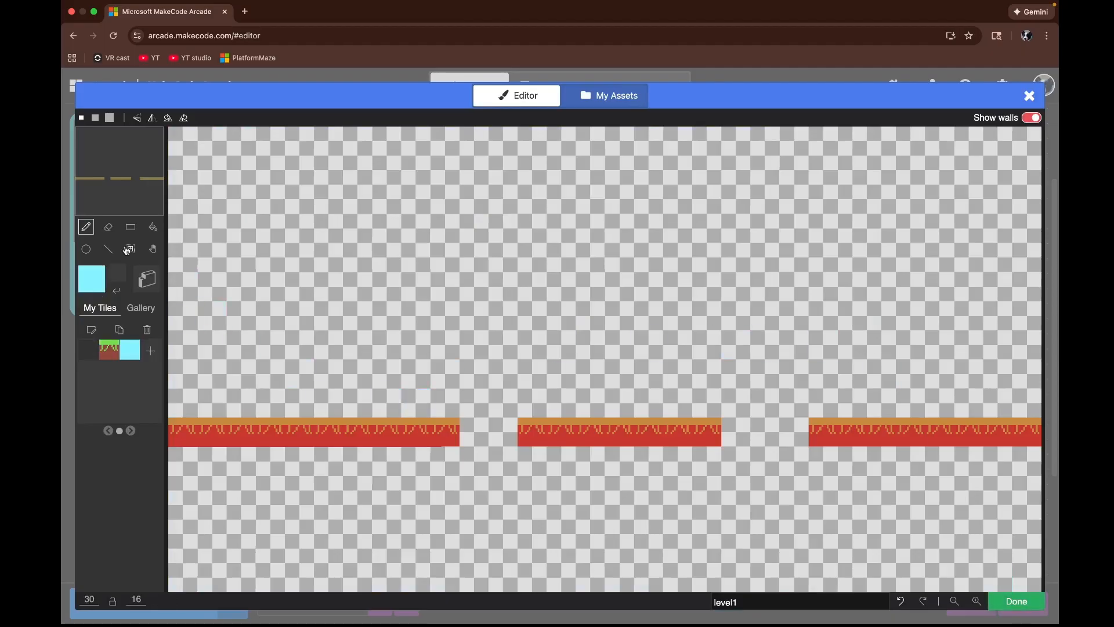
Step: Draw a line of deathblock tiles along row 14 across the full width of the tilemap and close the editor
left_click(108, 249)
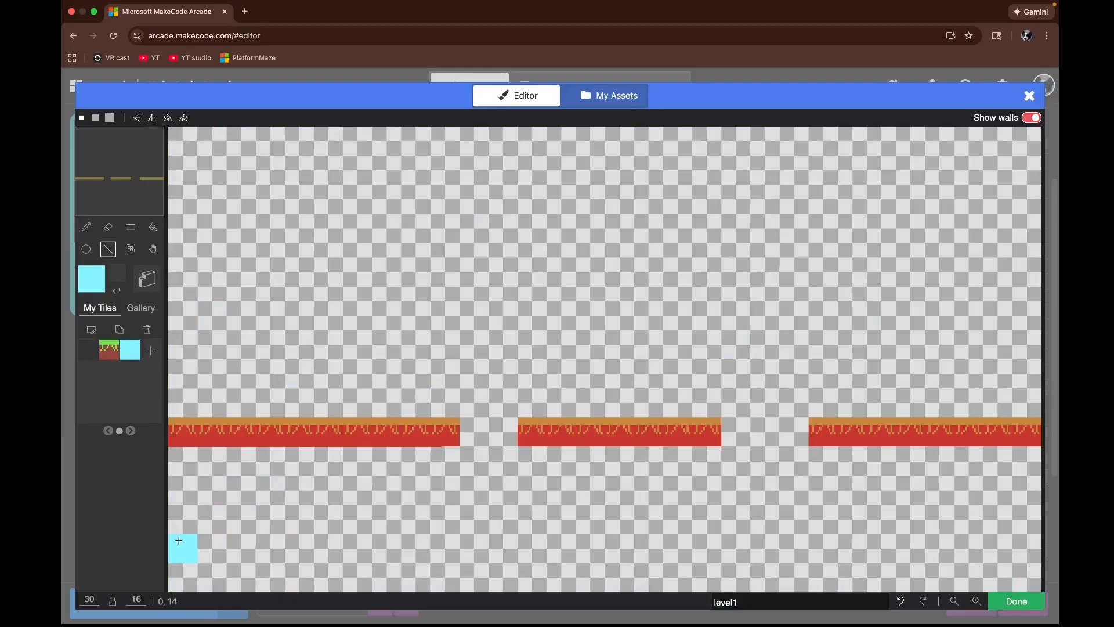
mouse_move(182, 546)
left_mouse_down()
mouse_move(297, 533)
mouse_move(955, 563)
mouse_move(1027, 549)
left_mouse_up()
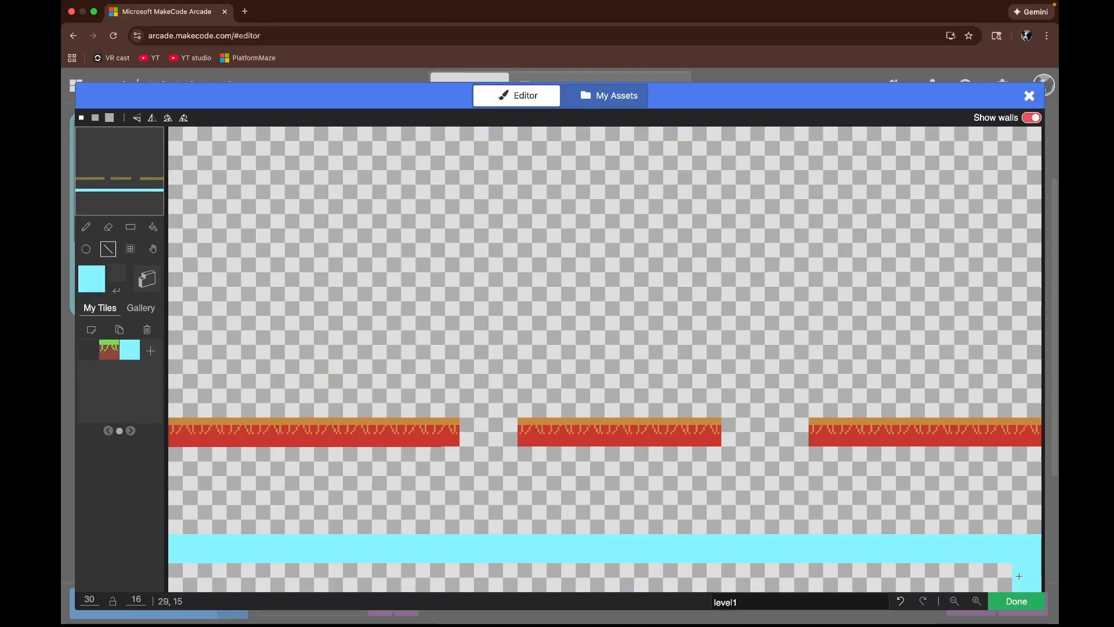
left_click(1017, 601)
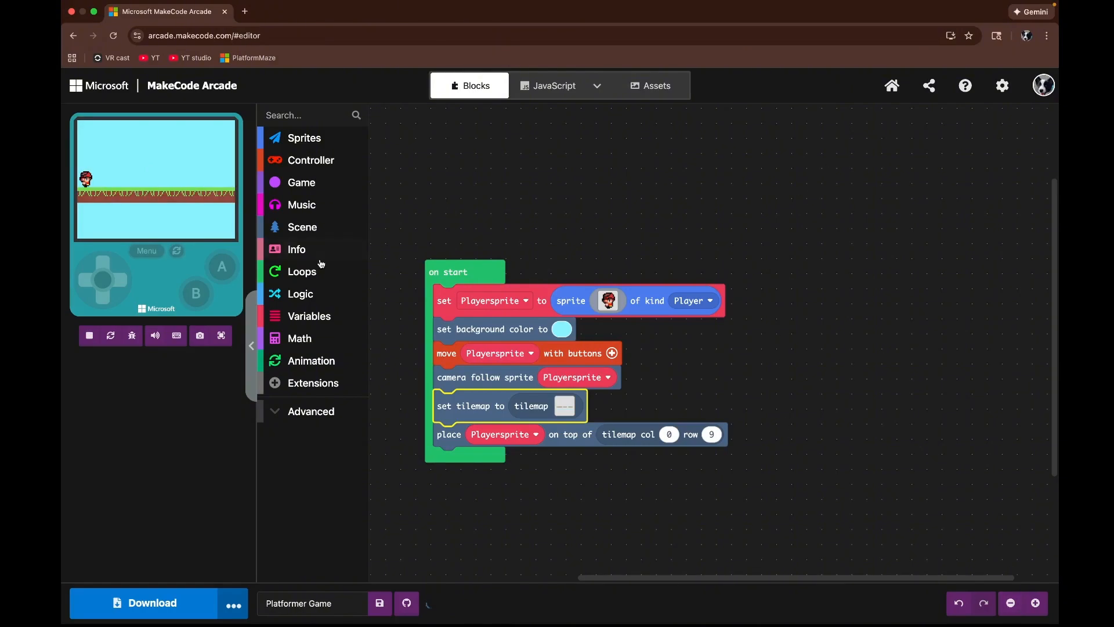
Step: Test the game in full screen again, moving the player around with the arrow keys
left_click(223, 336)
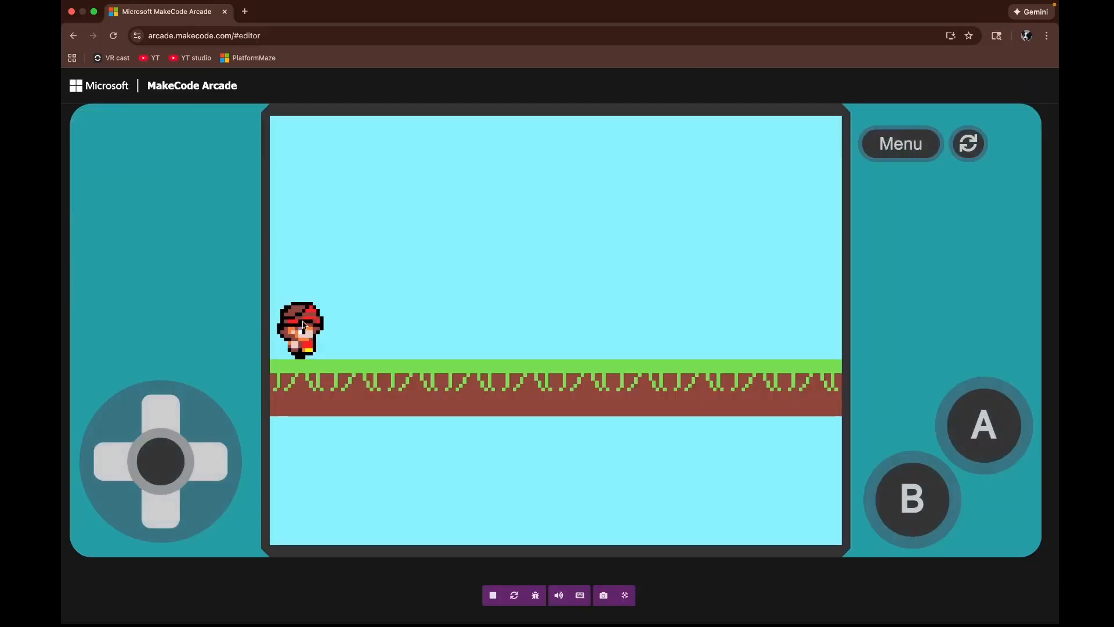
key("Right")
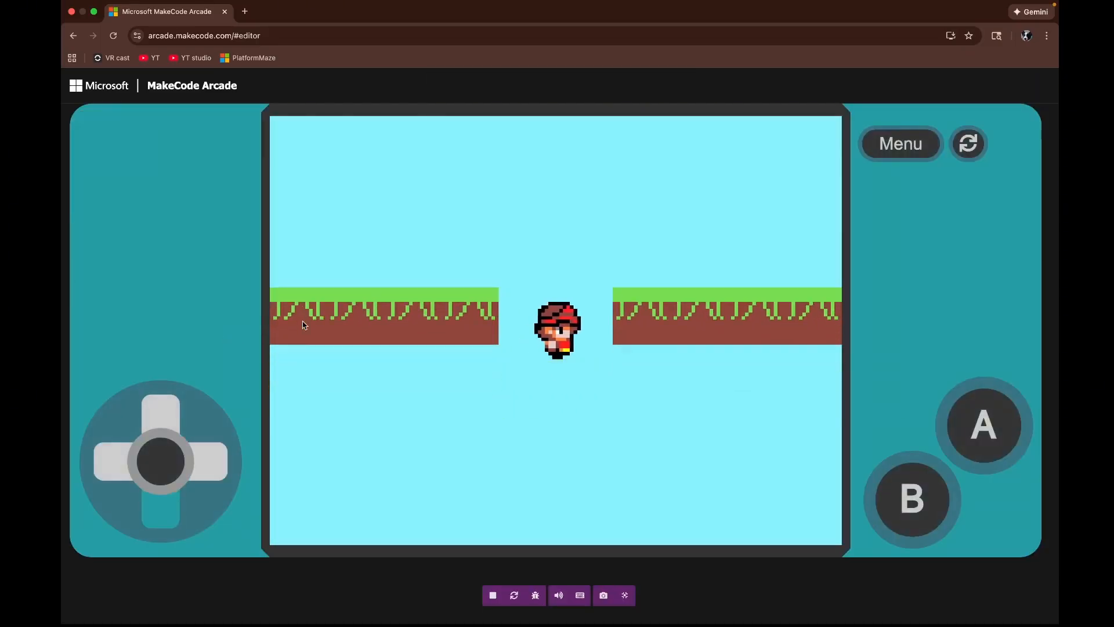
key("Up")
key("Down")
key("Up")
key("Down")
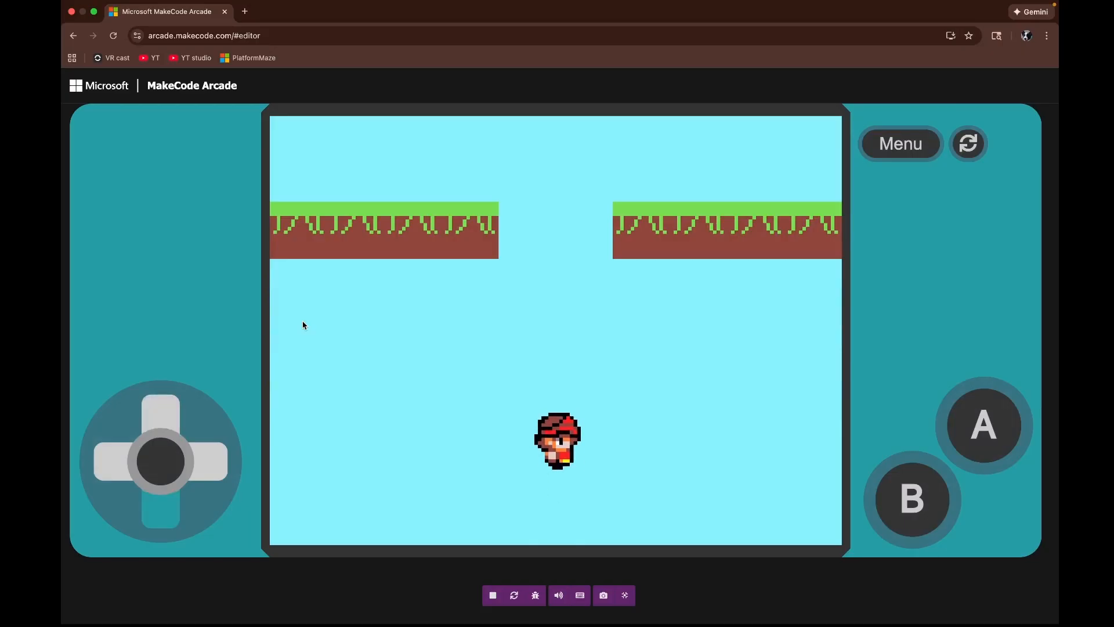
key("Up")
key("Up")
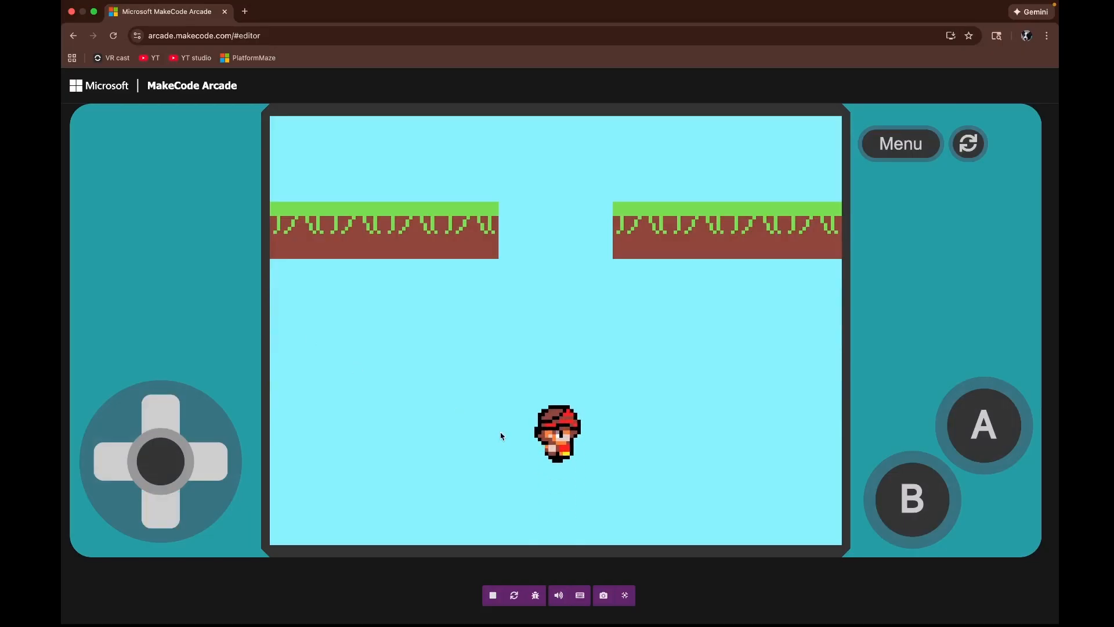
left_click(625, 595)
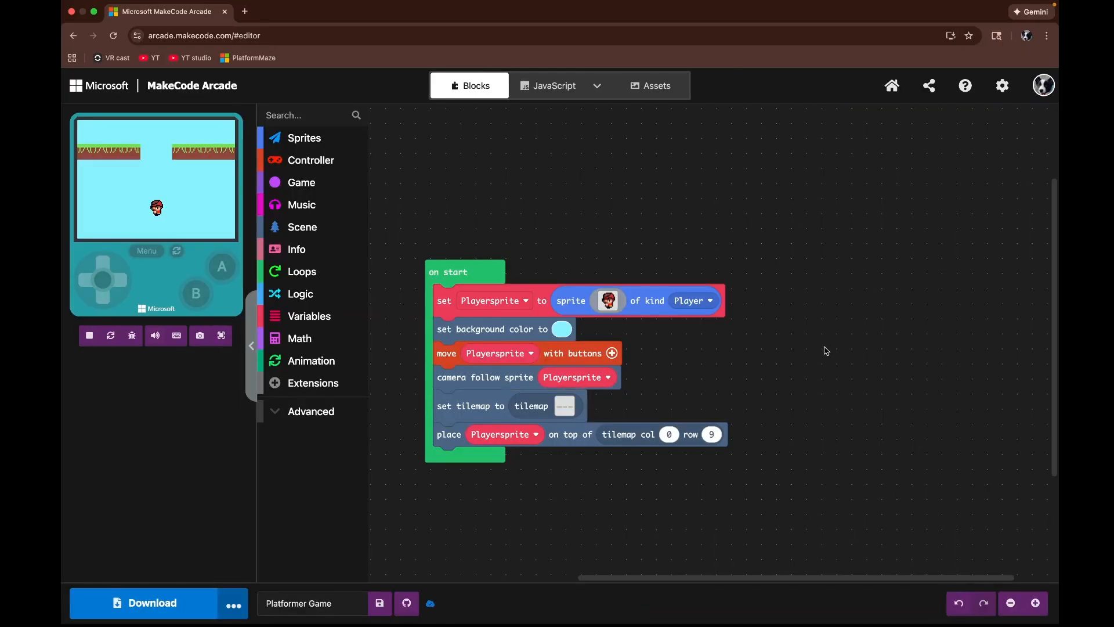
Step: Add an 'on sprite of kind Player overlaps' tile event to the workspace and set its tile to the light blue deathblock
left_click(296, 228)
scroll(383, 316, "down", 3)
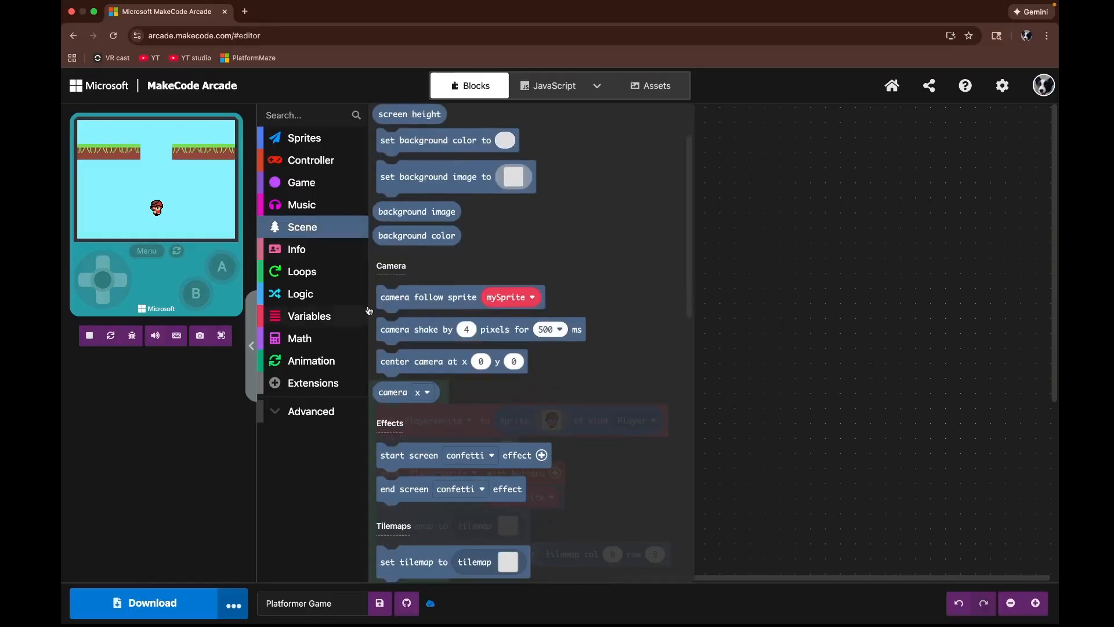
scroll(389, 325, "down", 7)
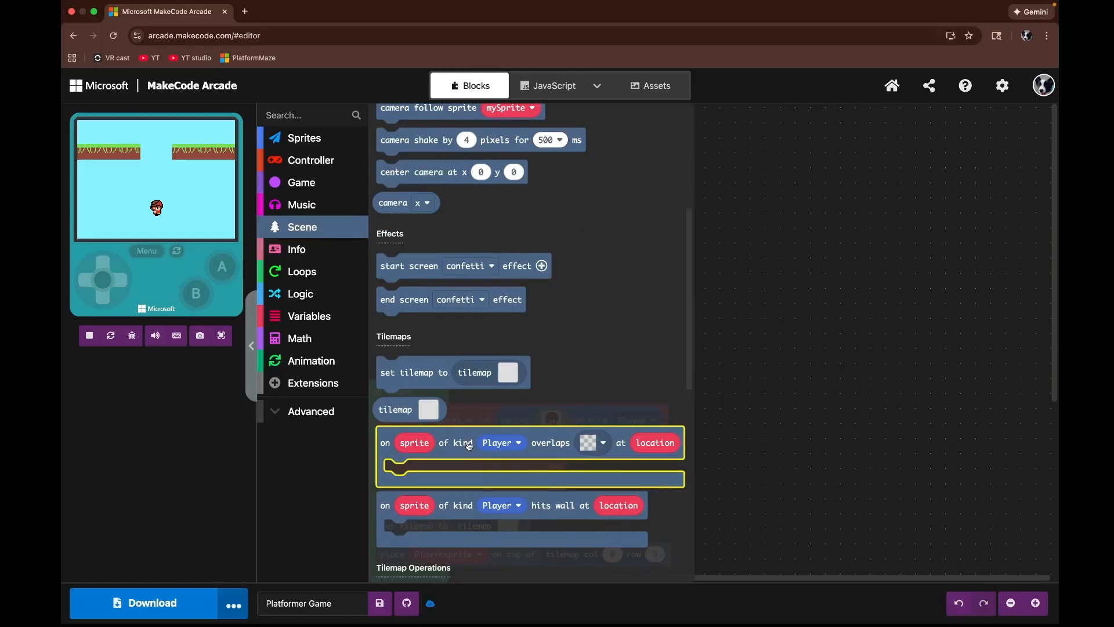
left_click_drag(463, 447, 541, 278)
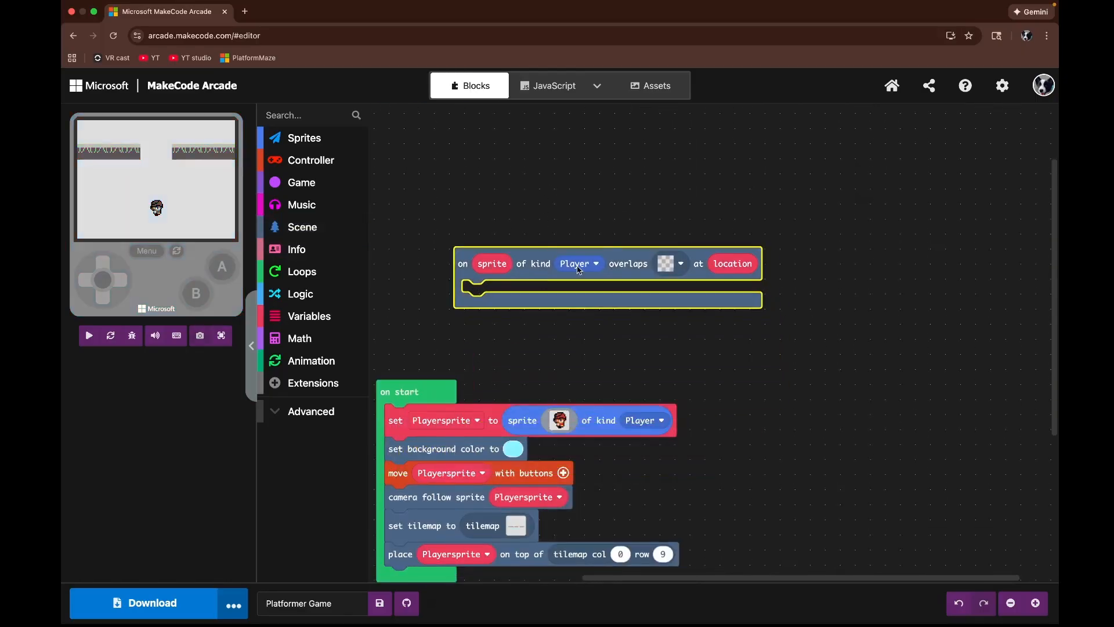
left_click(665, 270)
left_click(642, 298)
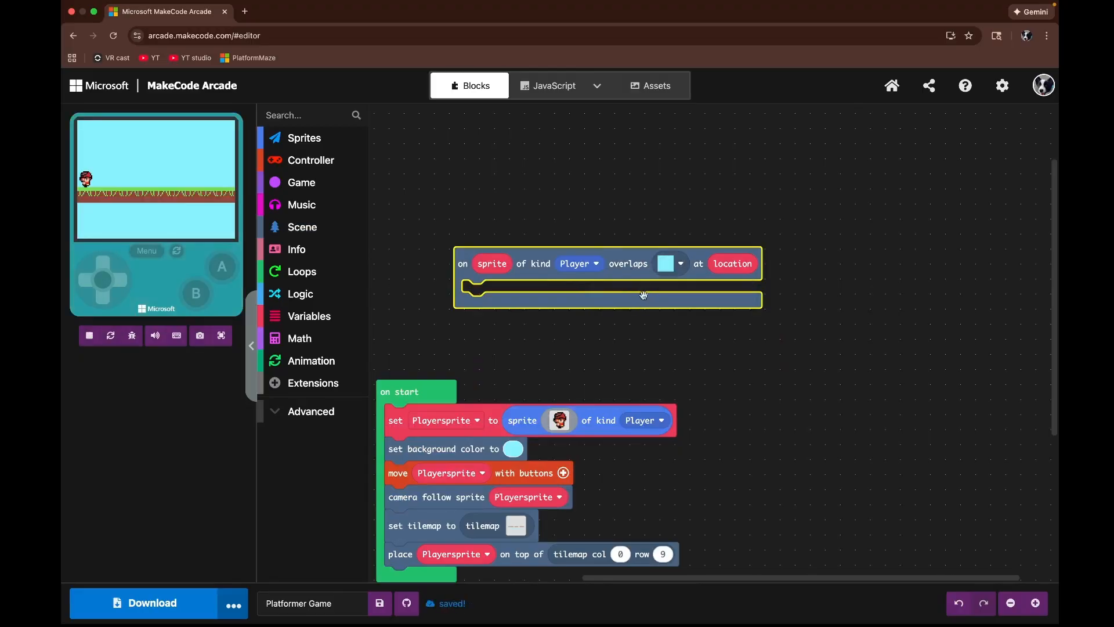
Step: Place a game over block inside the overlap event and switch it from win to LOSE
left_click(530, 358)
left_click_drag(530, 359, 615, 381)
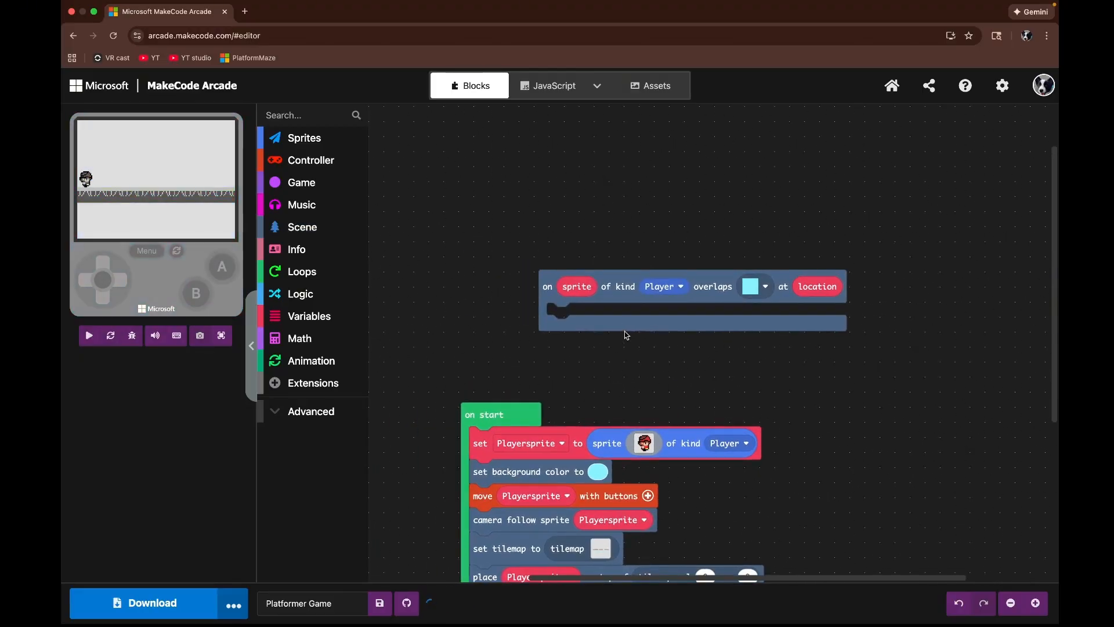
left_click_drag(585, 321, 548, 239)
left_click(302, 227)
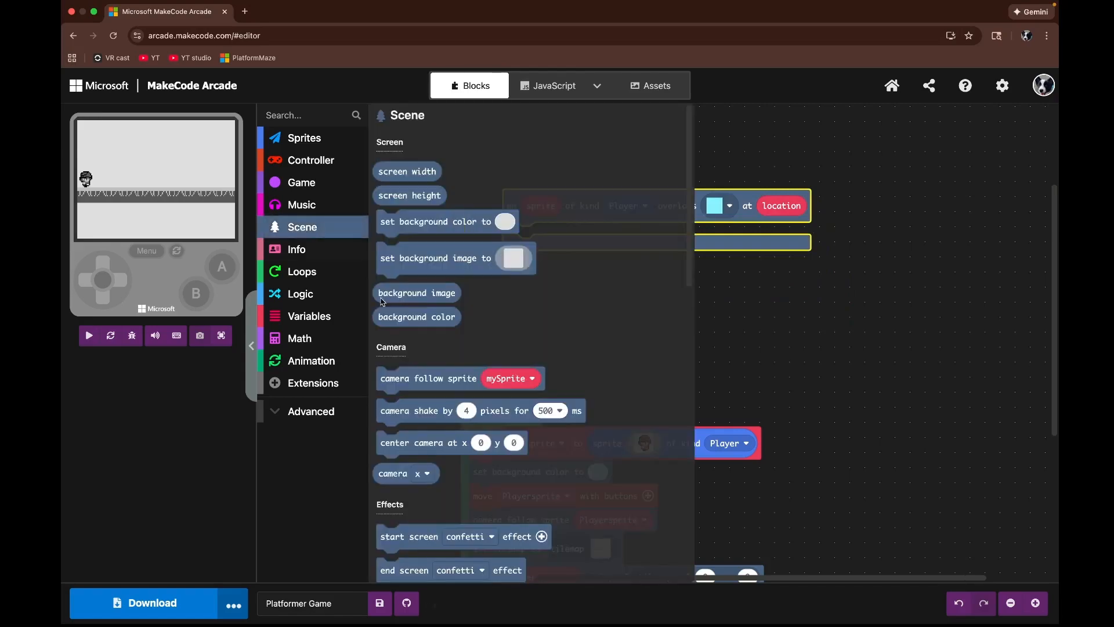
scroll(423, 331, "down", 5)
scroll(423, 331, "down", 3)
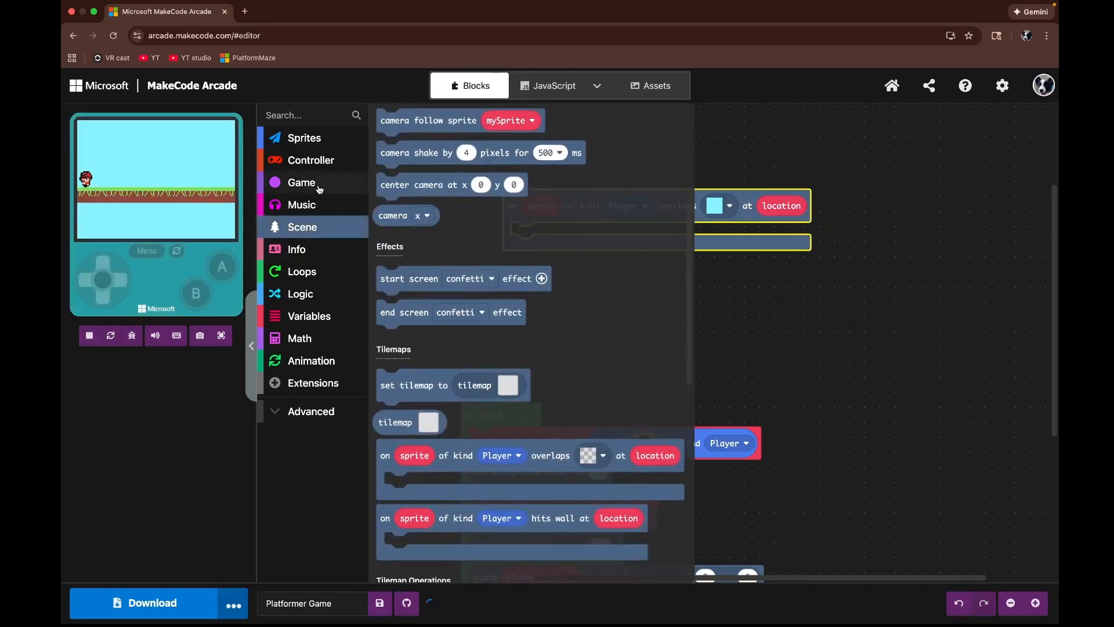
left_click(301, 182)
left_click_drag(398, 378, 526, 241)
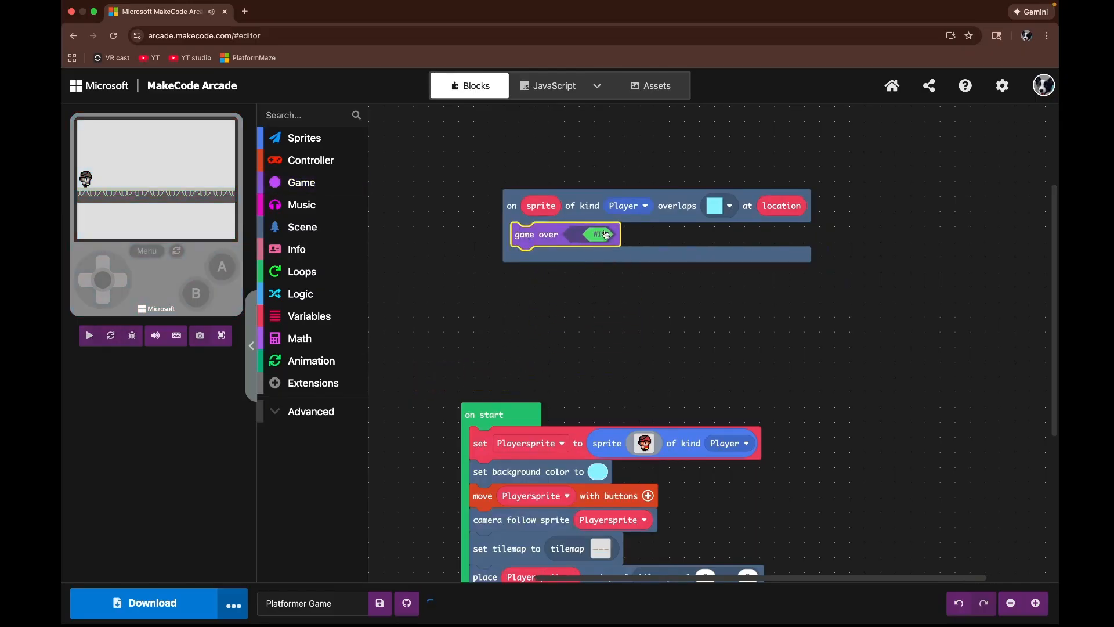
left_click(607, 234)
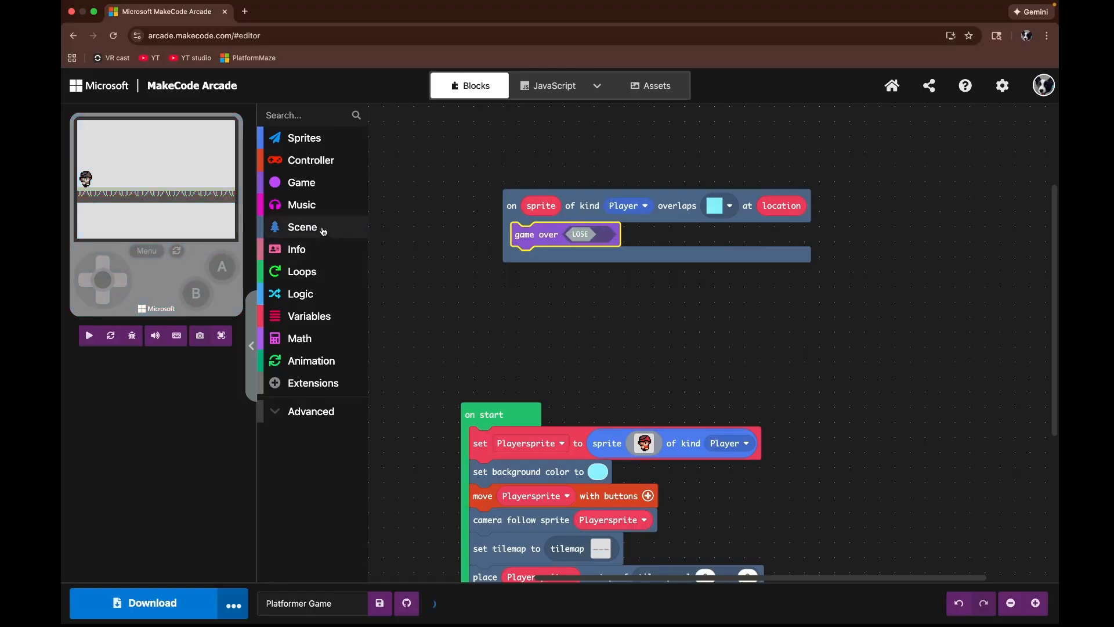
Step: Add a 'use message' block above game over in the overlap event and set its text to get good
left_click(312, 186)
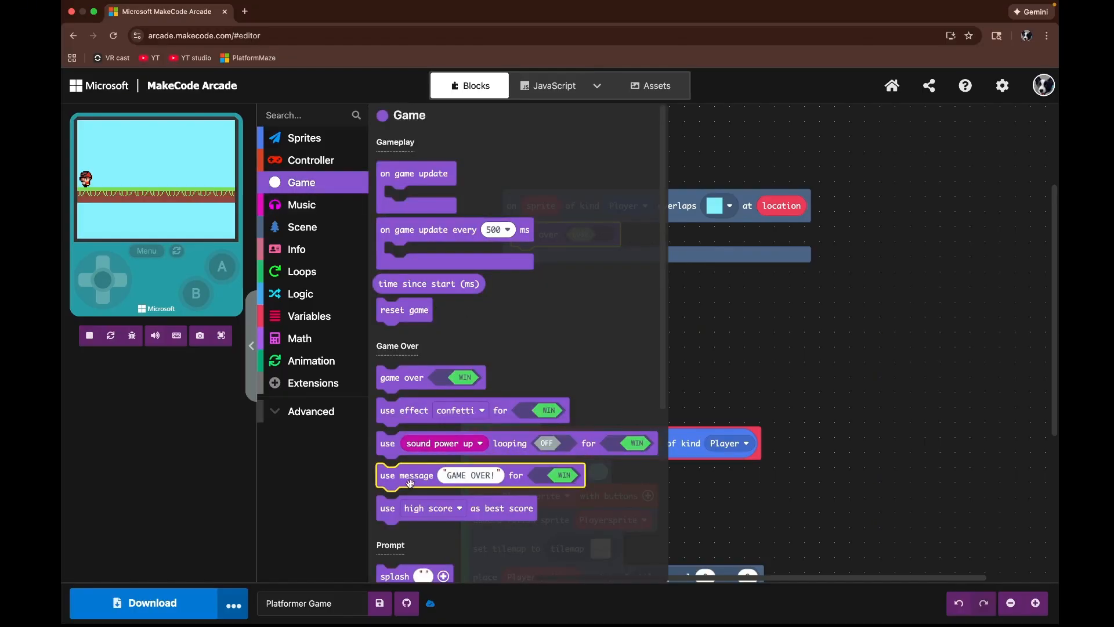
left_click_drag(418, 478, 561, 241)
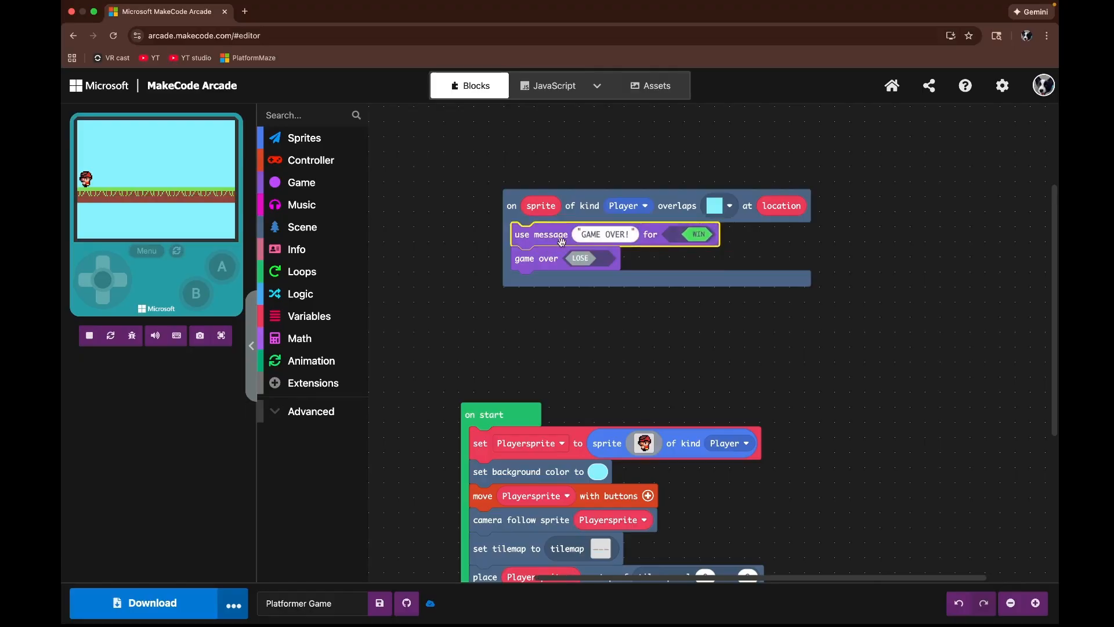
left_click(627, 234)
key("BackSpace")
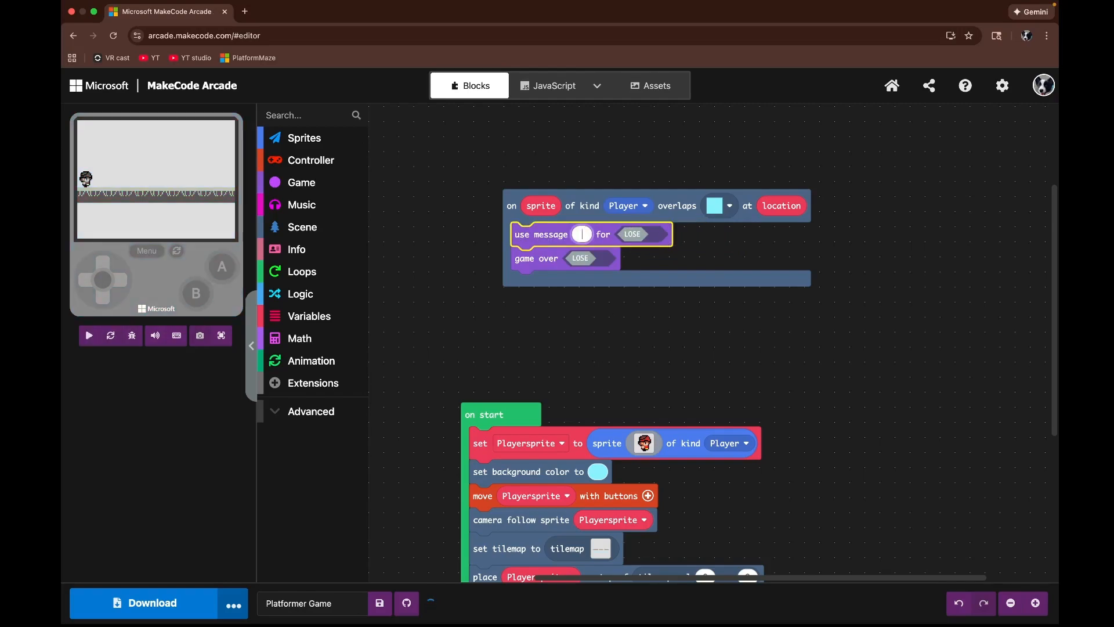
type("get")
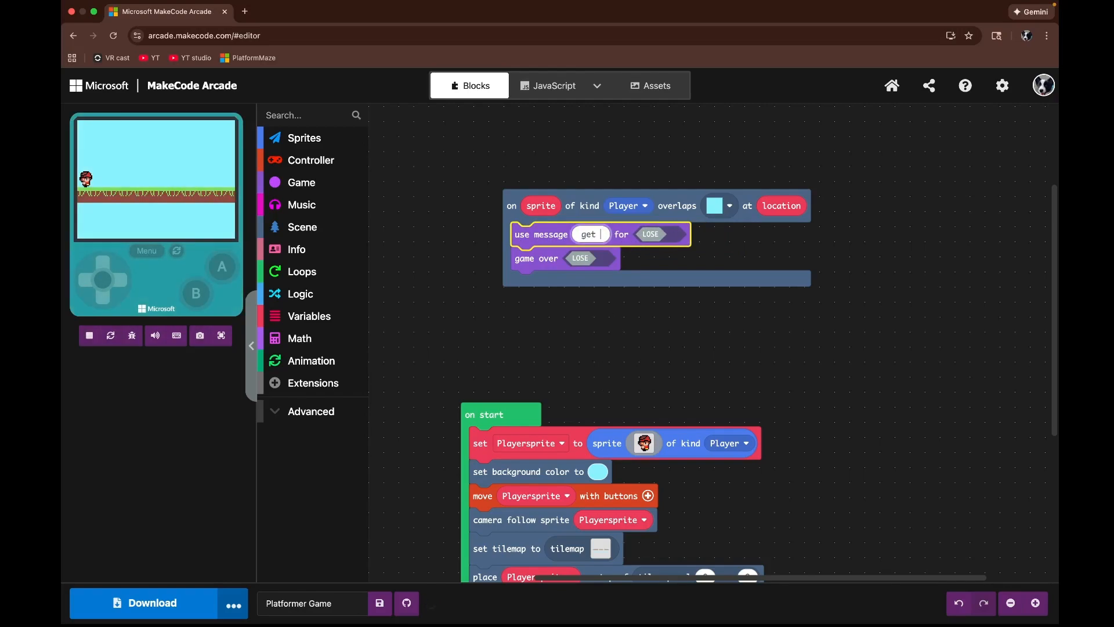
type(" good")
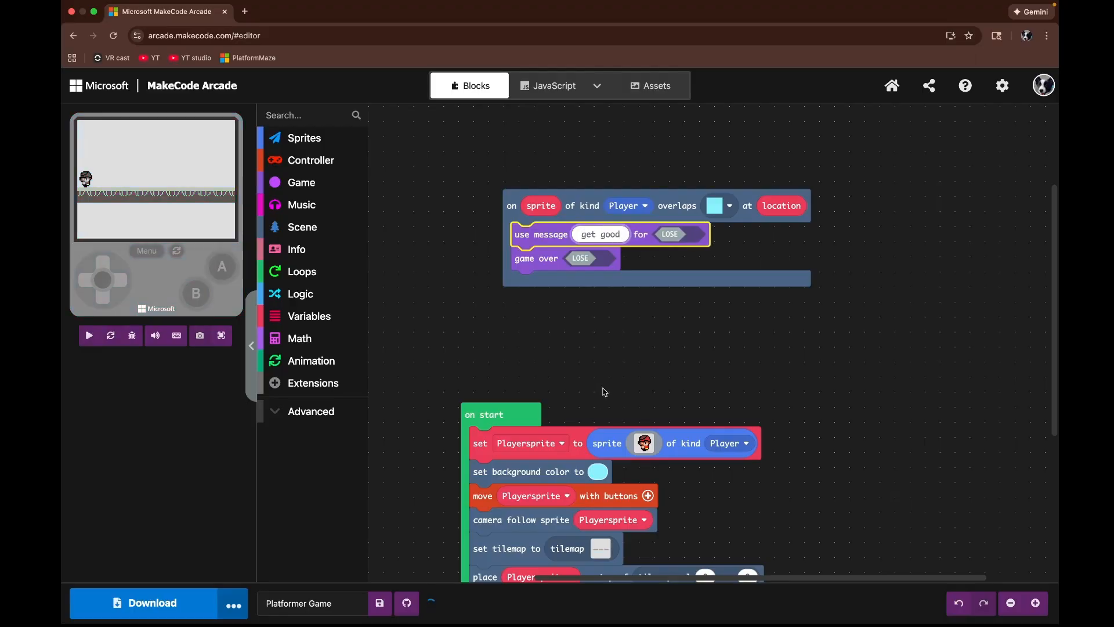
left_click(578, 336)
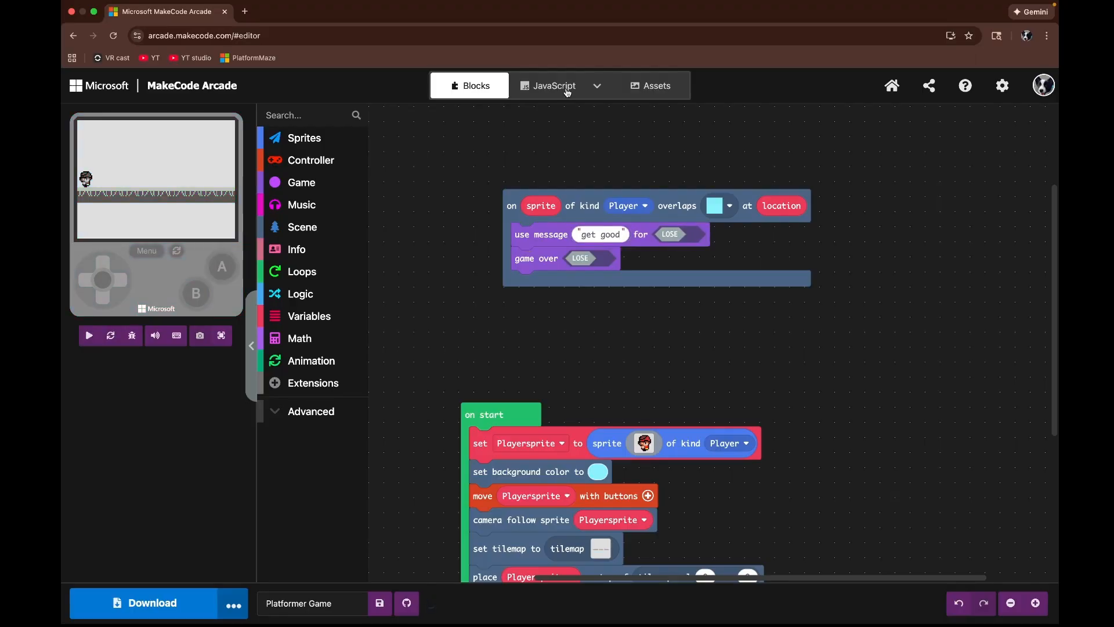
Step: Test the game in full screen, walking the player into the deathblock and restarting
left_click(221, 335)
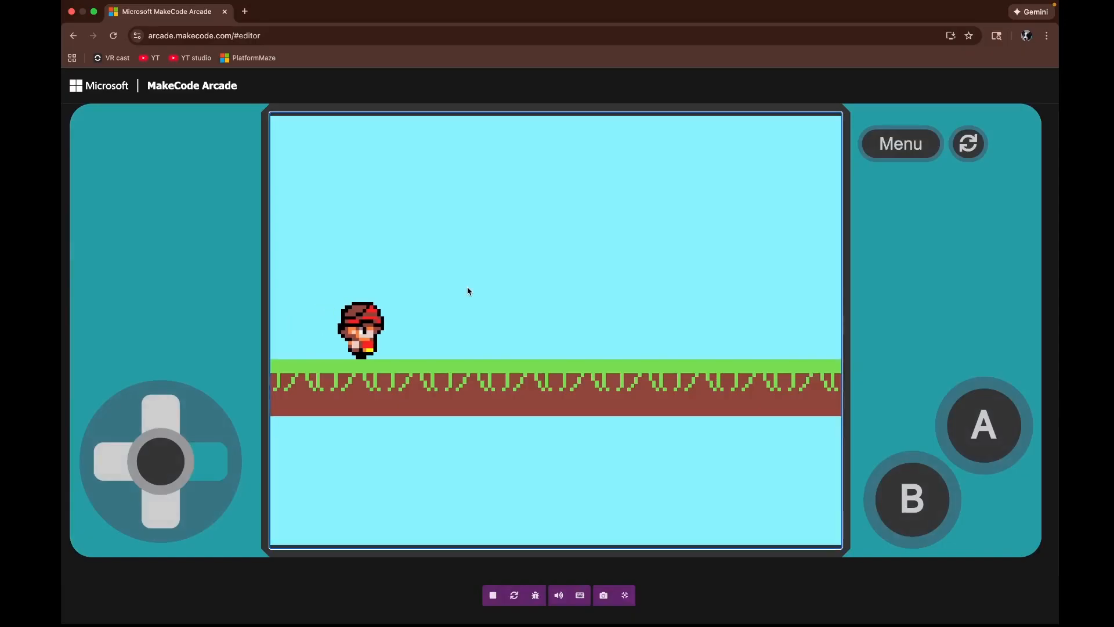
key("Right")
key("Down")
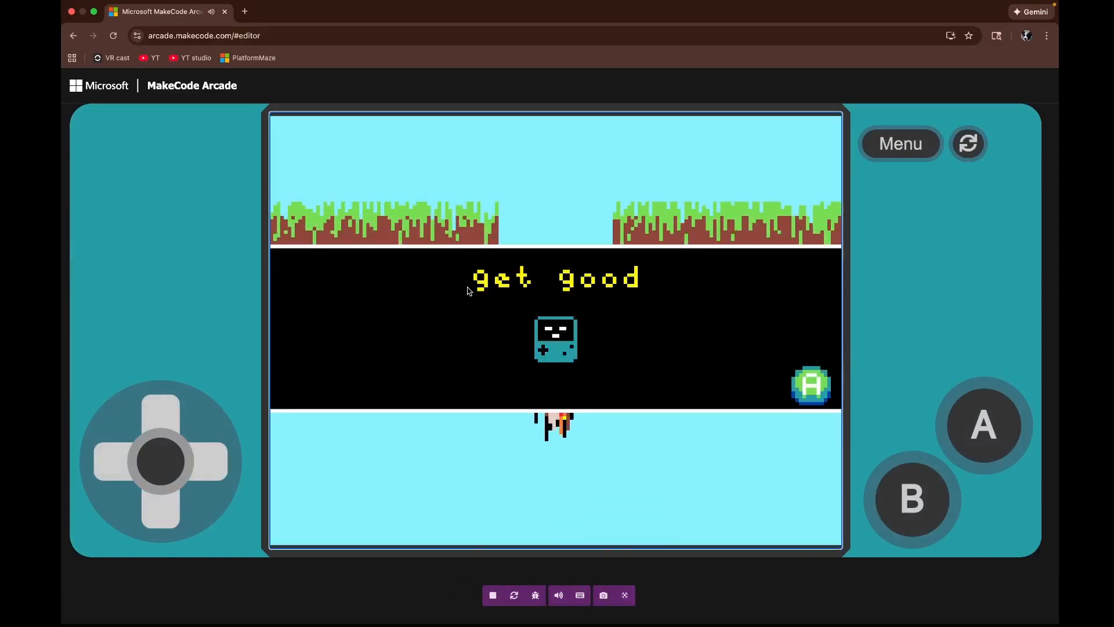
key("space")
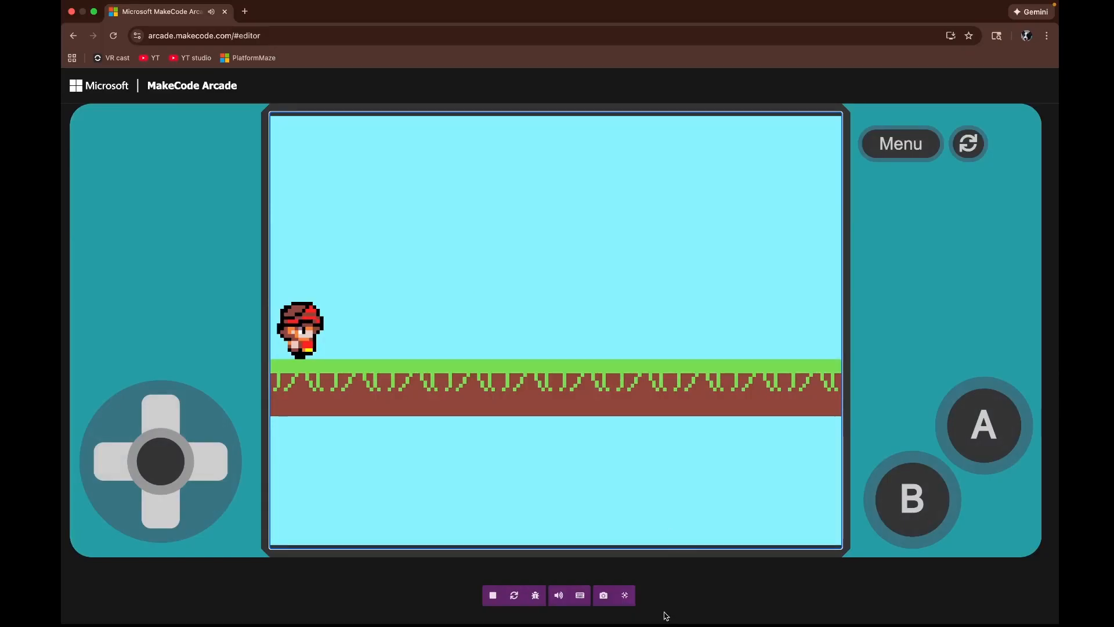
left_click(625, 595)
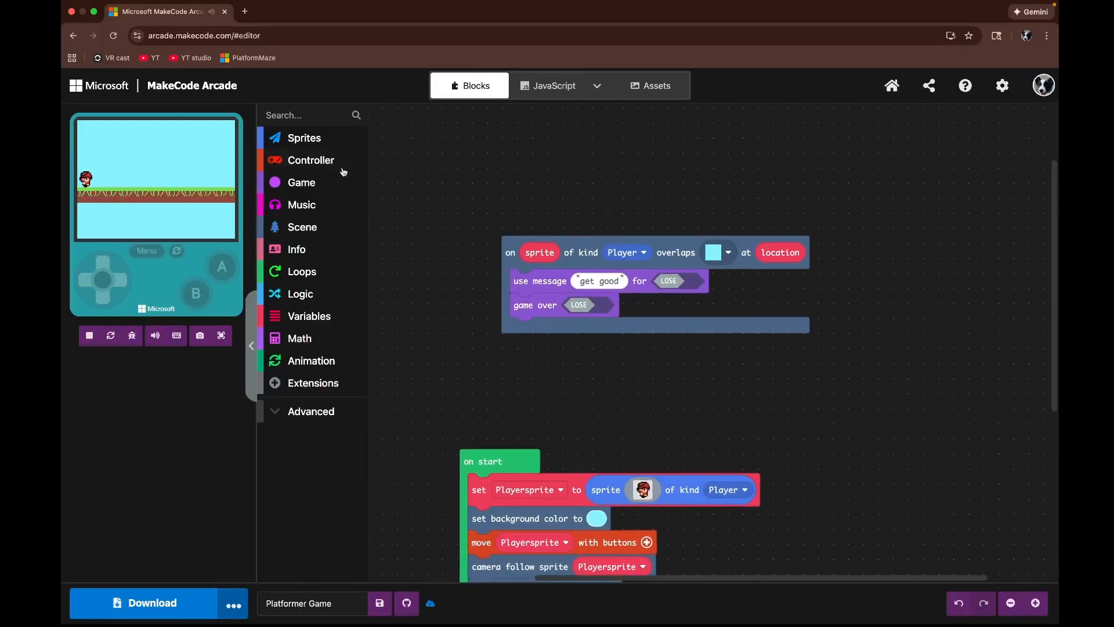
Step: Insert a 'use effect' block at the top of the overlap event, set for LOSE with the dissolve effect
left_click(301, 182)
left_click_drag(511, 410, 511, 407)
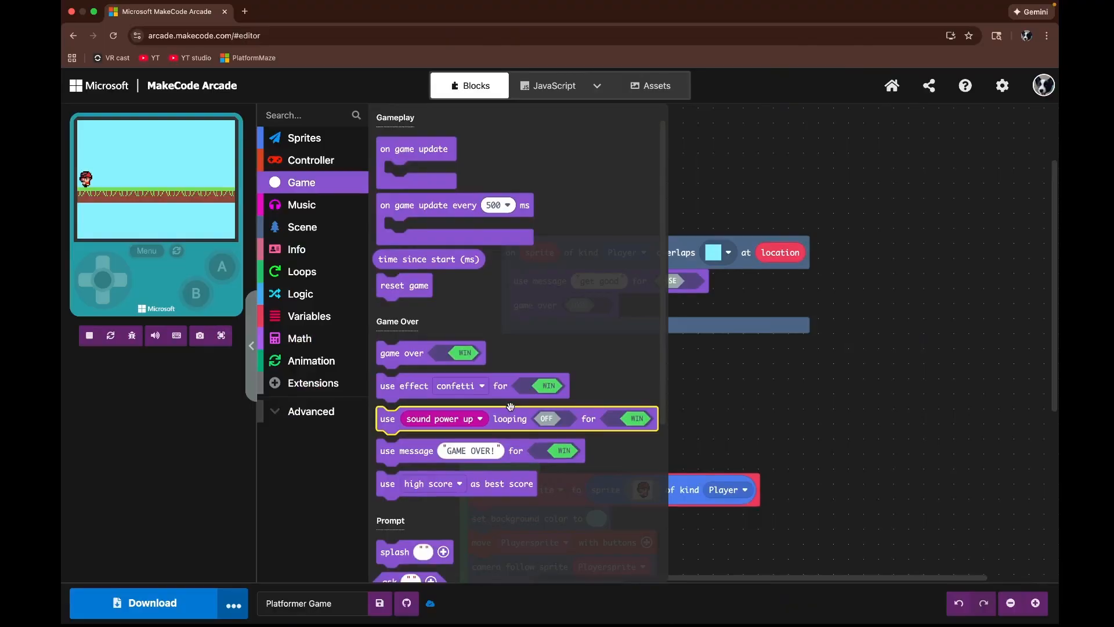
left_click(405, 379)
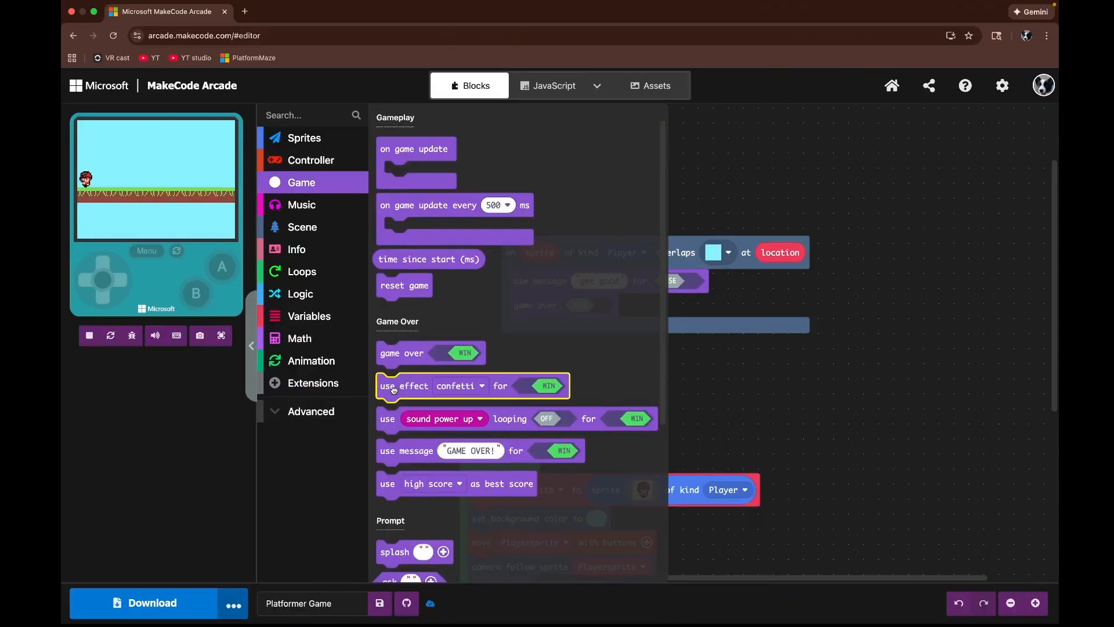
left_click_drag(393, 389, 530, 284)
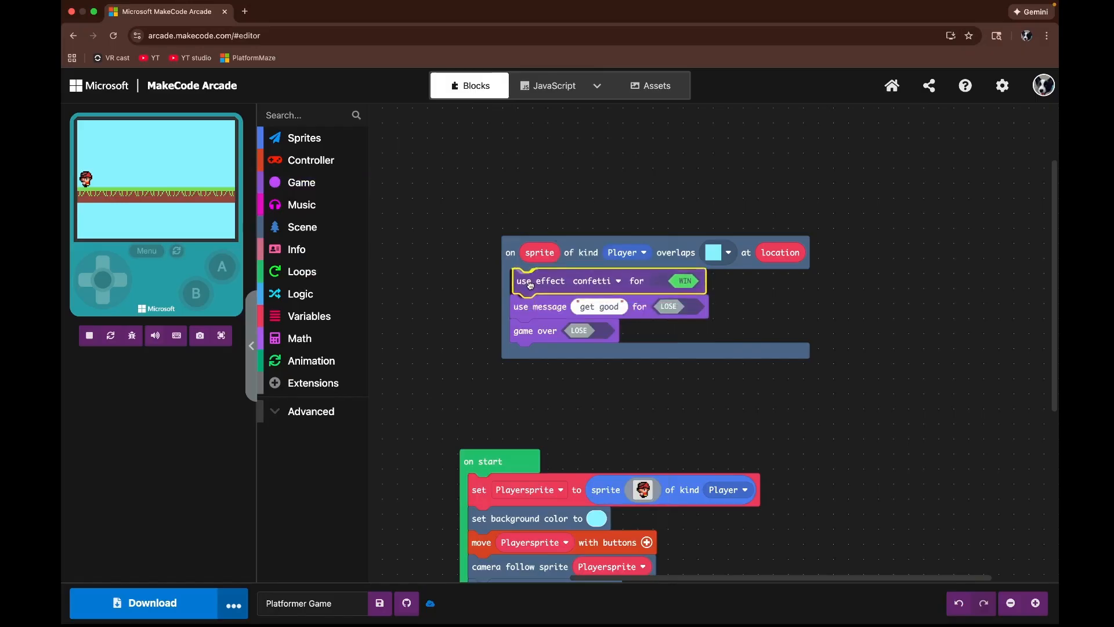
left_click(689, 283)
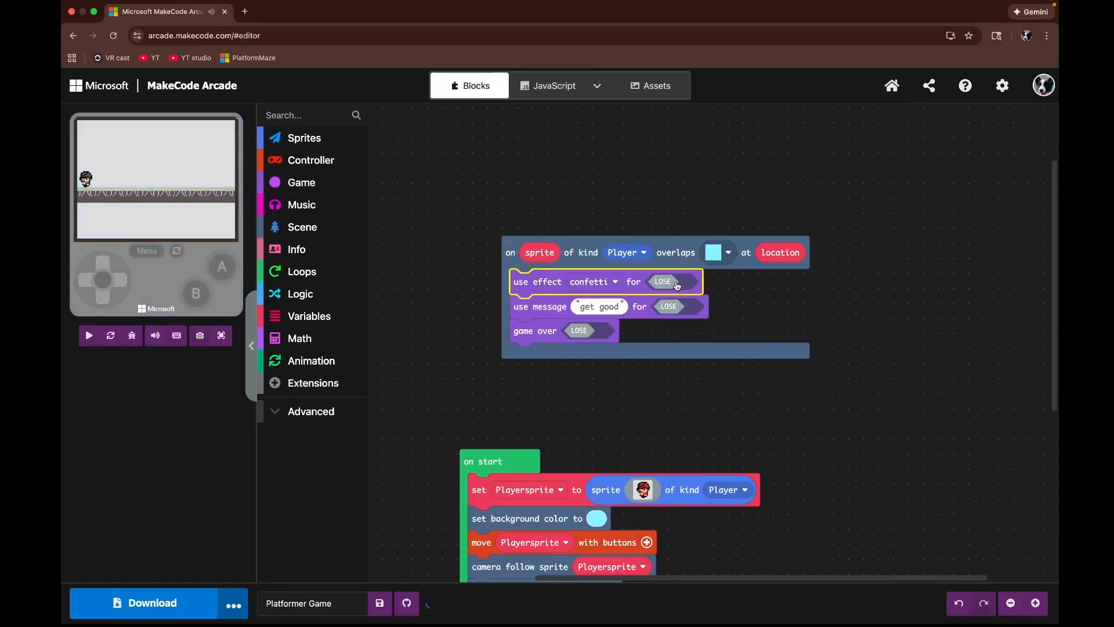
left_click(595, 289)
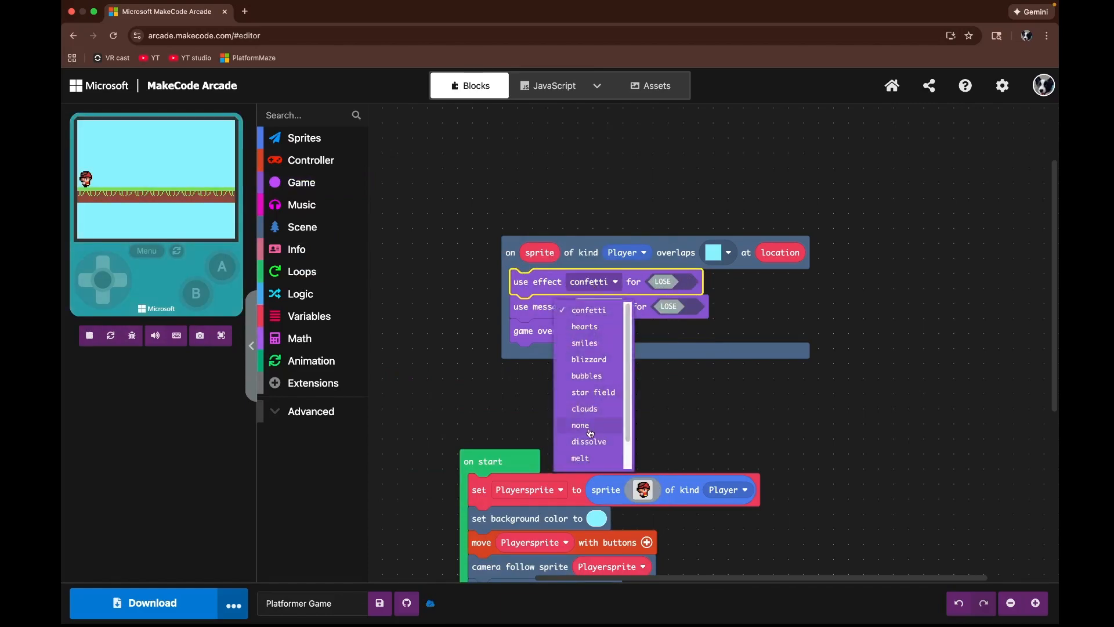
left_click(601, 444)
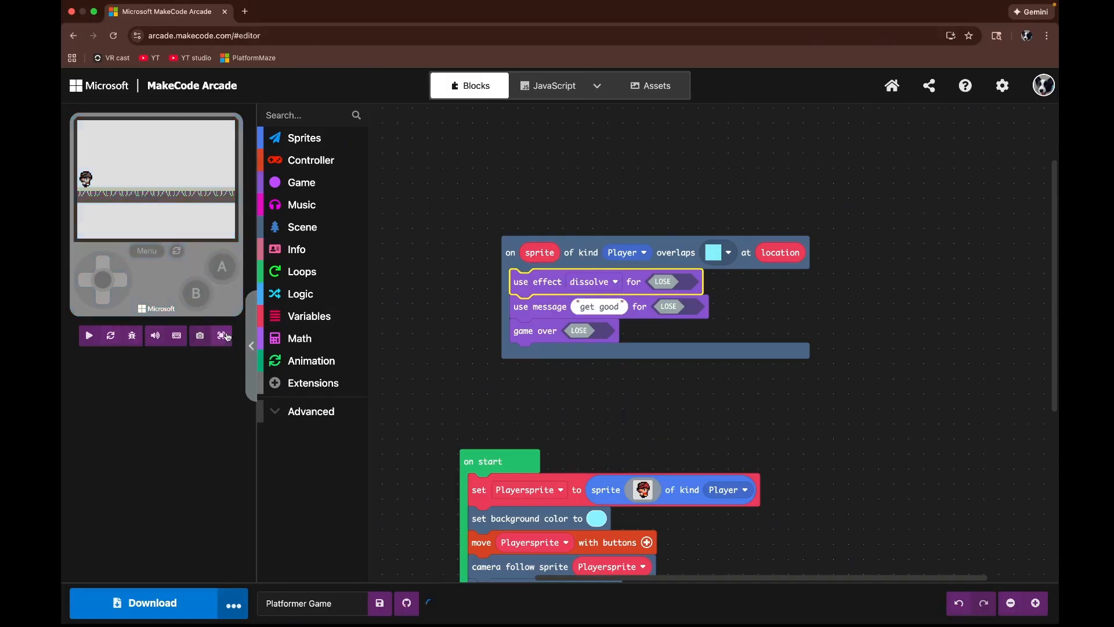
Step: Test the game in full screen again, moving the player into the deathblock to see the dissolve effect
left_click(221, 335)
key("Right")
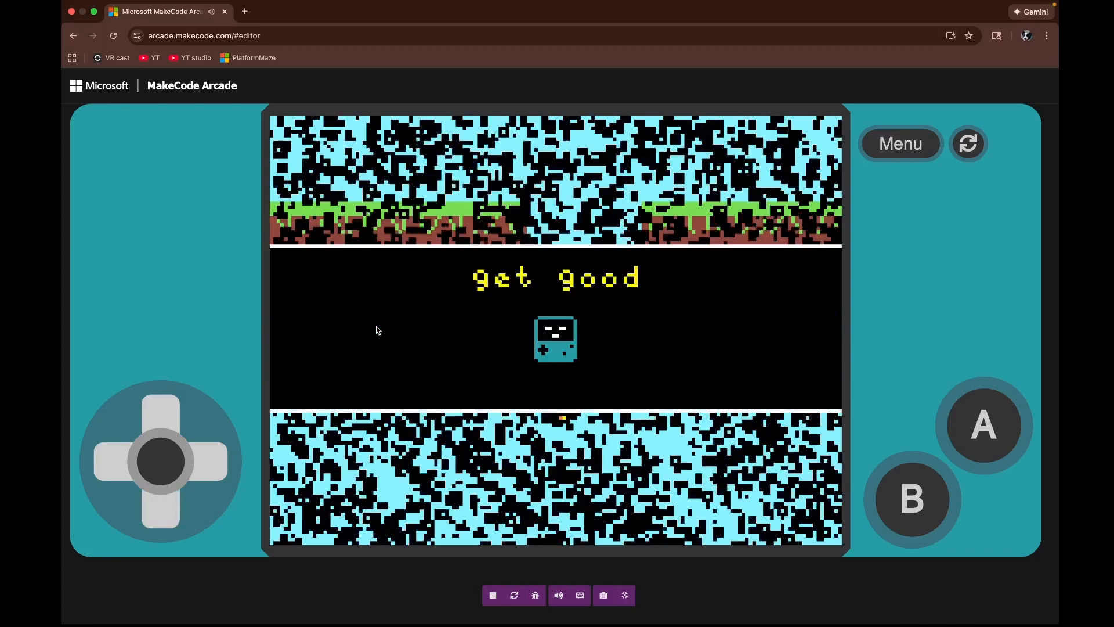
key("space")
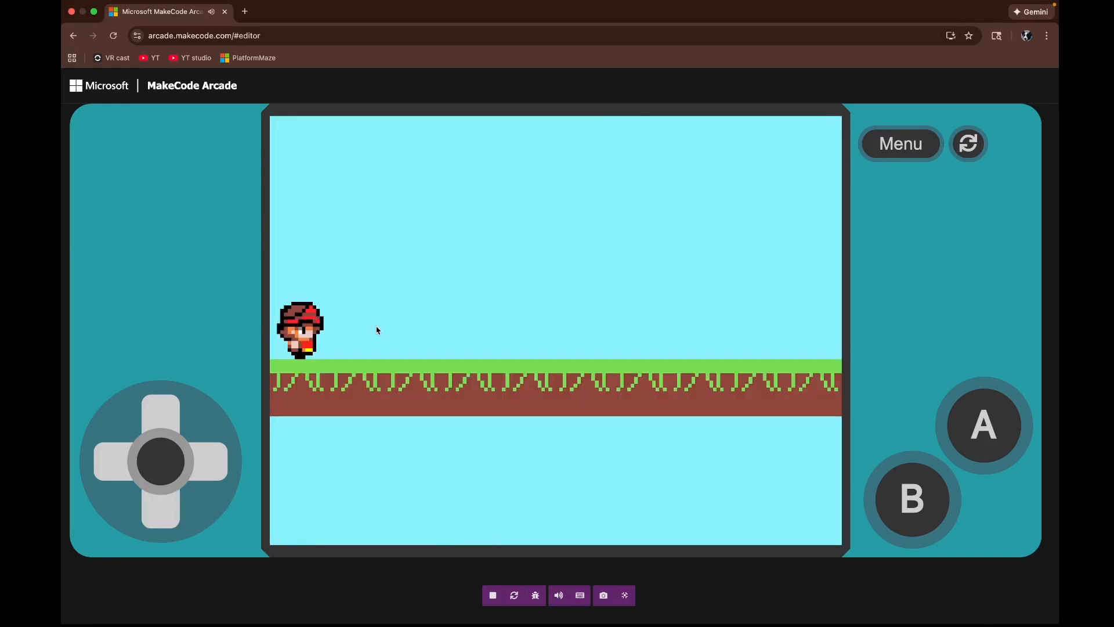
left_click(625, 596)
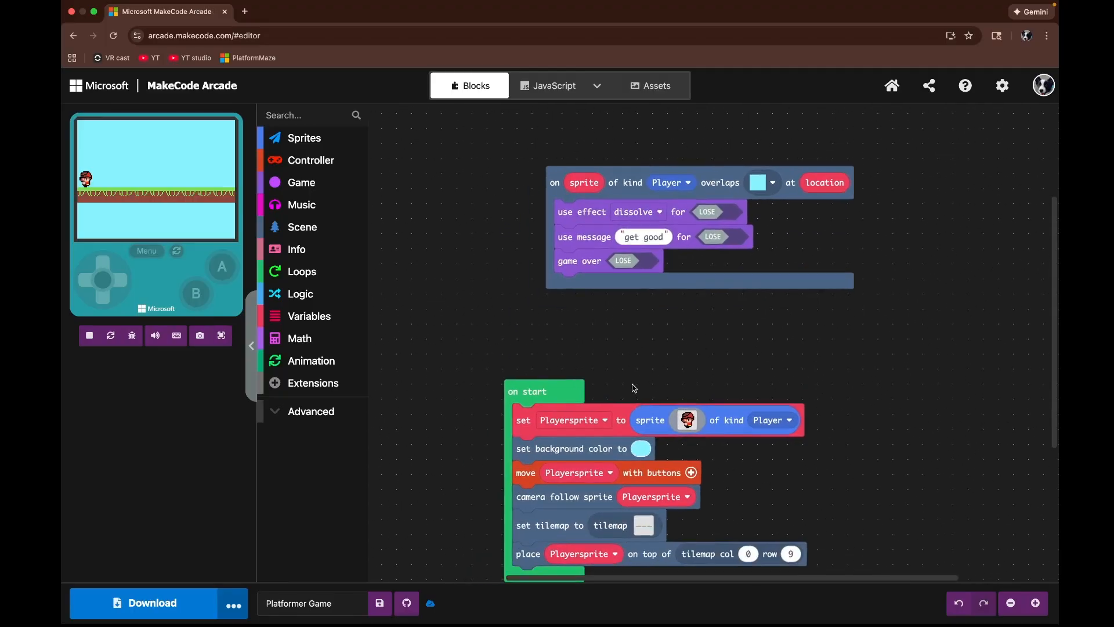
Step: Rearrange the overlap event block on the workspace
left_click_drag(681, 265, 664, 206)
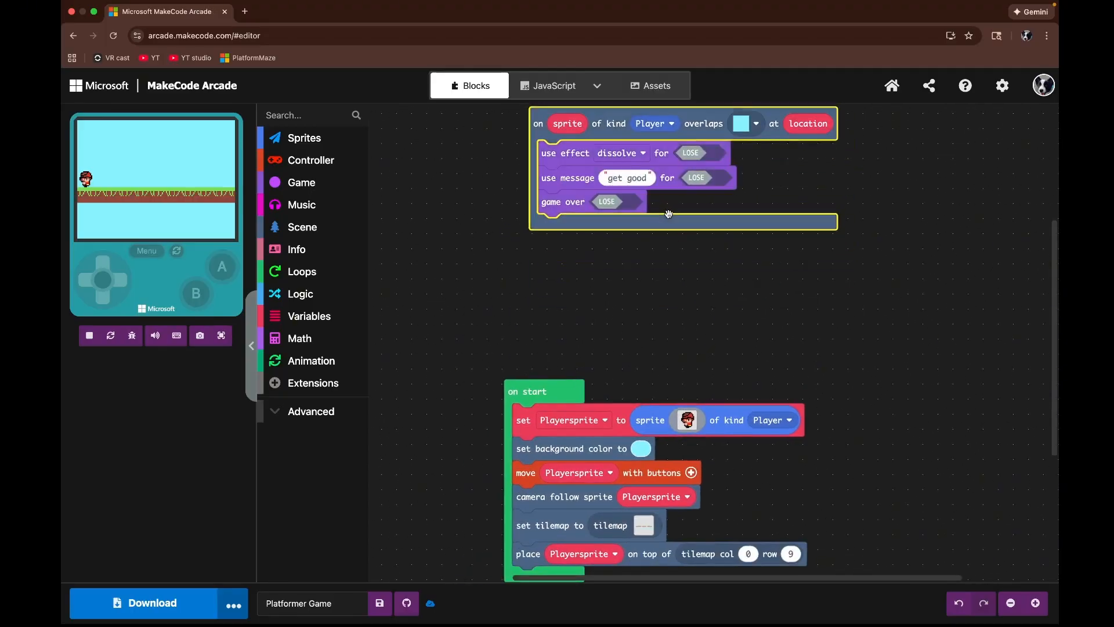
left_click_drag(710, 287, 679, 349)
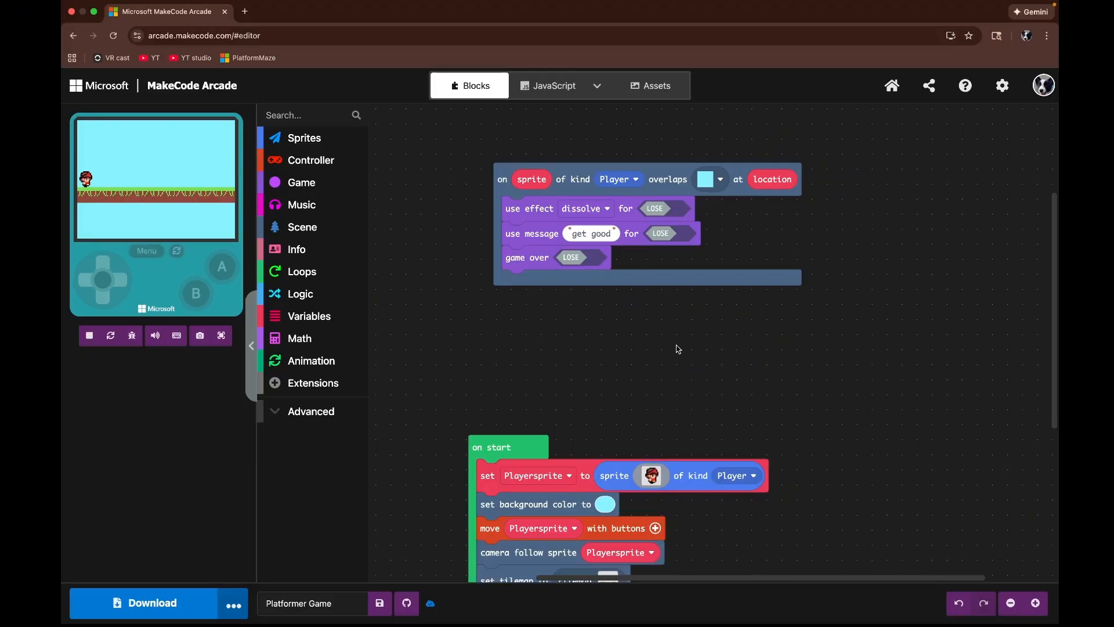
left_click_drag(622, 343, 780, 344)
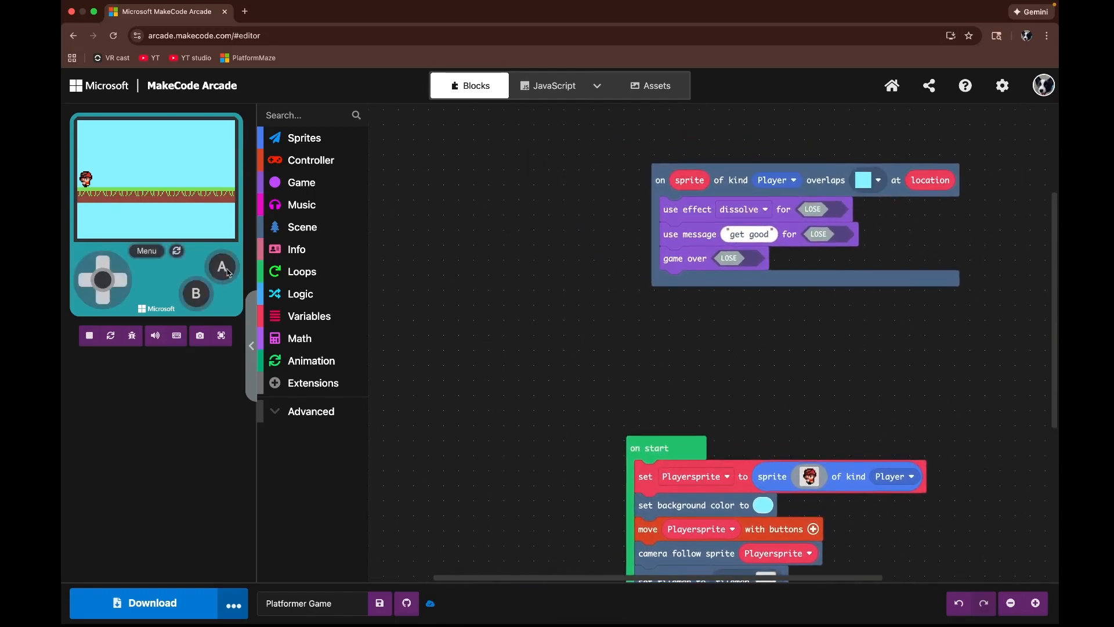
left_click_drag(554, 334, 657, 296)
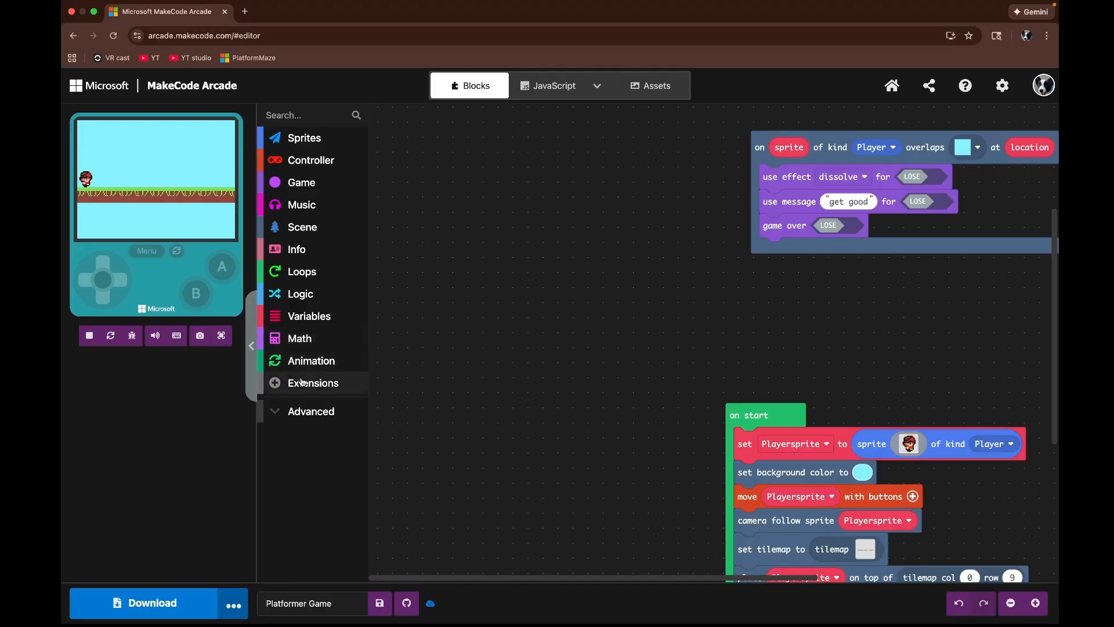
Step: Browse the Extensions gallery, then return to the blocks workspace
left_click(323, 381)
scroll(401, 301, "down", 1)
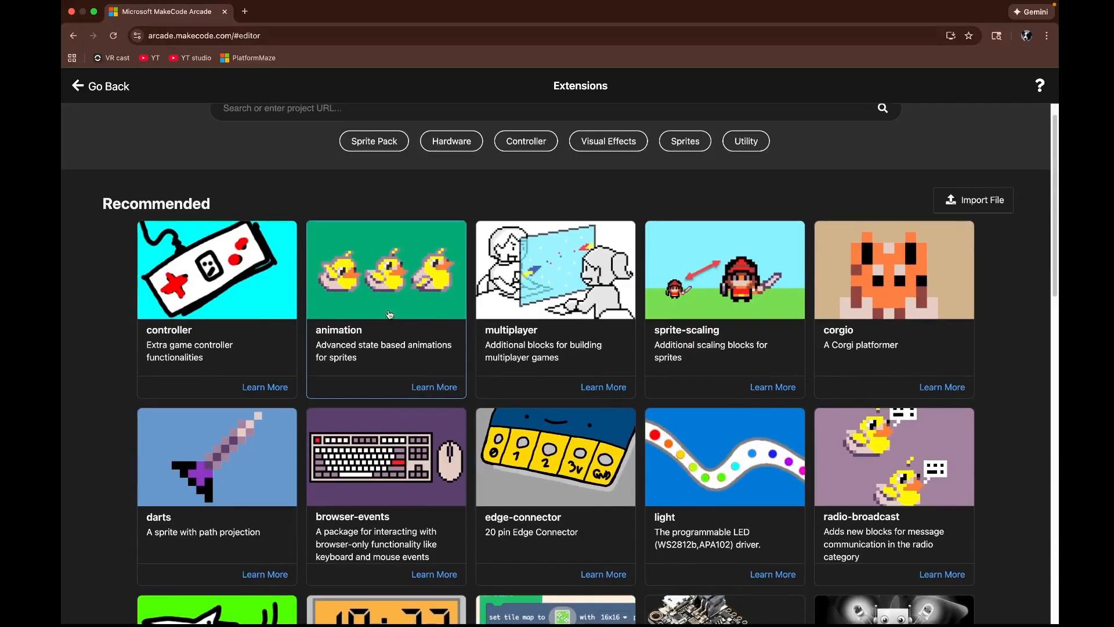
scroll(262, 128, "up", 1)
left_click(132, 87)
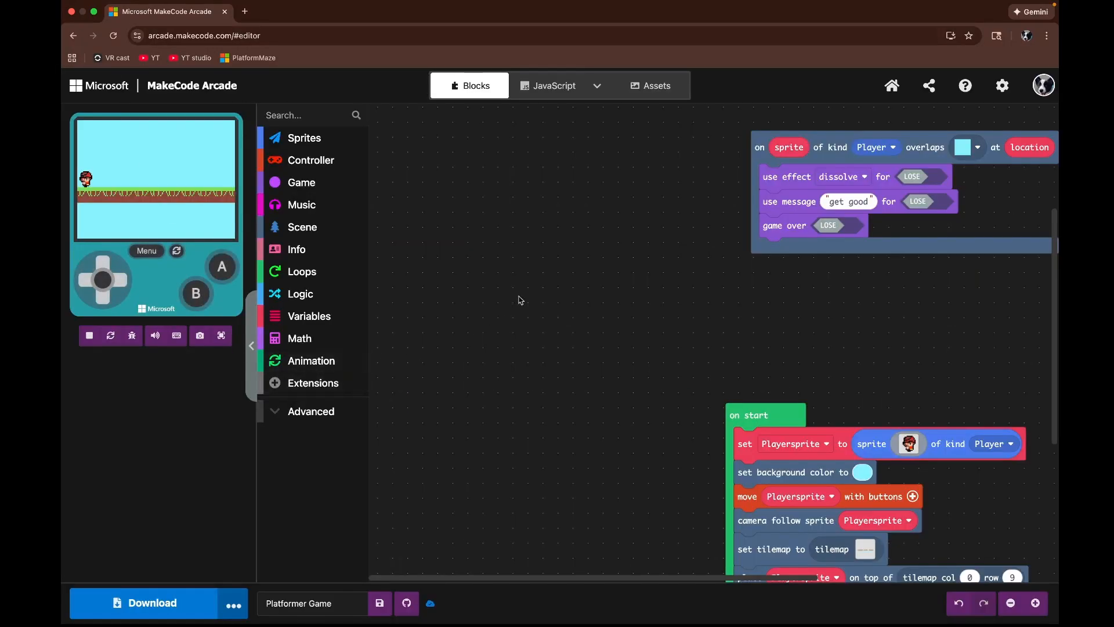
scroll(550, 282, "up", 3)
scroll(590, 446, "up", 1)
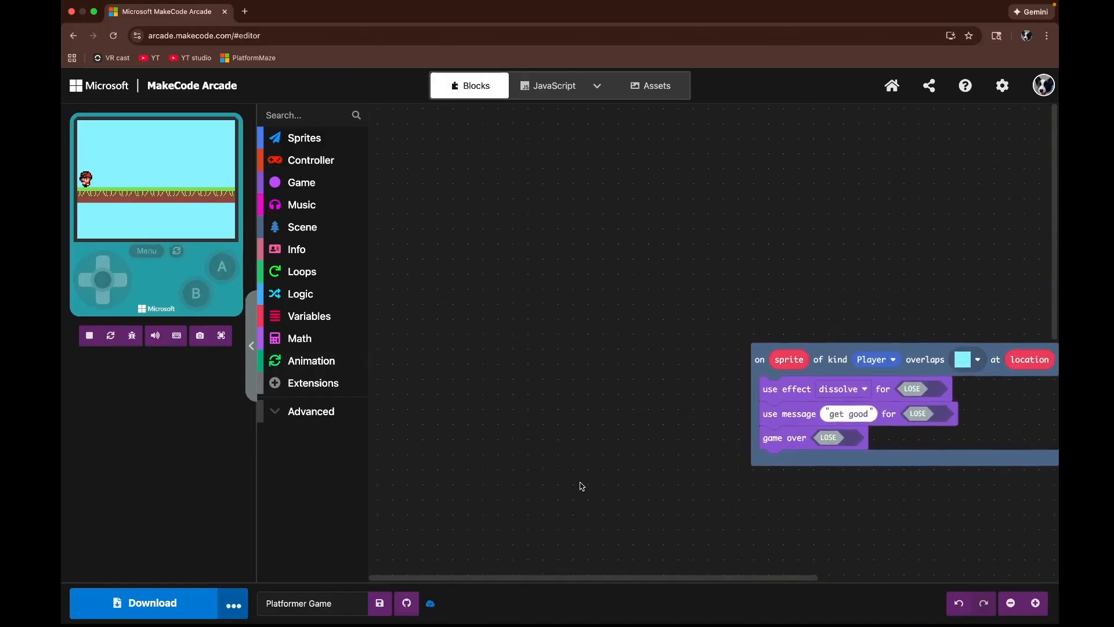
Step: Add an 'on button pressed' controller event to the workspace and set its button to right
left_click(317, 168)
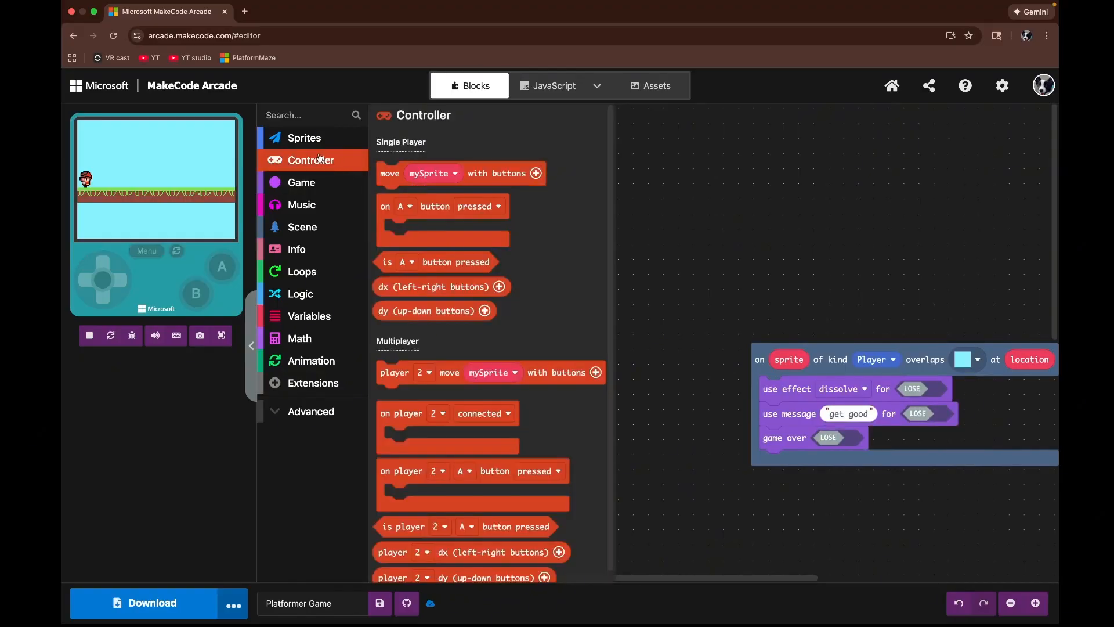
left_click(381, 204)
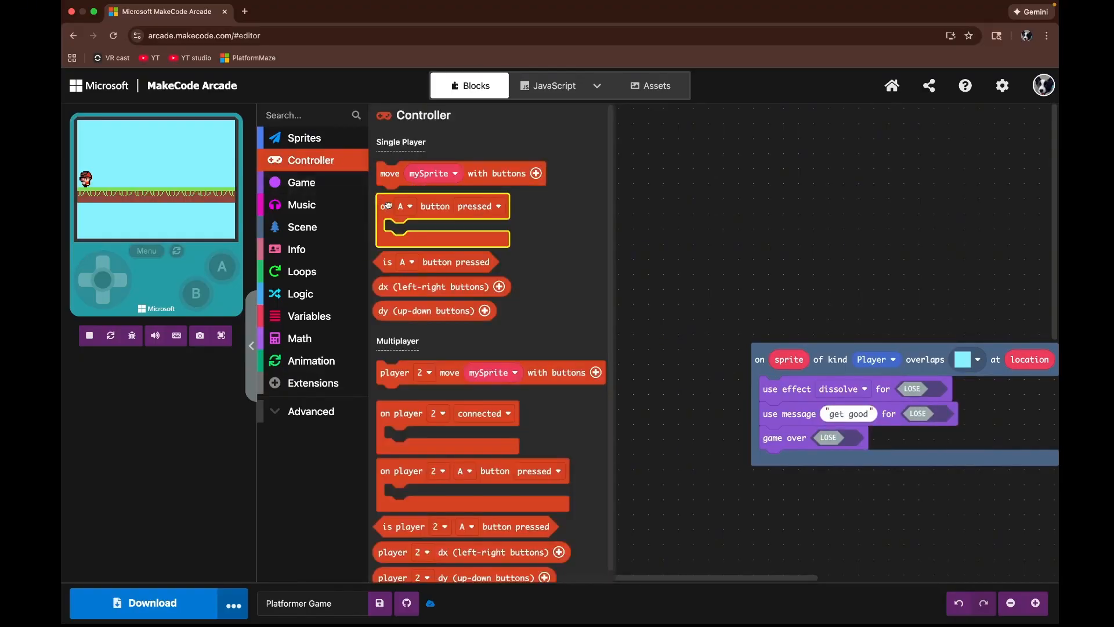
left_click_drag(388, 204, 515, 187)
left_click(532, 191)
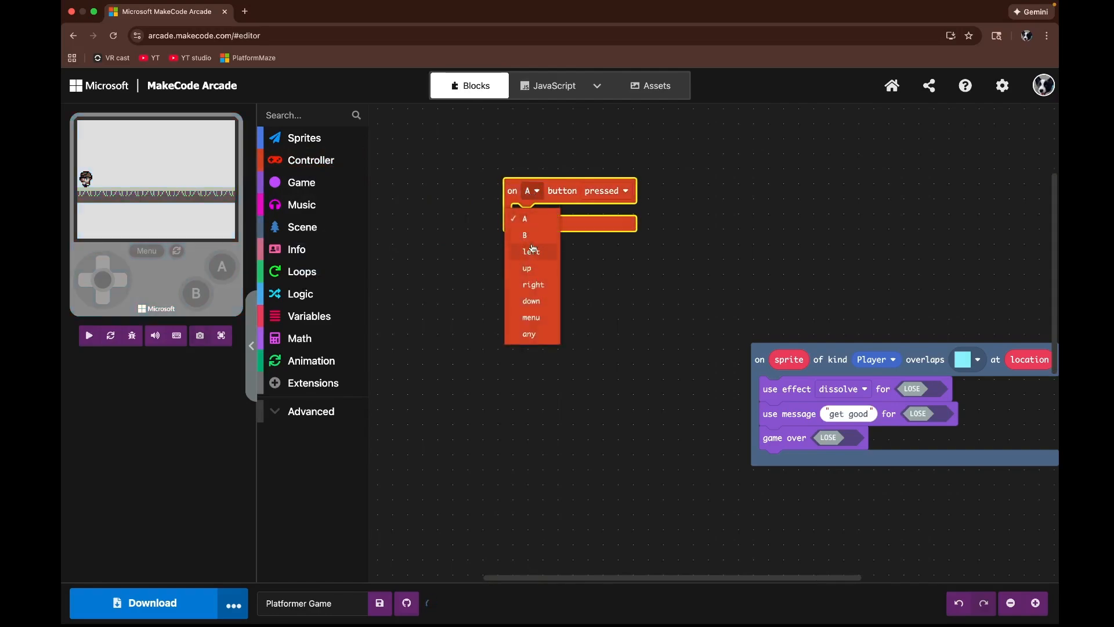
left_click(533, 285)
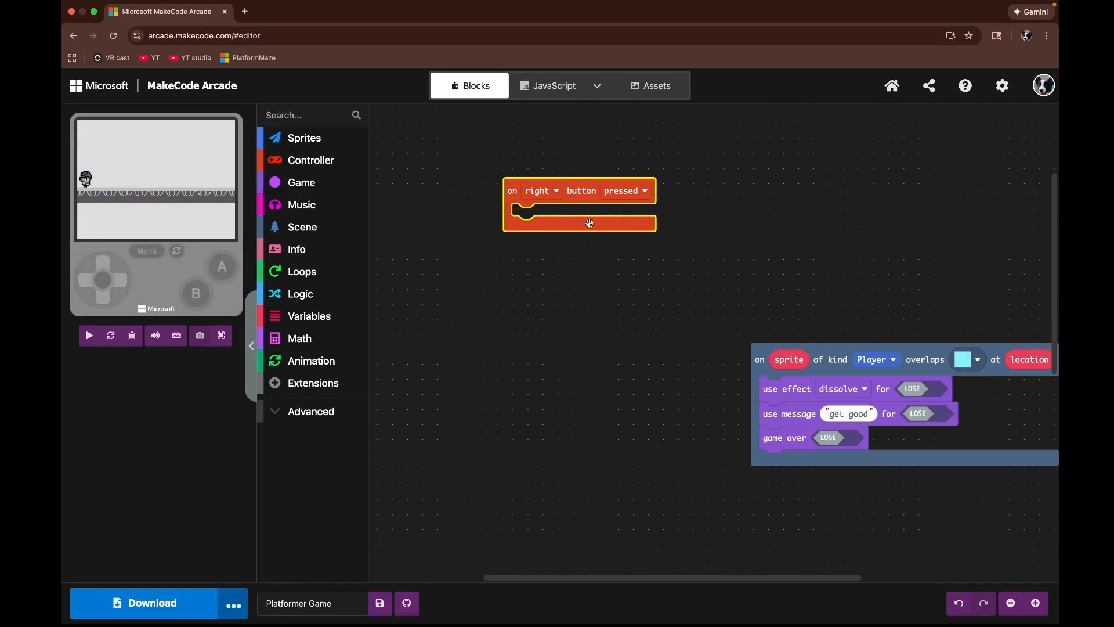
Step: Place a 'stop all animations' block inside the right-button event and set its sprite to Playersprite
left_click(309, 359)
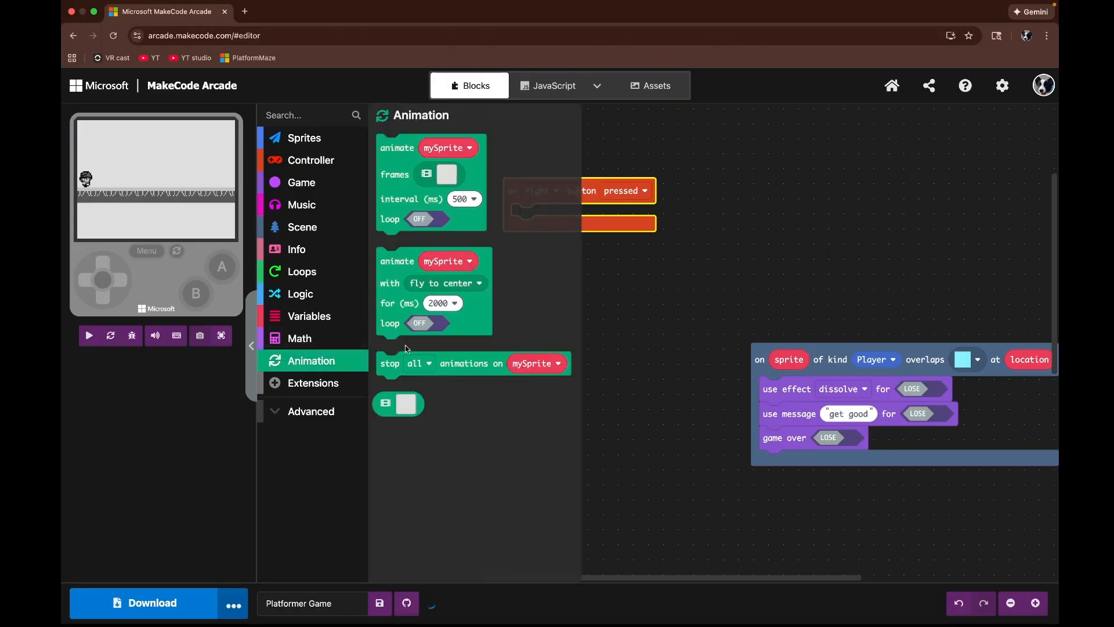
left_click_drag(399, 363, 545, 224)
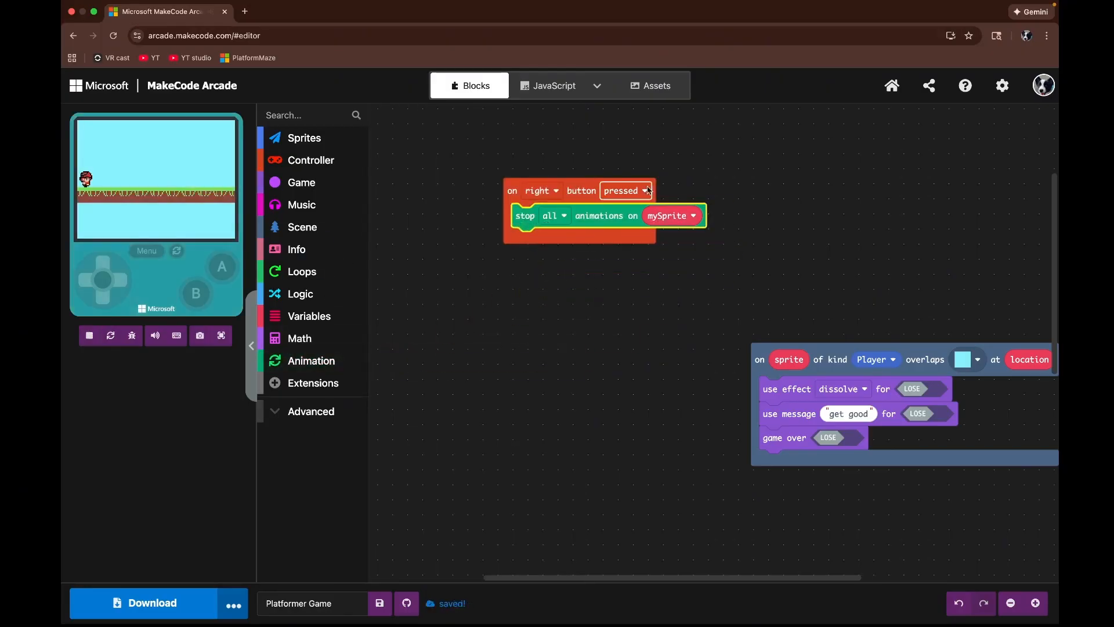
left_click(679, 216)
left_click(665, 264)
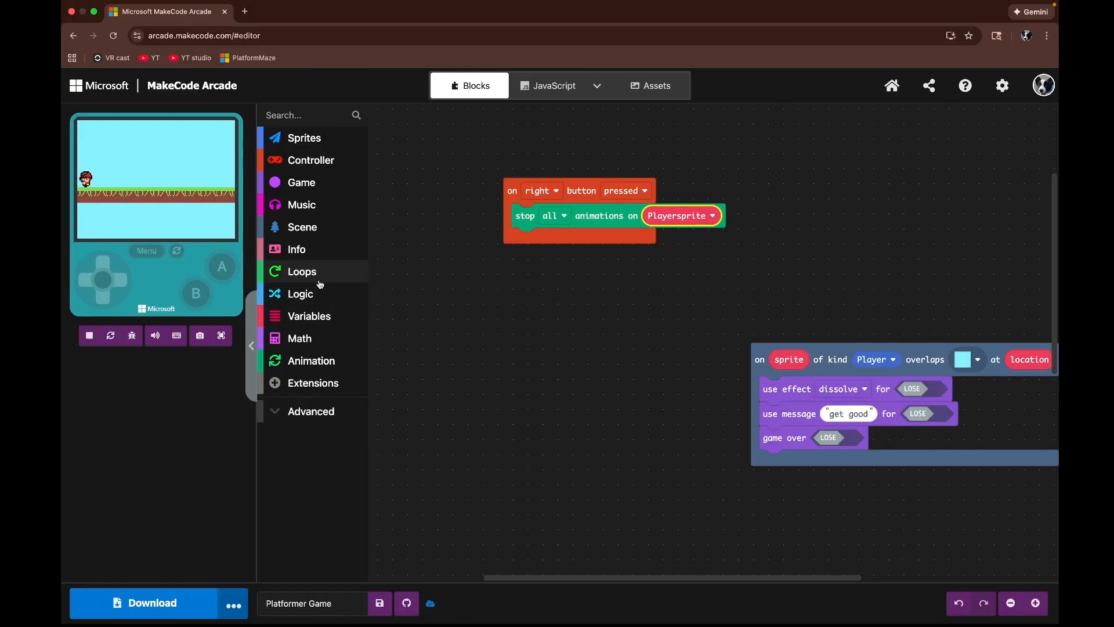
Step: Add an 'animate' block below it, set its sprite to Playersprite and turn loop ON
left_click(331, 359)
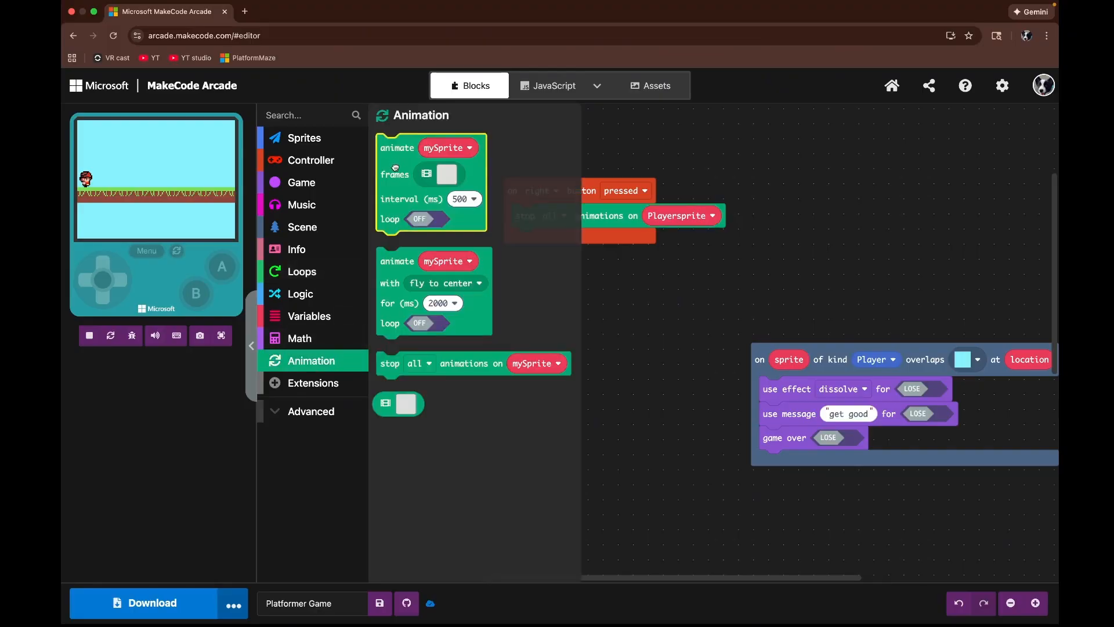
left_click_drag(391, 166, 520, 270)
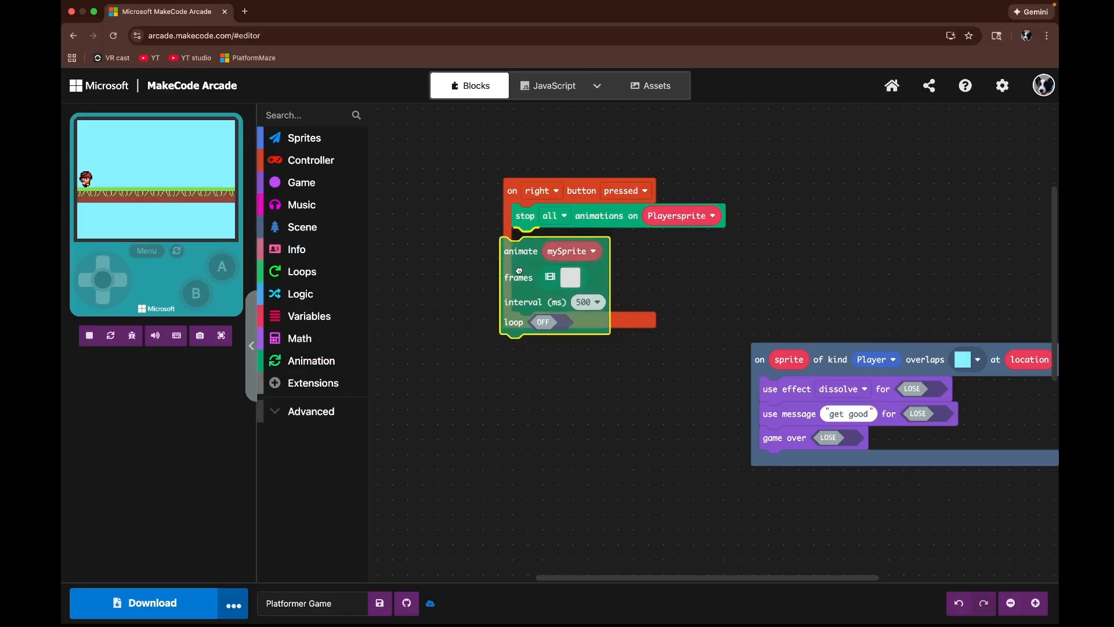
left_click(578, 243)
left_click(567, 293)
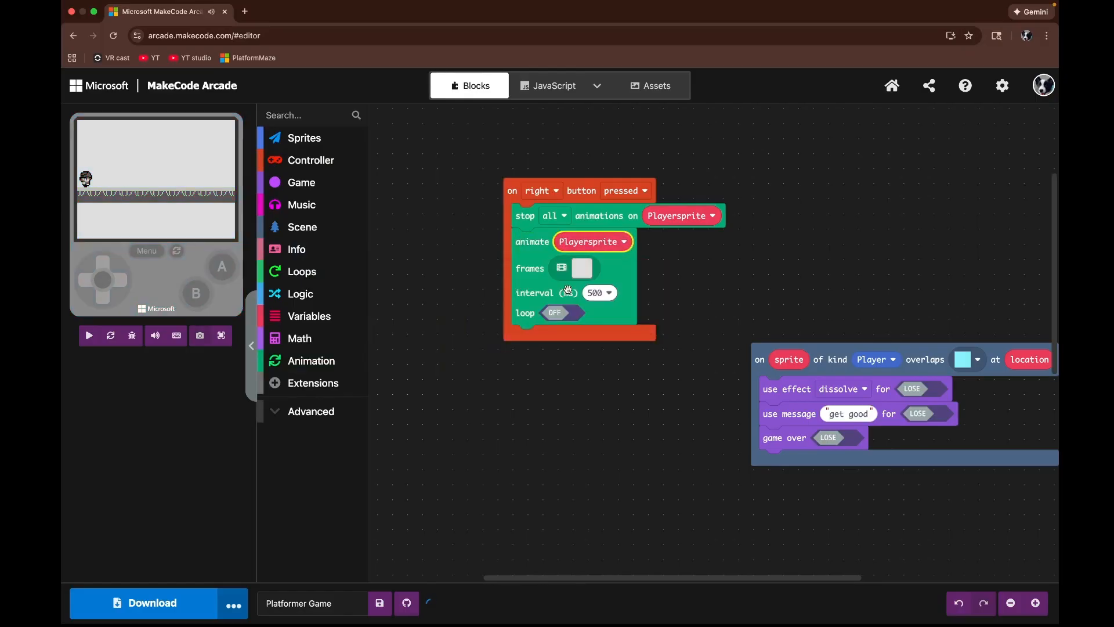
left_click(559, 317)
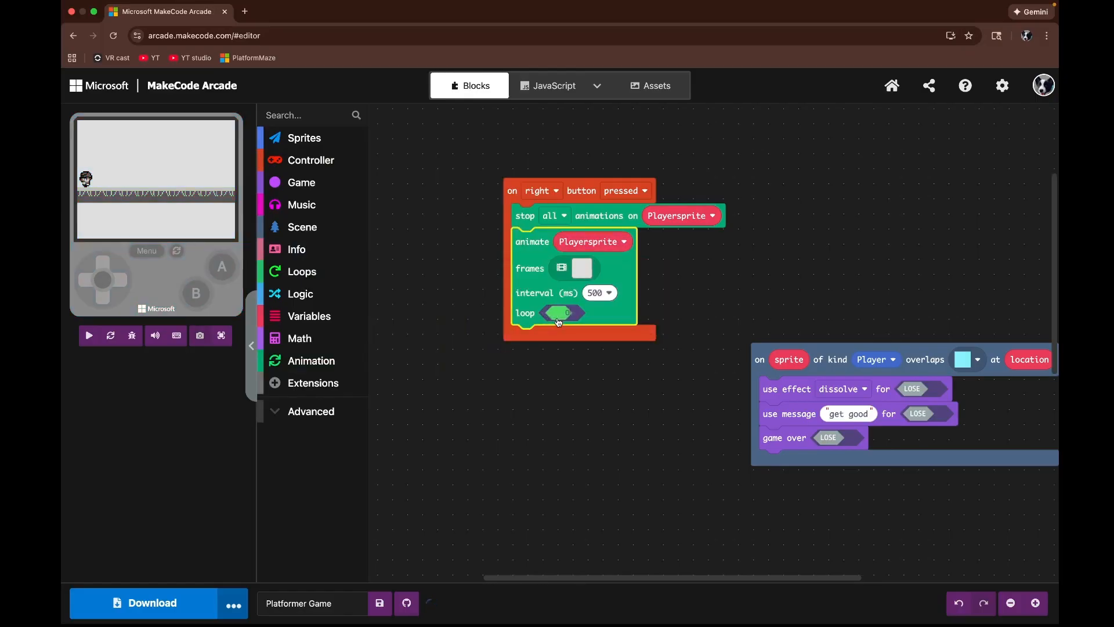
Step: Fill the animation frames with the red-cap character's walking animation from the Gallery
left_click(581, 268)
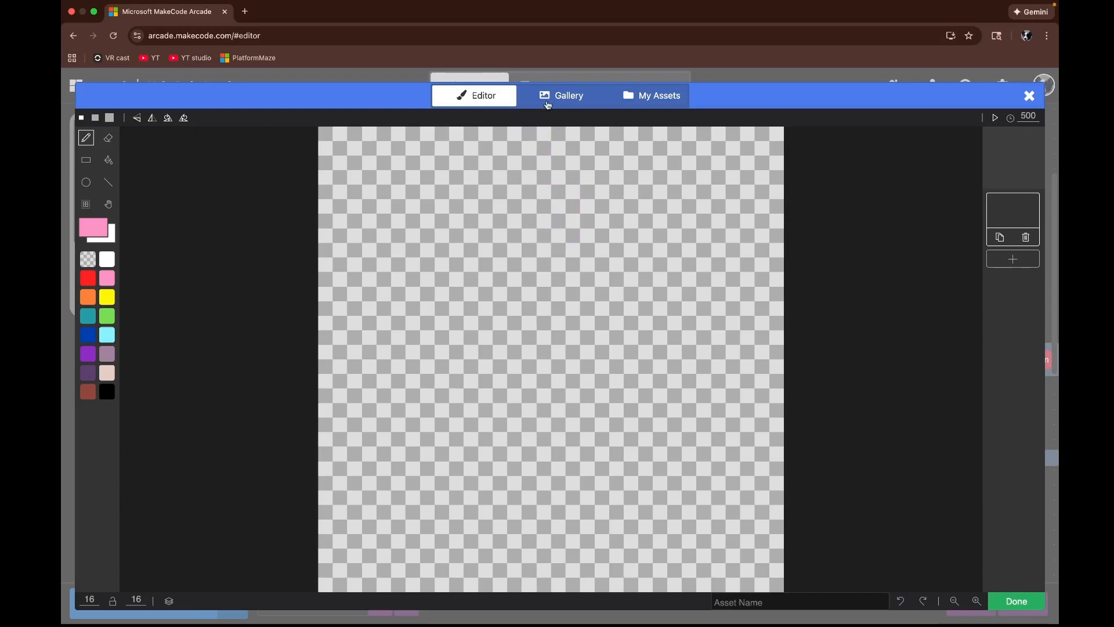
left_click(548, 102)
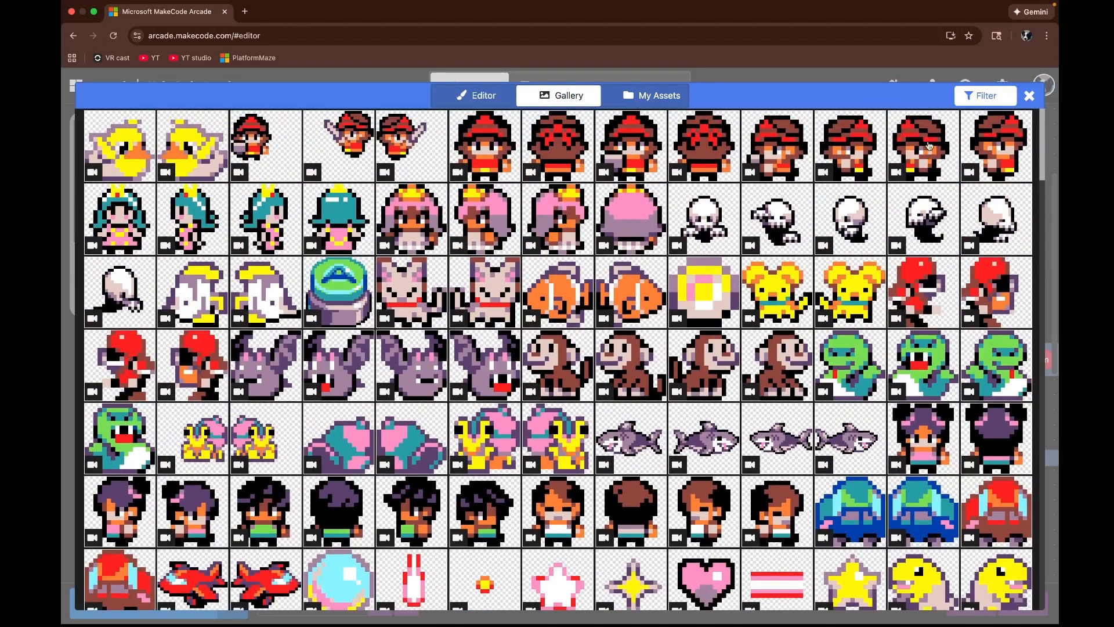
left_click(1010, 148)
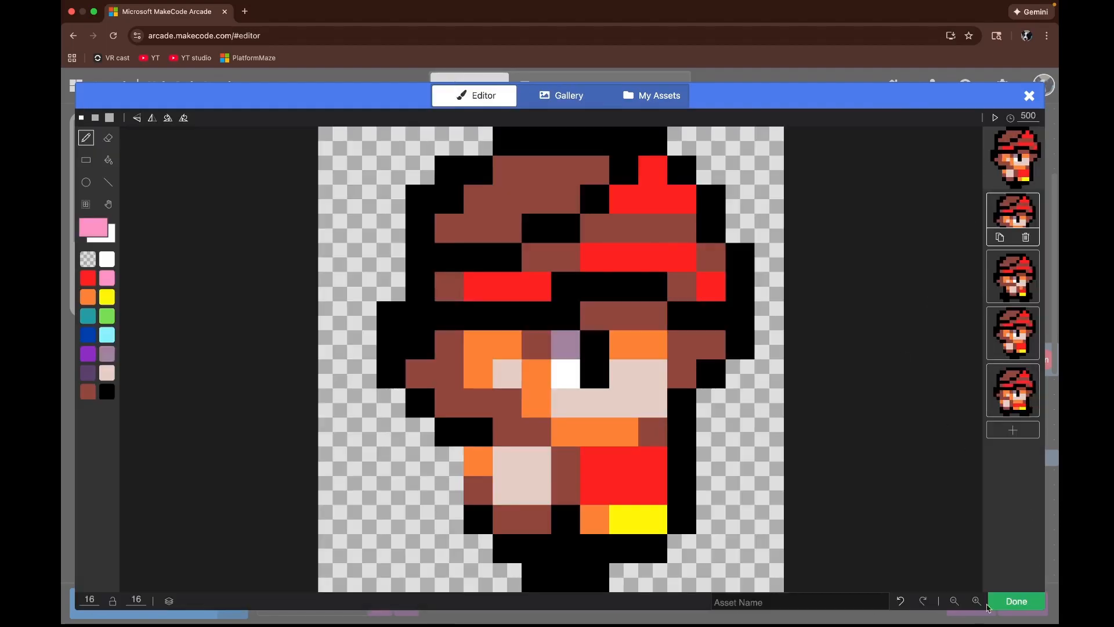
left_click(1026, 601)
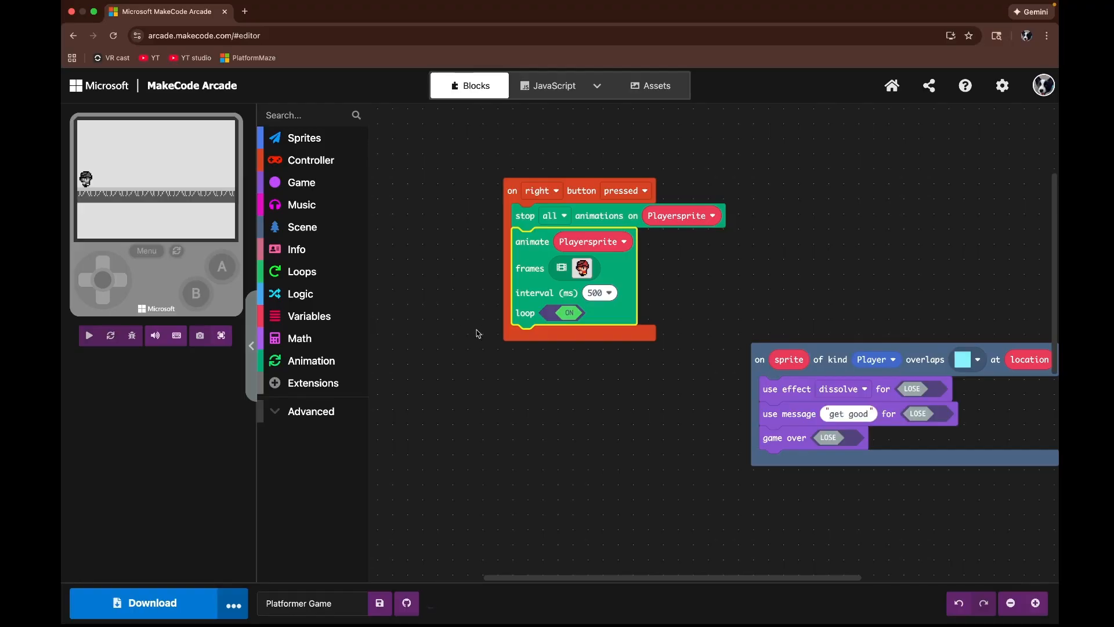
Step: Reopen the frames editor and name the animation asset playerwalkright
left_click(590, 279)
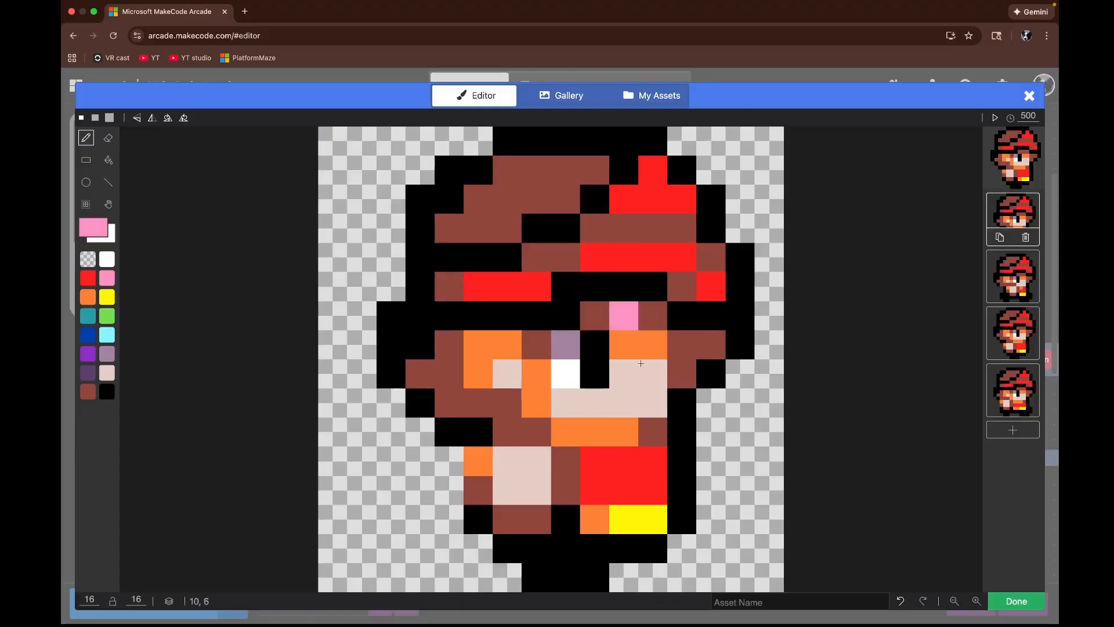
left_click(762, 600)
type("p")
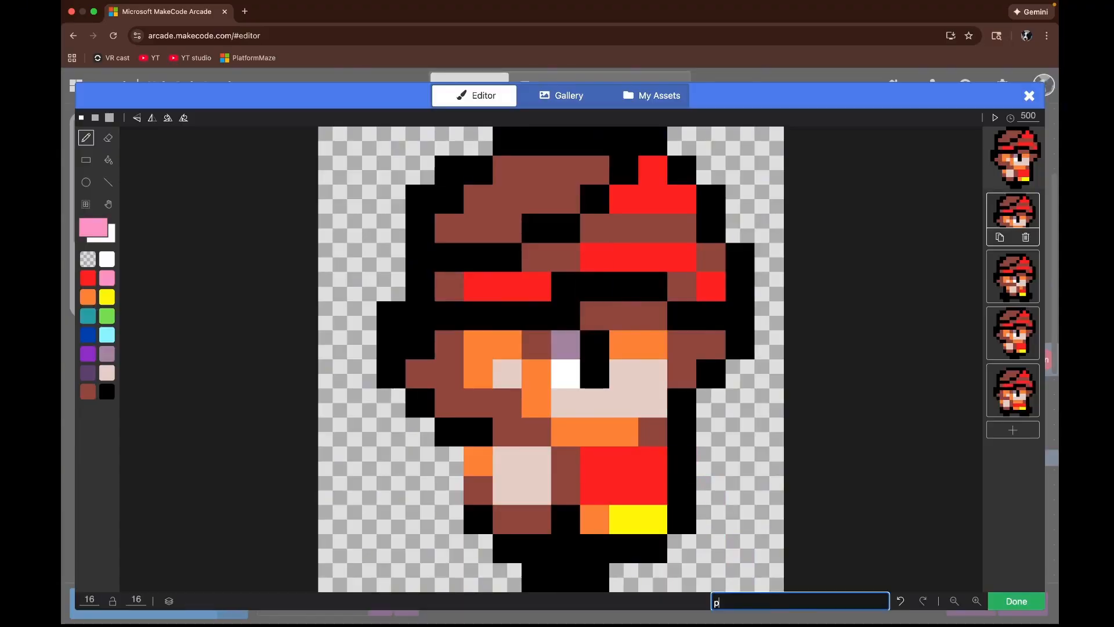
type("layer")
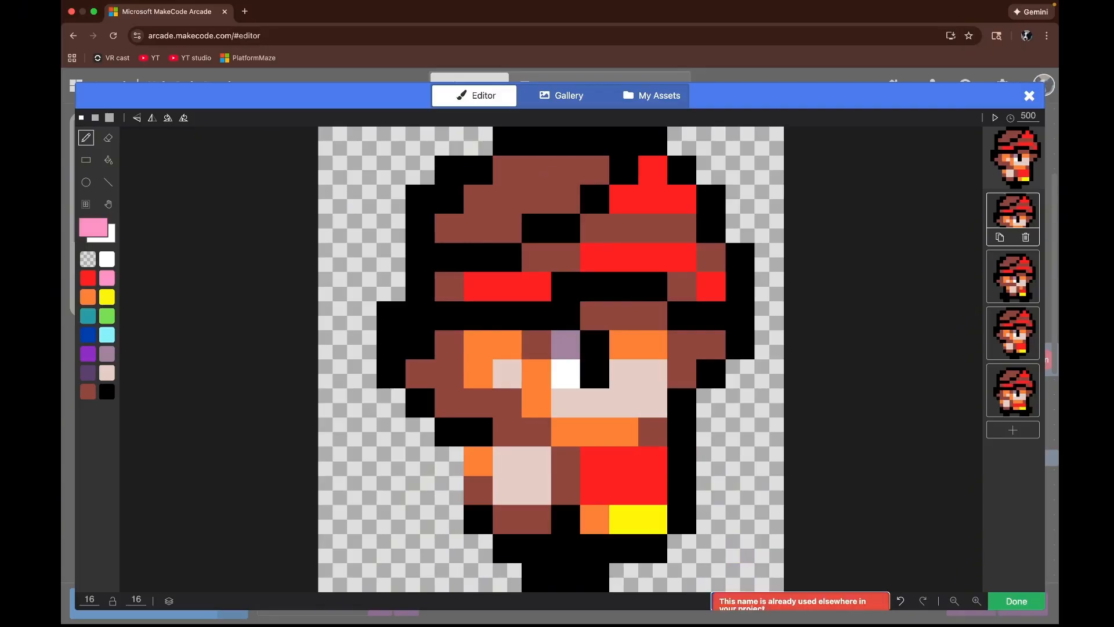
type("walkright")
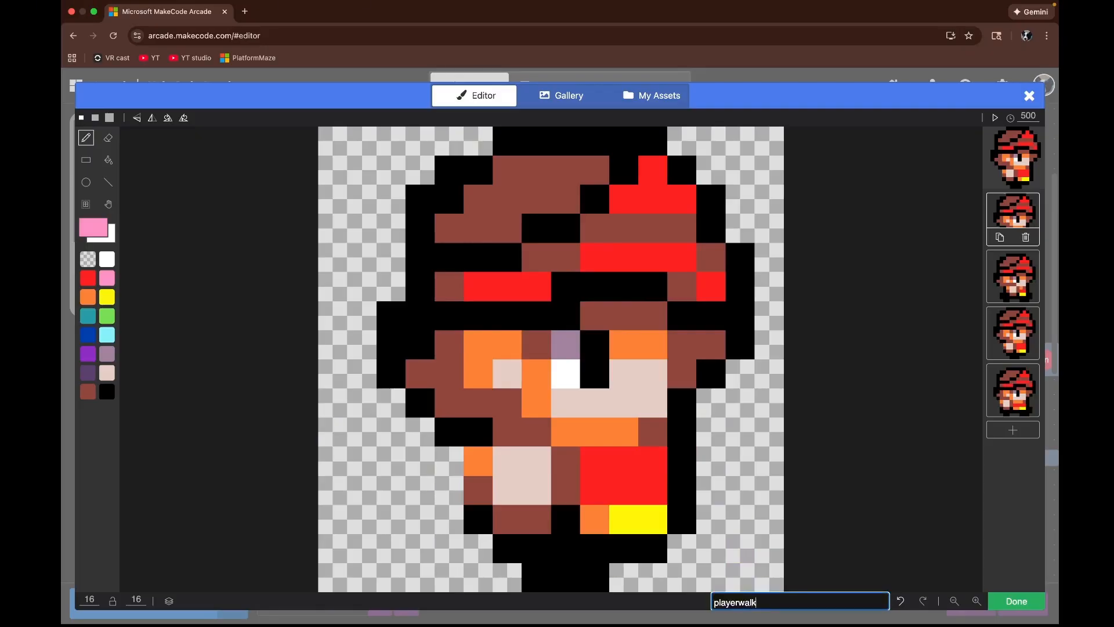
left_click(1004, 598)
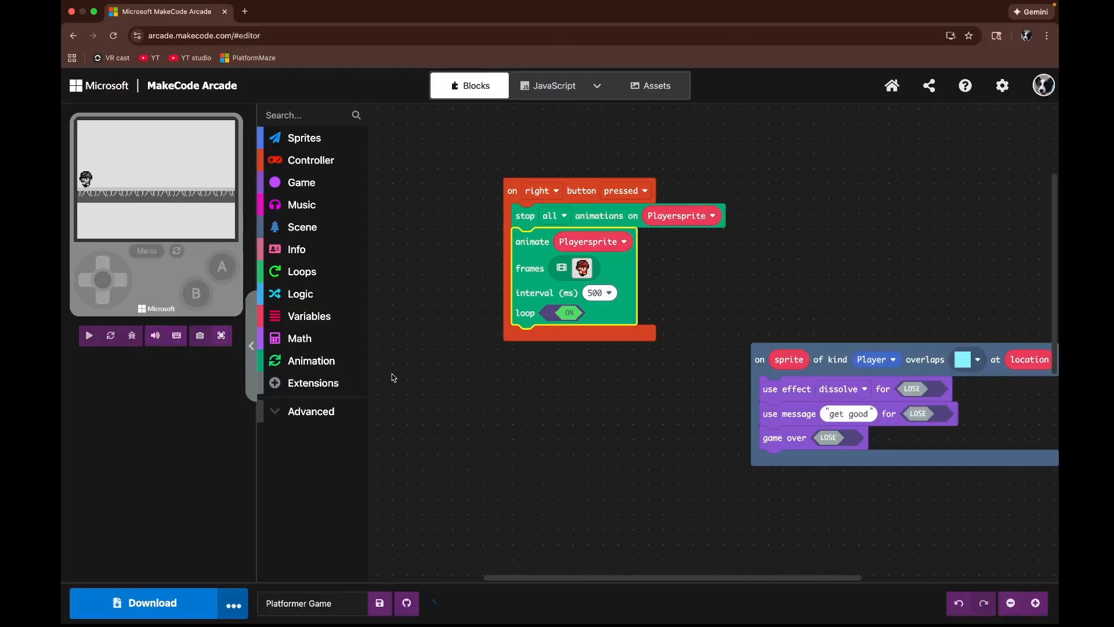
Step: Test the game in full screen, moving the player right to watch the walk animation
left_click(222, 337)
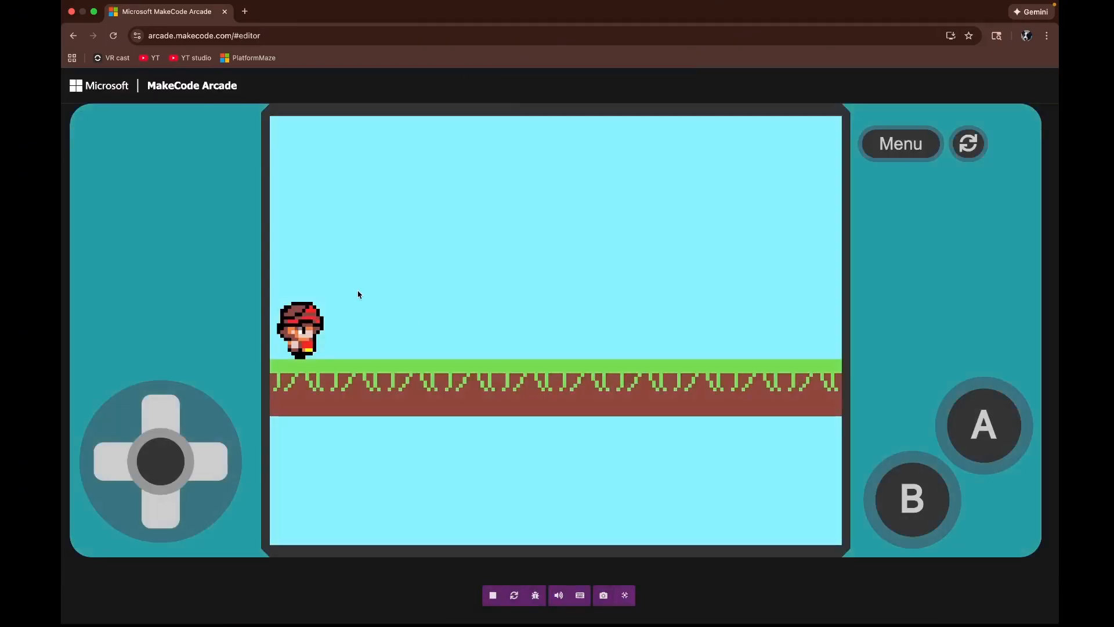
key("Right")
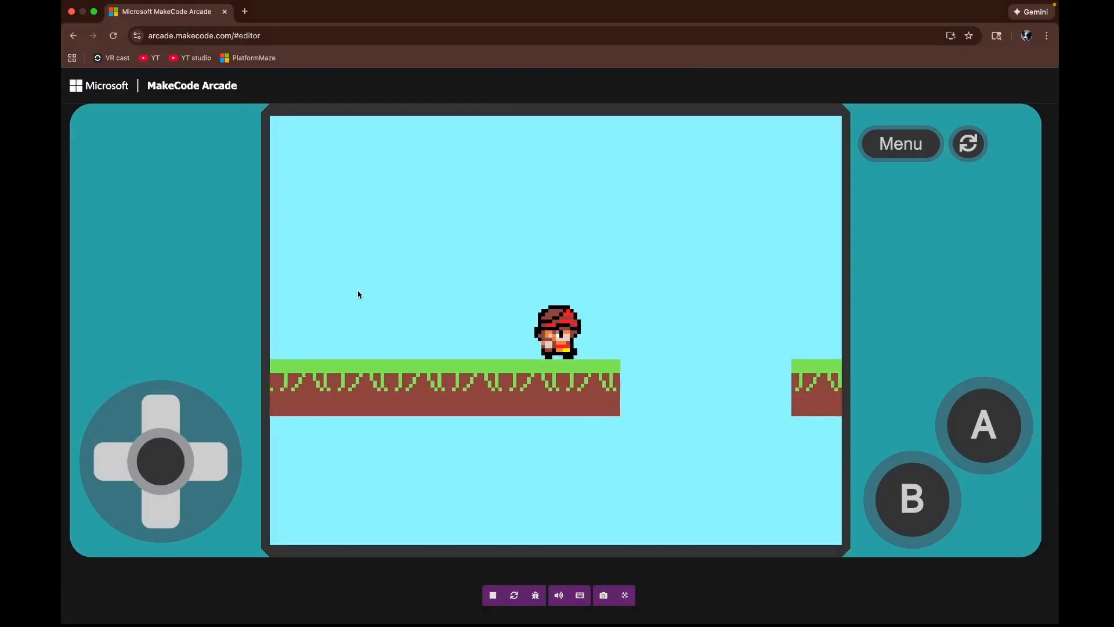
left_click(625, 593)
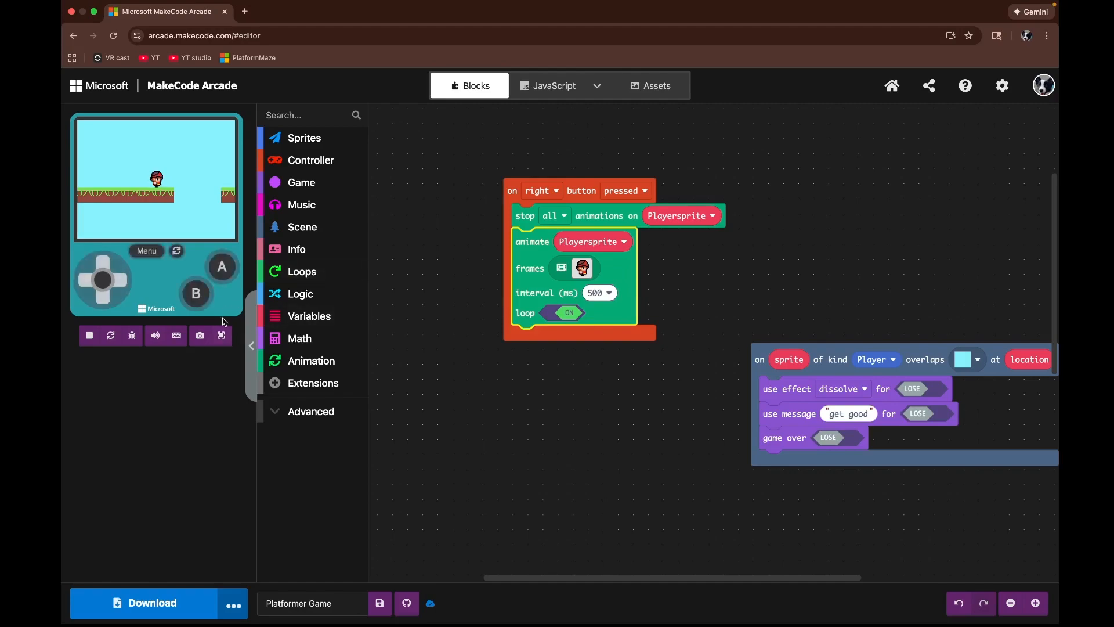
Step: Set the animation interval to 200 ms
left_click(604, 298)
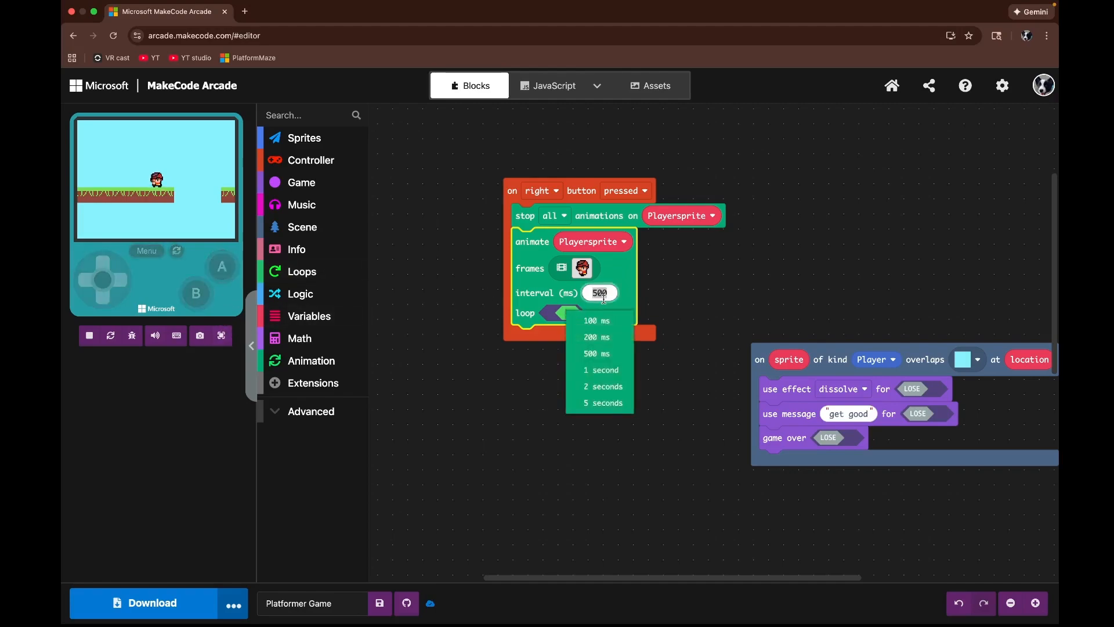
left_click(605, 337)
Step: Test the game again in full screen, moving left and right and jumping
left_click(221, 336)
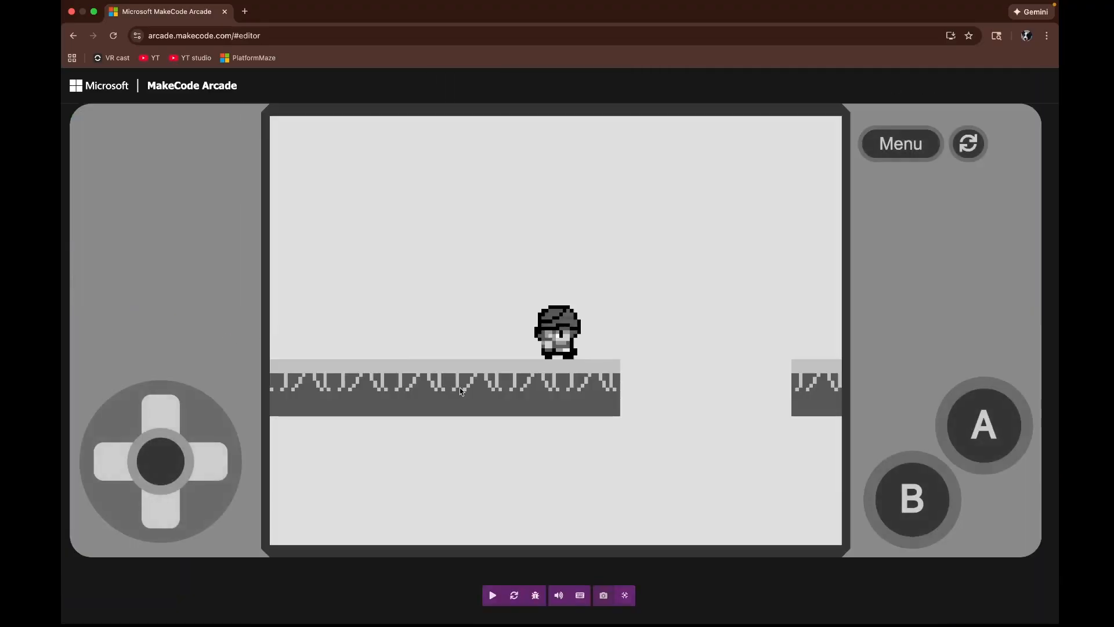
key("Right")
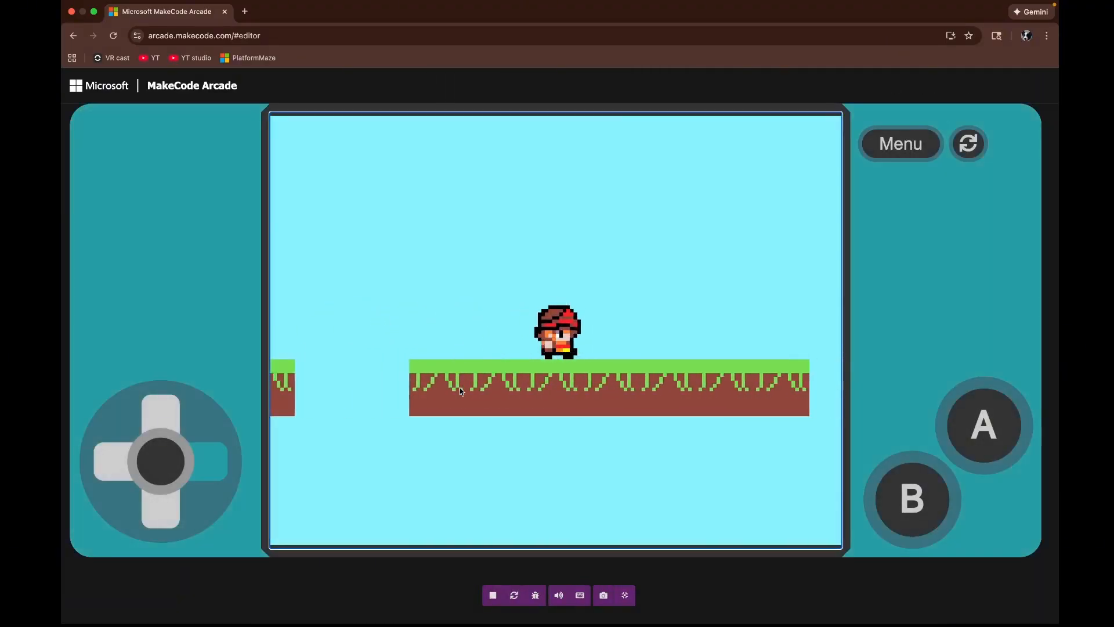
key("Left")
key("Right")
key("Left")
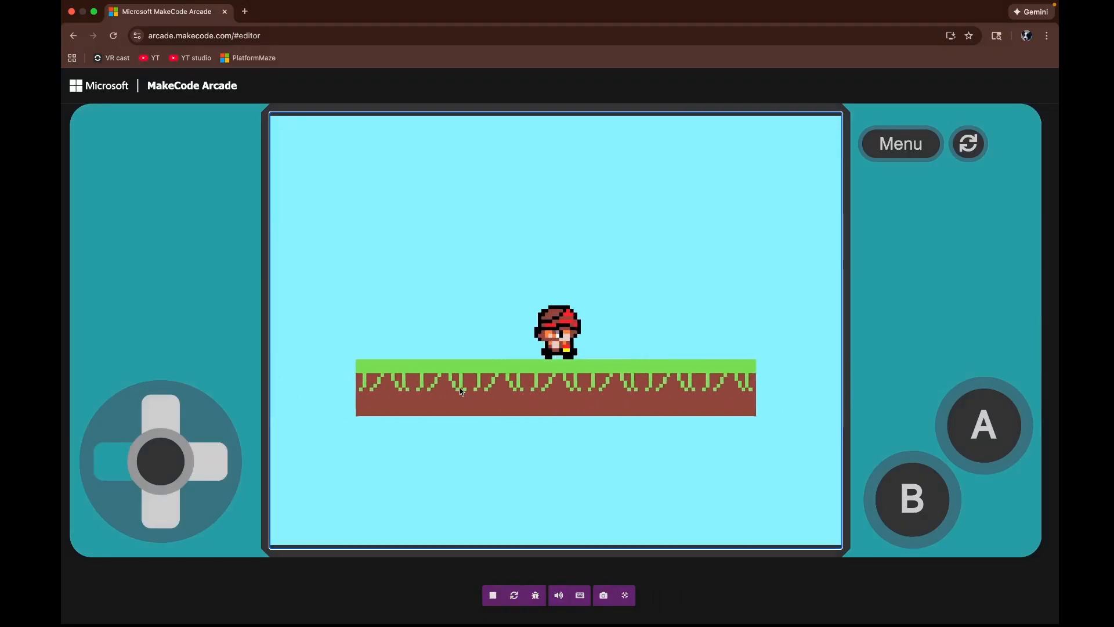
key("Right")
key("space")
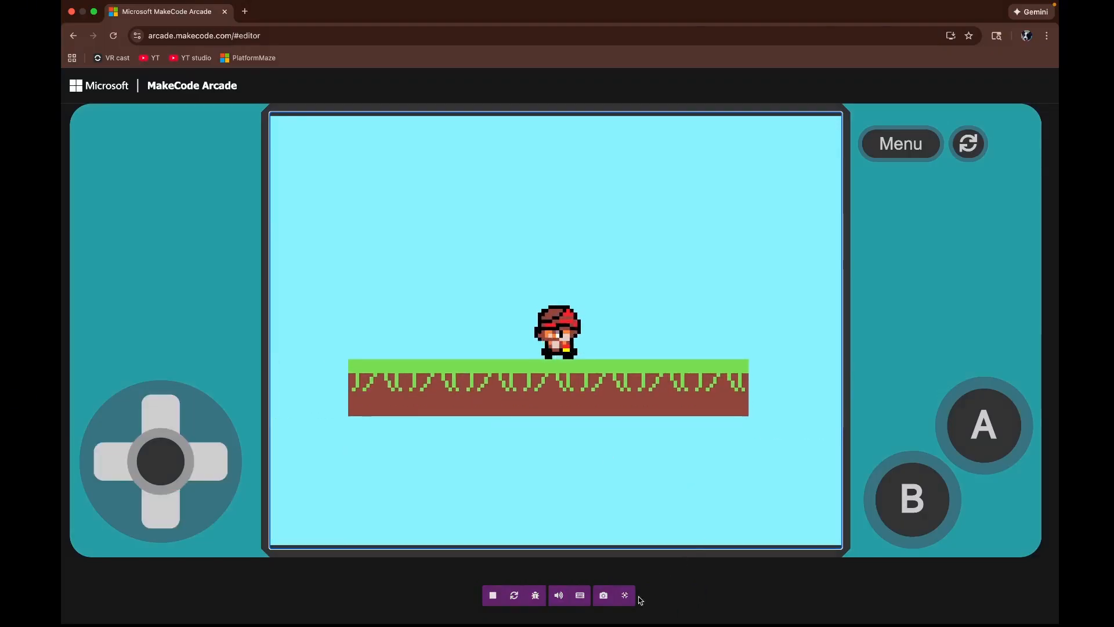
left_click(625, 597)
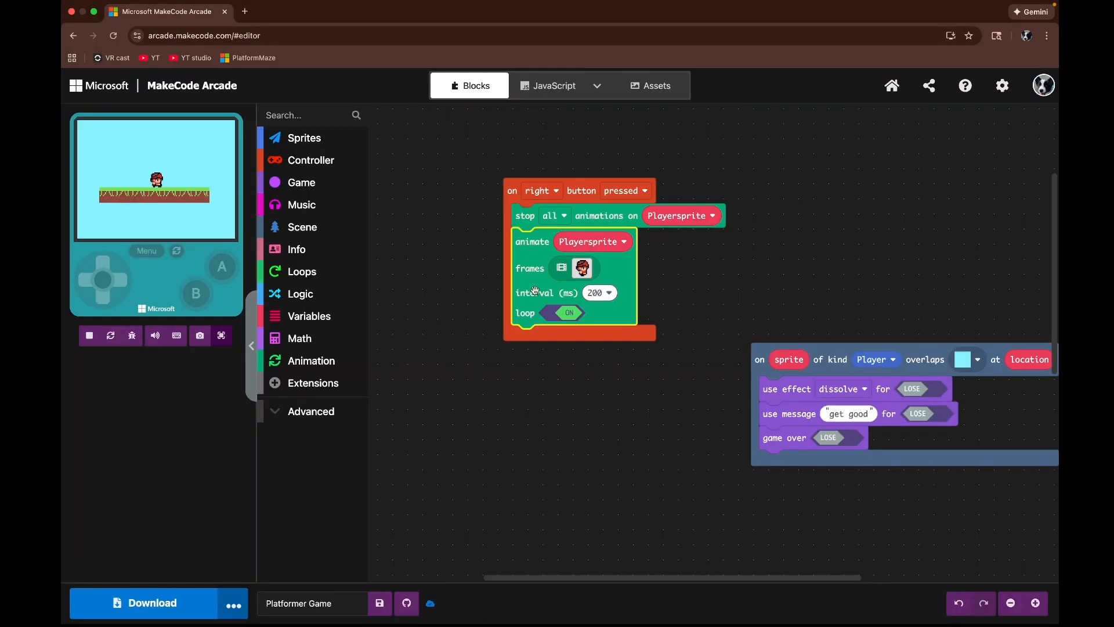
right_click(577, 335)
left_click(591, 349)
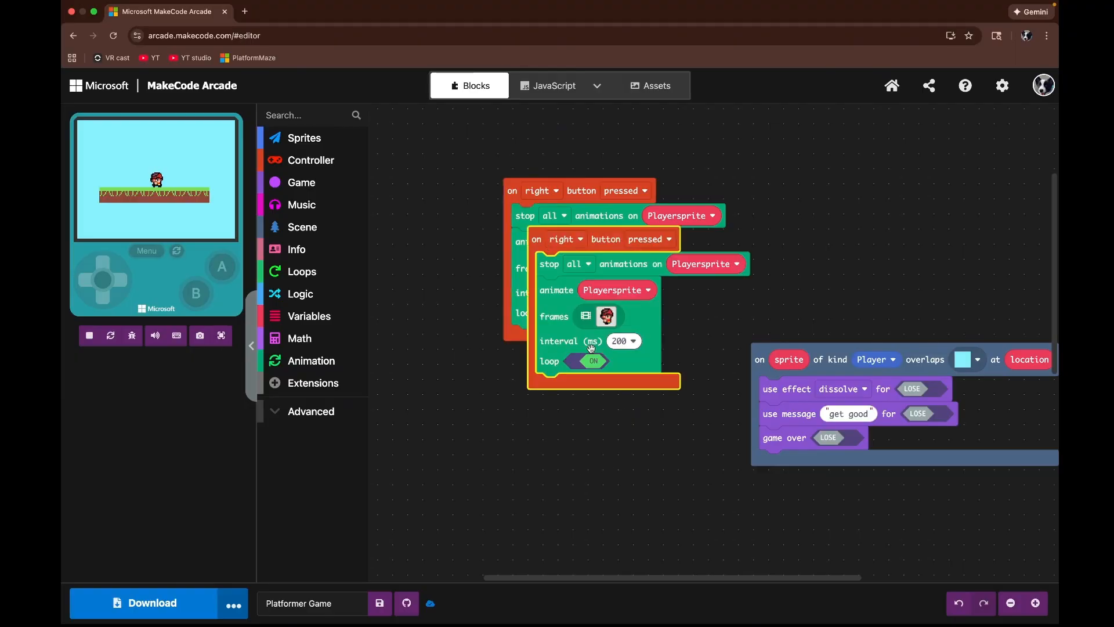
left_click_drag(572, 320, 291, 351)
left_click_drag(550, 283, 297, 262)
Step: Add another controller button event and set it to the right button released
left_click(295, 167)
left_click_drag(438, 244, 575, 410)
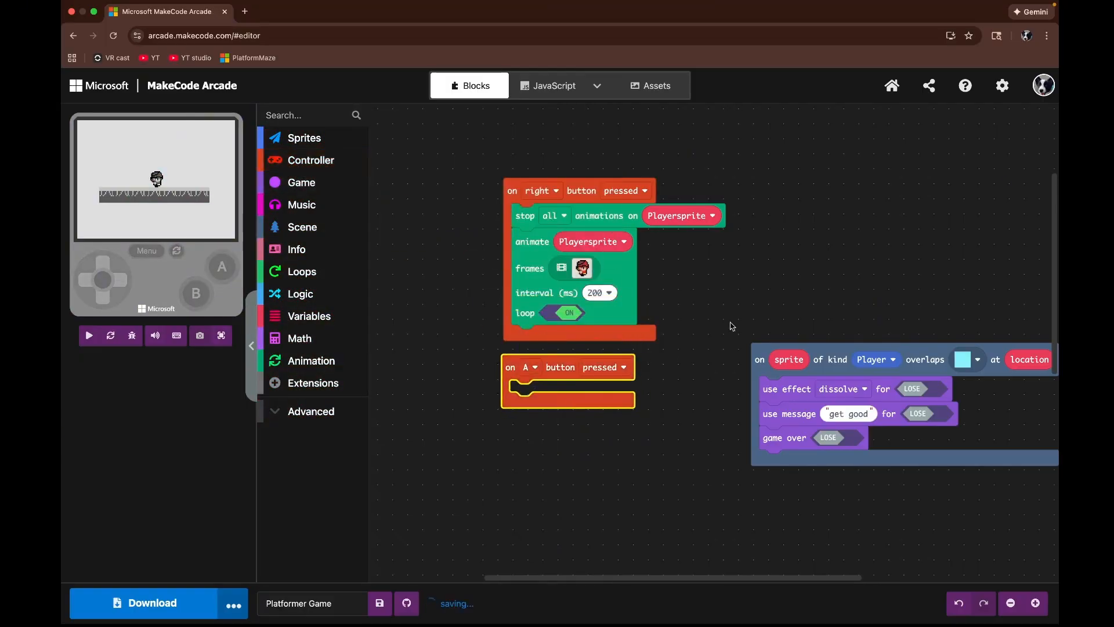
left_click_drag(729, 323, 835, 279)
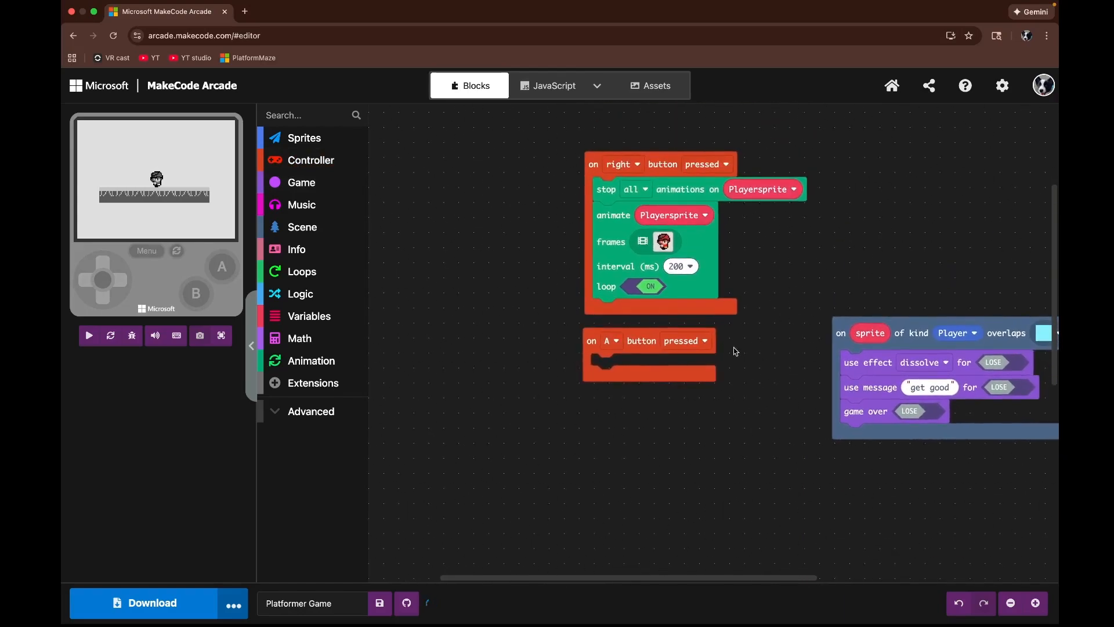
left_click(611, 341)
left_click(624, 432)
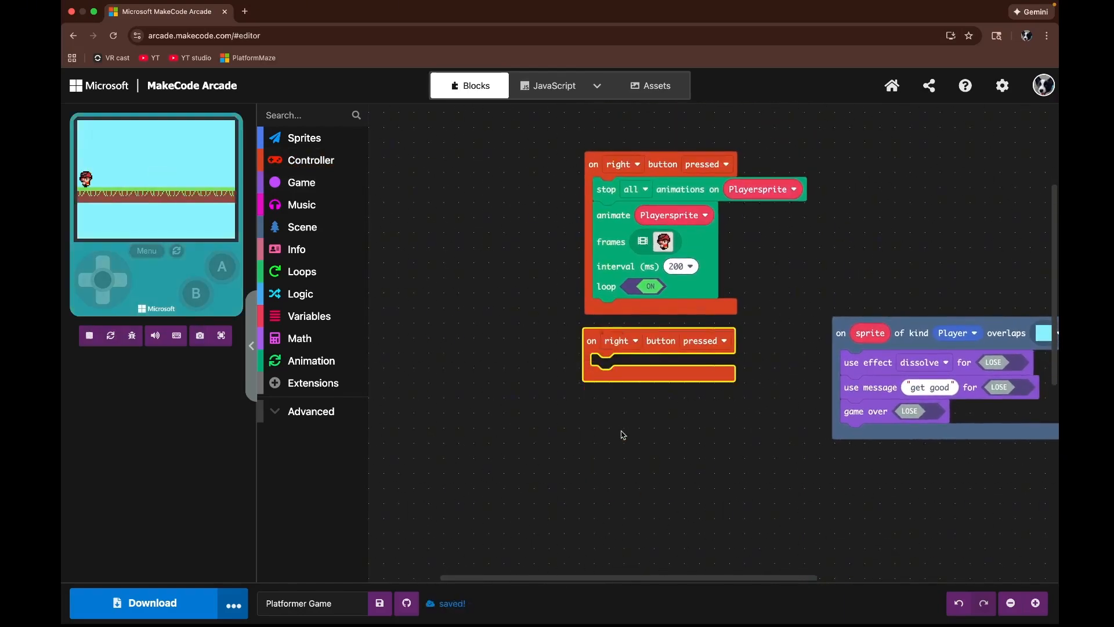
left_click(694, 346)
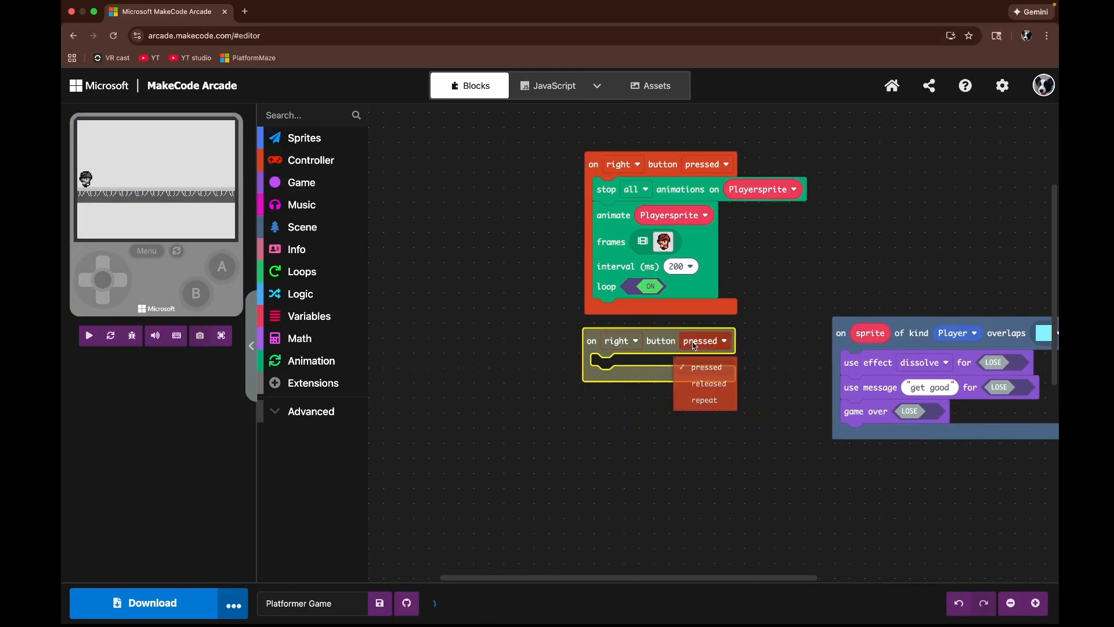
left_click(697, 388)
left_click_drag(673, 373, 679, 368)
Step: Add a stop all animations block to the right button released event and target Playersprite
left_click(295, 362)
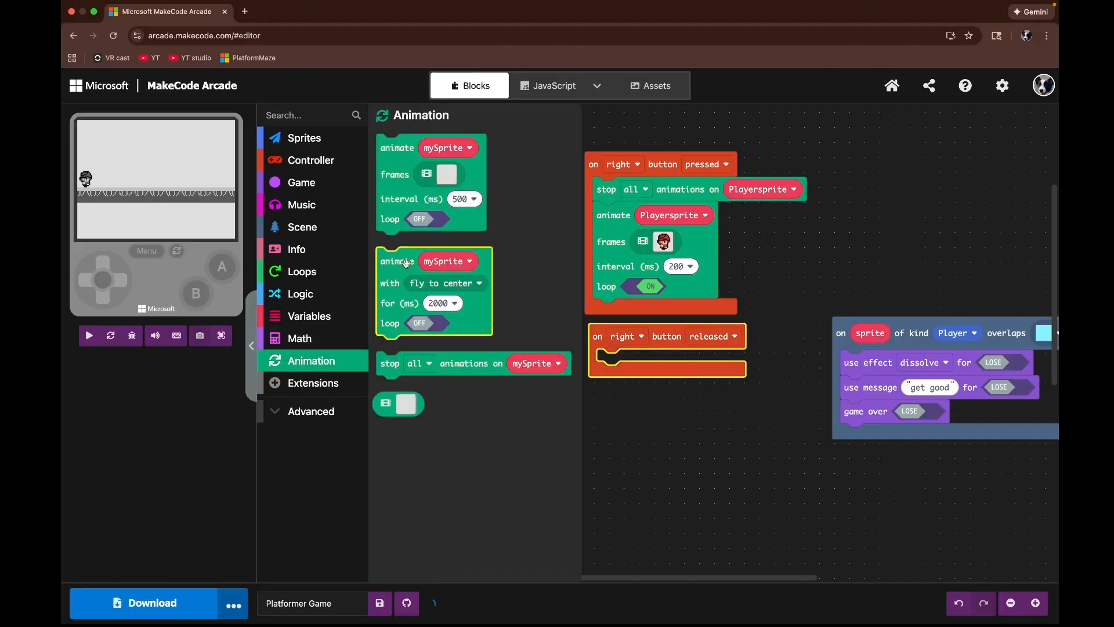
left_click(445, 365)
left_click_drag(445, 366, 667, 364)
left_click(741, 363)
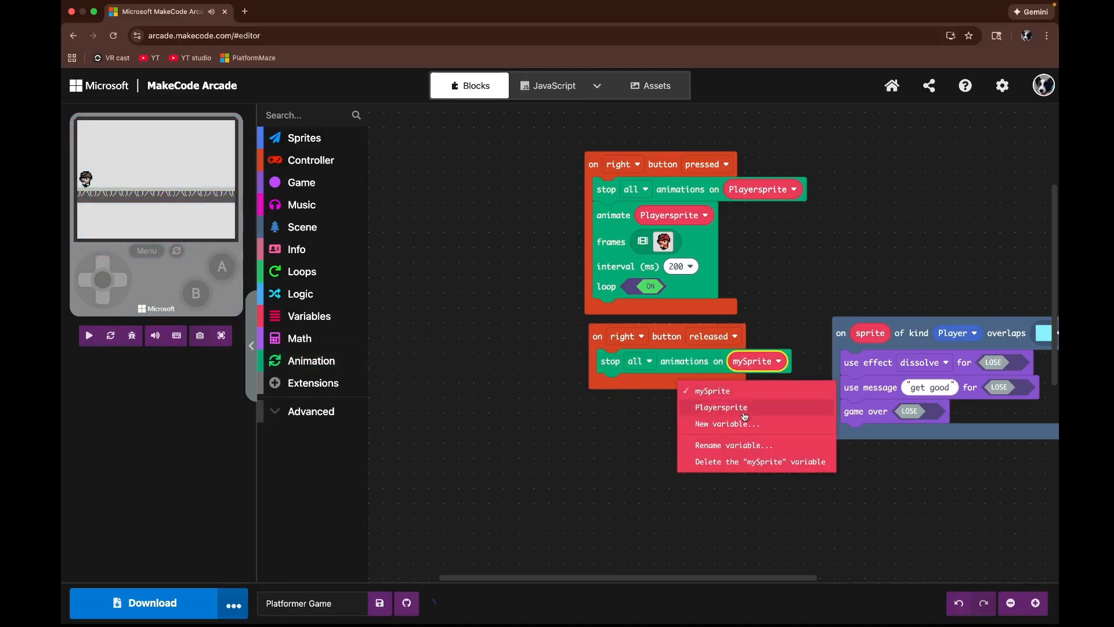
left_click(741, 408)
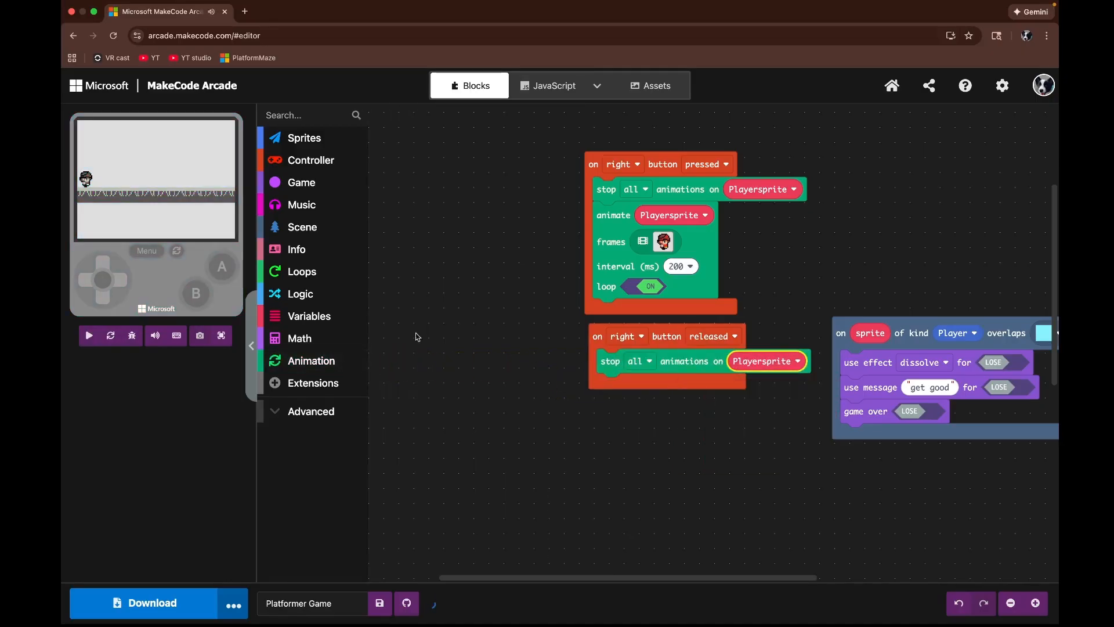
Step: Add an animate block below it and set its sprite to Playersprite
left_click(308, 361)
left_click(395, 208)
left_click_drag(395, 208, 660, 405)
left_click(668, 387)
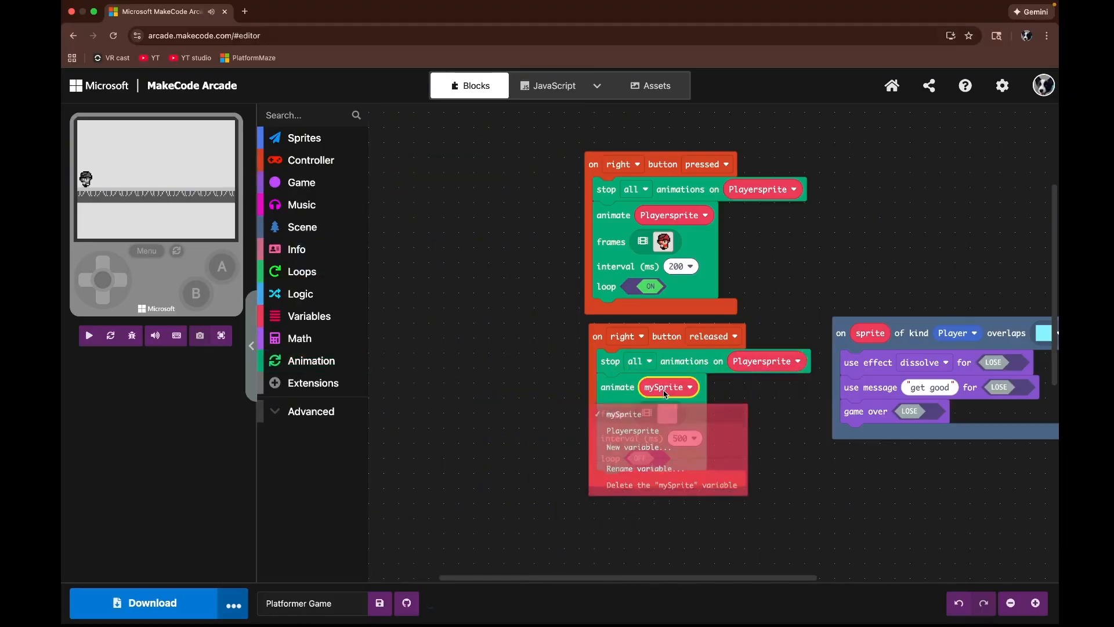
left_click(644, 431)
Step: Load a red-cap character animation from the gallery into the frames and delete extra frames down to one
left_click(665, 416)
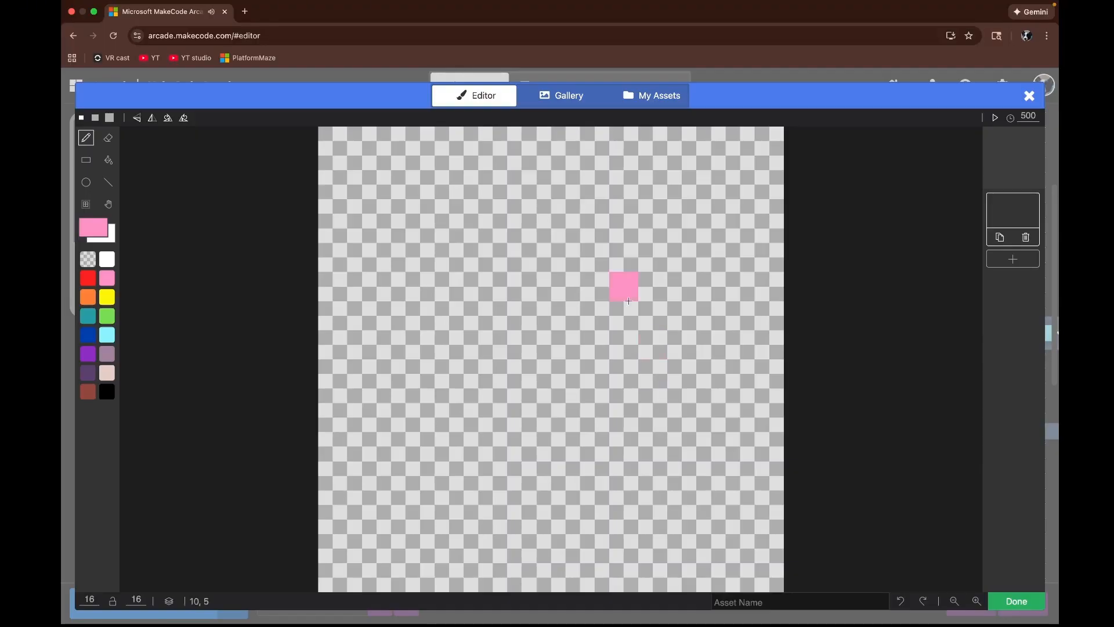
left_click(542, 96)
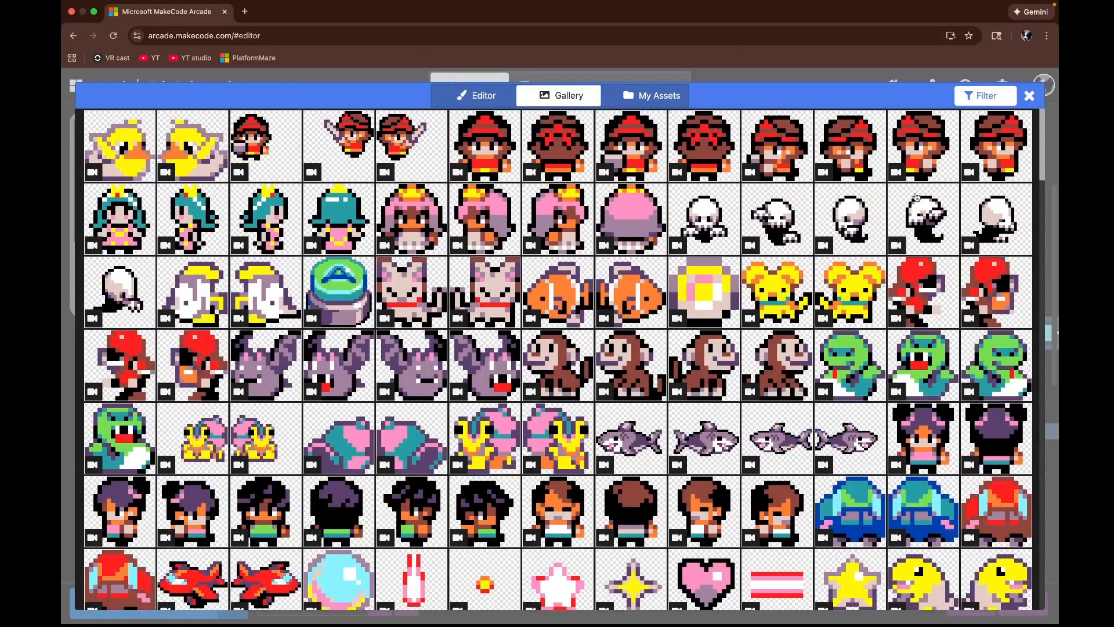
left_click(1002, 160)
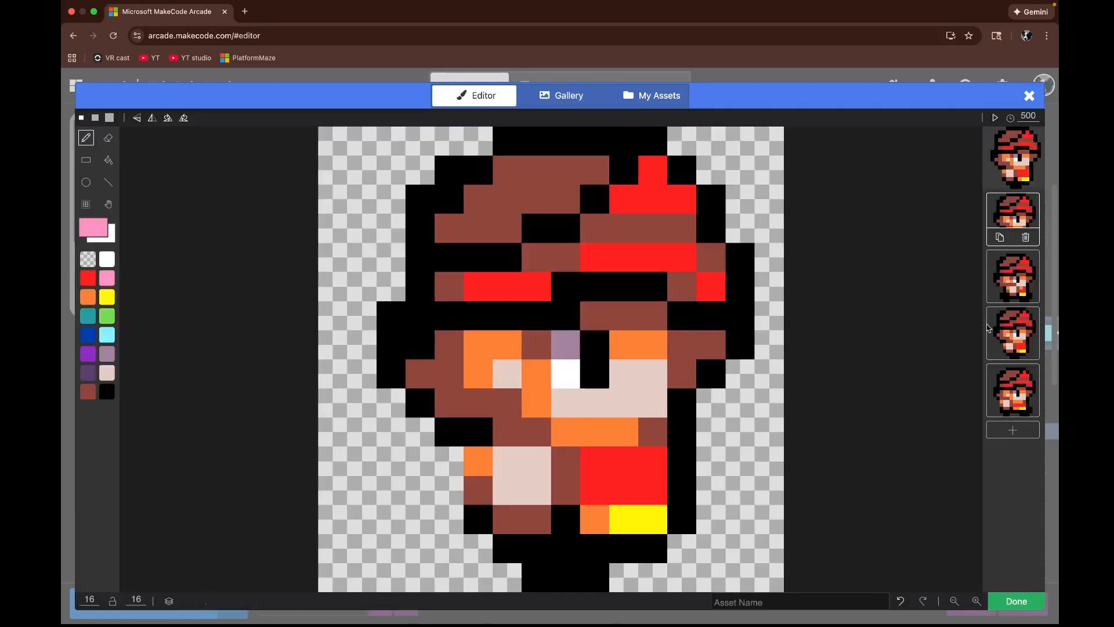
left_click(1031, 243)
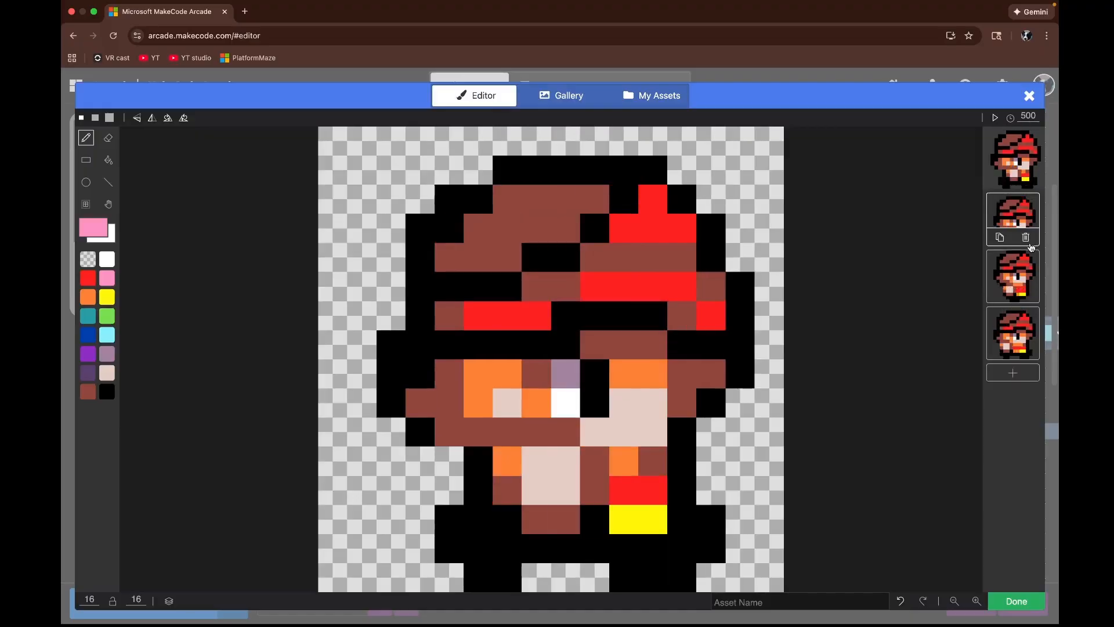
left_click(1031, 243)
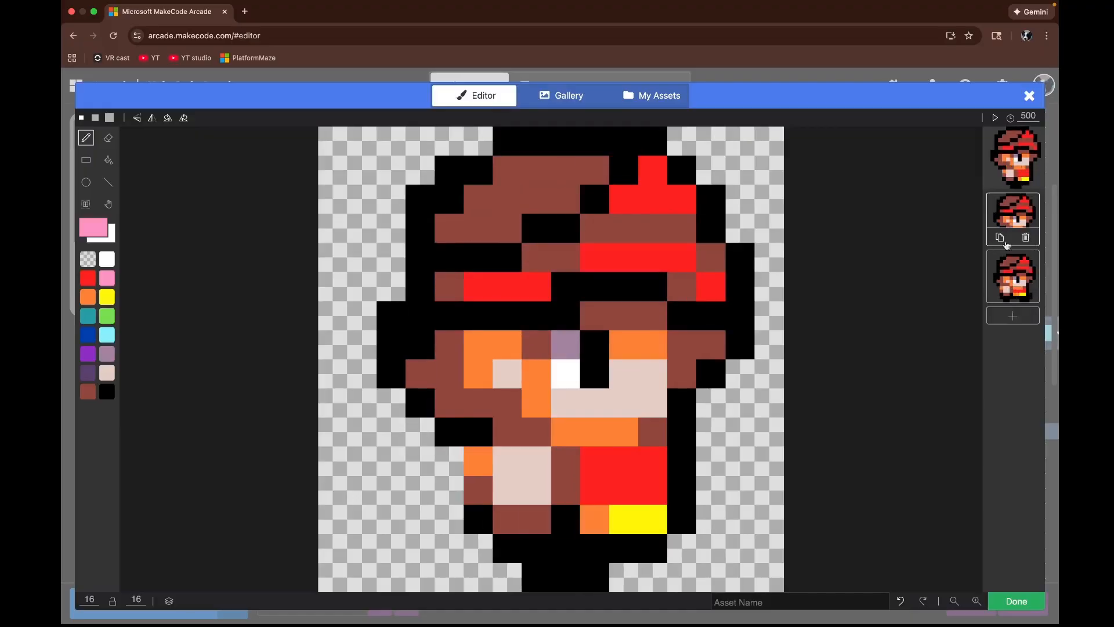
left_click(1009, 281)
left_click(1028, 295)
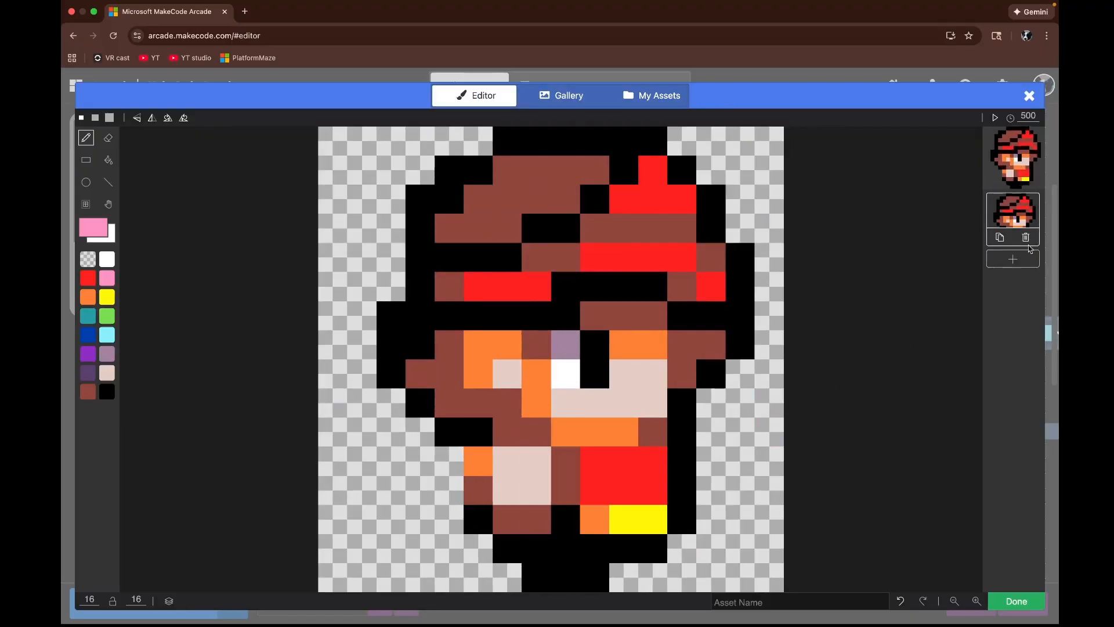
Step: Name the animation asset playeridle and finish editing
left_click(821, 599)
type("playeridleright")
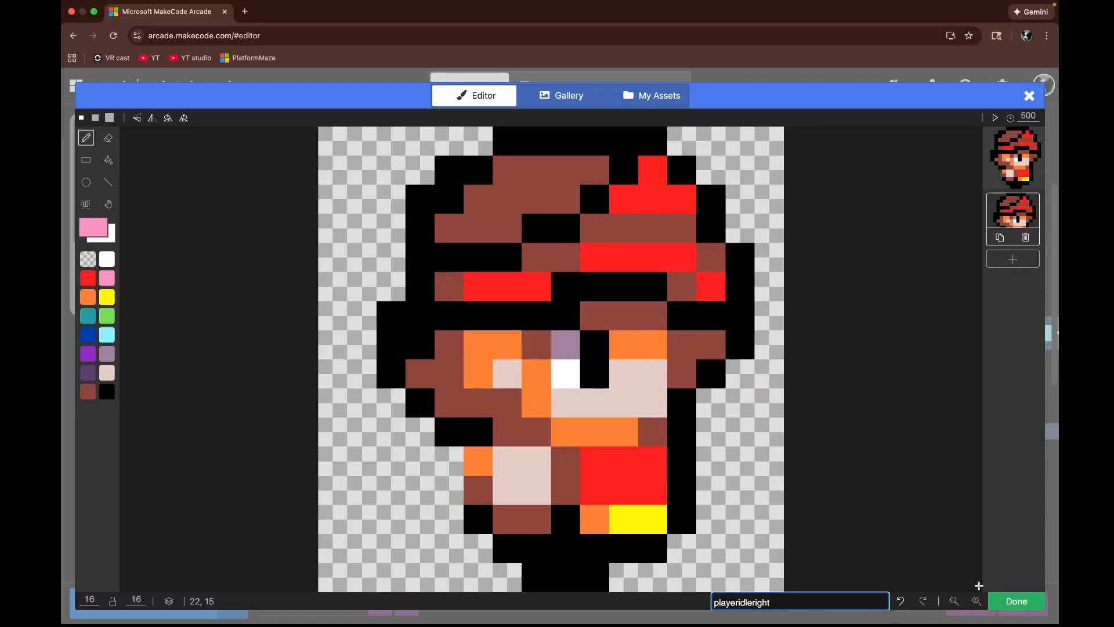
left_click(1004, 600)
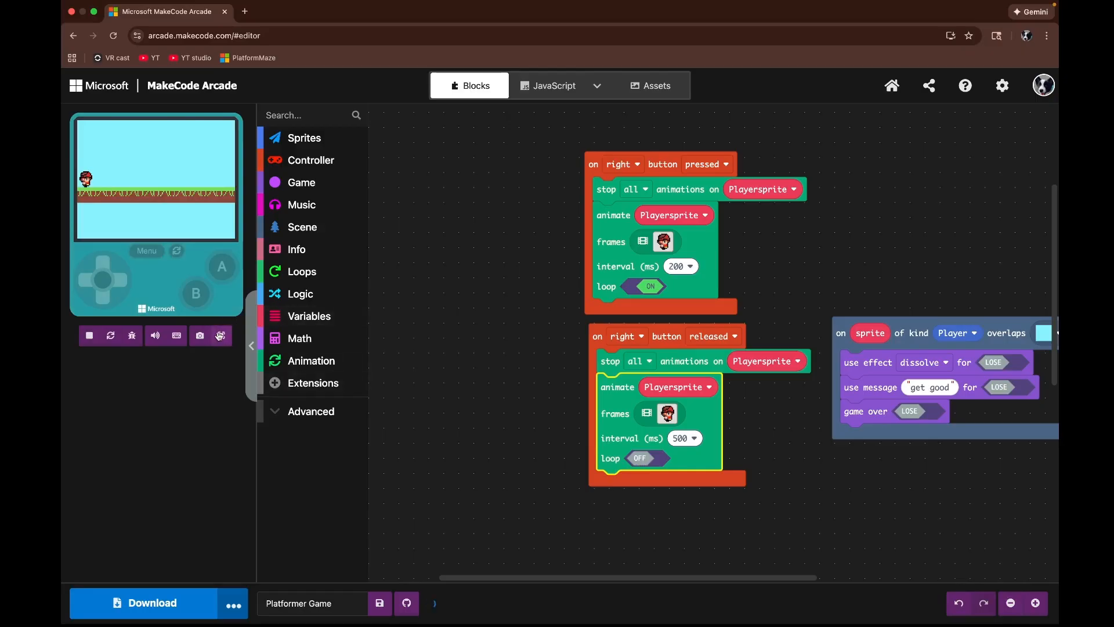
Step: Test the game in full screen, moving the player right to check the idle animation on release
left_click(220, 335)
key("Right")
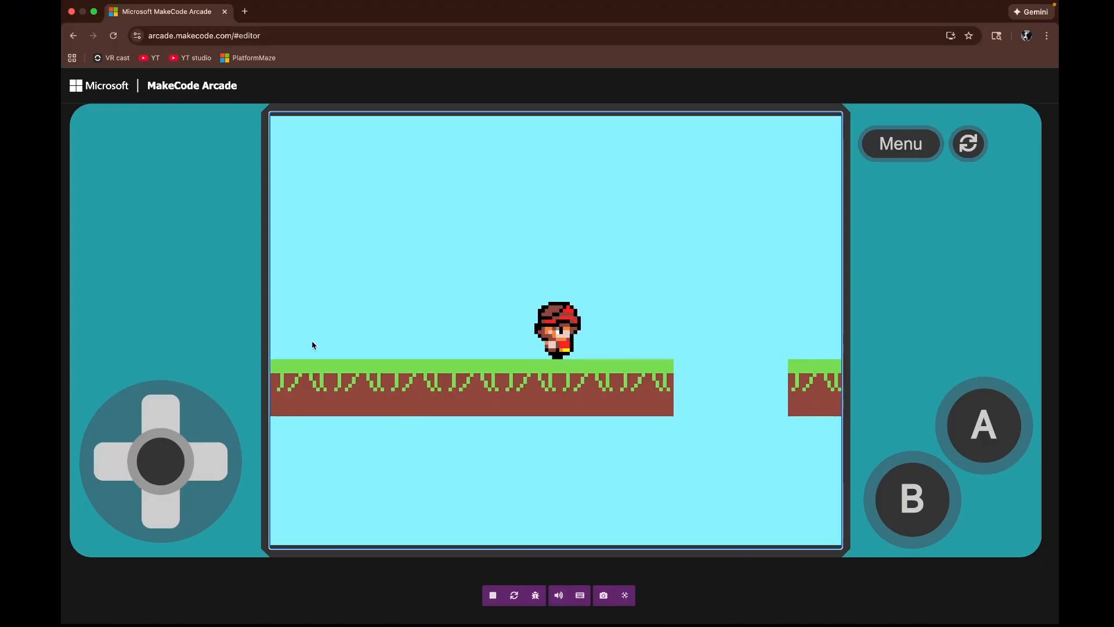
key("Right")
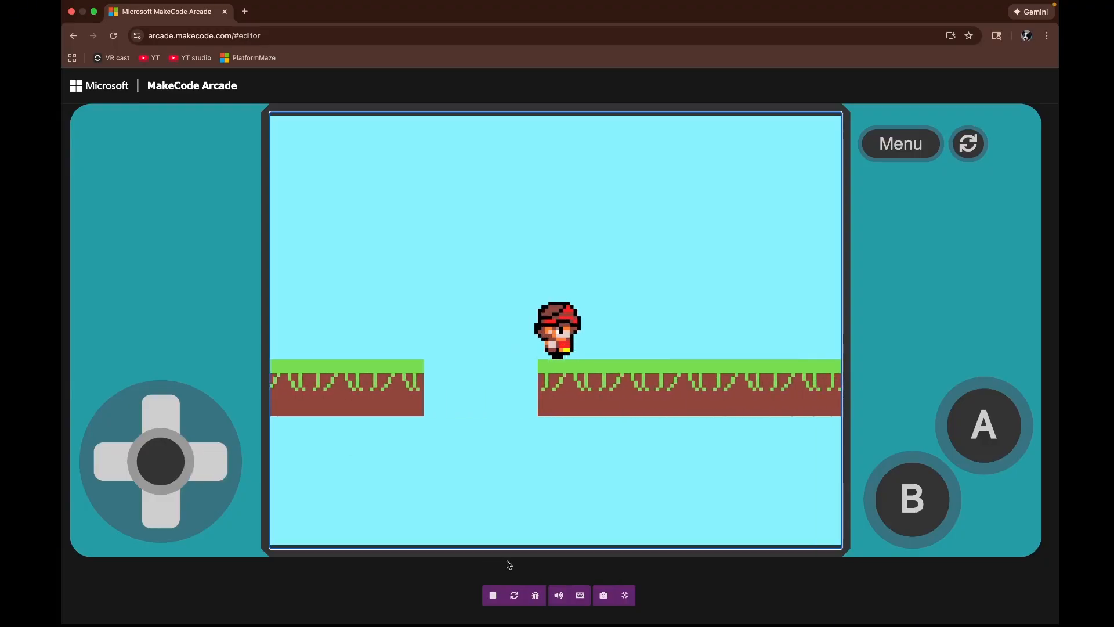
left_click(625, 596)
Step: Add a new controller button event and set it to the left button pressed
left_click_drag(540, 476, 687, 493)
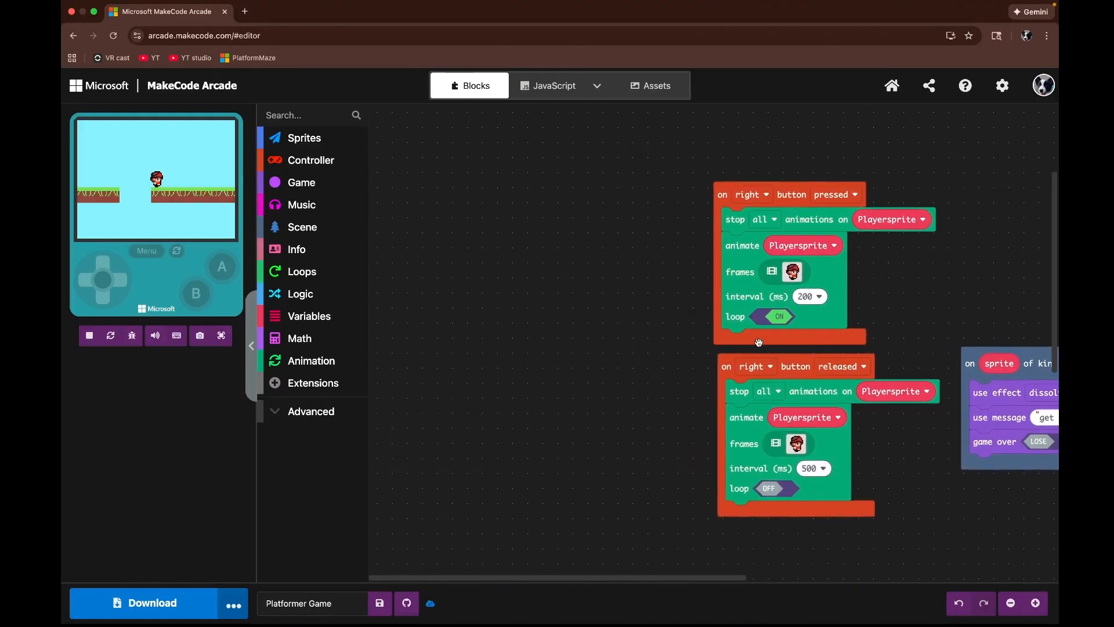
left_click(274, 170)
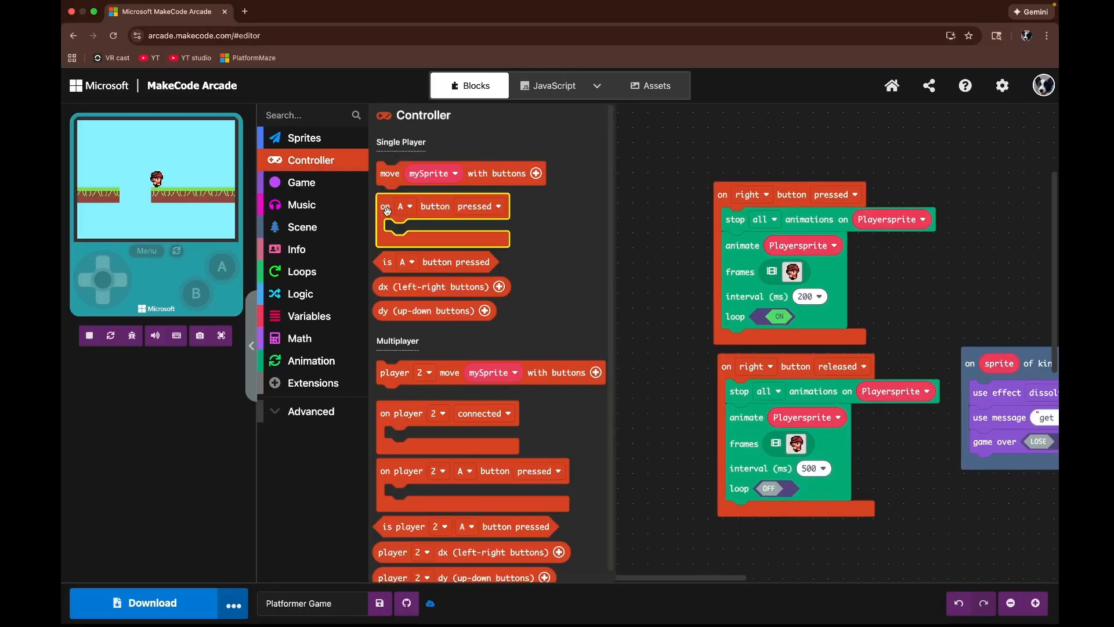
left_click_drag(385, 209, 472, 209)
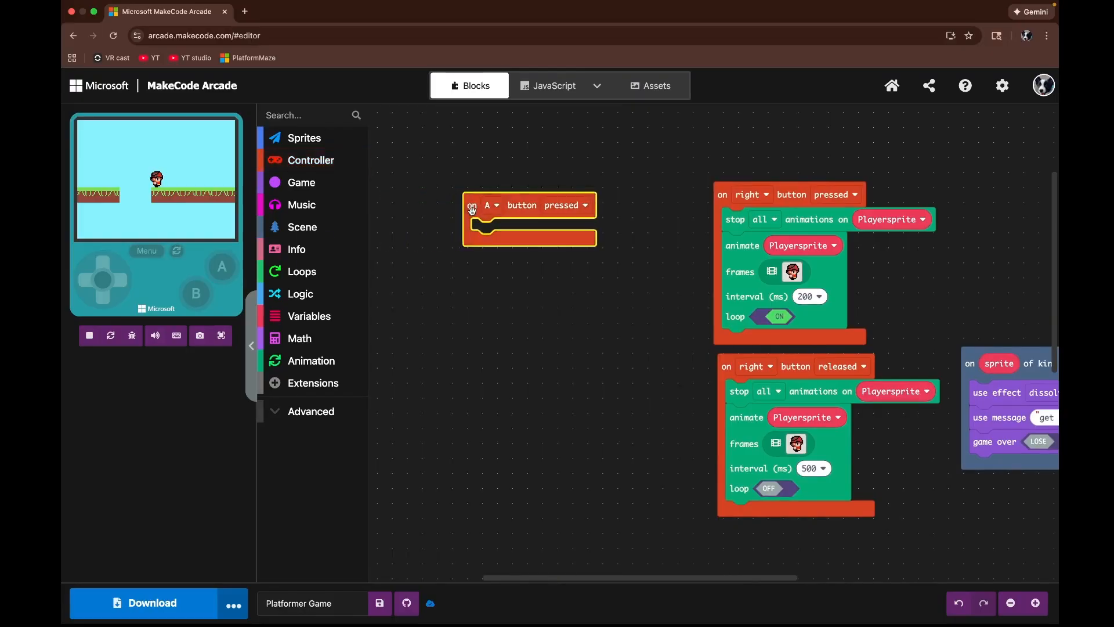
left_click(501, 204)
left_click(492, 266)
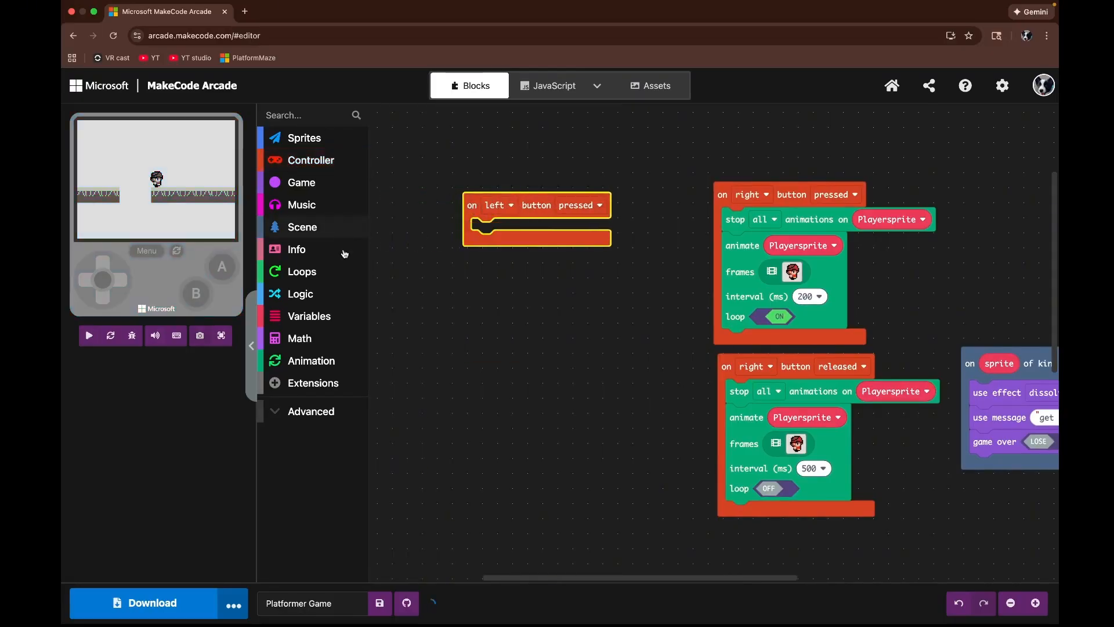
Step: Add a stop all animations block to the left button pressed event and target Playersprite
left_click(312, 360)
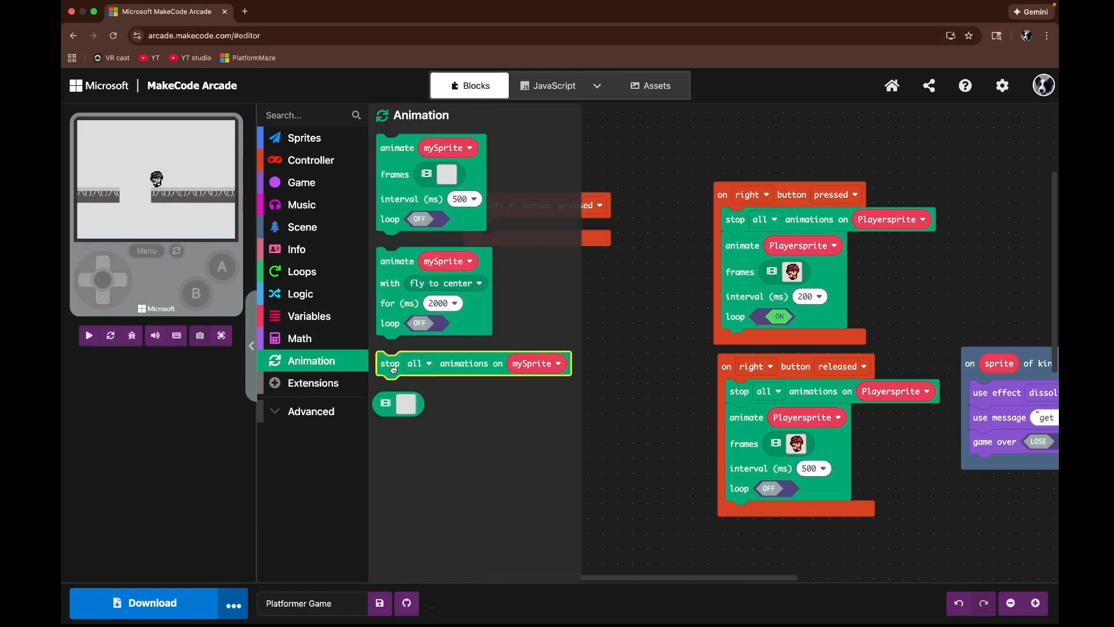
left_click_drag(393, 369, 496, 235)
left_click(629, 229)
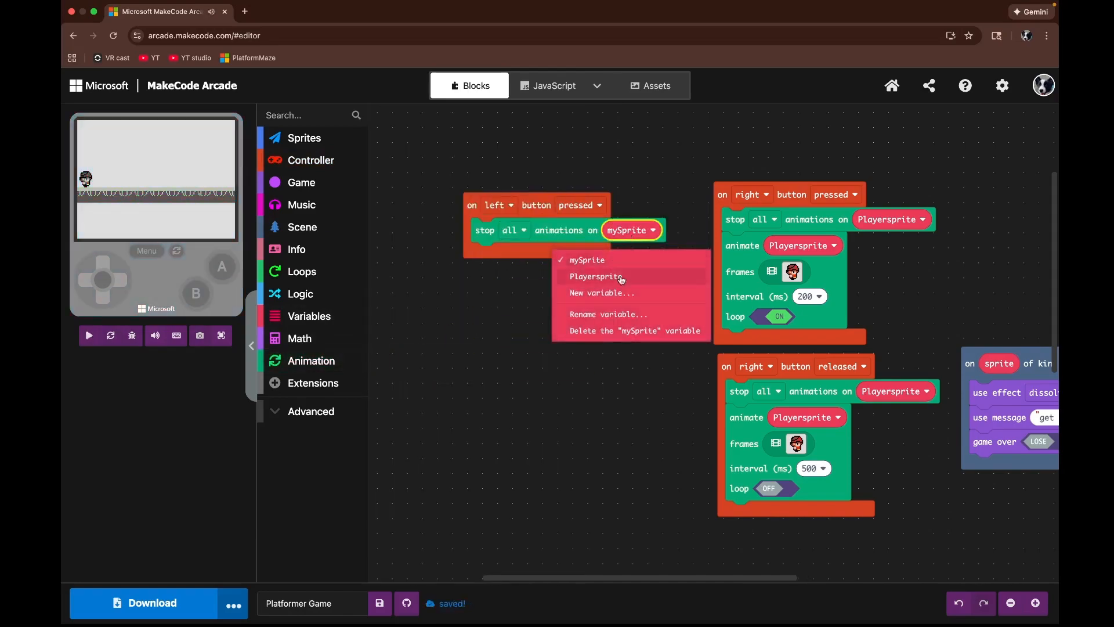
left_click(621, 278)
Step: Add an animate block below it and set its sprite to Playersprite
left_click(308, 361)
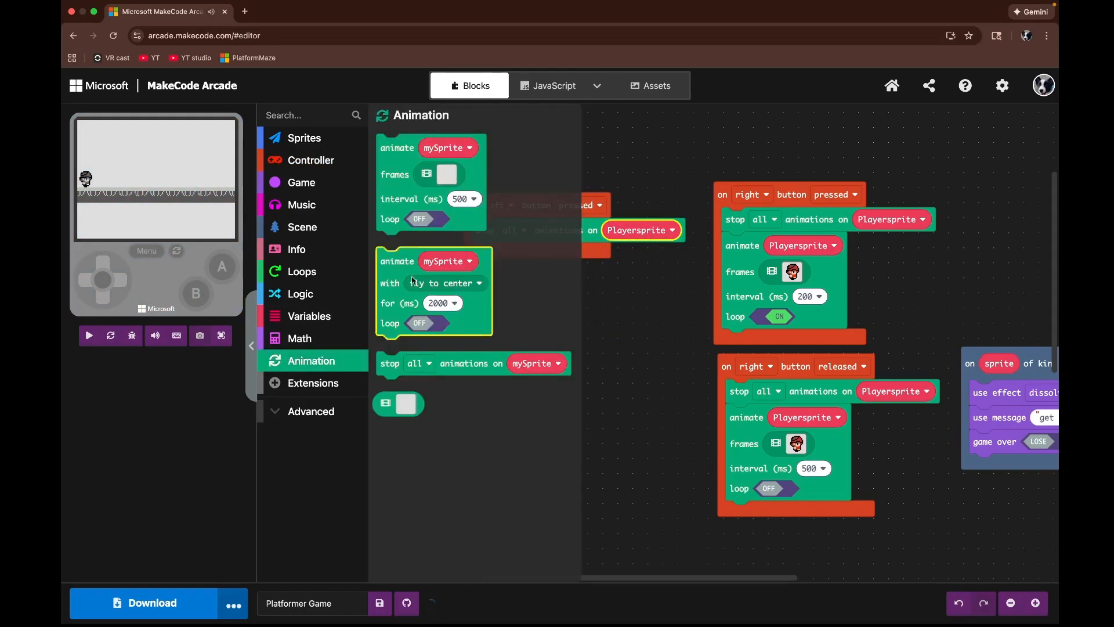
left_click_drag(387, 221, 462, 323)
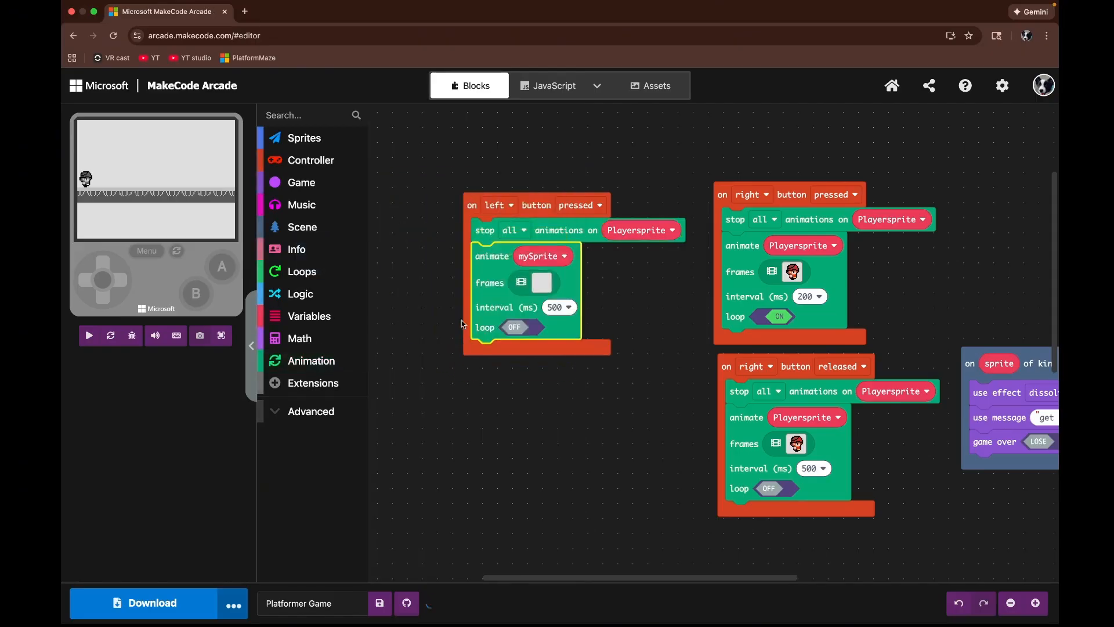
left_click(550, 262)
left_click(546, 302)
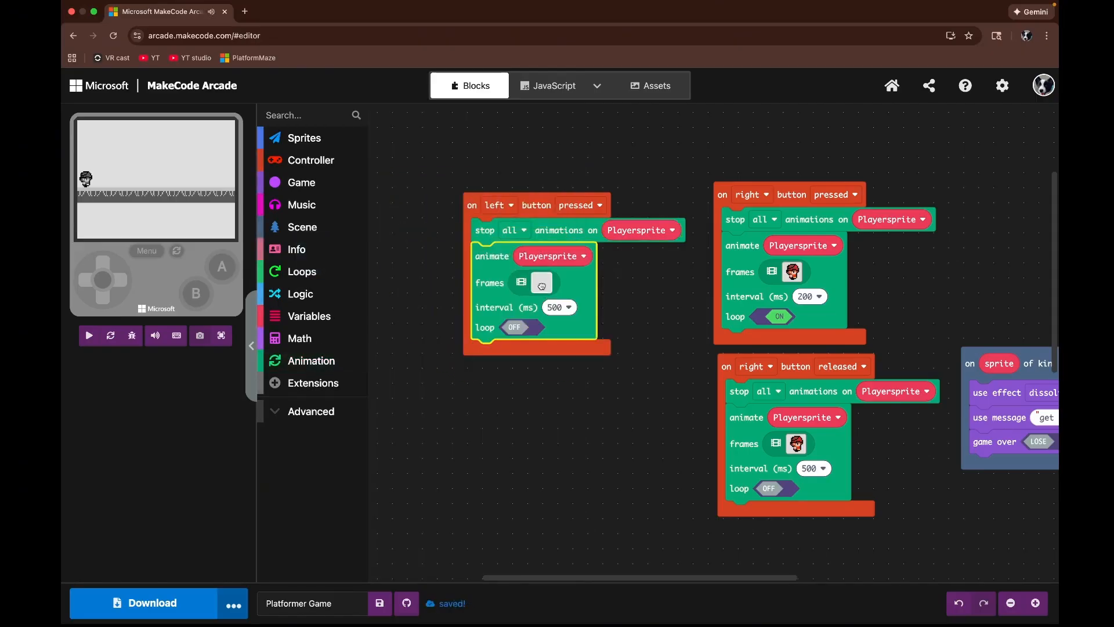
Step: Load a left-facing walk animation from the gallery into the frames and name it playerwalkleft
left_click(542, 284)
left_click(561, 98)
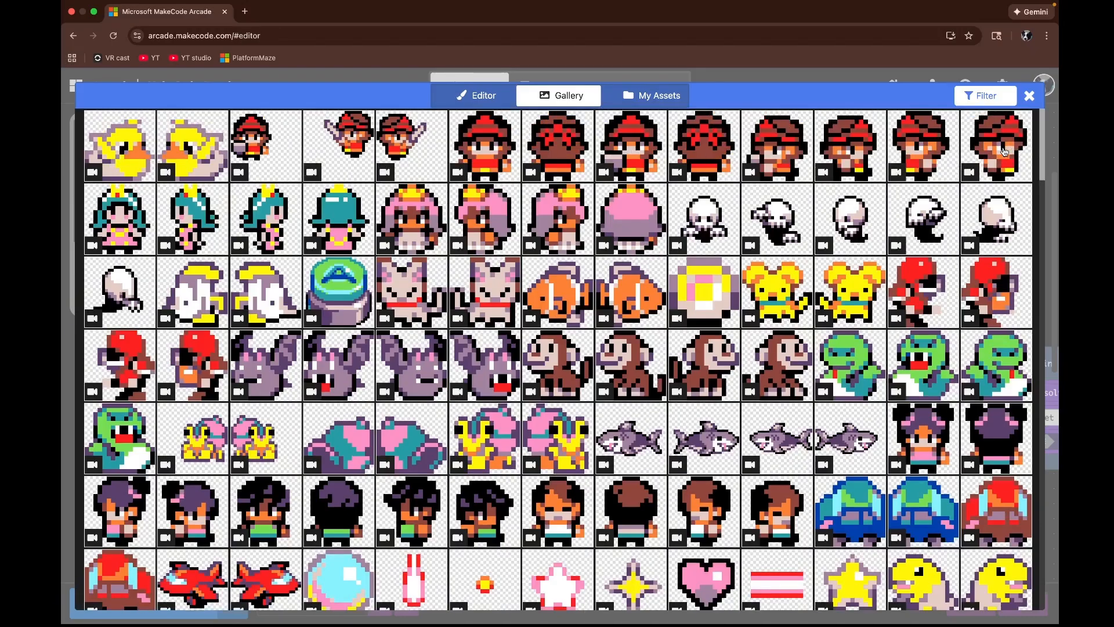
left_click(933, 138)
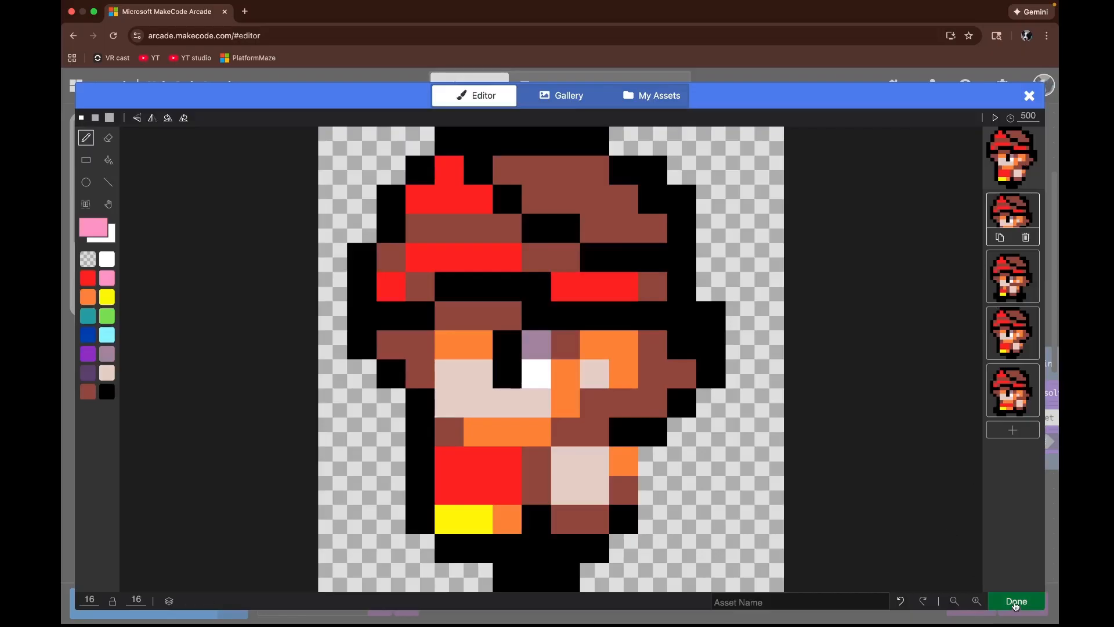
left_click(852, 600)
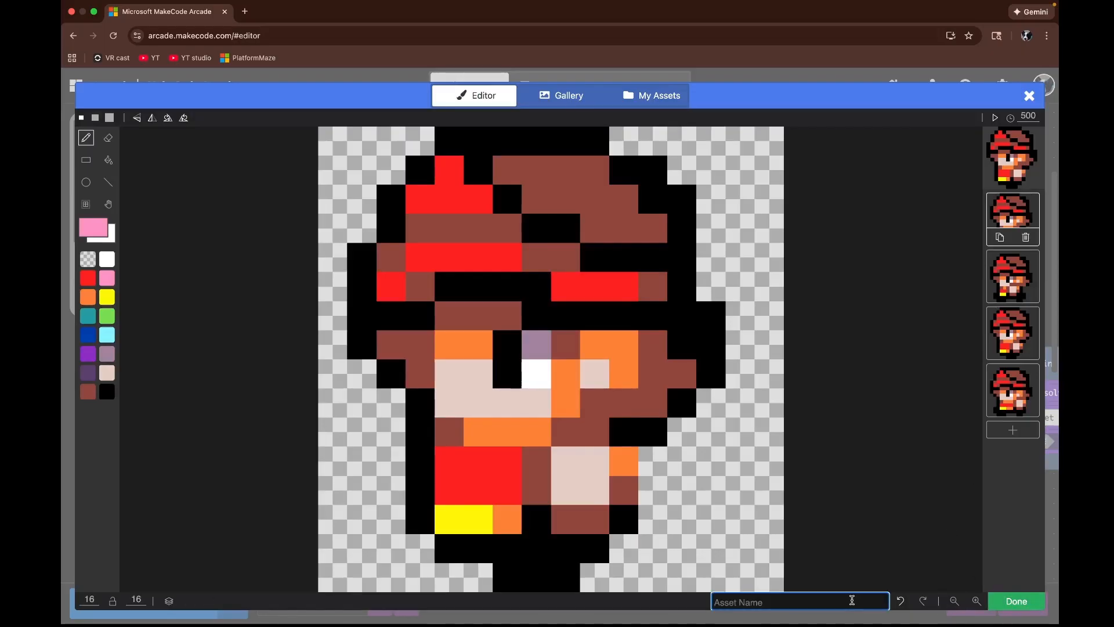
type("playerwalkleft")
left_click(1016, 601)
Step: Turn looping on and set the left walk animation interval to 200 ms
left_click(524, 333)
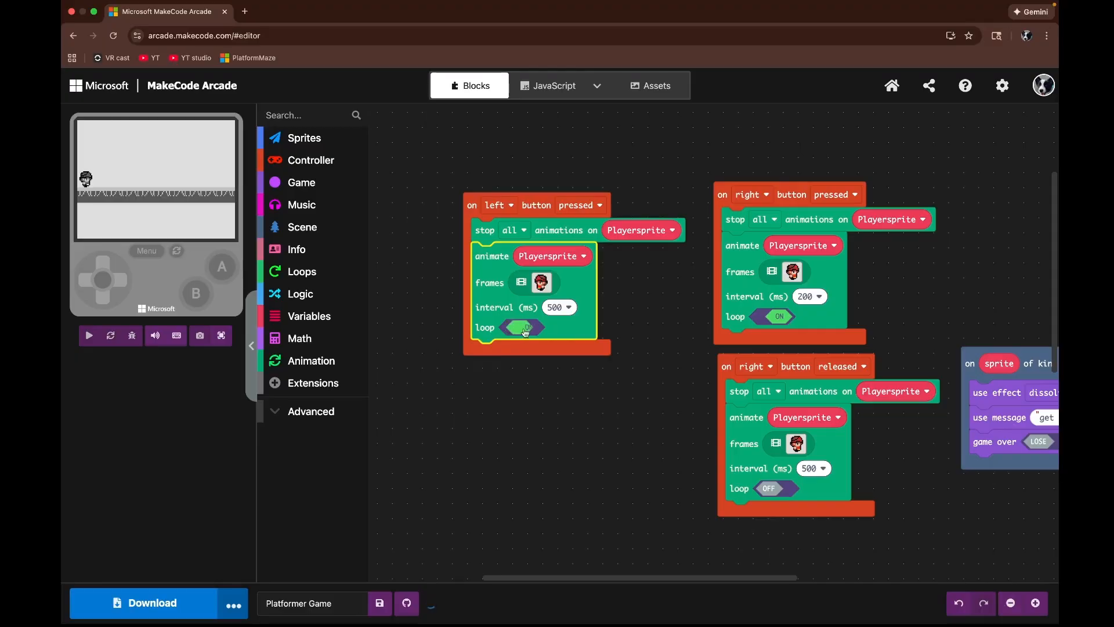
left_click(559, 307)
left_click(552, 351)
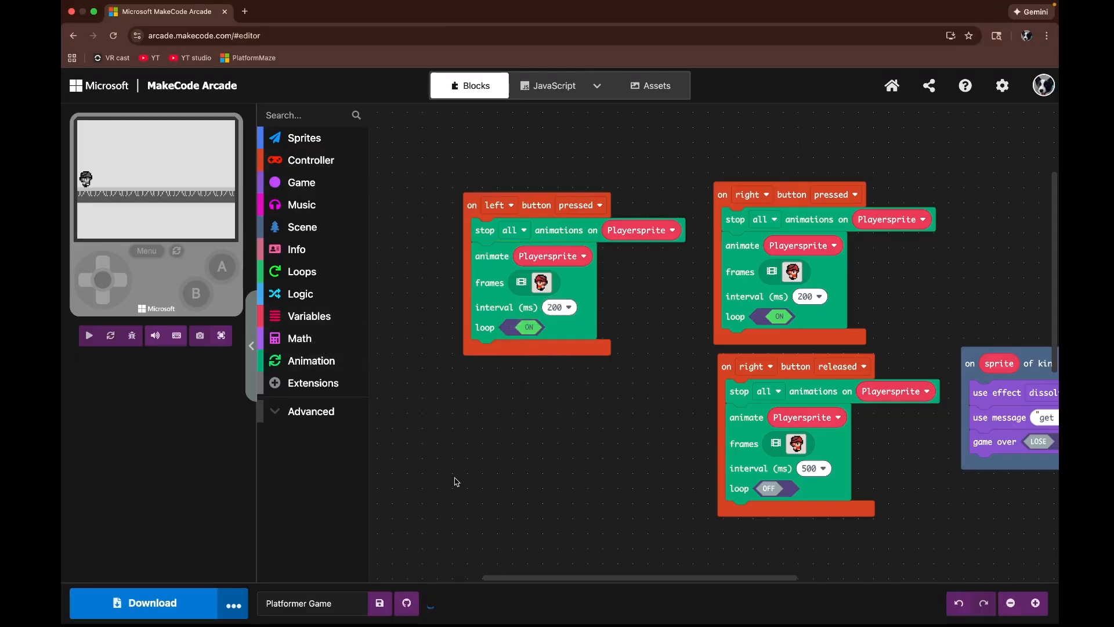
Step: Add another controller button event and set it to the left button released
left_click_drag(455, 480, 482, 377)
left_click(348, 166)
left_click_drag(417, 243, 530, 328)
left_click(515, 289)
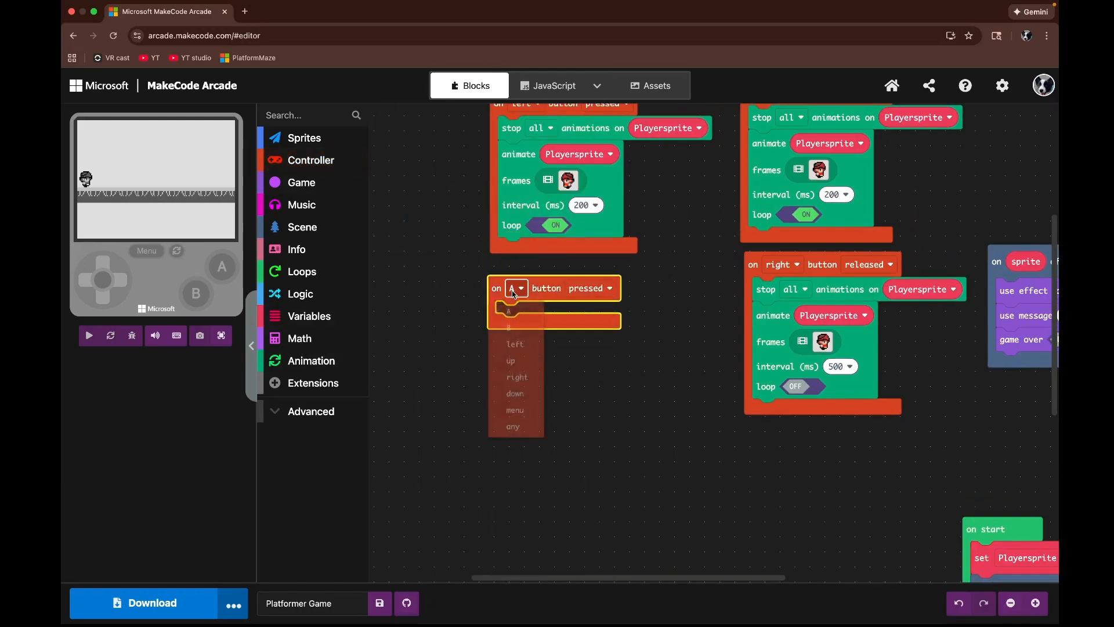
left_click(527, 351)
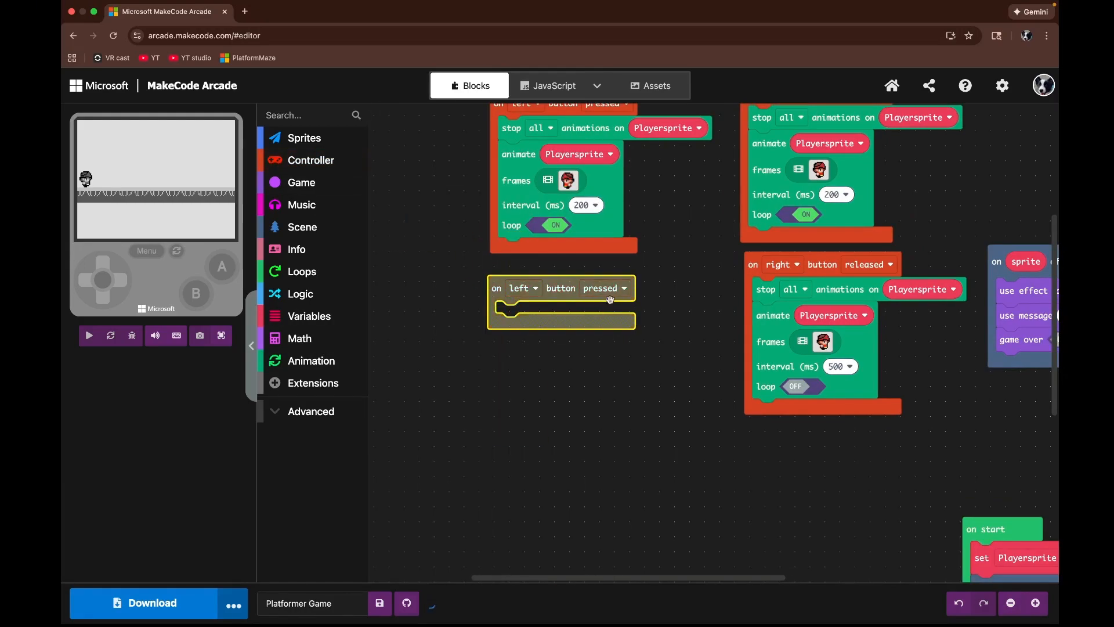
left_click(604, 288)
left_click(597, 334)
Step: Add a stop all animations block to the left button released event and target Playersprite
left_click(311, 360)
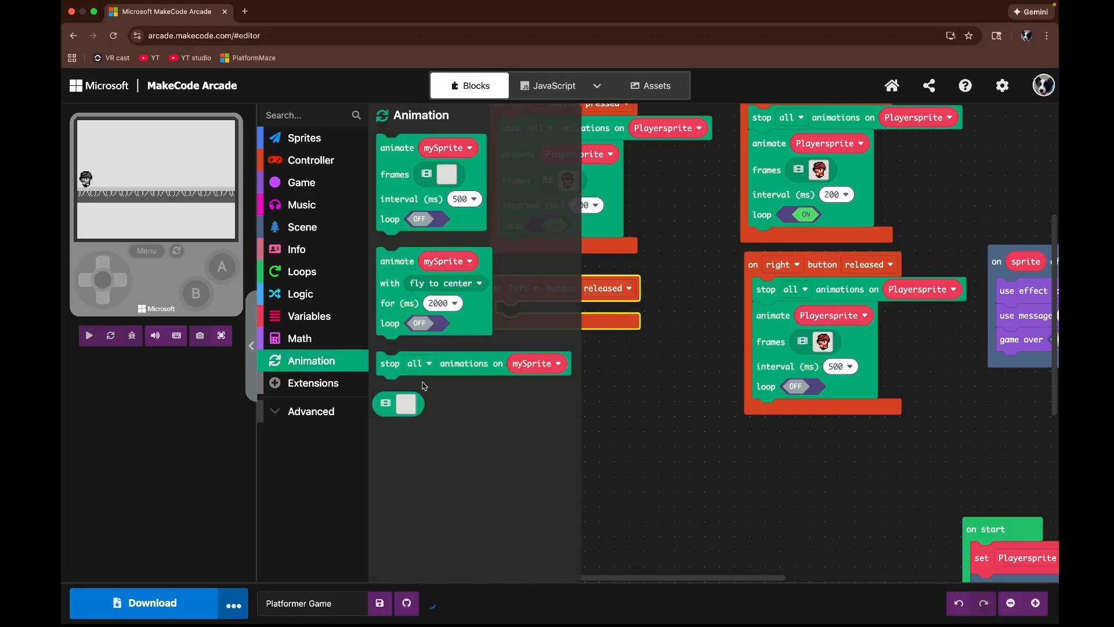
left_click_drag(388, 364, 517, 340)
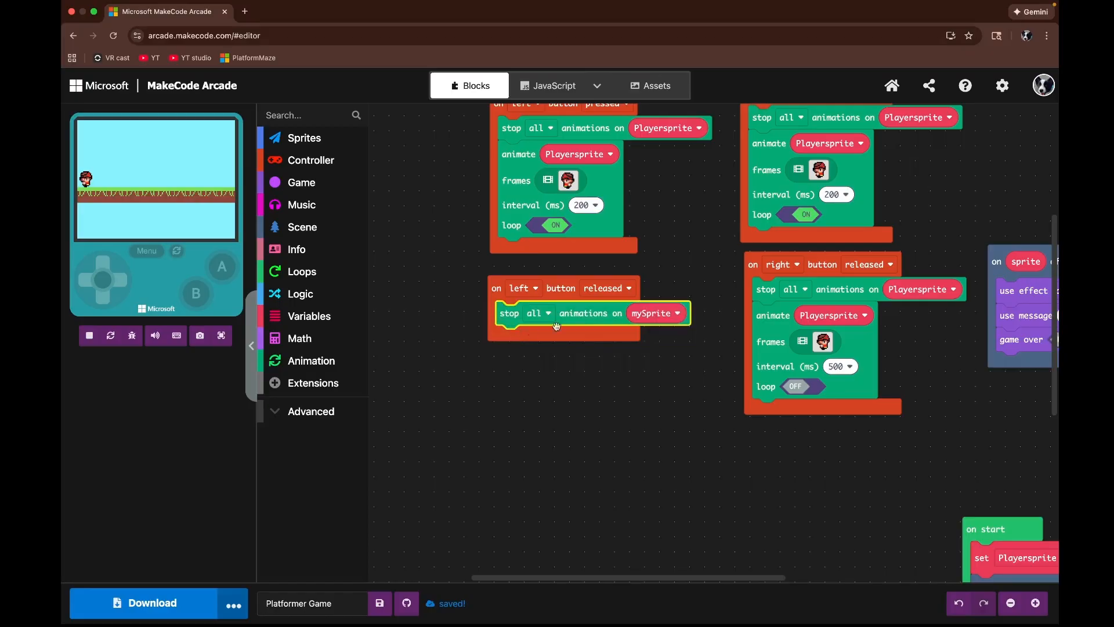
left_click(654, 314)
left_click(642, 359)
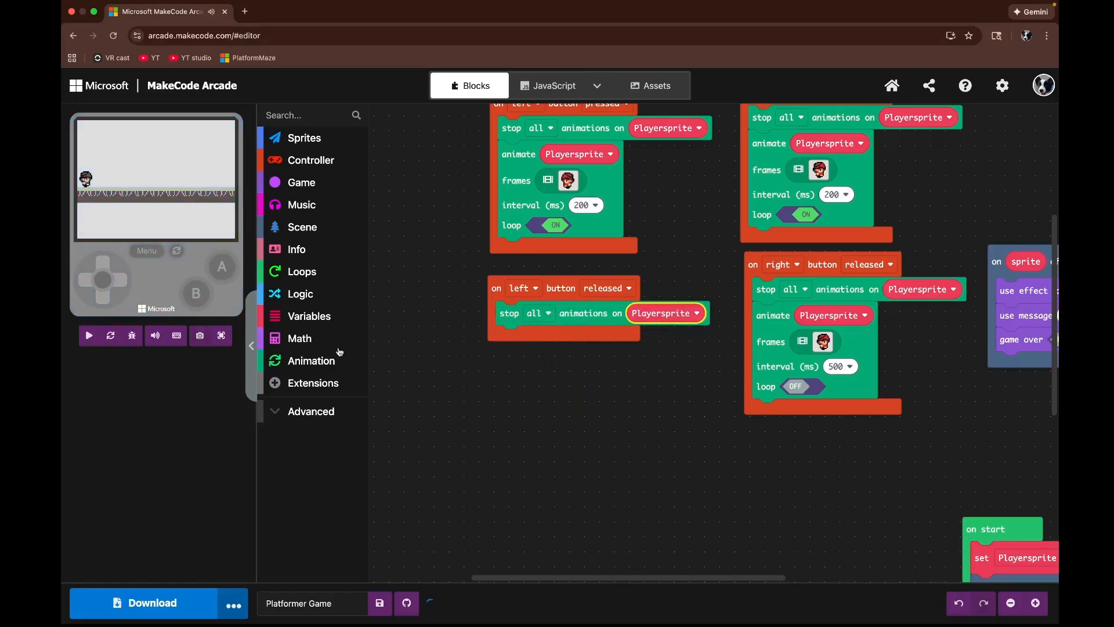
Step: Add an animate block to the left button released event and set its sprite to Playersprite
left_click(334, 360)
left_click_drag(401, 206, 520, 402)
left_click(567, 339)
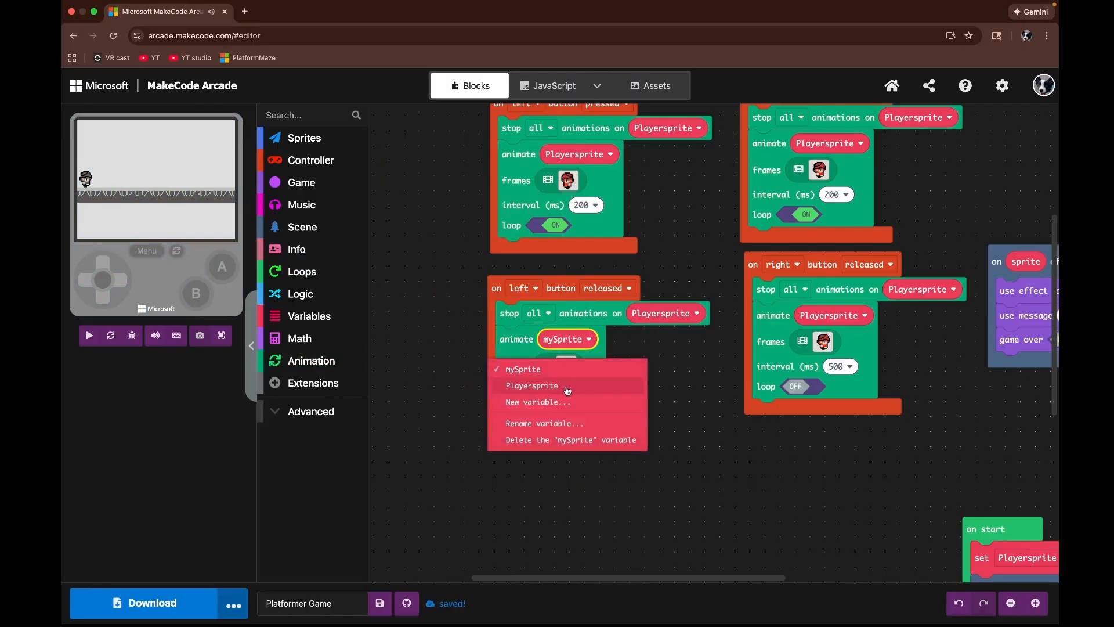
left_click(532, 383)
Step: Load the left-facing animation from the gallery into the frames and delete all but its first two frames
left_click(566, 366)
left_click(577, 93)
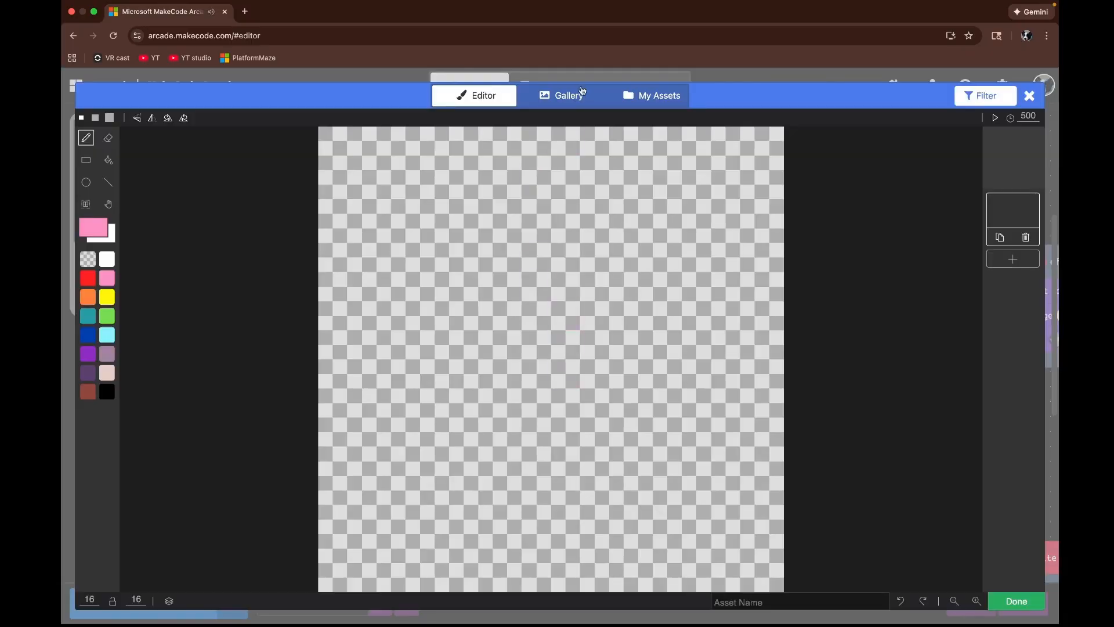
left_click(917, 170)
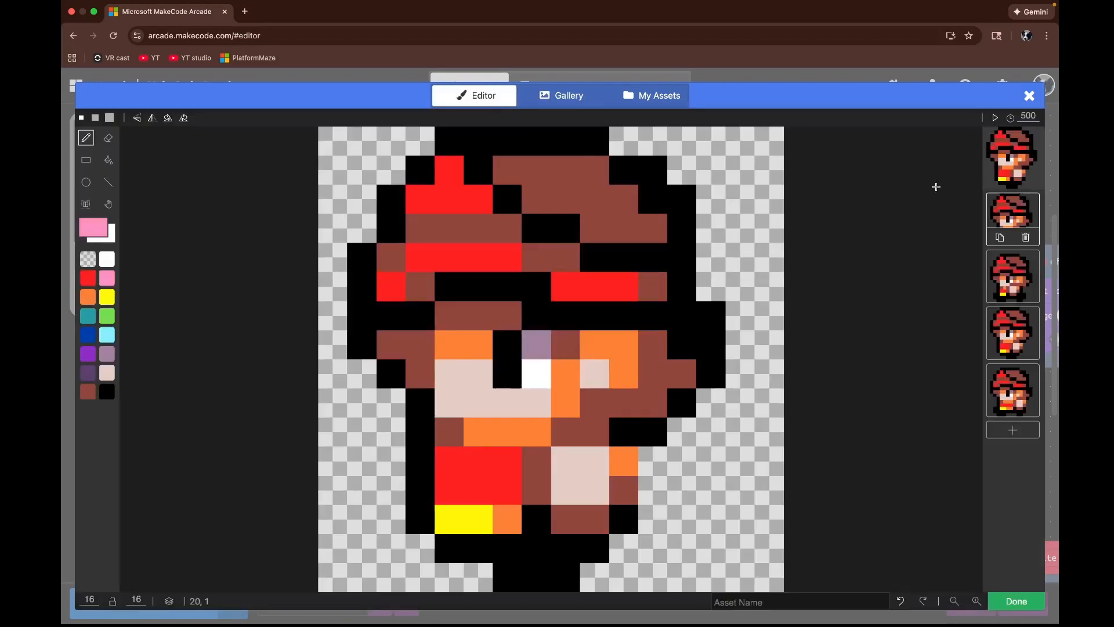
left_click(1014, 270)
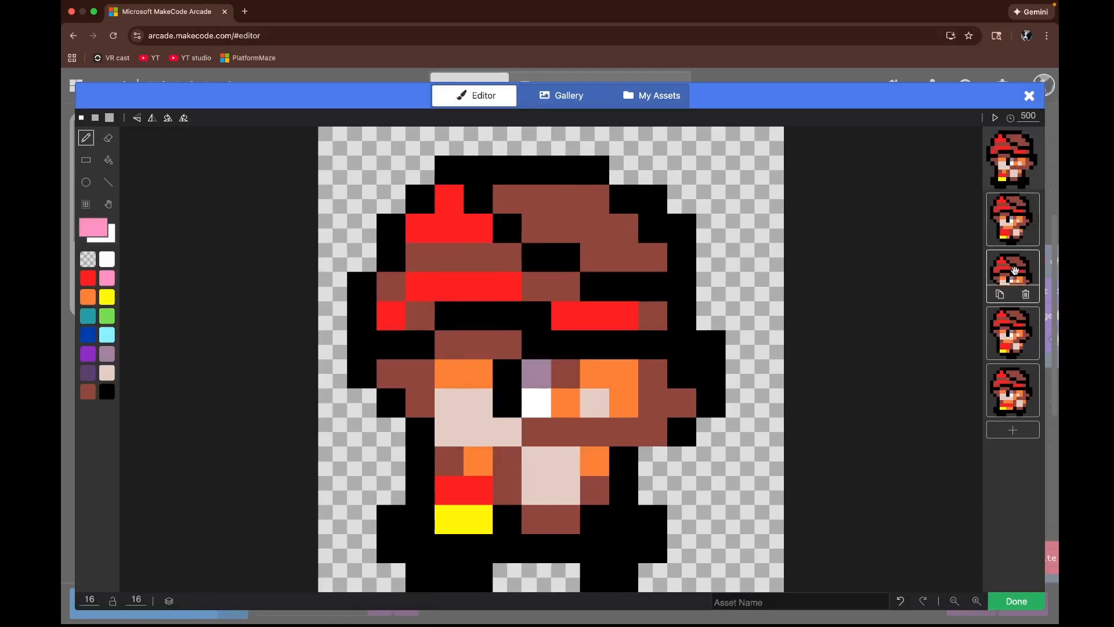
left_click(1026, 296)
left_click(1027, 296)
left_click(1026, 296)
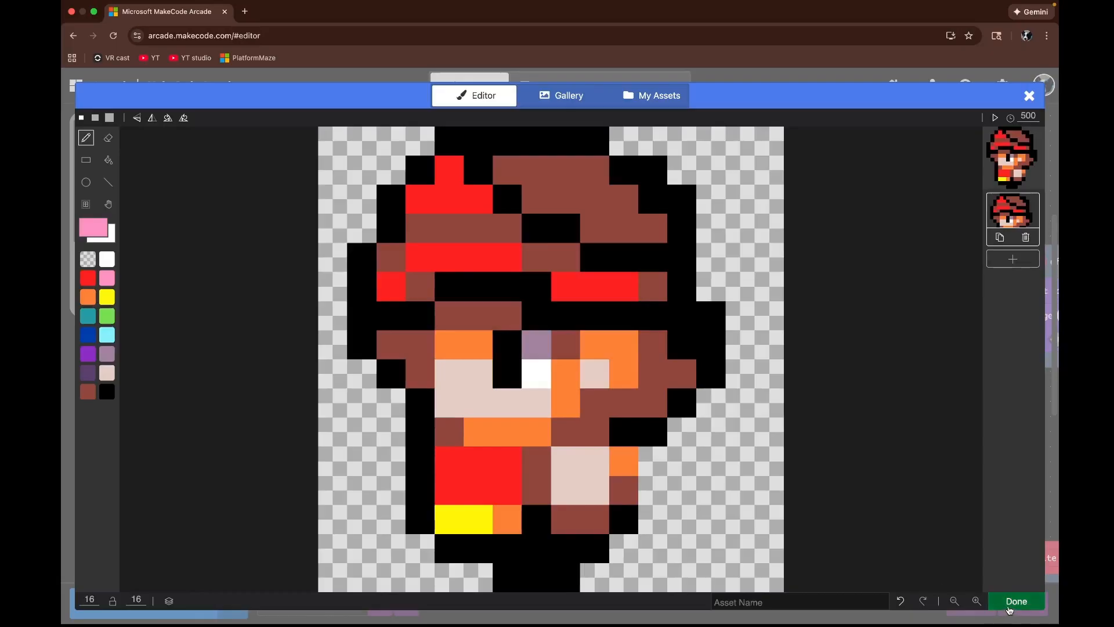
Step: Name the animation playeridleleft and close the animation editor
left_click(850, 603)
type("p")
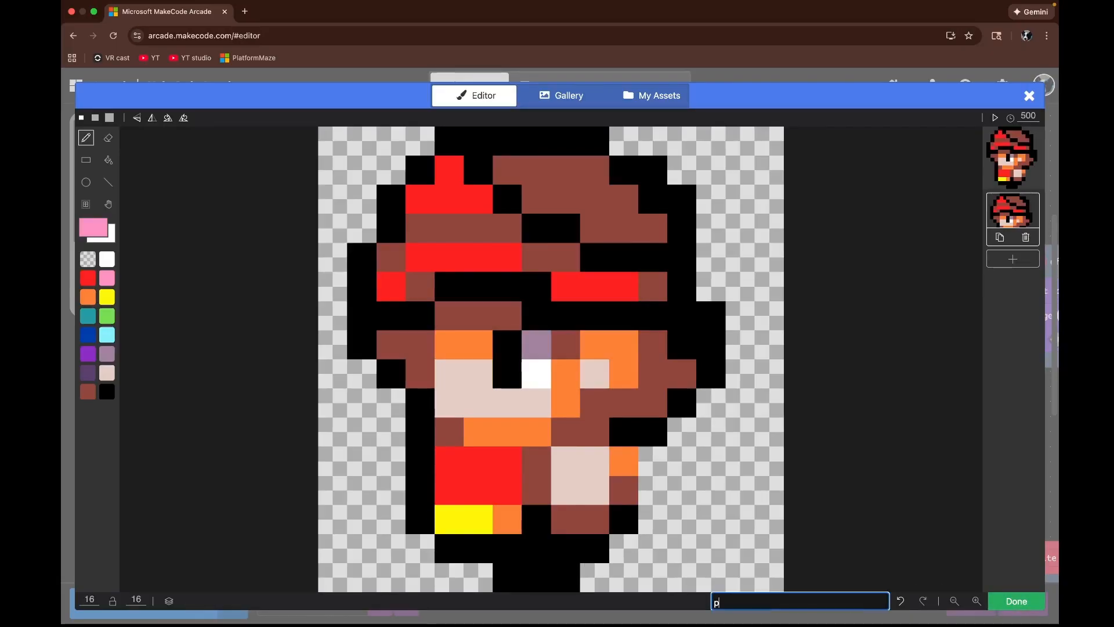
type("layerid")
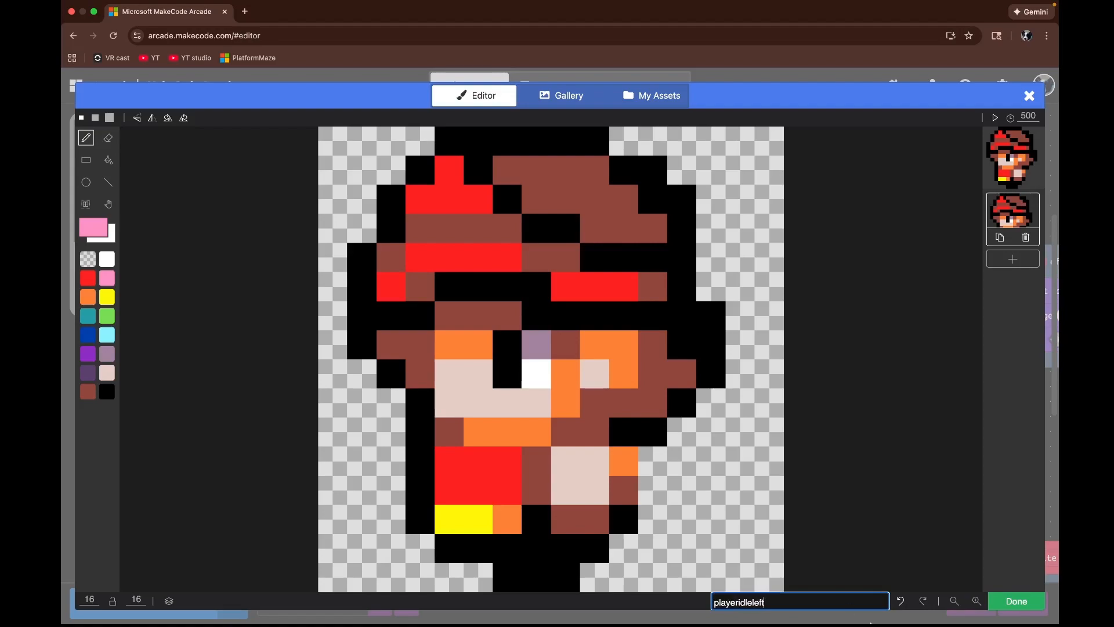
type("leleft")
left_click(1013, 602)
scroll(708, 522, "up", 1)
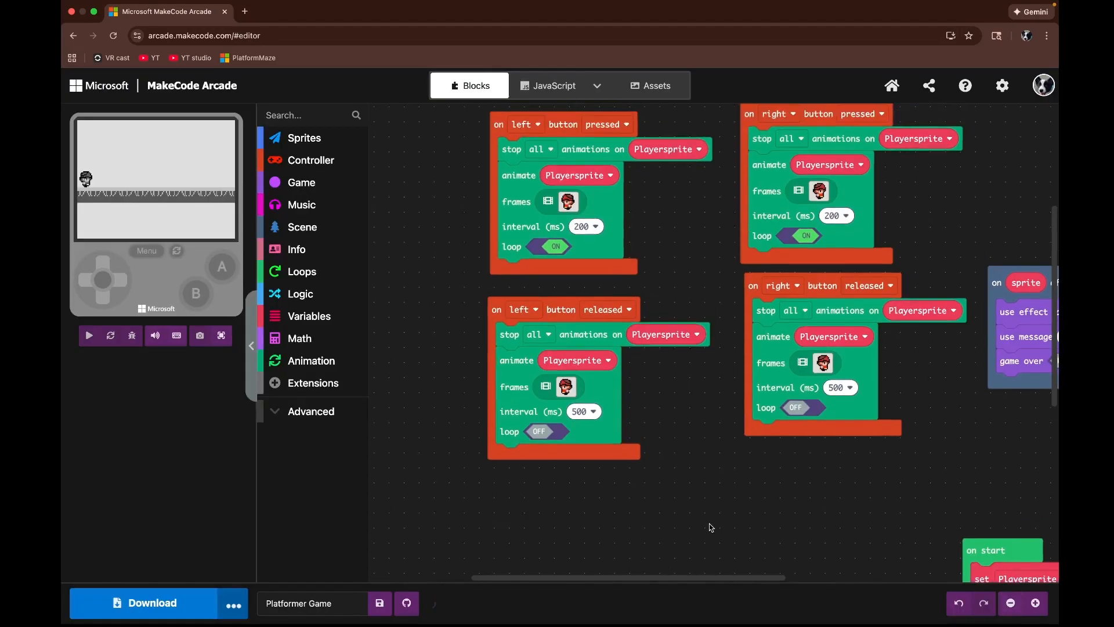
left_click_drag(630, 460, 633, 451)
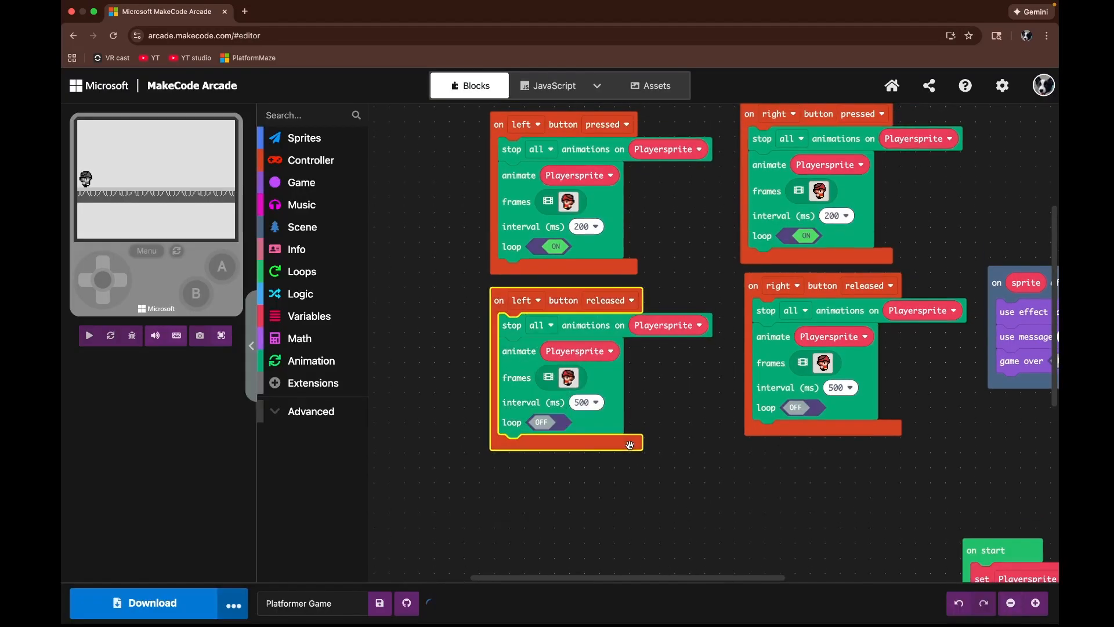
Step: Test the walking and idle animations by moving the player right and left in the full-screen simulator
left_click(222, 336)
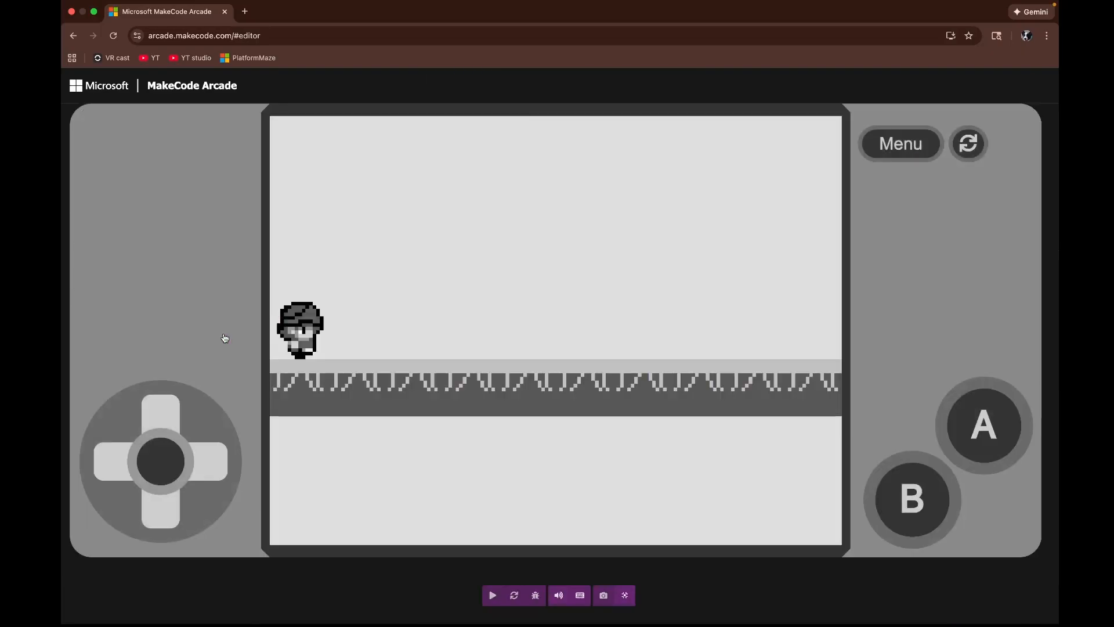
left_click(576, 348)
key("Right")
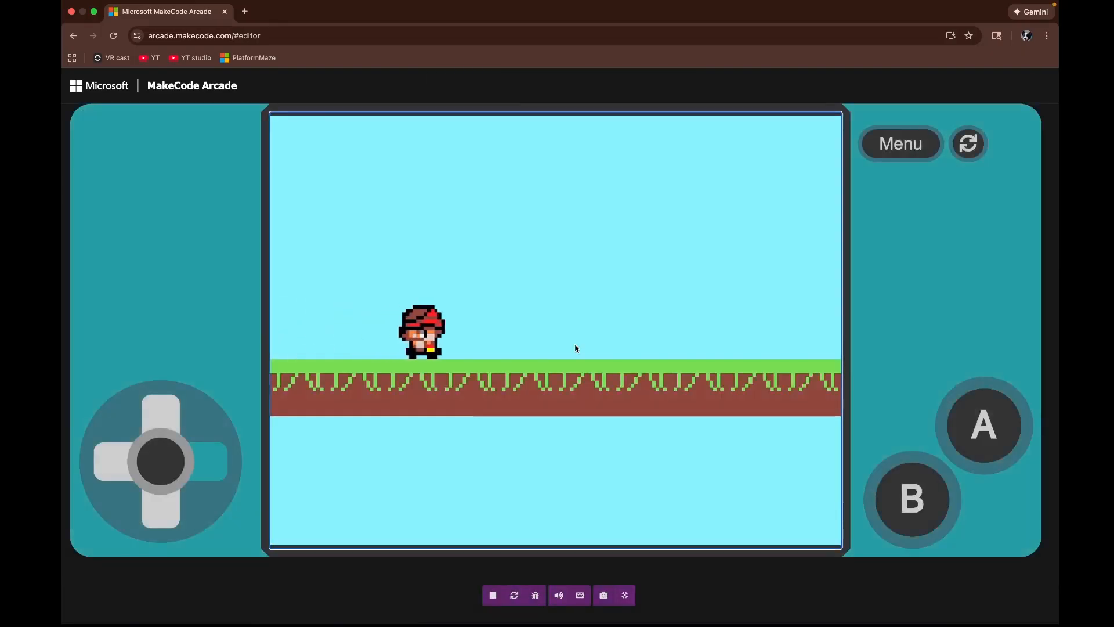
key("Right")
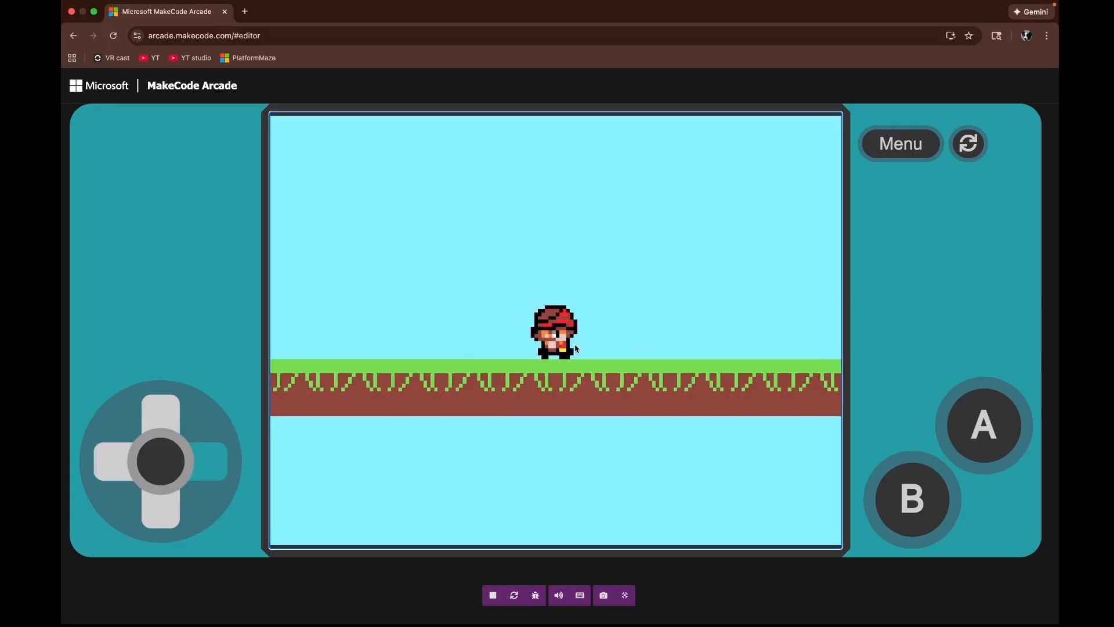
key("Left")
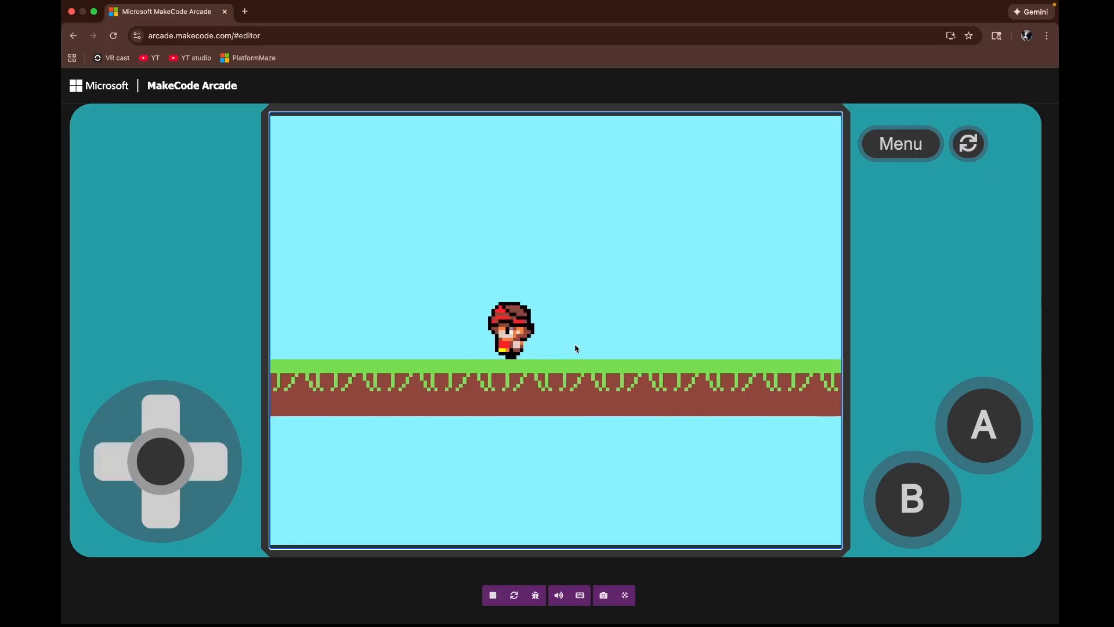
left_click(626, 594)
Step: Copy the deathblock overlap event and paste a duplicate beneath it
left_click_drag(717, 480, 383, 467)
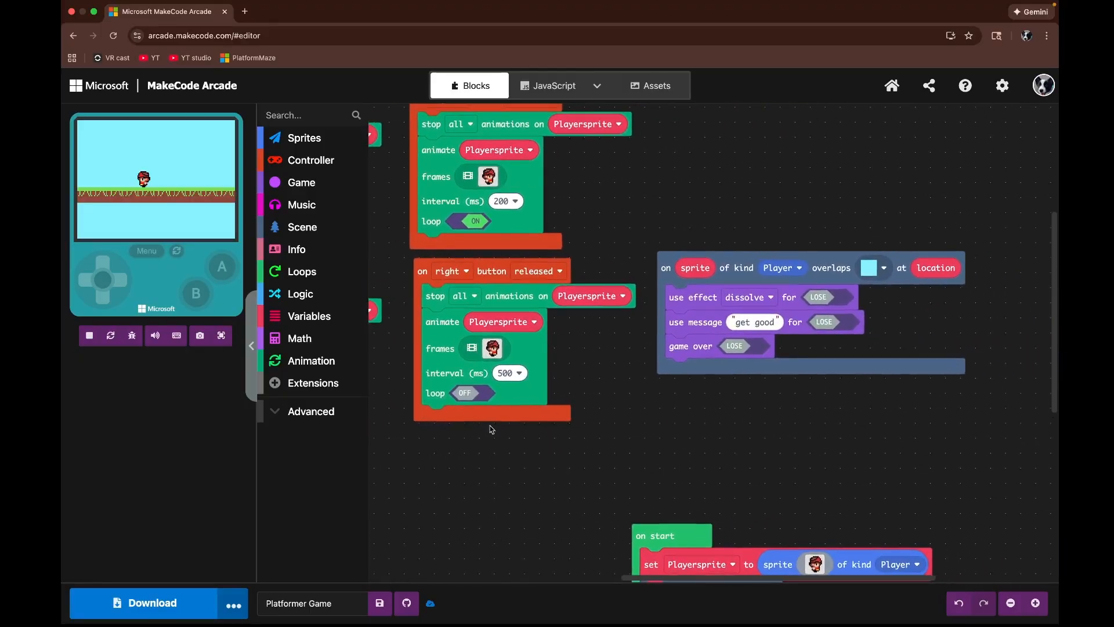
left_click_drag(830, 414, 729, 538)
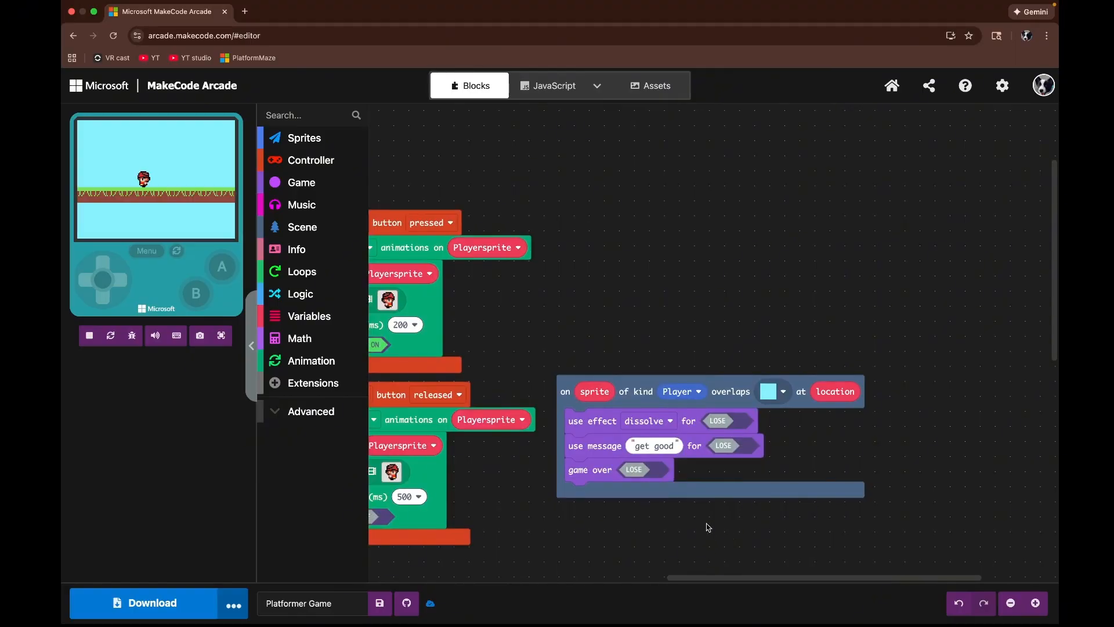
left_click_drag(722, 488, 775, 307)
right_click(775, 306)
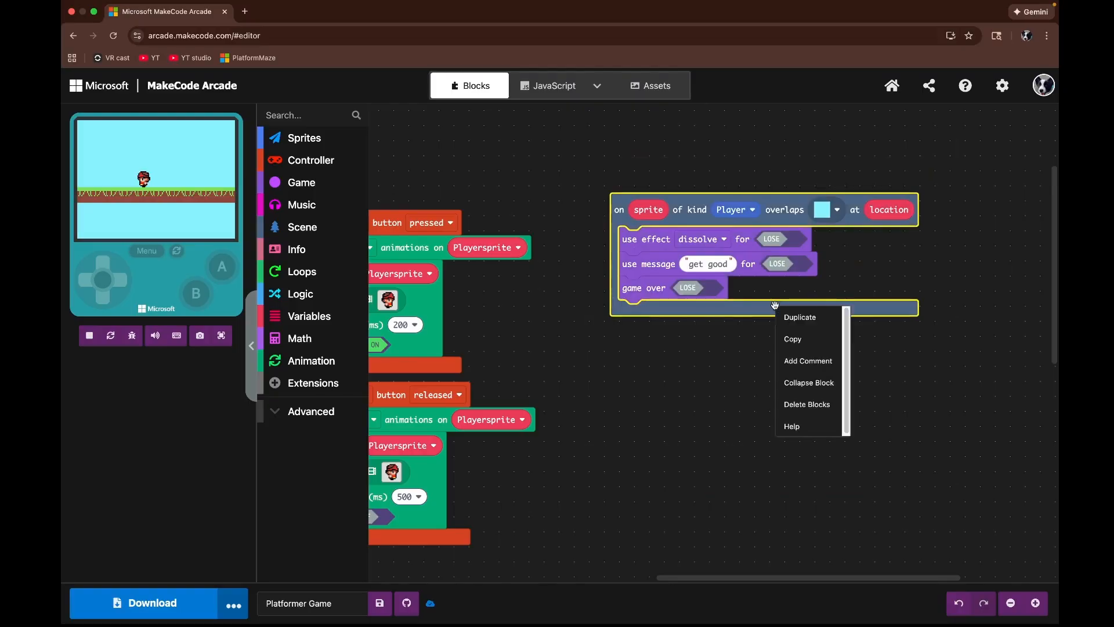
left_click(802, 342)
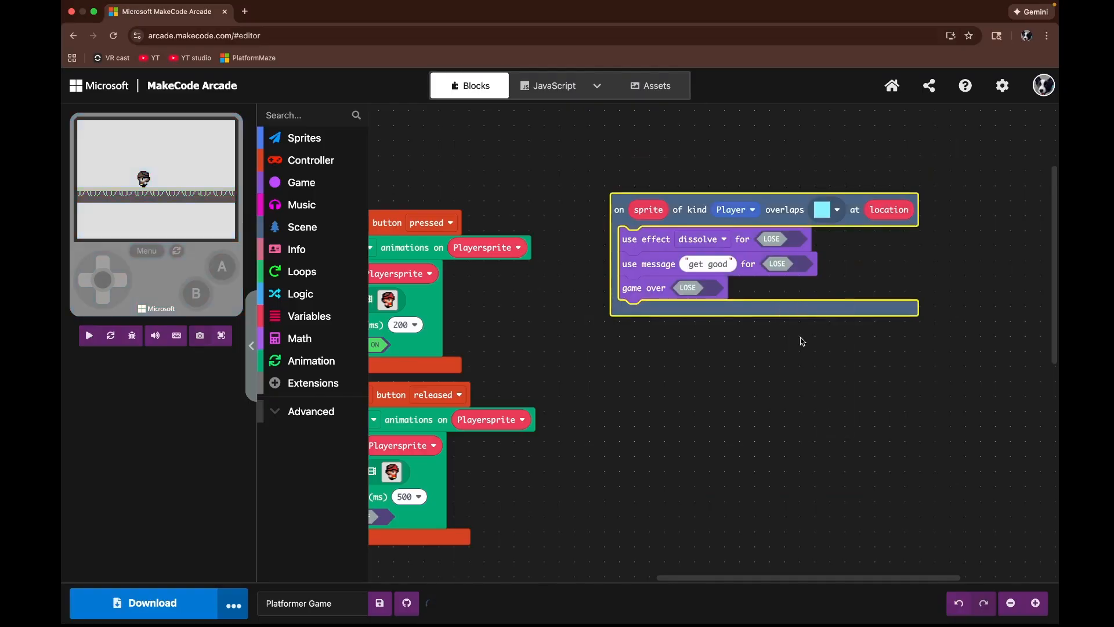
right_click(750, 390)
left_click(772, 424)
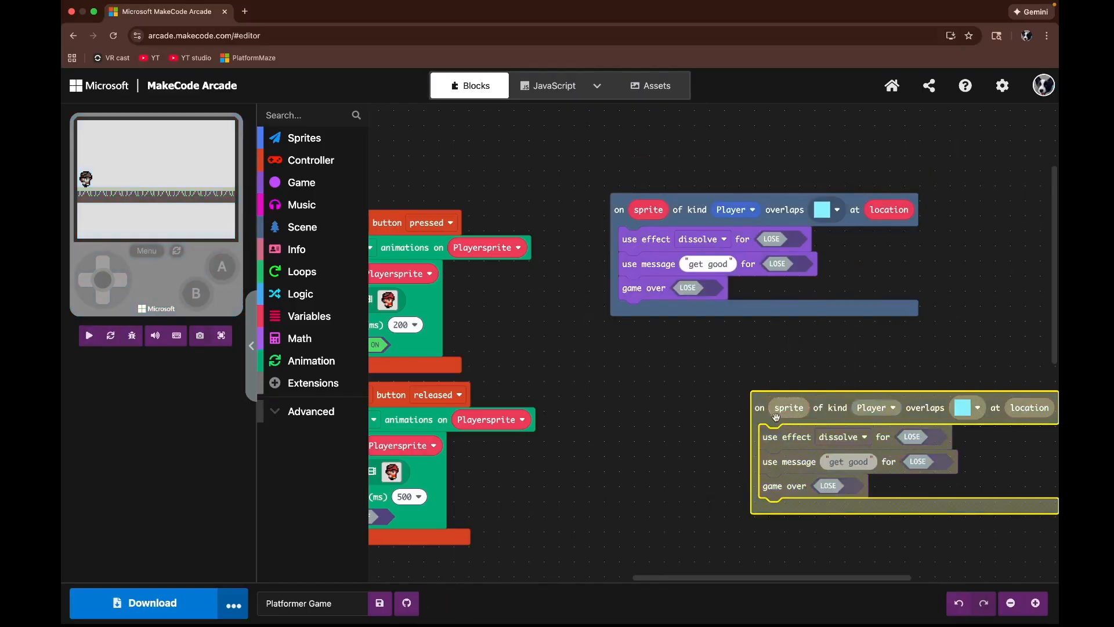
left_click_drag(765, 419, 628, 370)
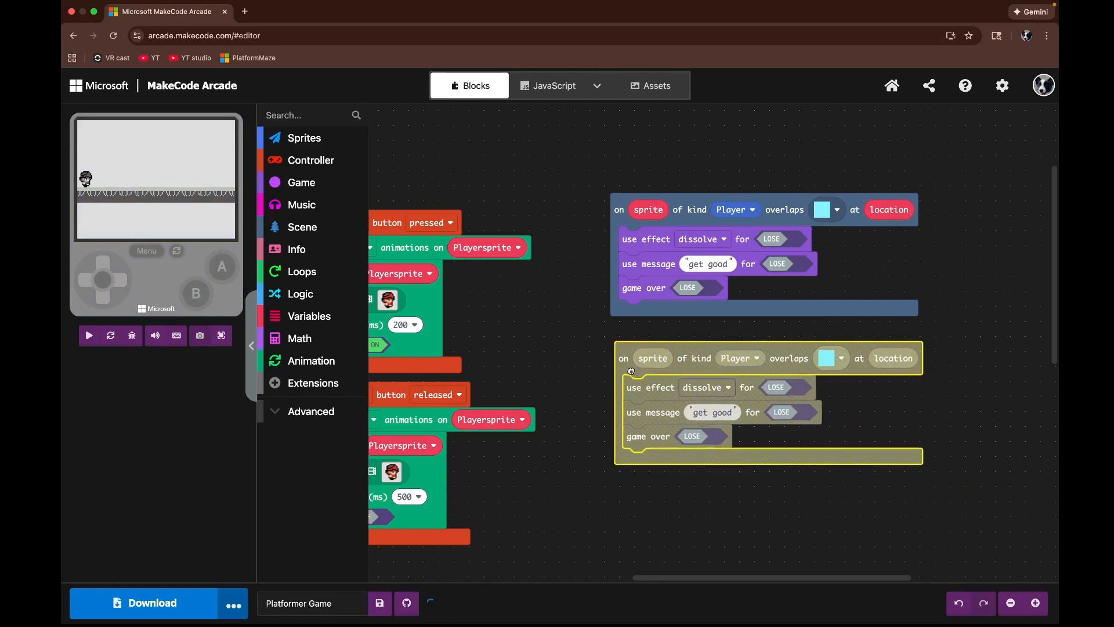
Step: Switch the duplicate's effect, message and game over to WIN and set its effect to confetti
left_click(778, 389)
left_click(782, 414)
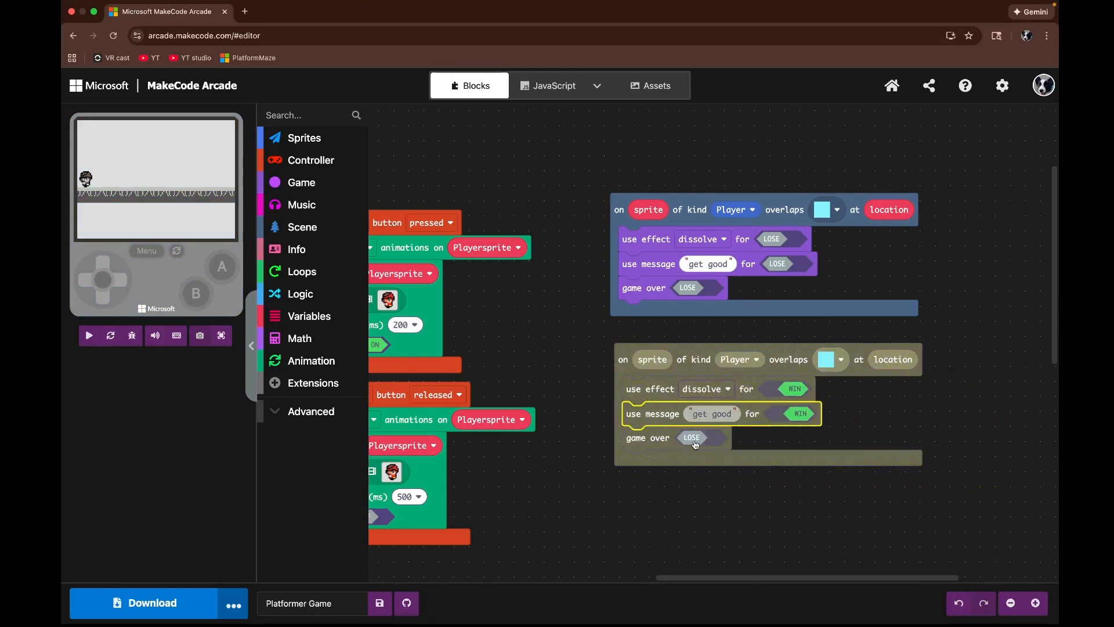
left_click(694, 439)
left_click(707, 391)
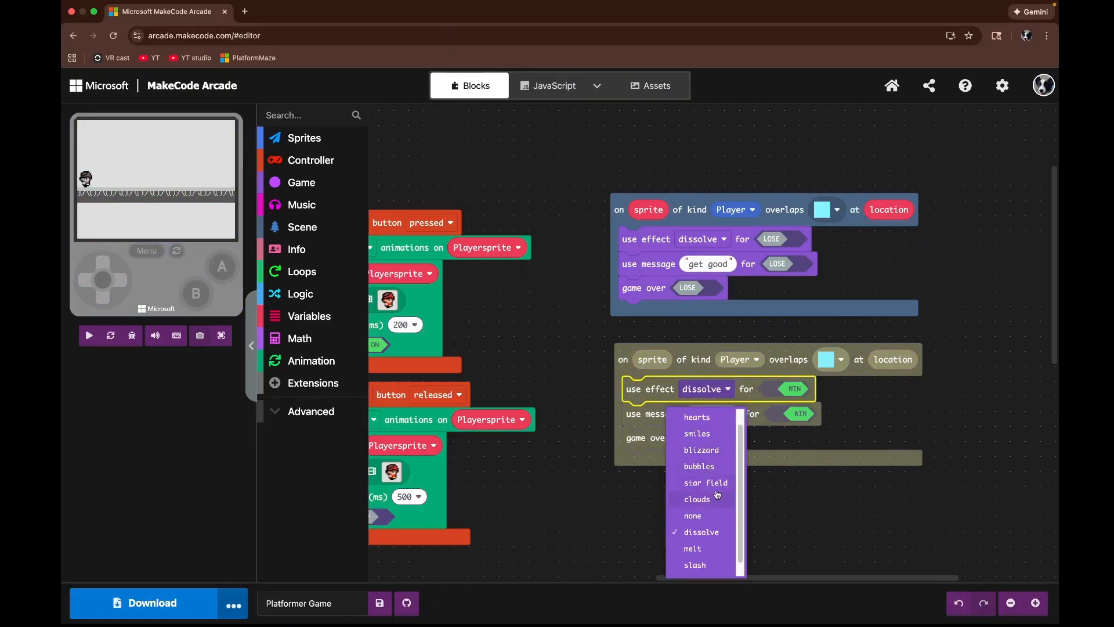
scroll(704, 471, "up", 1)
left_click(703, 417)
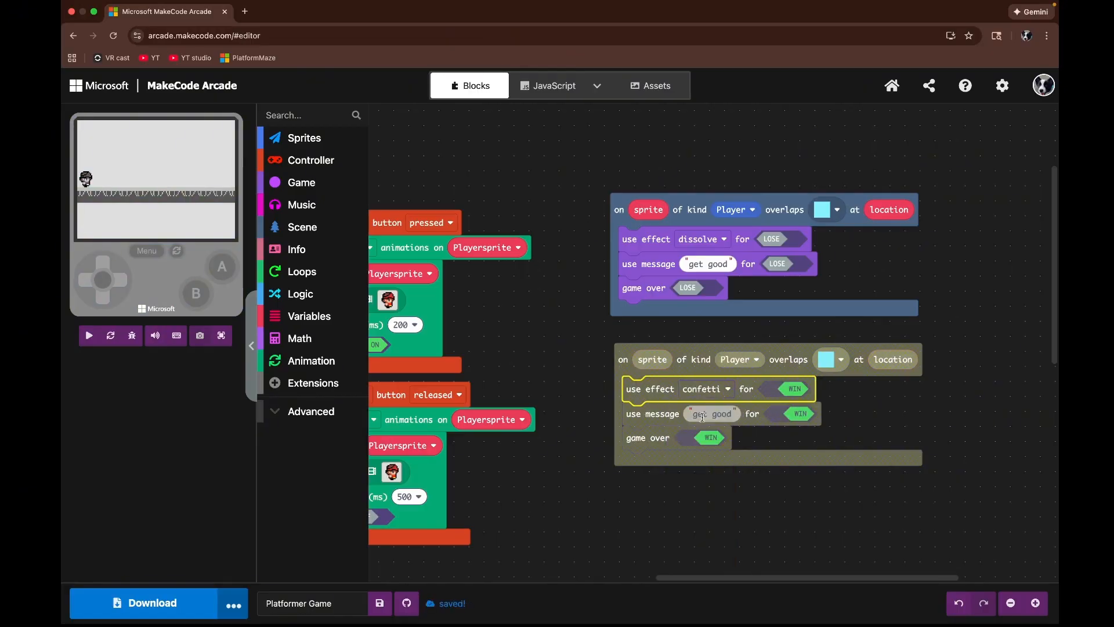
Step: Set the duplicate's message text to GG
left_click(730, 416)
key("BackSpace")
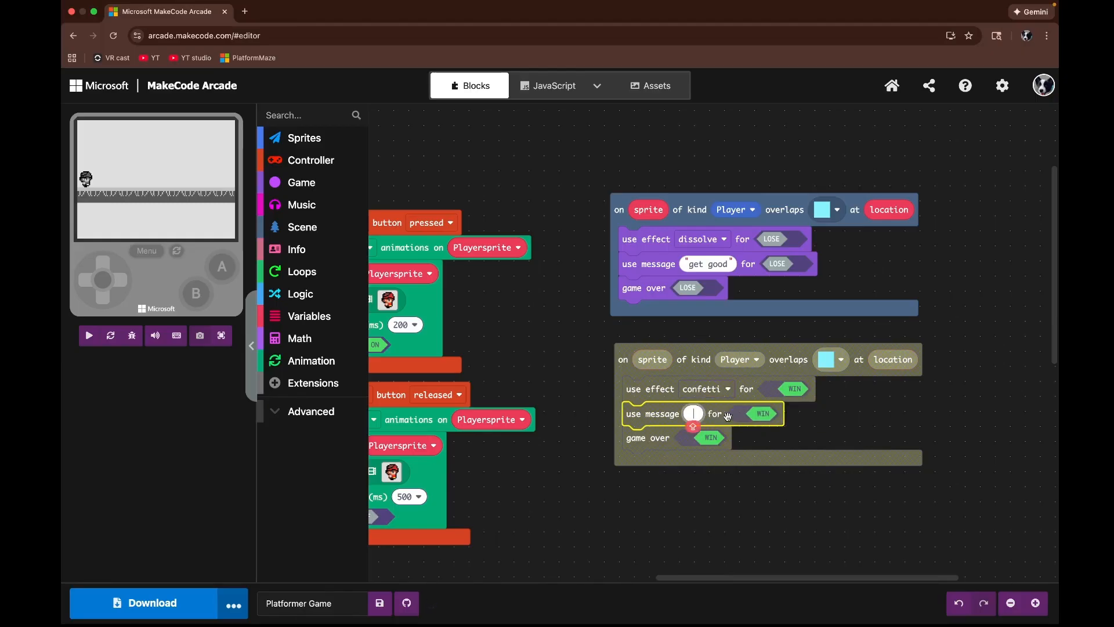
type("GG")
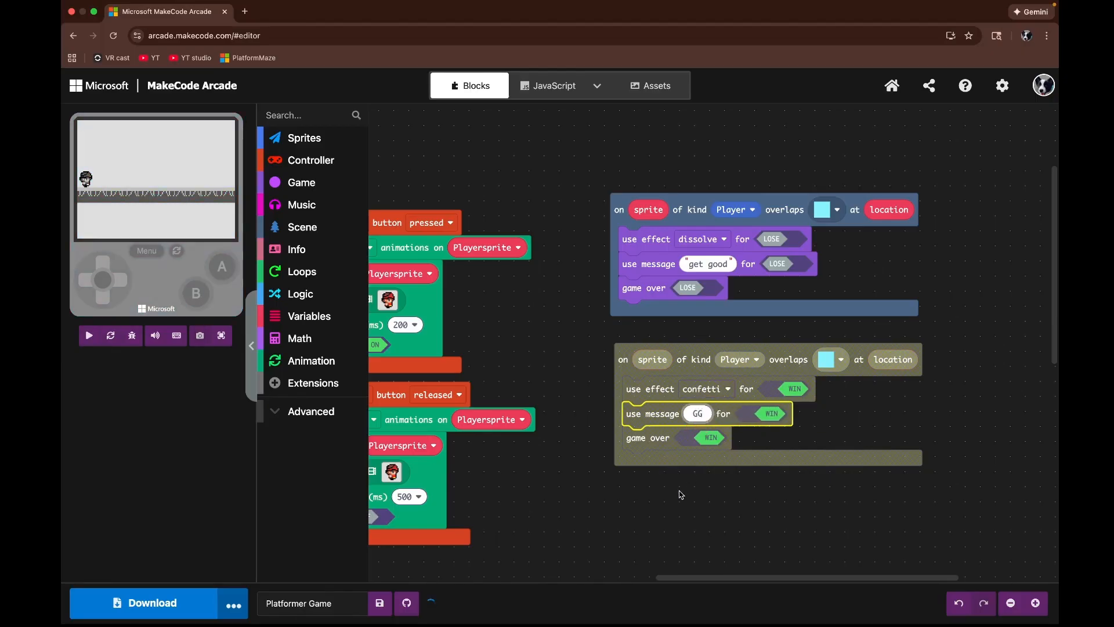
left_click(681, 494)
Step: Place a Dungeon gallery chest tile at the right end of the level1 tilemap
left_click_drag(614, 498, 974, 360)
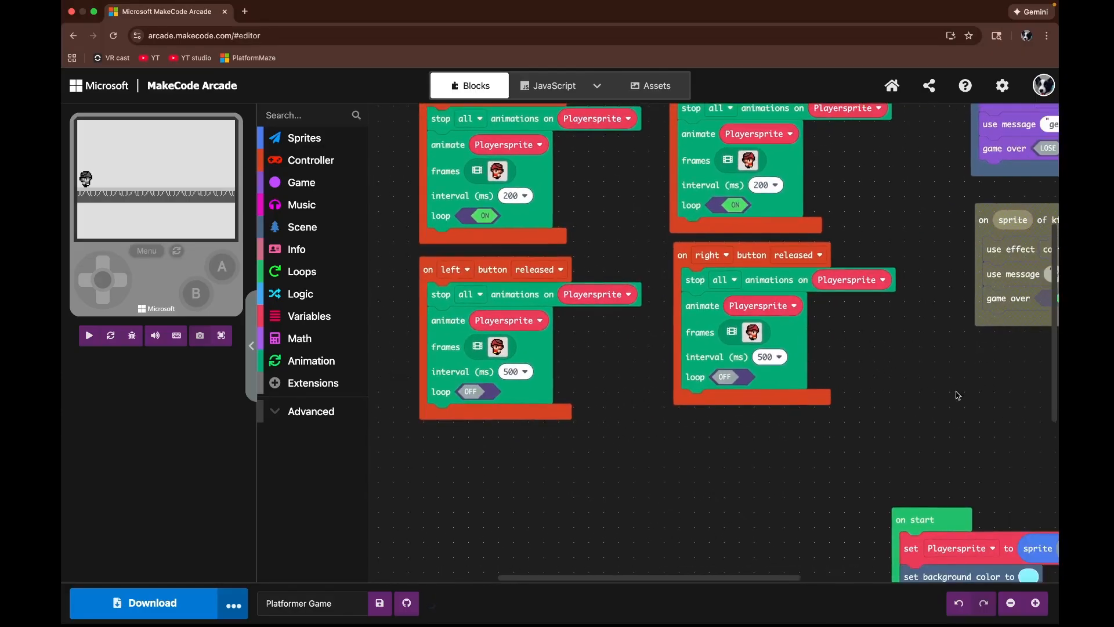
left_click_drag(953, 418, 761, 160)
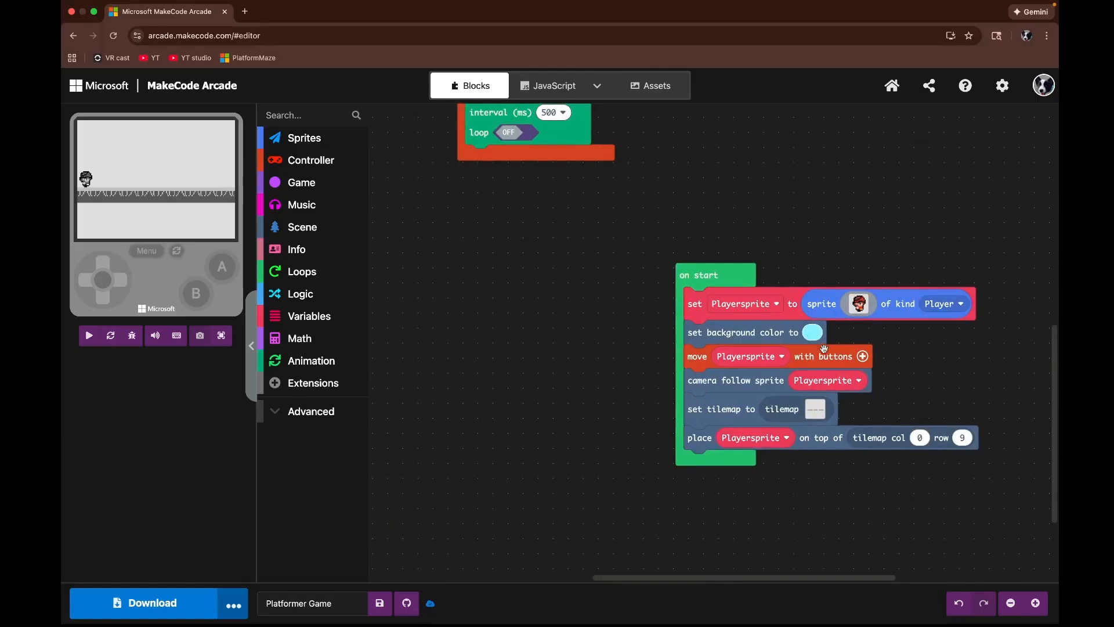
left_click(820, 412)
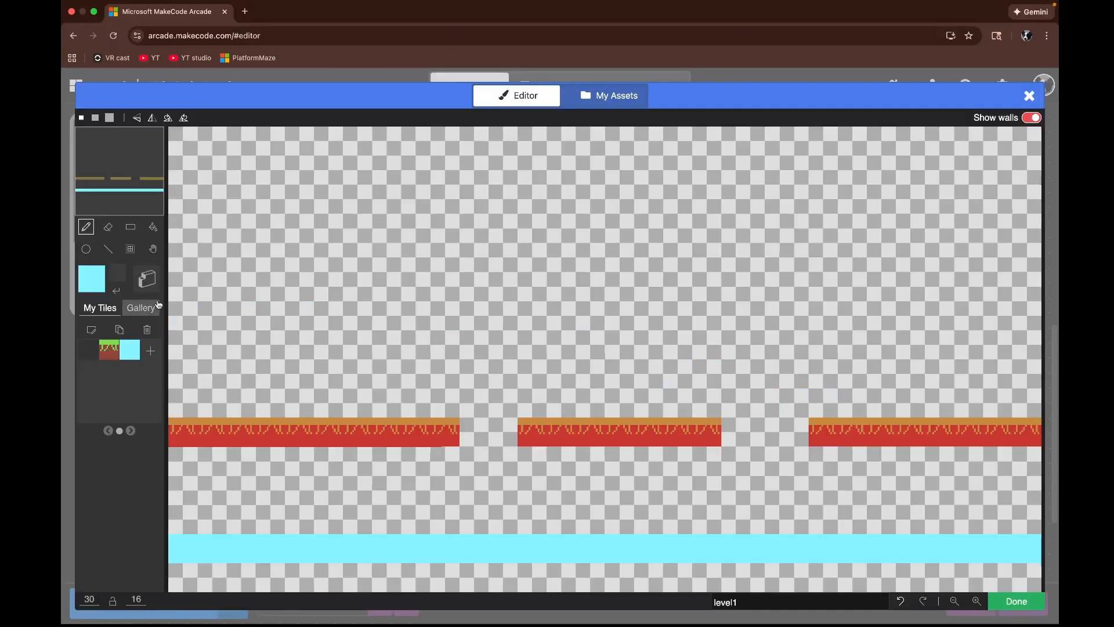
left_click(141, 308)
left_click(139, 328)
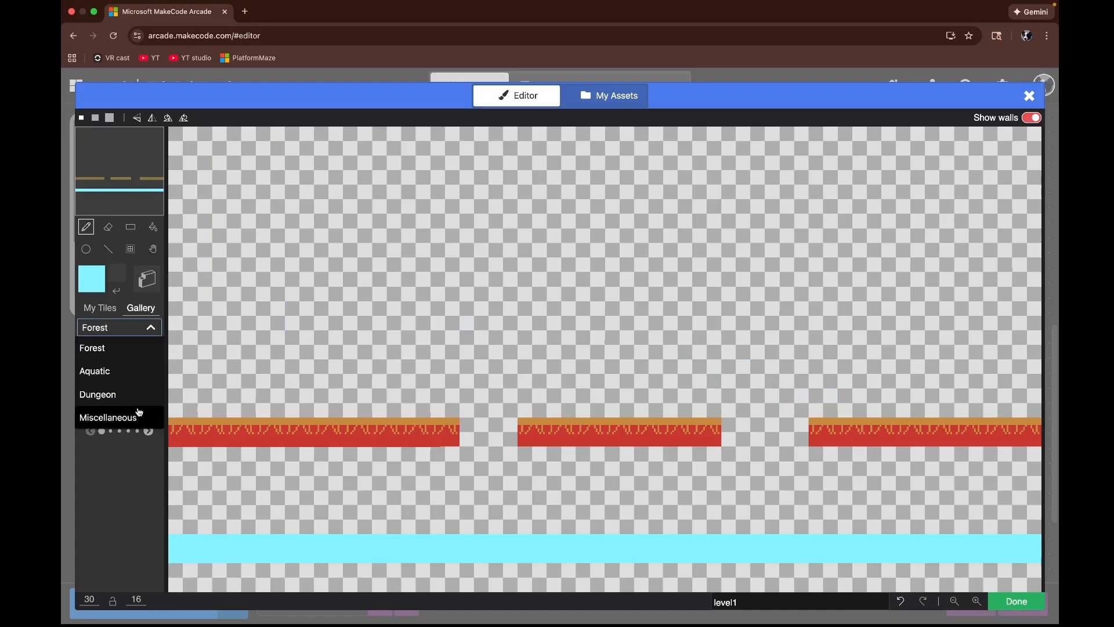
left_click(116, 394)
left_click(149, 431)
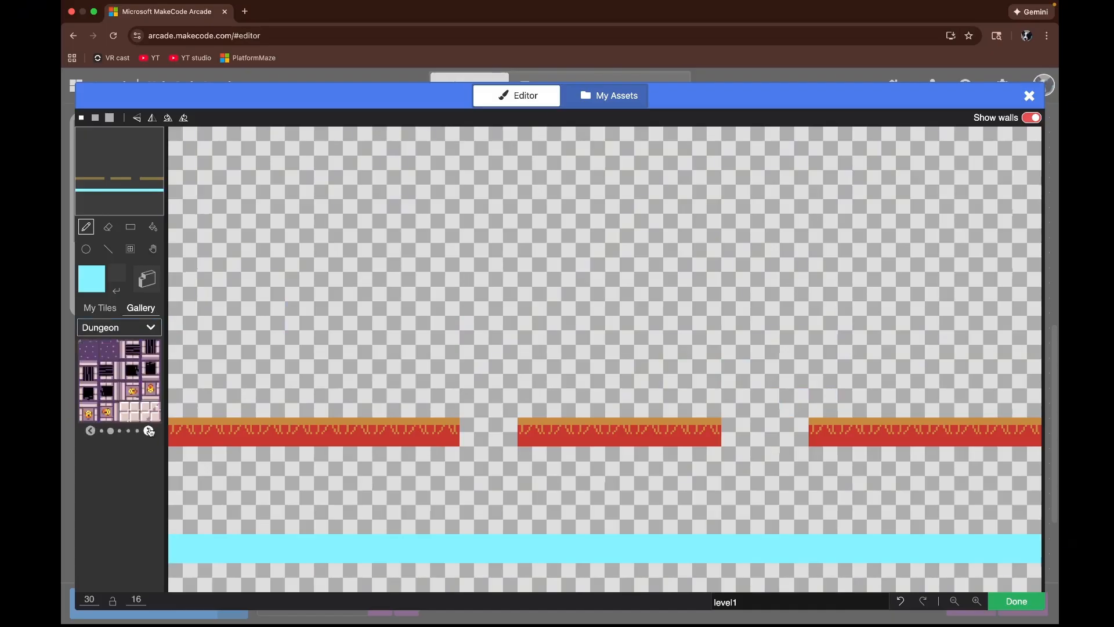
left_click(90, 430)
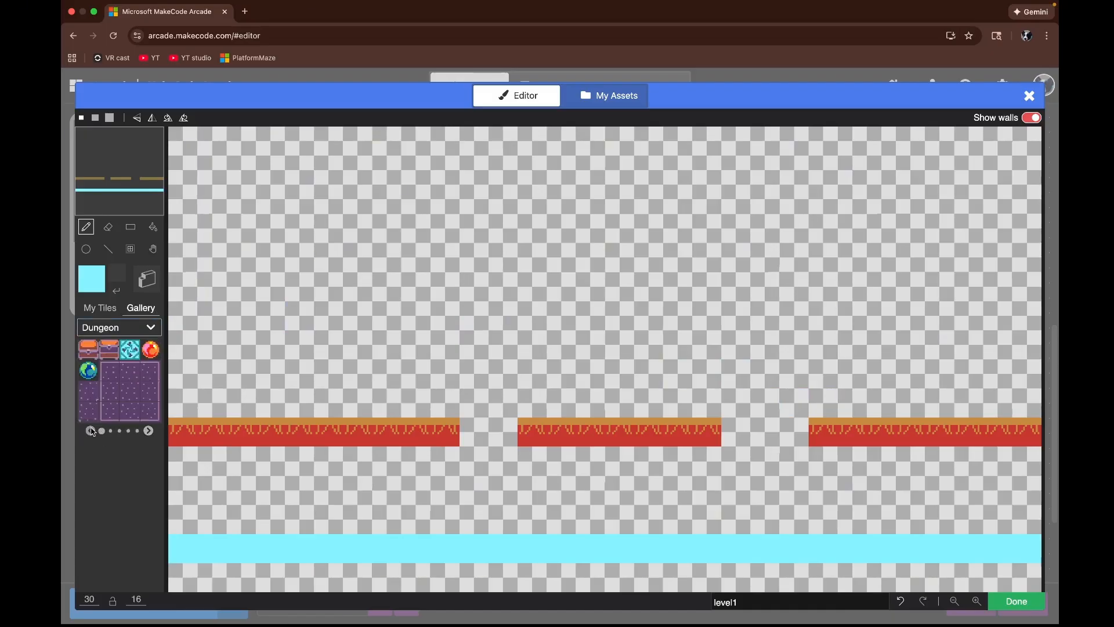
left_click(88, 349)
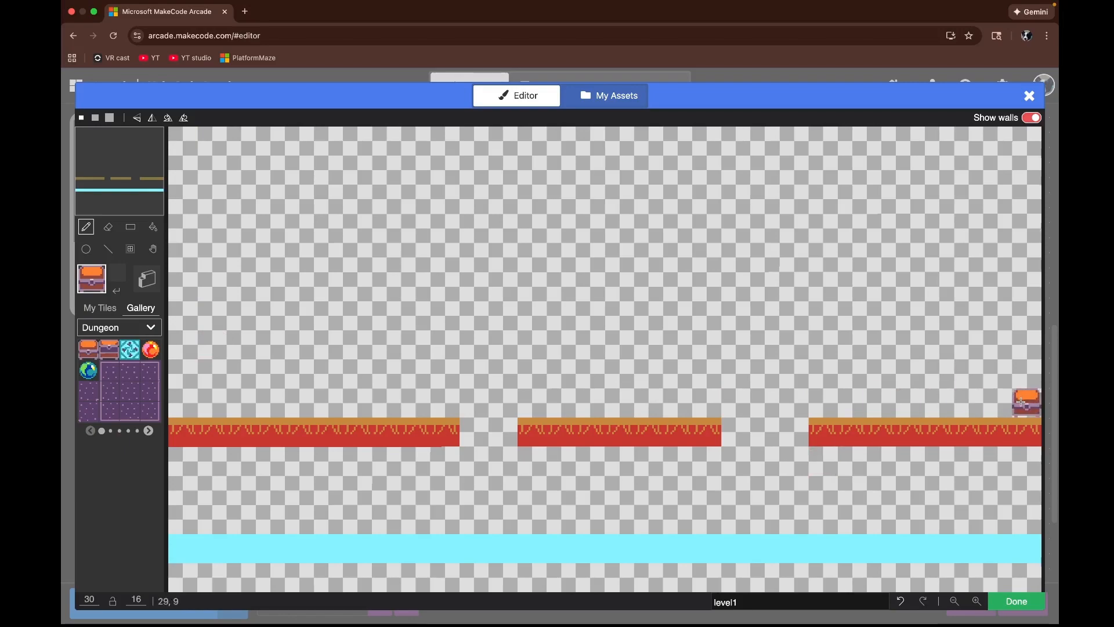
left_click(1007, 605)
Step: Set the duplicate overlap event's location tile to the chest tile
scroll(958, 258, "up", 8)
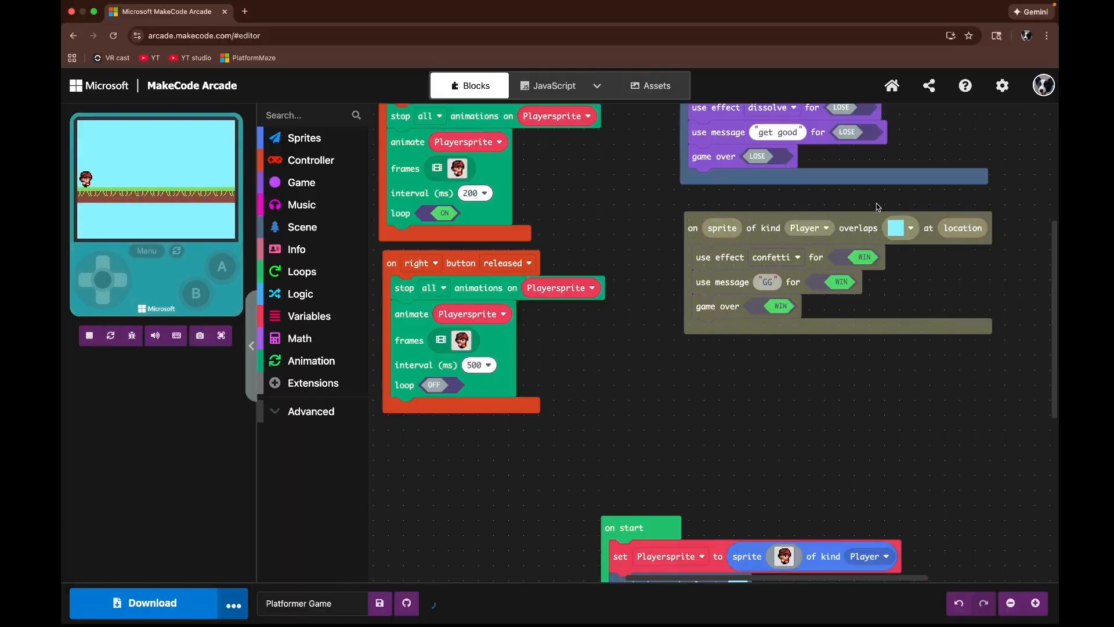
scroll(877, 206, "up", 3)
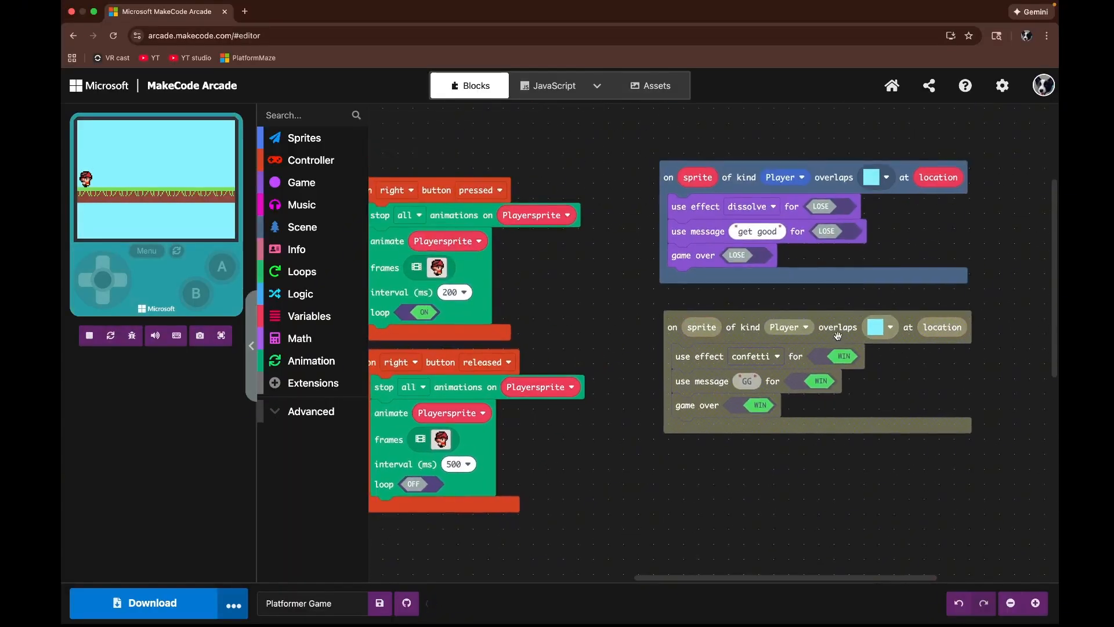
left_click(881, 329)
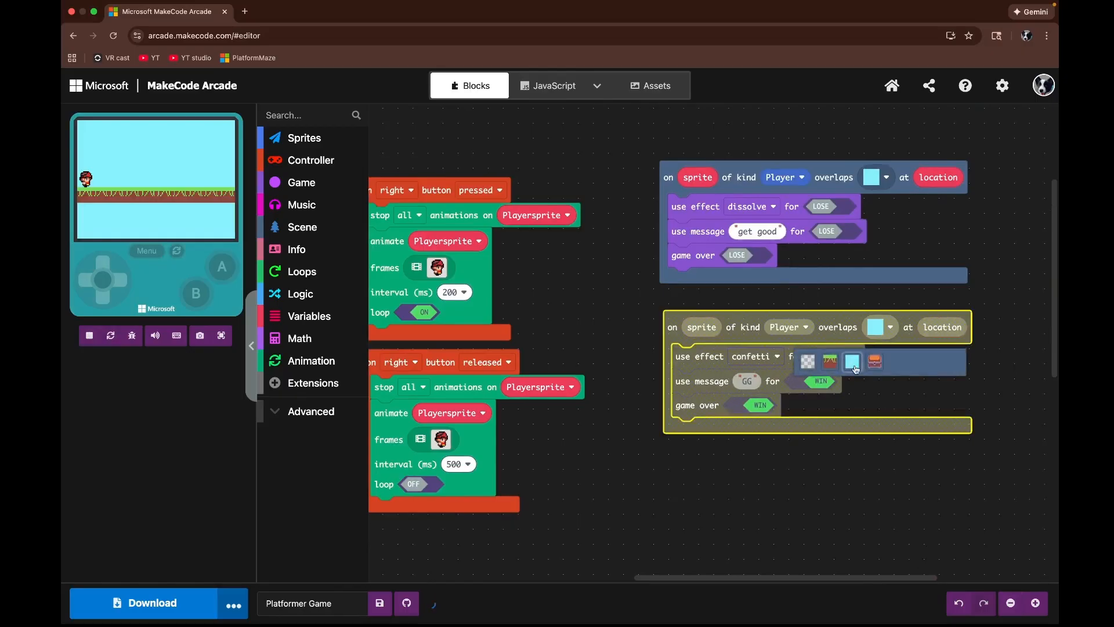
left_click(874, 364)
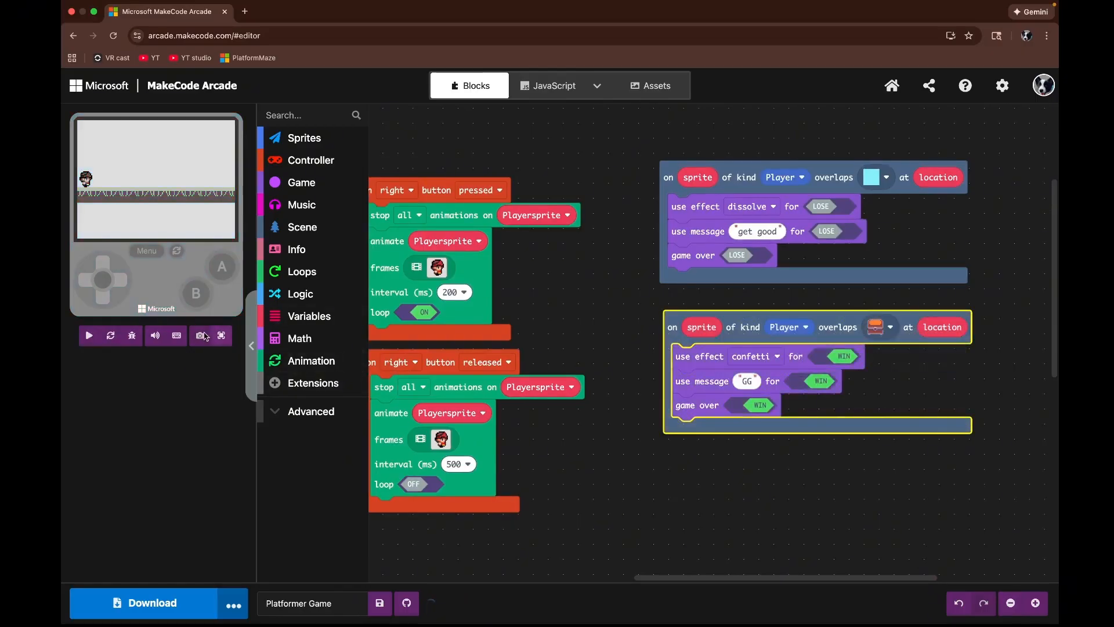
Step: Test the game in full-screen simulator by walking the player right to the chest, then return to the editor
left_click(225, 340)
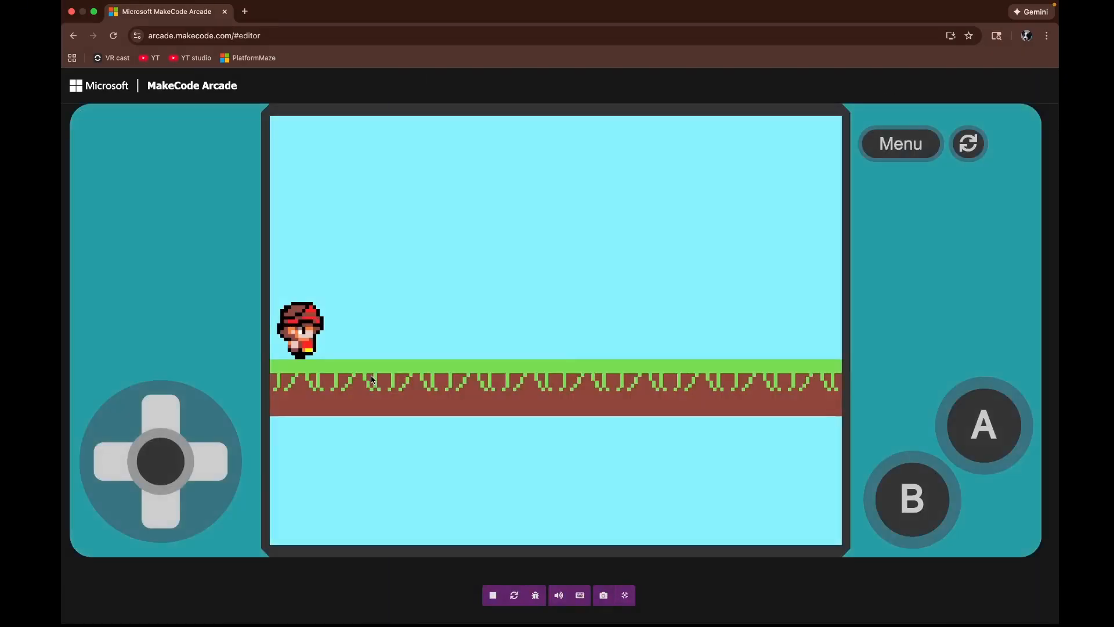
key("Right")
key("Right")
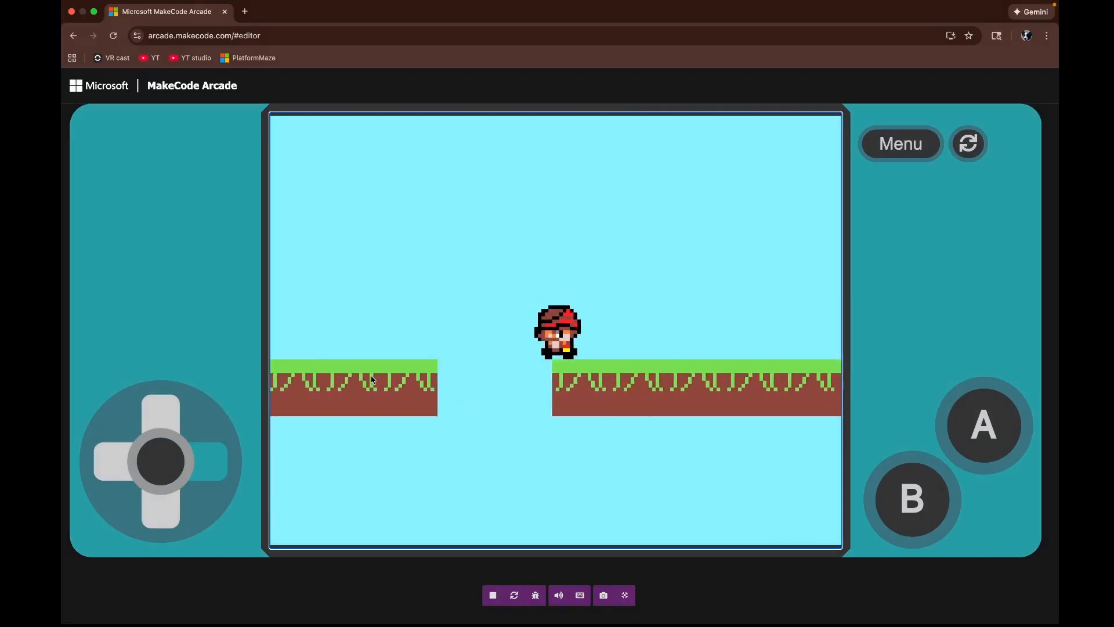
key("Right")
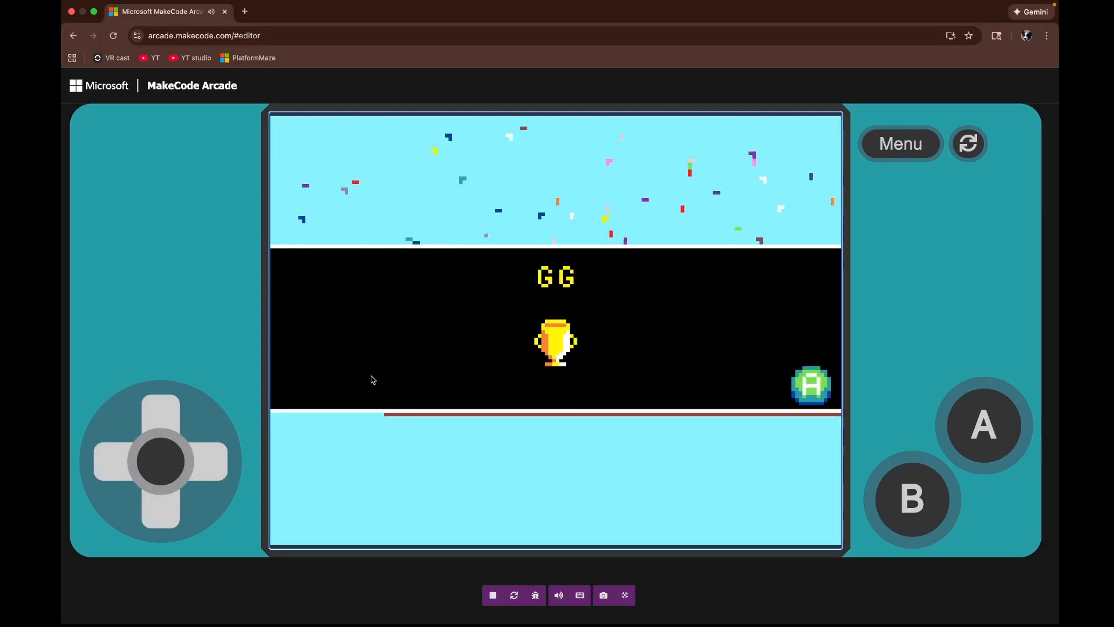
key("space")
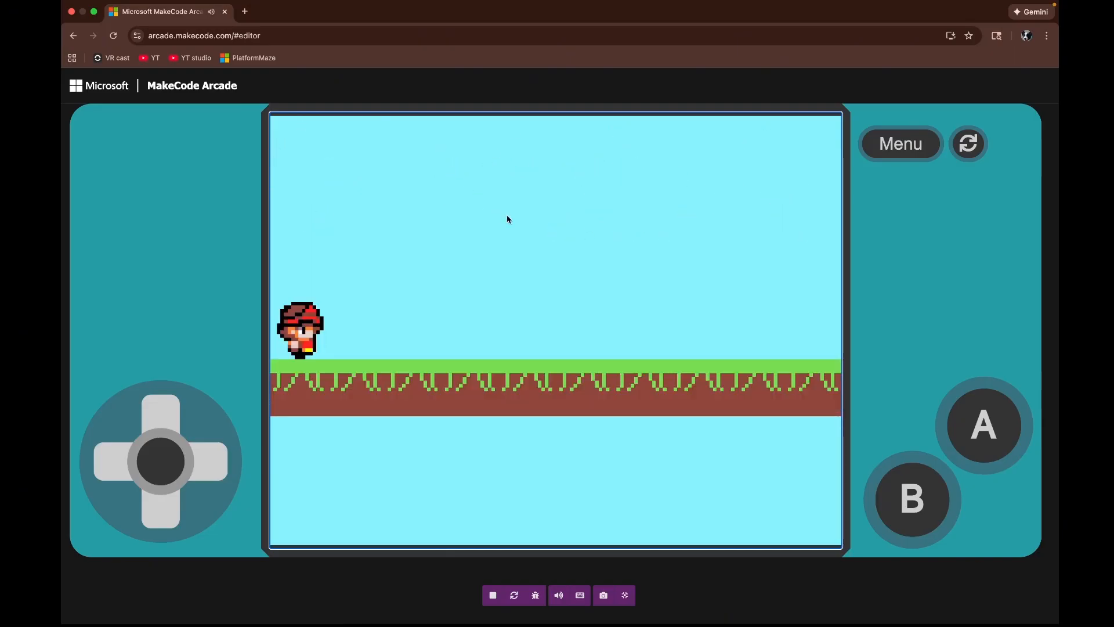
left_click(625, 596)
Step: Add set life to 3 and set score to 0 blocks at the top of the on start block
left_click_drag(643, 508, 924, 210)
left_click_drag(814, 444, 616, 256)
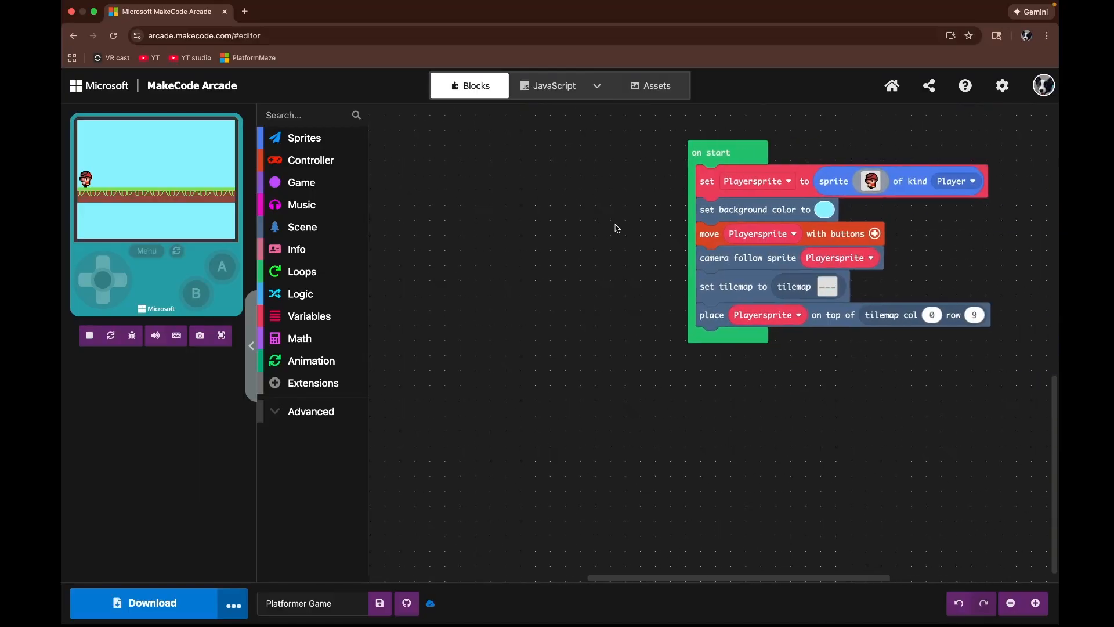
left_click(343, 249)
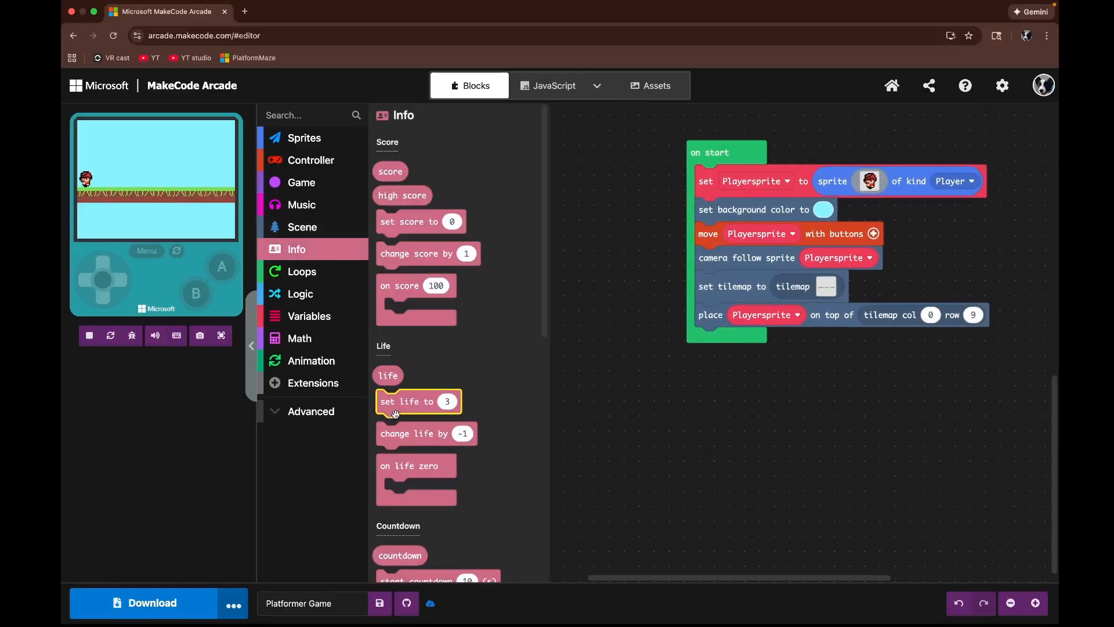
left_click_drag(394, 409, 722, 189)
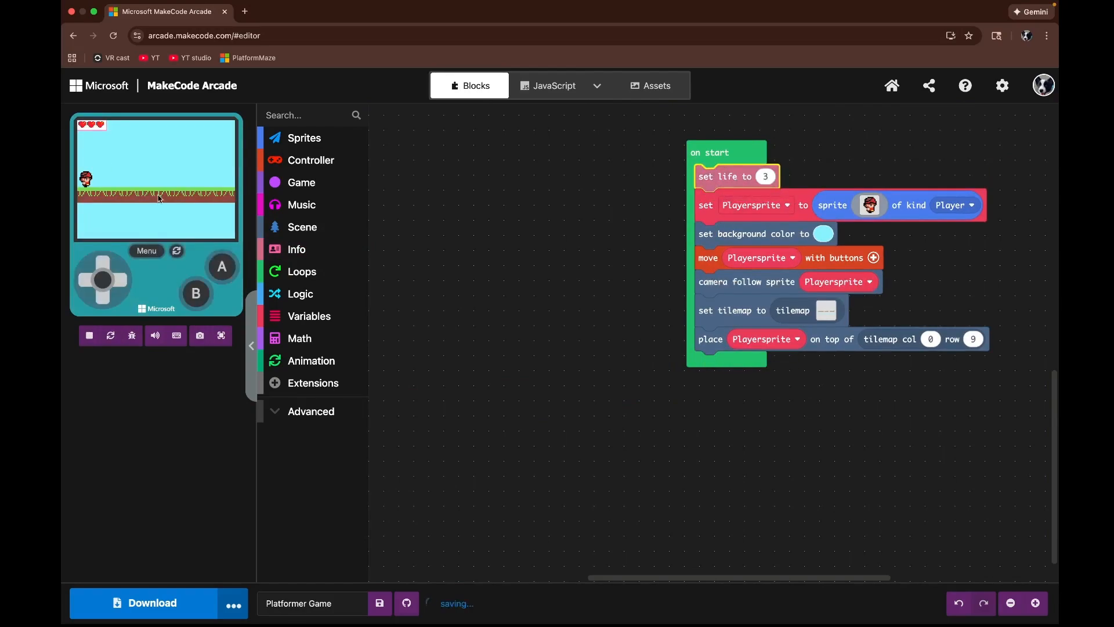
left_click(300, 249)
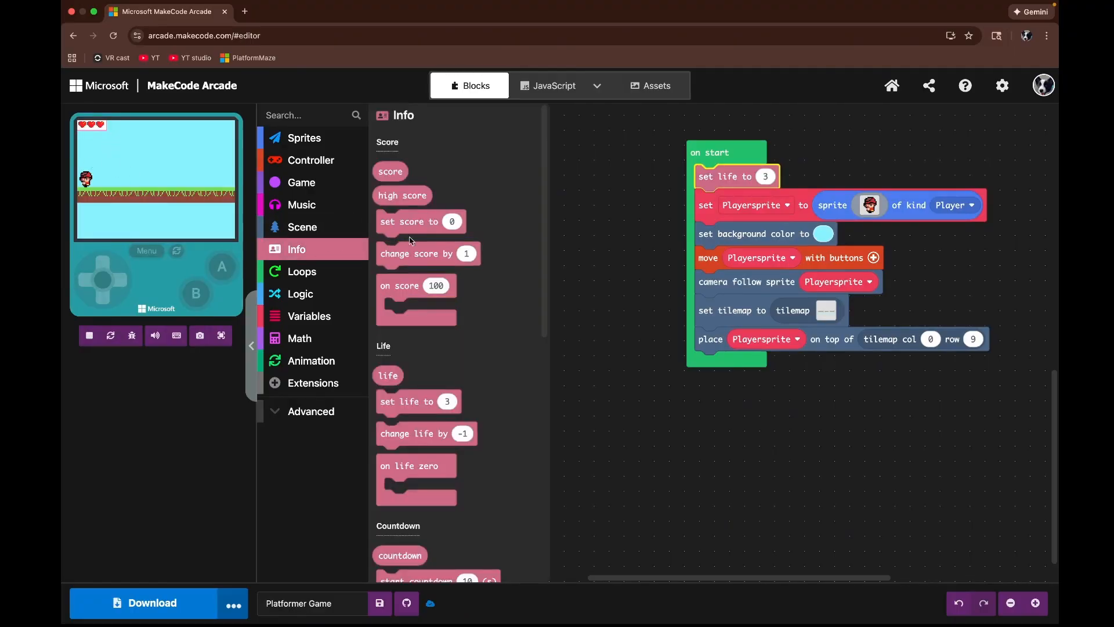
left_click_drag(406, 231, 724, 210)
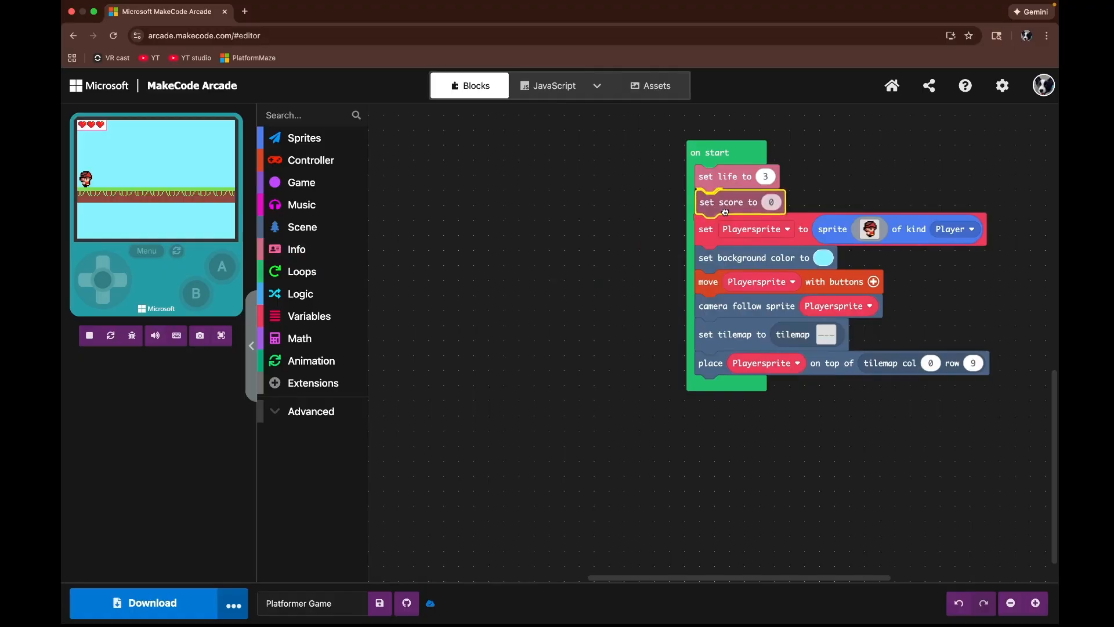
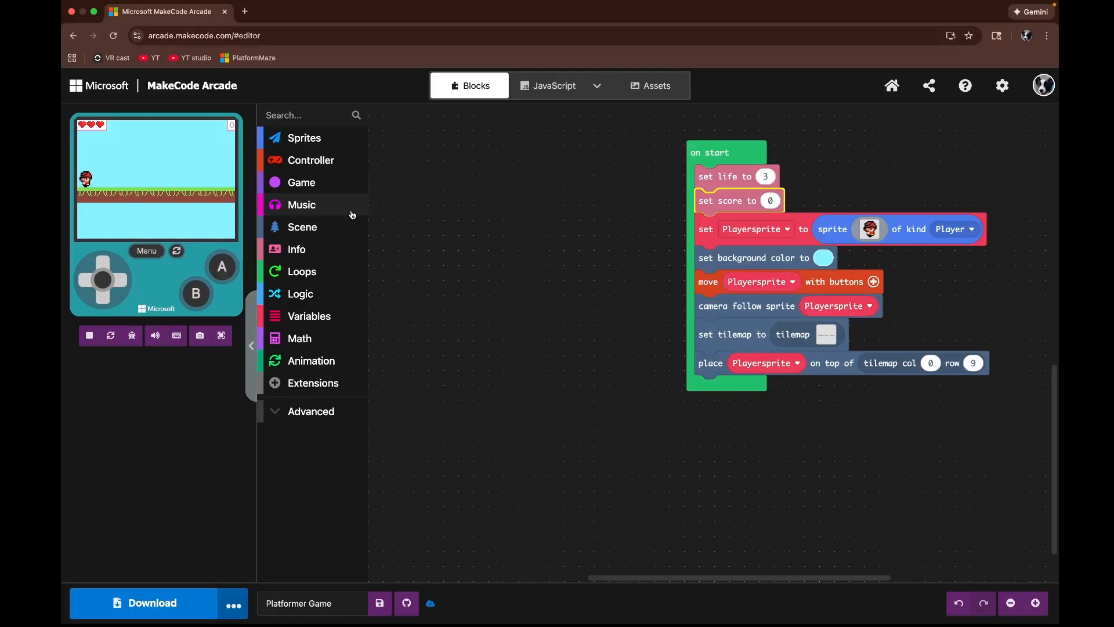
Step: Look over all the block stacks of the program across the workspace, zooming out to see the whole code
left_click_drag(473, 224, 454, 402)
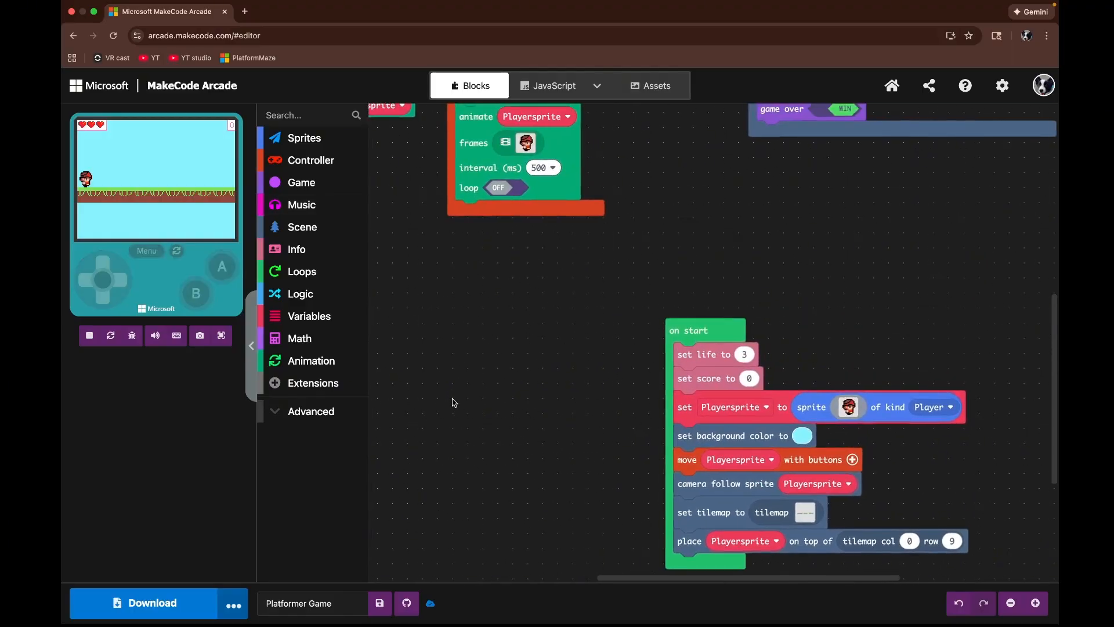
scroll(537, 365, "up", 10)
scroll(538, 366, "right", 4)
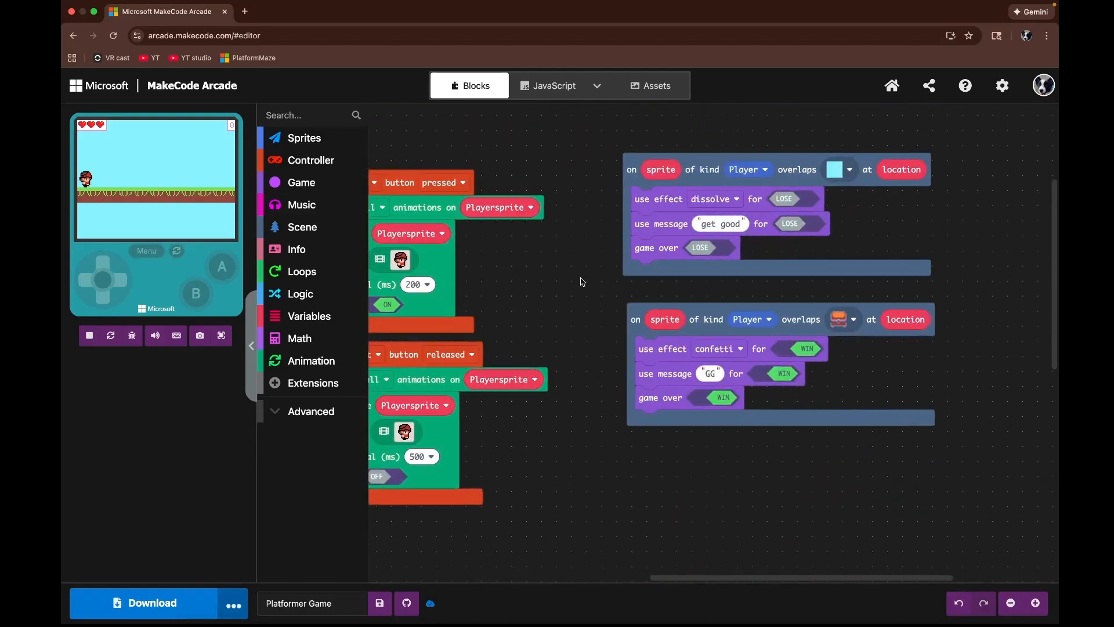
left_click_drag(585, 541, 715, 358)
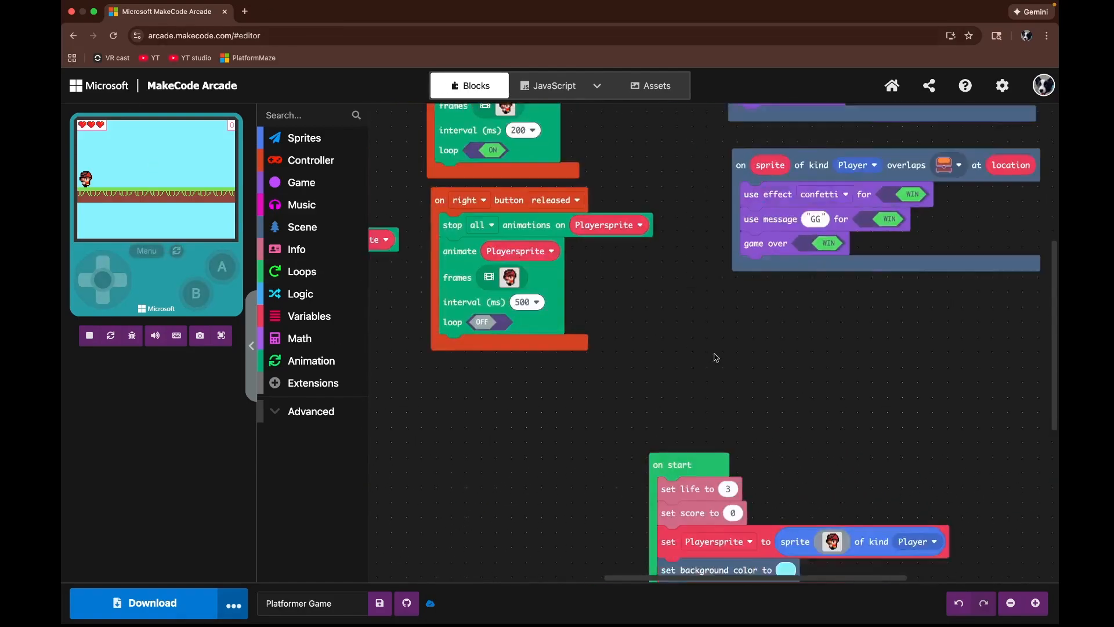
scroll(716, 358, "down", 8)
scroll(716, 358, "left", 2)
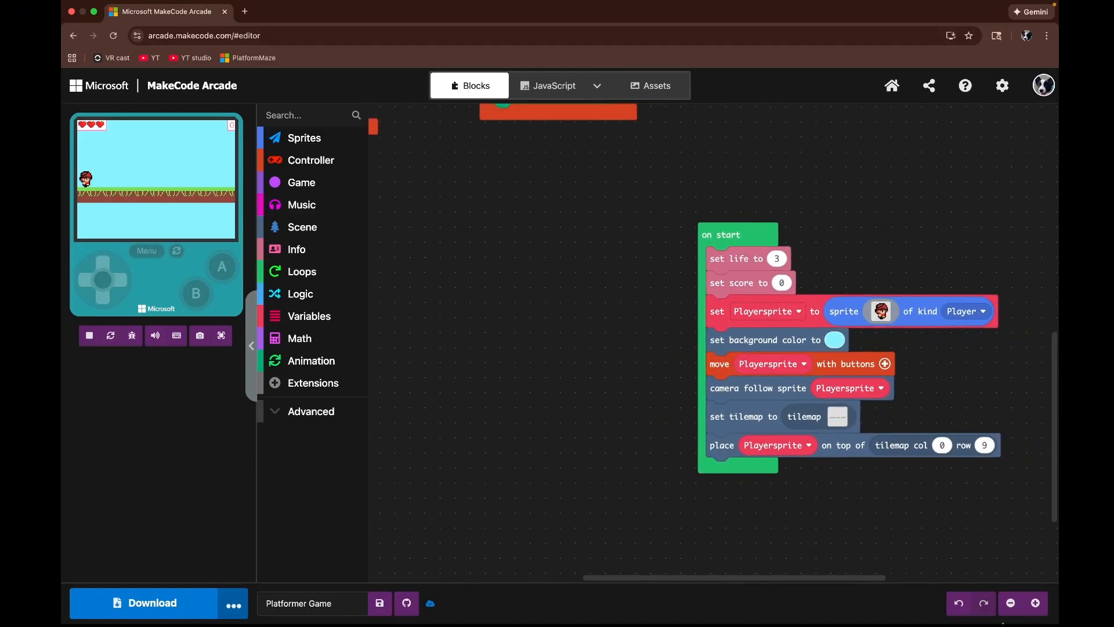
left_click(1011, 603)
left_click(1010, 603)
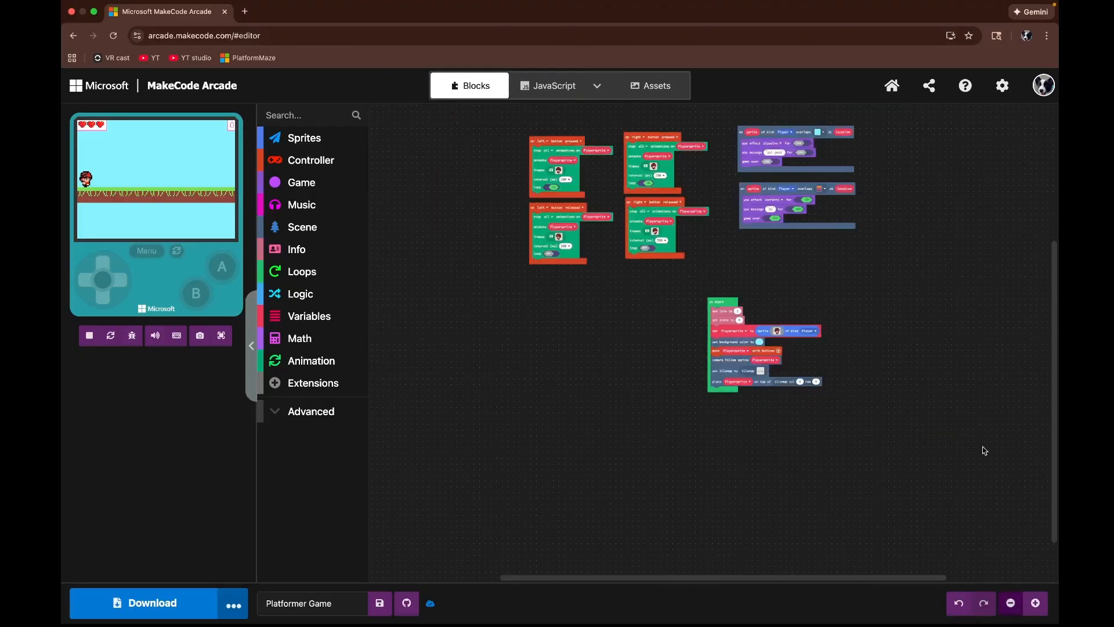
left_click_drag(985, 450, 977, 503)
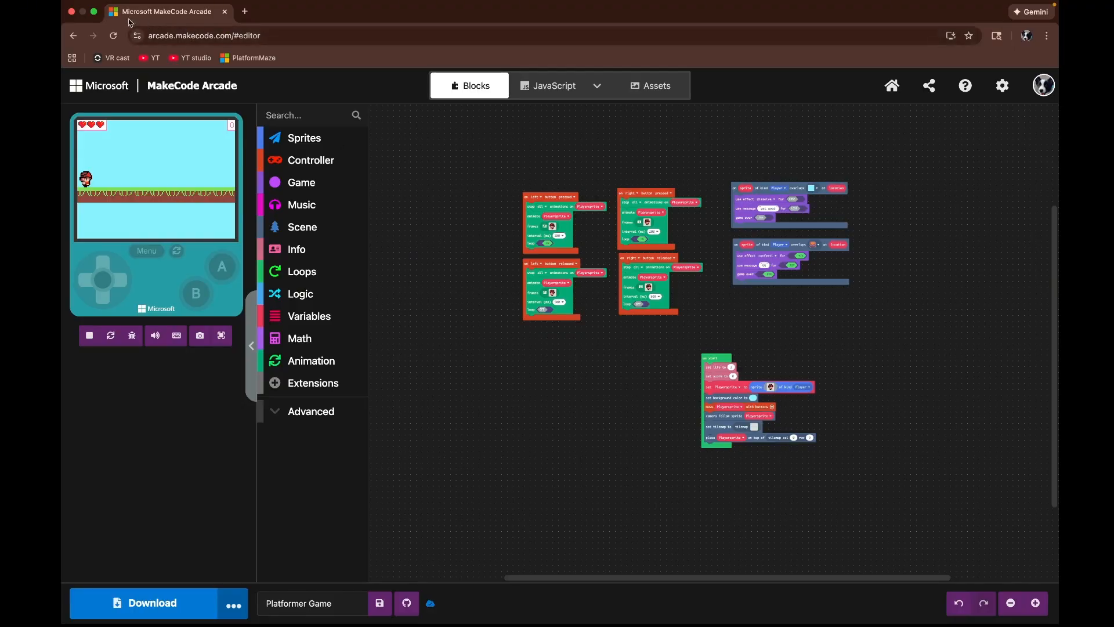
left_click(95, 12)
left_click(192, 124)
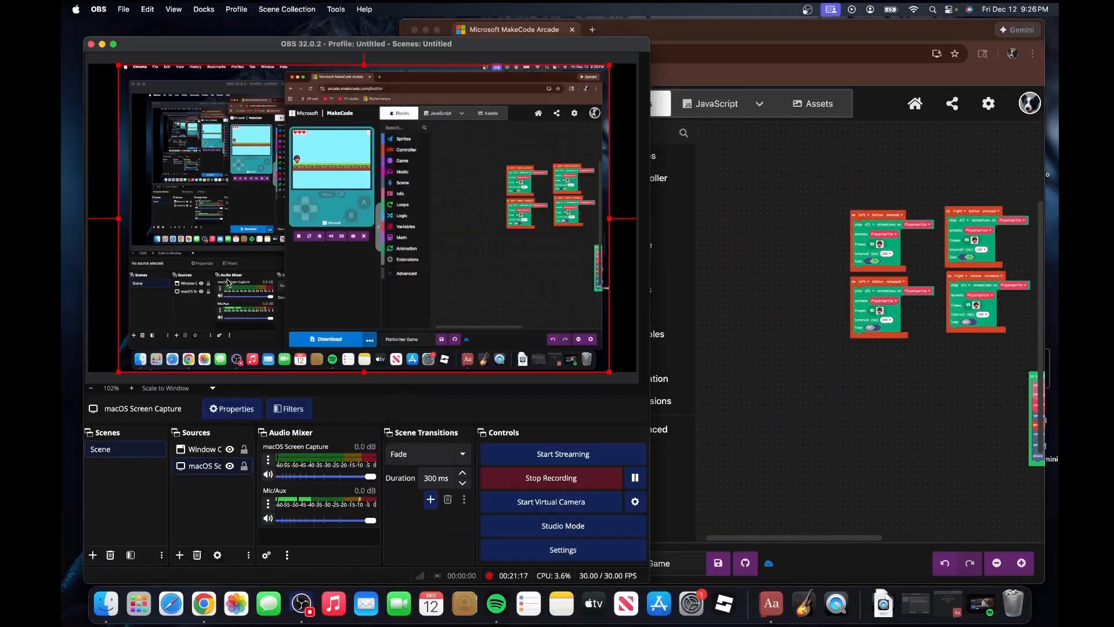